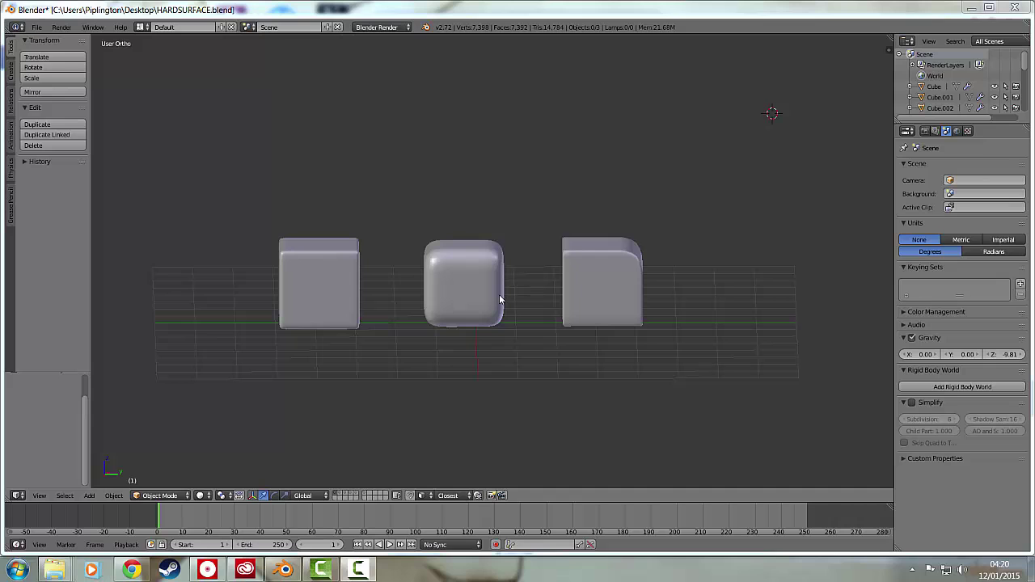
# Select the sharp-edged cube at the start of the row and snap the 3D cursor to the scene center.
pyautogui.moveTo(550, 284); pyautogui.dragTo(552, 316, button='middle')
pyautogui.scroll(2, 527, 304)
pyautogui.scroll(1, 524, 296)
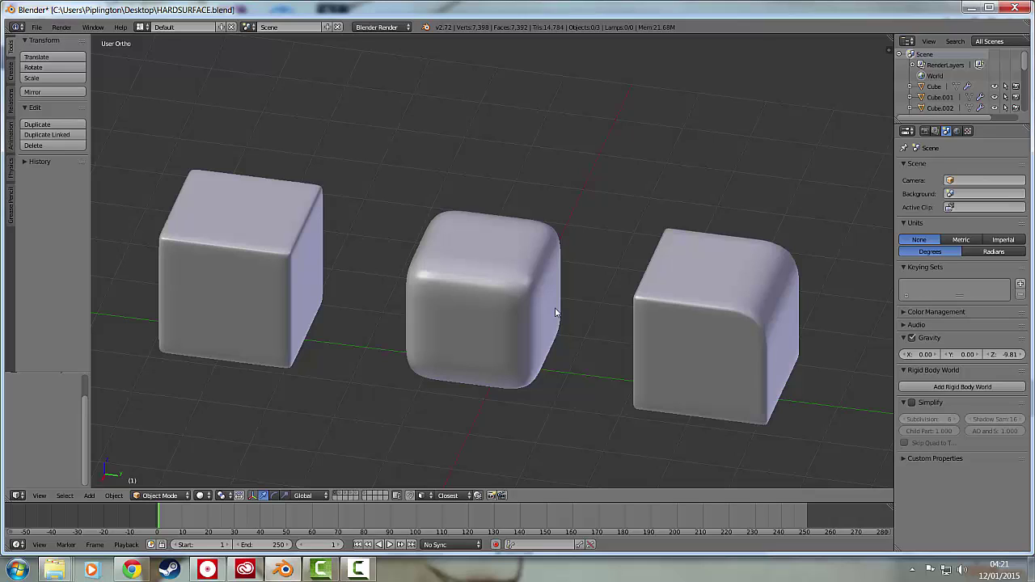
pyautogui.rightClick(263, 270)
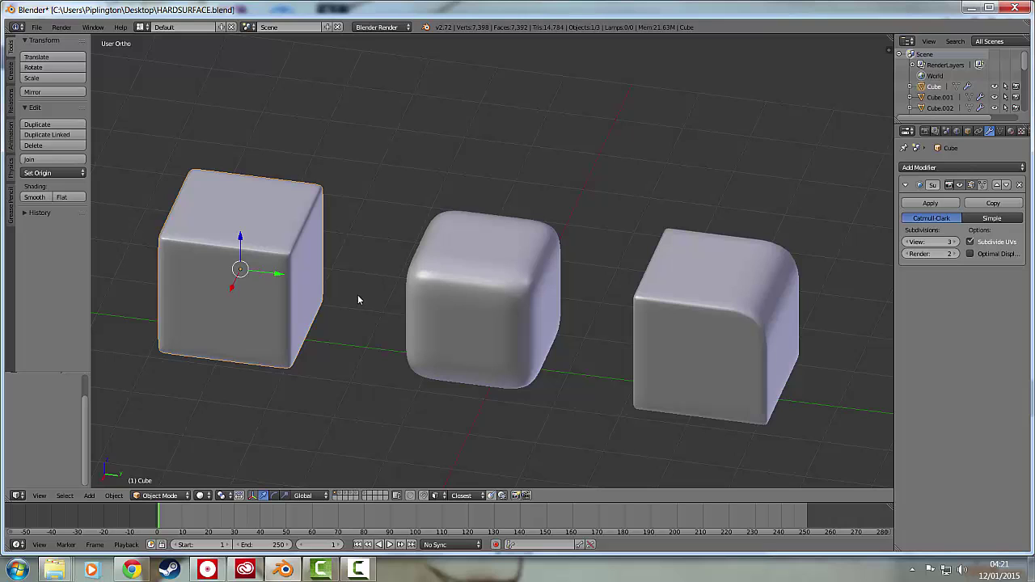
pyautogui.scroll(-2, 317, 288)
pyautogui.moveTo(320, 288); pyautogui.dragTo(356, 291, button='middle')
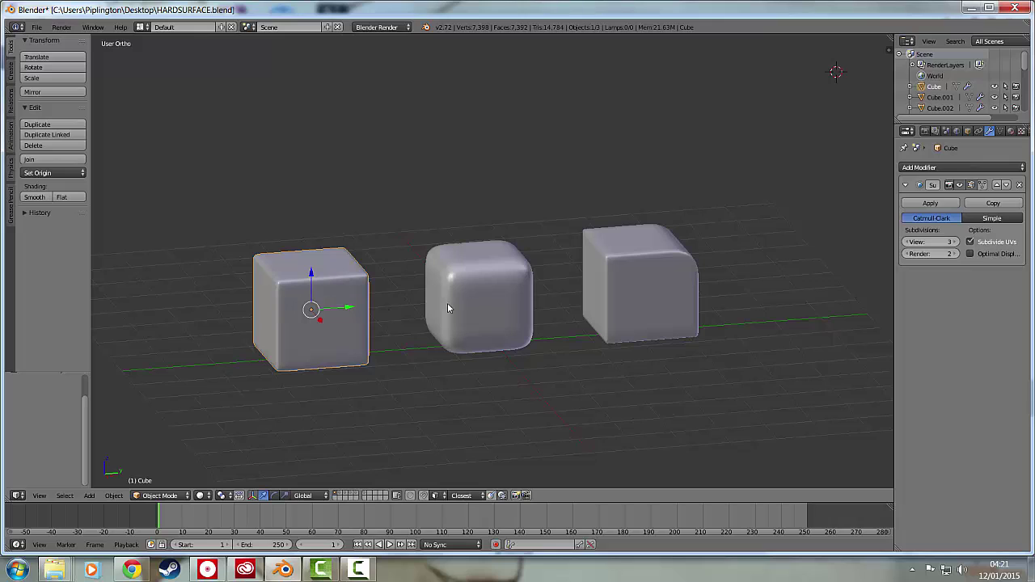
pyautogui.hotkey('shift', 's')
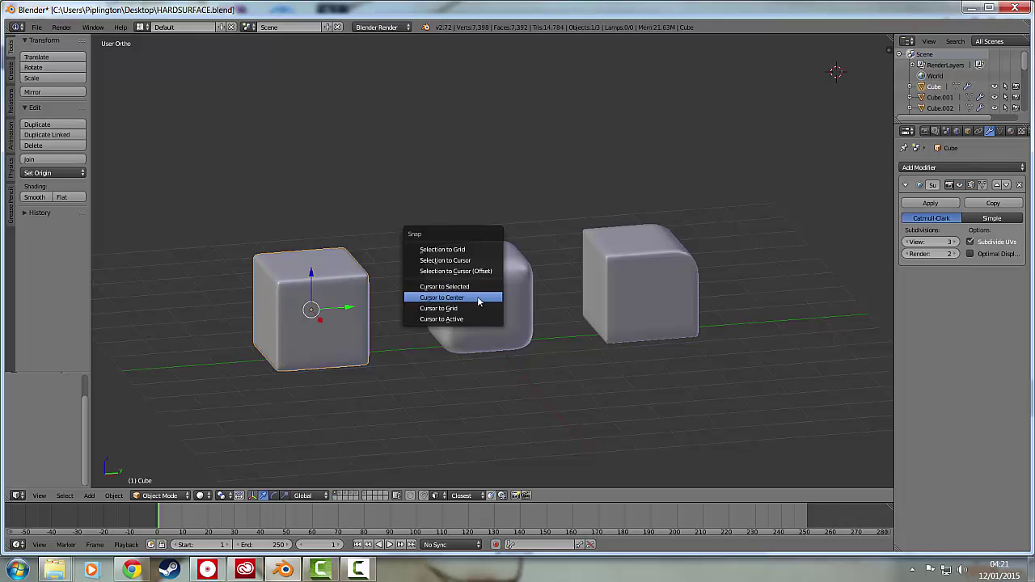
pyautogui.click(479, 298)
# Add a mesh cube at the 3D cursor and move it about 3.46 units along X, in front of the row.
pyautogui.hotkey('shift', 'a')
pyautogui.moveTo(477, 297)
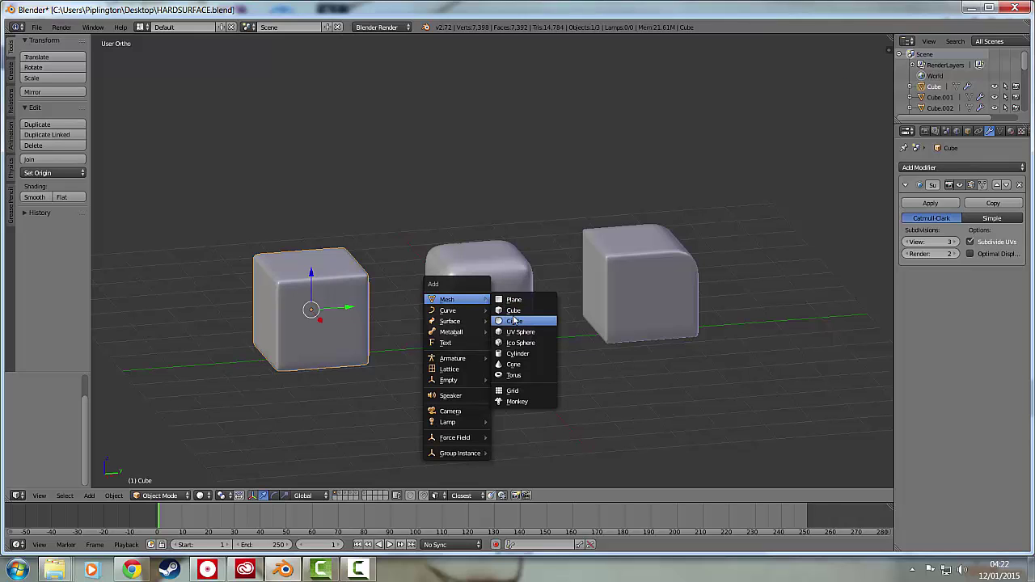
pyautogui.click(513, 311)
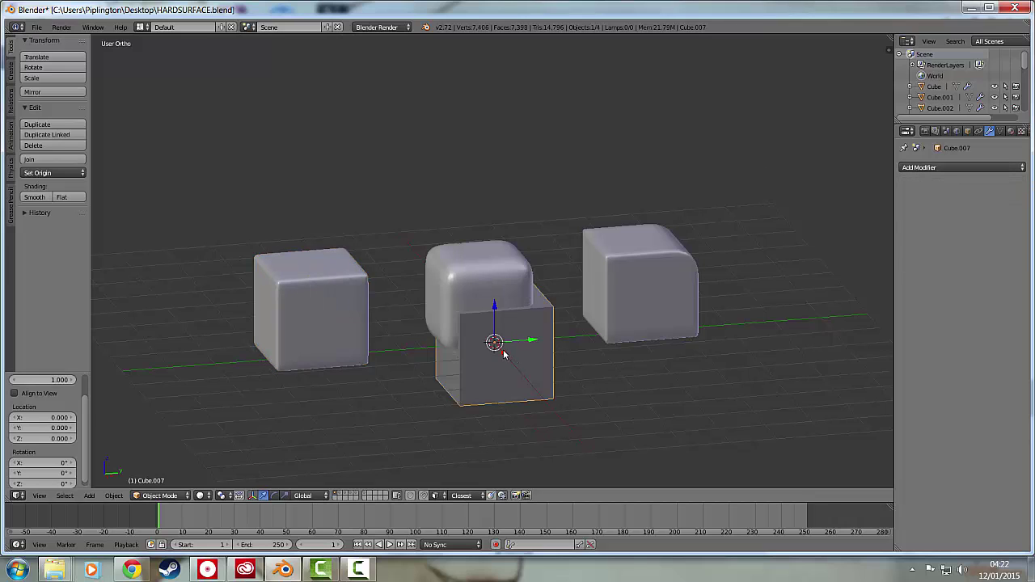
pyautogui.moveTo(513, 356); pyautogui.dragTo(543, 407)
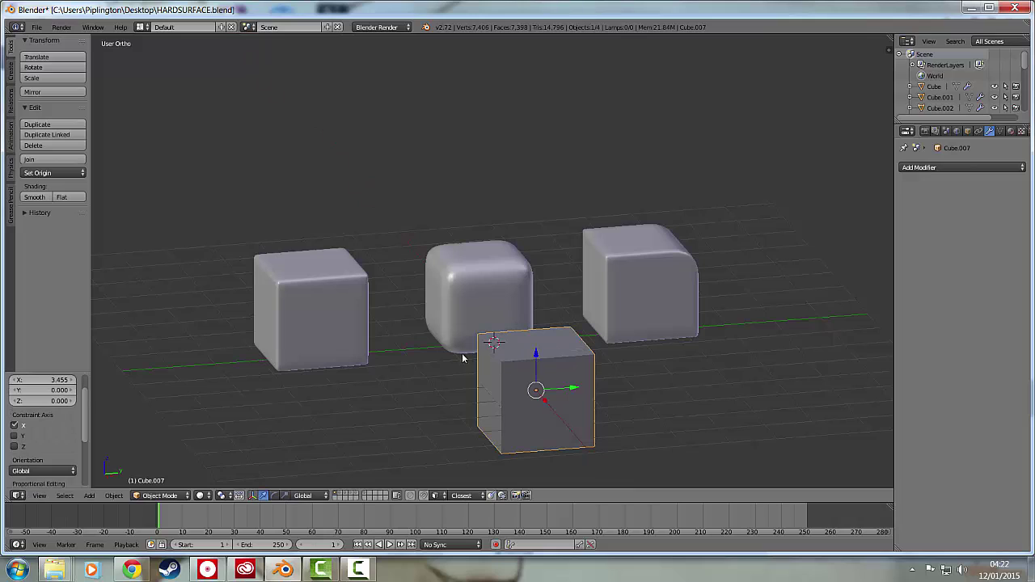
# Delete the plain cube standing in front of the row.
pyautogui.rightClick(318, 286)
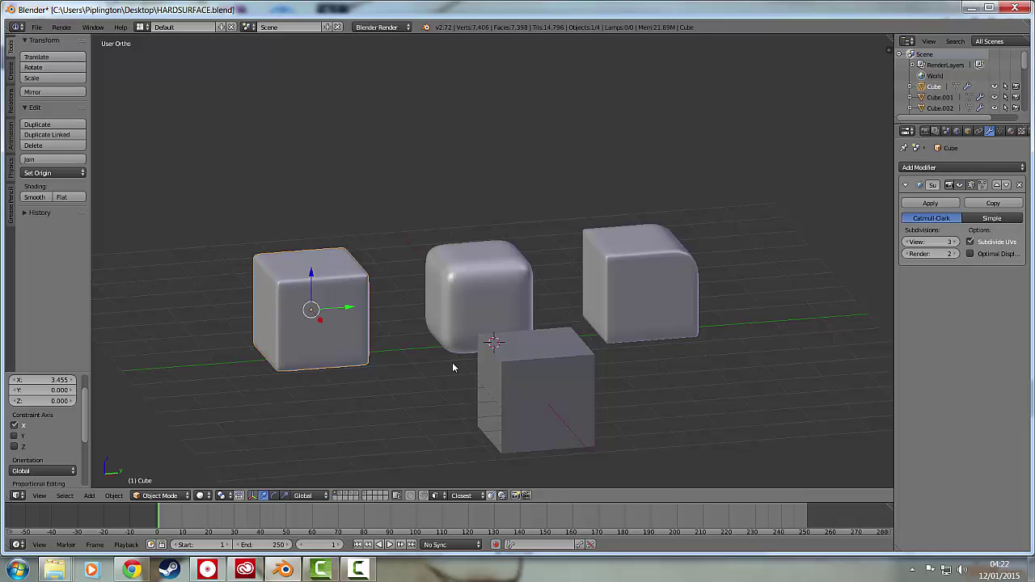
pyautogui.rightClick(541, 404)
pyautogui.press('x')
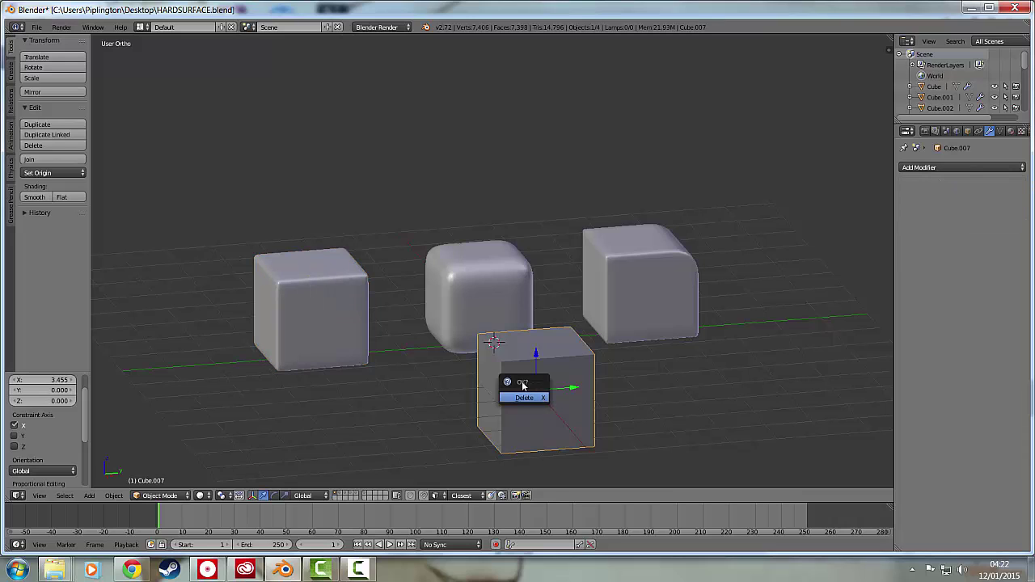
pyautogui.click(530, 398)
# Examine the modifier settings of the sharp-edged cube and the mesh topology of the rounded middle cube.
pyautogui.rightClick(320, 302)
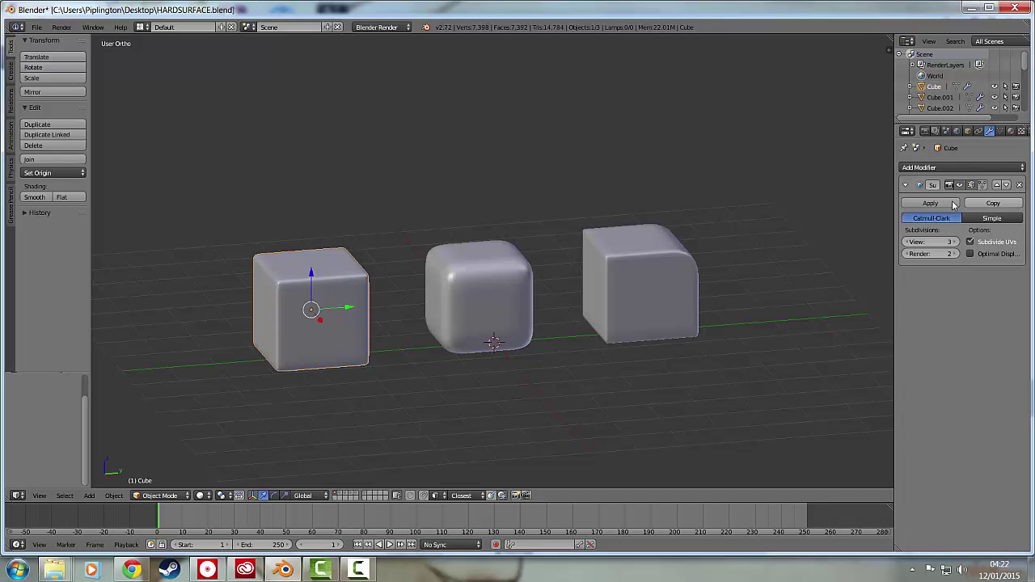
pyautogui.rightClick(528, 288)
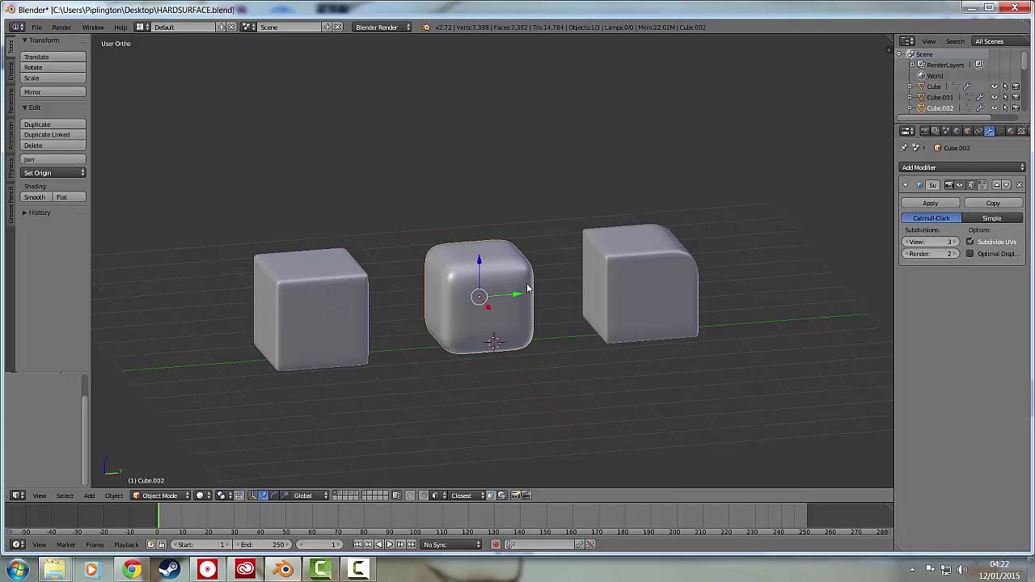
pyautogui.press('Tab')
pyautogui.scroll(3, 510, 307)
pyautogui.moveTo(510, 306); pyautogui.dragTo(484, 301, button='middle')
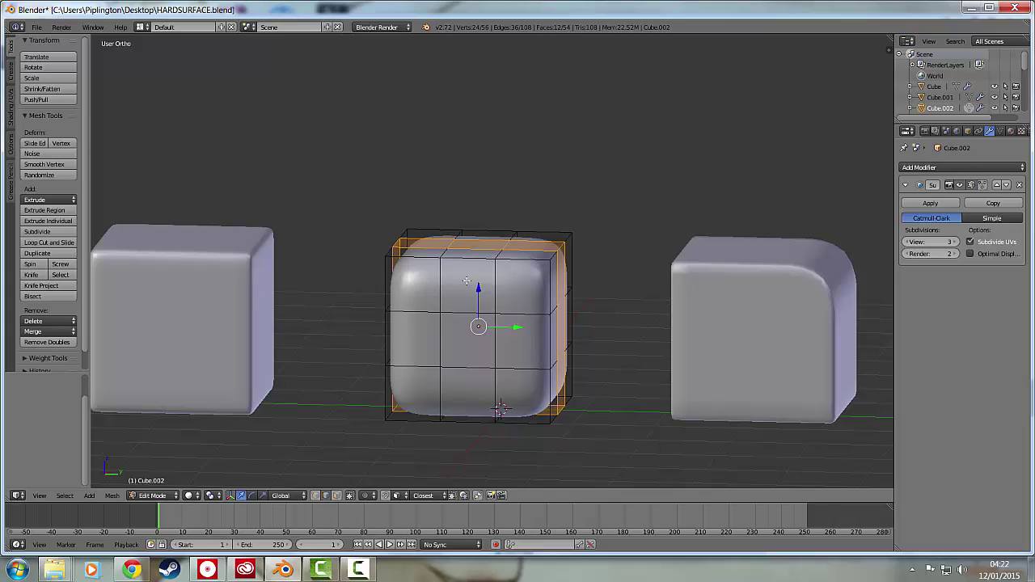
pyautogui.moveTo(498, 338); pyautogui.dragTo(526, 334, button='middle')
pyautogui.press('Tab')
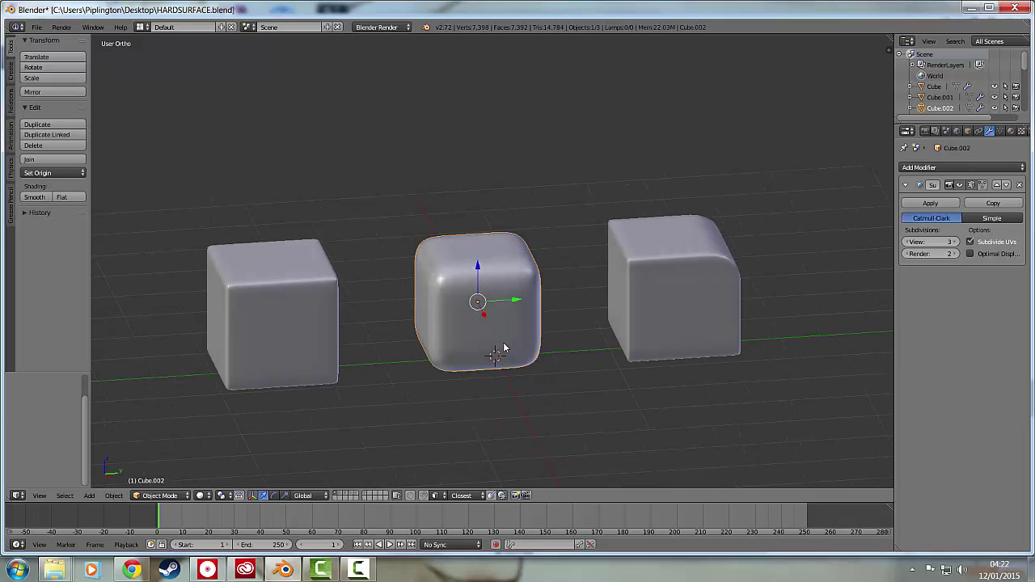
# Add a mesh cube in front of the rounded middle cube and give it a Subdivision Surface modifier.
pyautogui.hotkey('shift', 'a')
pyautogui.click(525, 347)
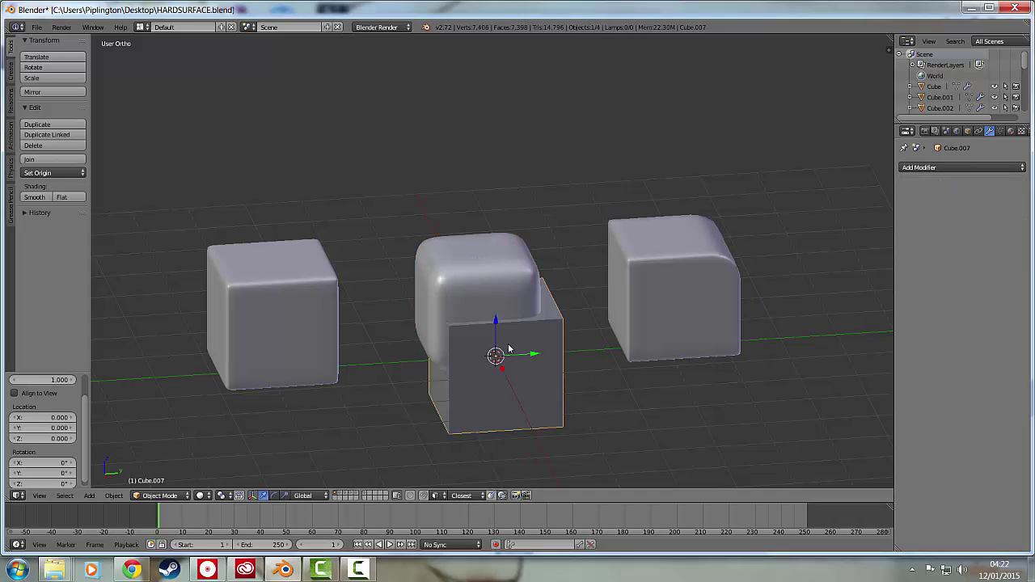
pyautogui.moveTo(501, 368); pyautogui.dragTo(544, 428)
pyautogui.moveTo(544, 428); pyautogui.dragTo(527, 378, button='middle')
pyautogui.click(947, 167)
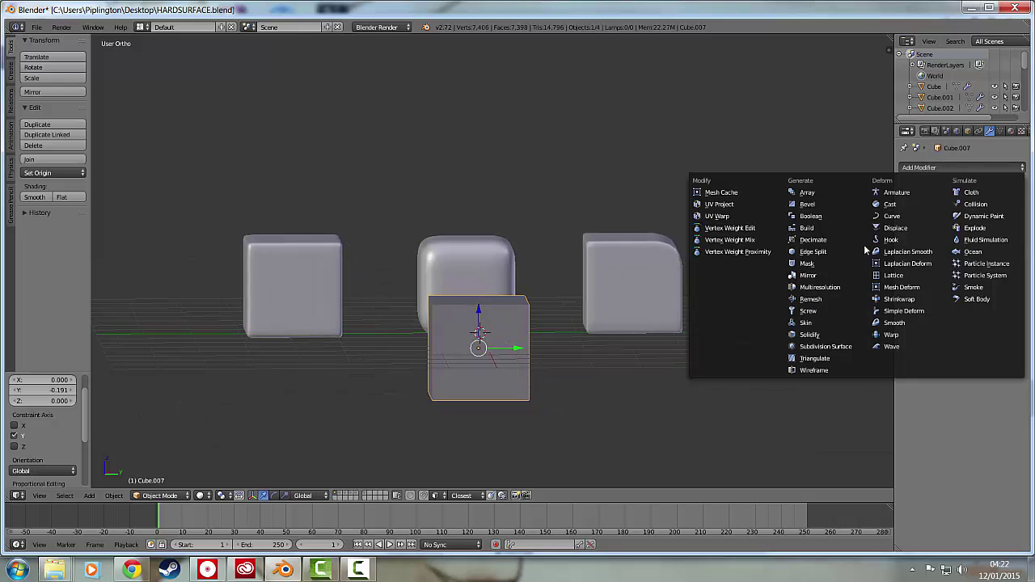
pyautogui.click(825, 347)
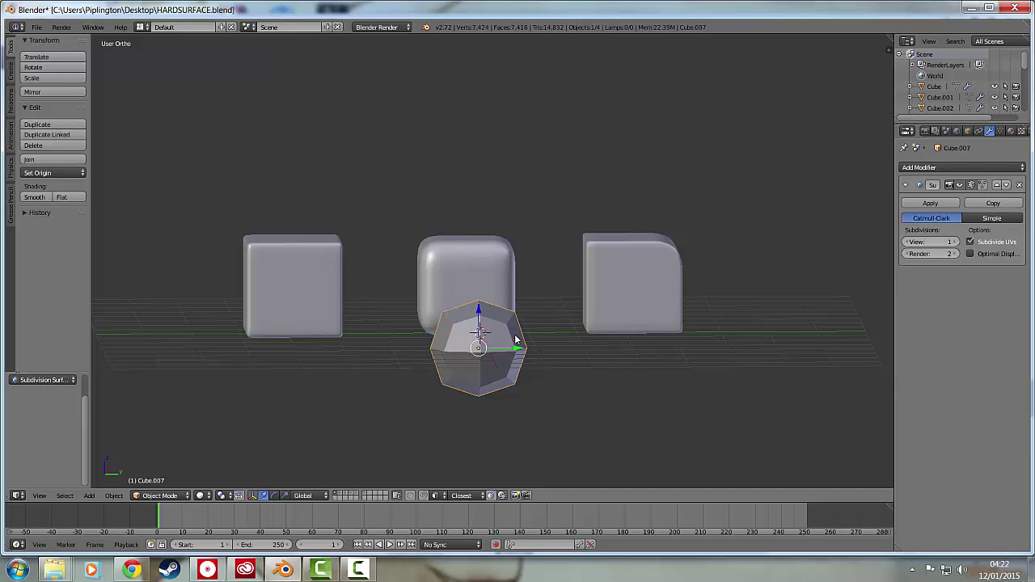
# Cut two horizontal edge loops and two vertical edge loops across the front face of the new cube.
pyautogui.press('Tab')
pyautogui.hotkey('ctrl', 'r')
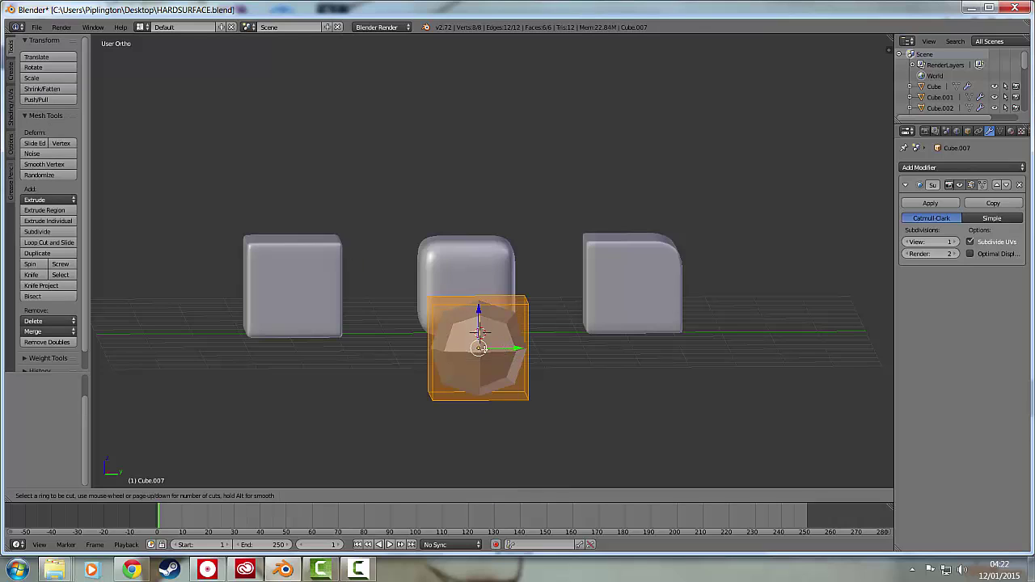
pyautogui.scroll(1, 482, 332)
pyautogui.click(484, 327)
pyautogui.rightClick(483, 327)
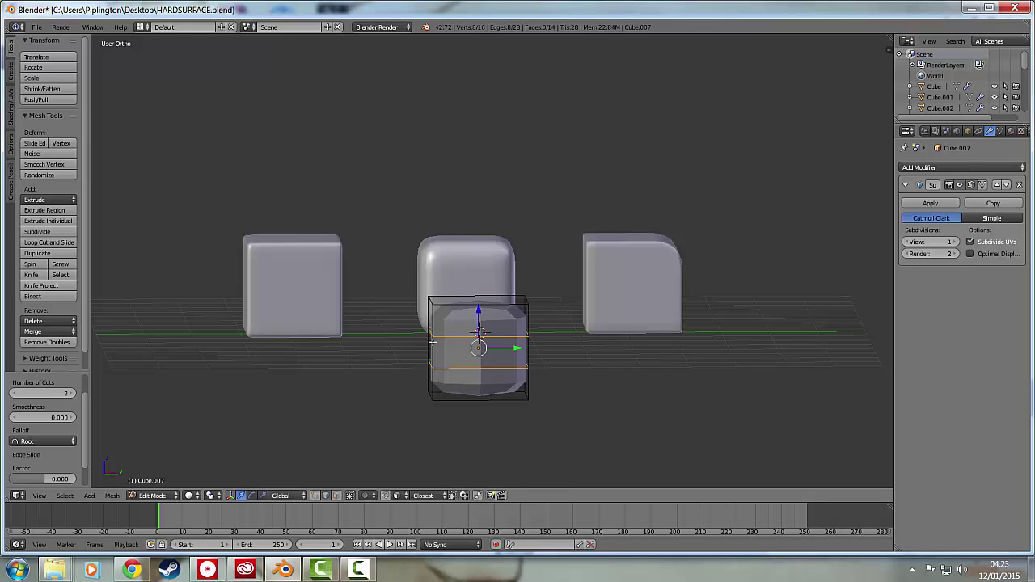
pyautogui.hotkey('ctrl', 'r')
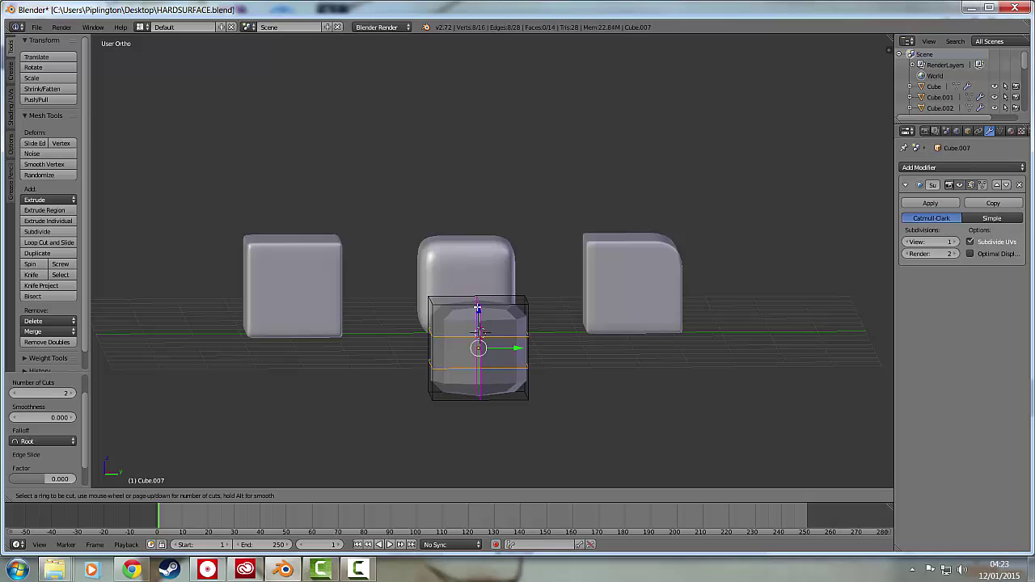
pyautogui.click(478, 310)
pyautogui.rightClick(478, 310)
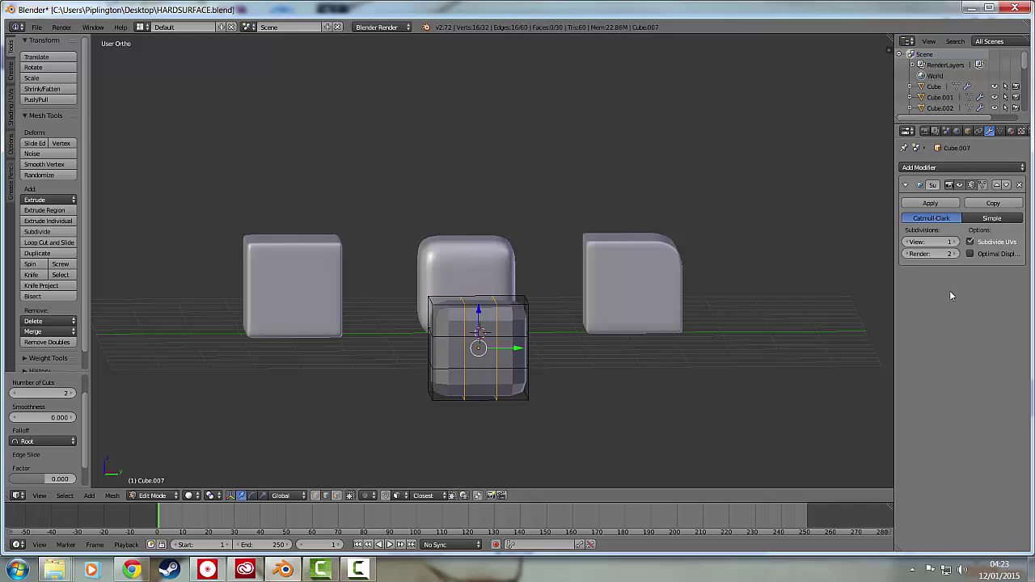
# Set the Subdivision Surface view level to 3 and return to Object Mode.
pyautogui.click(956, 242)
pyautogui.click(955, 242)
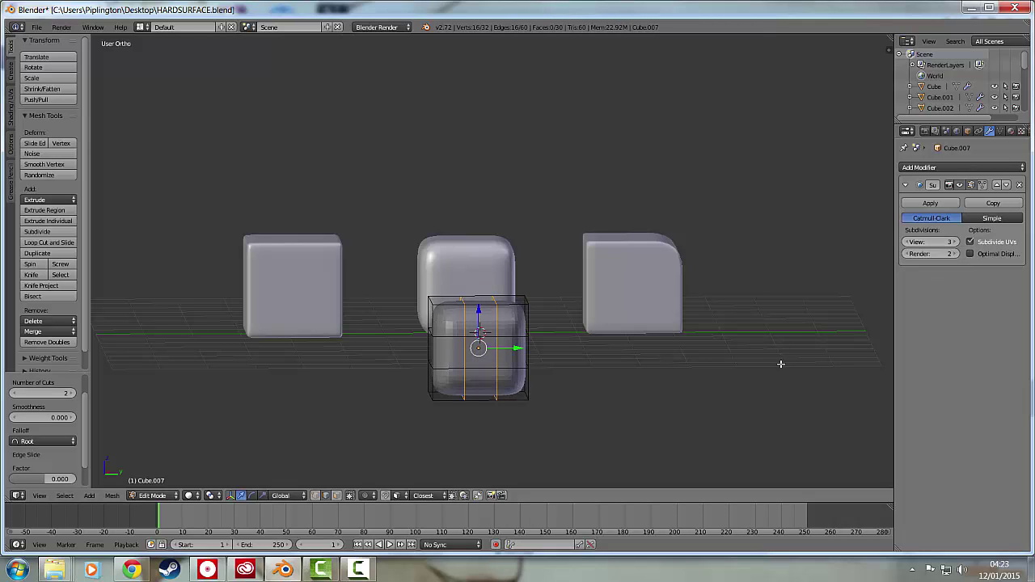
pyautogui.press('Tab')
pyautogui.moveTo(583, 364); pyautogui.dragTo(601, 349, button='middle')
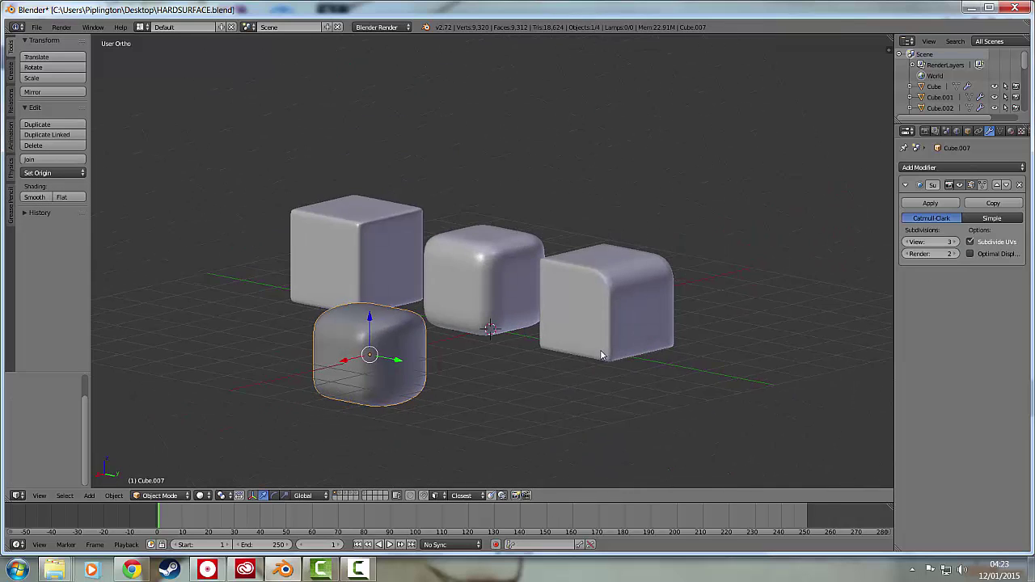
# Cut two evenly spaced vertical edge loops across the side faces of the new cube and return to Object Mode.
pyautogui.press('Tab')
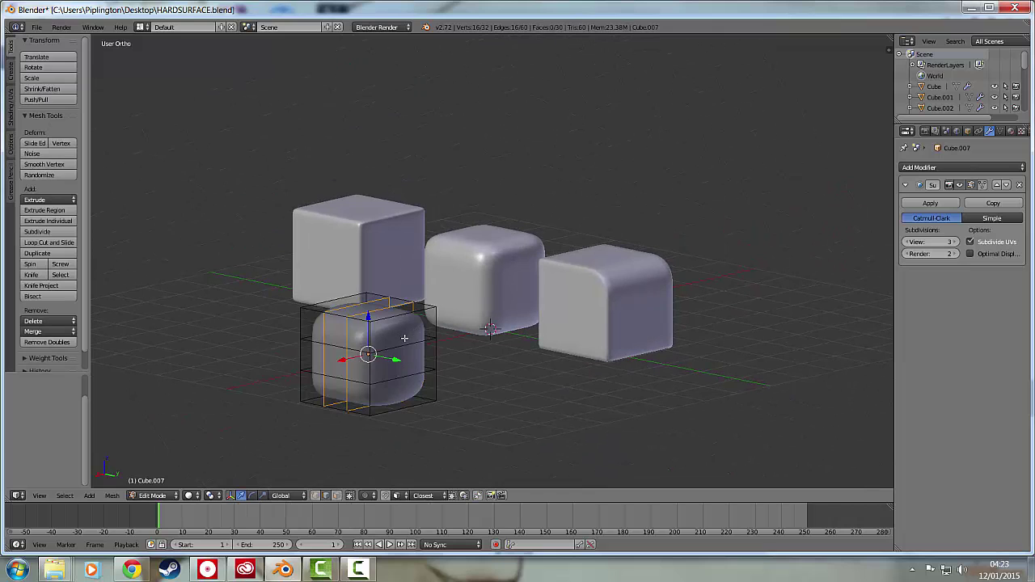
pyautogui.hotkey('ctrl', 'r')
pyautogui.scroll(2, 403, 321)
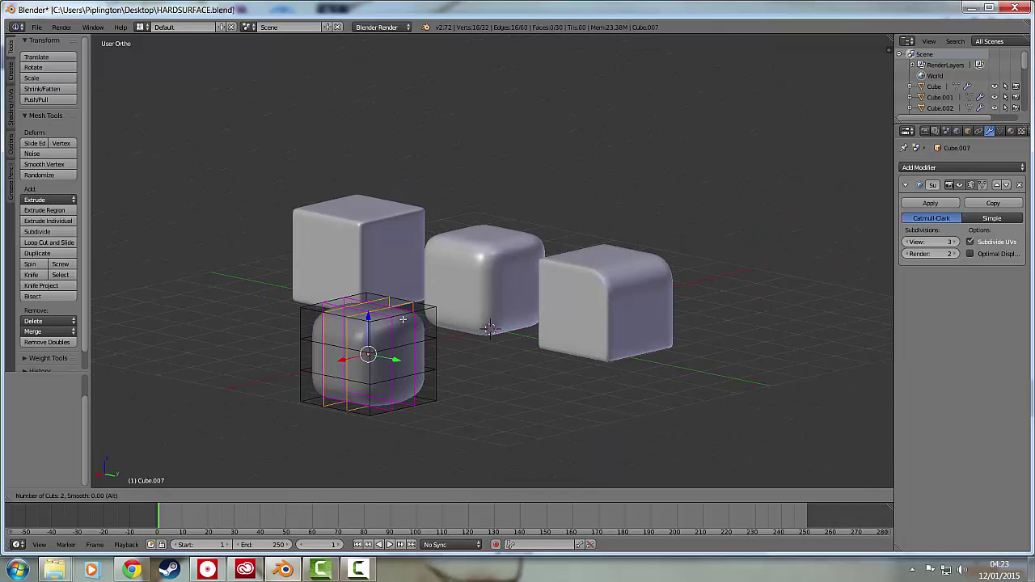
pyautogui.click(403, 320)
pyautogui.rightClick(404, 321)
pyautogui.press('Tab')
# Raise the new cube about 0.5 units along Z, then compare it with the rounded middle cube.
pyautogui.moveTo(422, 327); pyautogui.dragTo(377, 366, button='middle')
pyautogui.moveTo(368, 373); pyautogui.dragTo(335, 298)
pyautogui.keyDown('shift'); pyautogui.rightClick(476, 267); pyautogui.keyUp('shift')
pyautogui.keyDown('shift'); pyautogui.rightClick(366, 304); pyautogui.keyUp('shift')
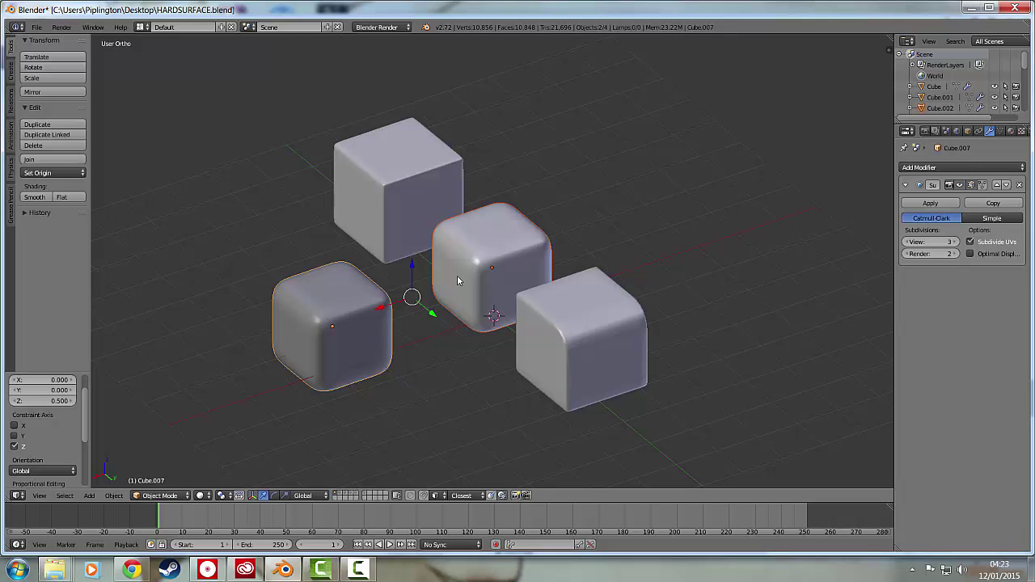
pyautogui.rightClick(357, 321)
pyautogui.moveTo(368, 315); pyautogui.dragTo(390, 296, button='middle')
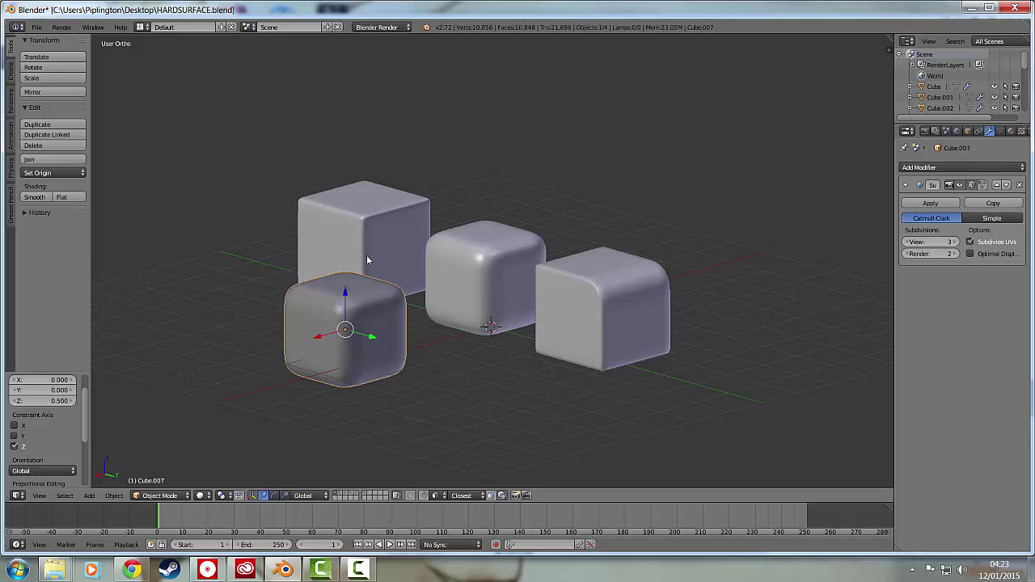
# Move the upper horizontal edge loop of the new cube up about 0.49 units along Z, close to the top edge.
pyautogui.press('Tab')
pyautogui.moveTo(353, 314); pyautogui.dragTo(299, 243, button='middle')
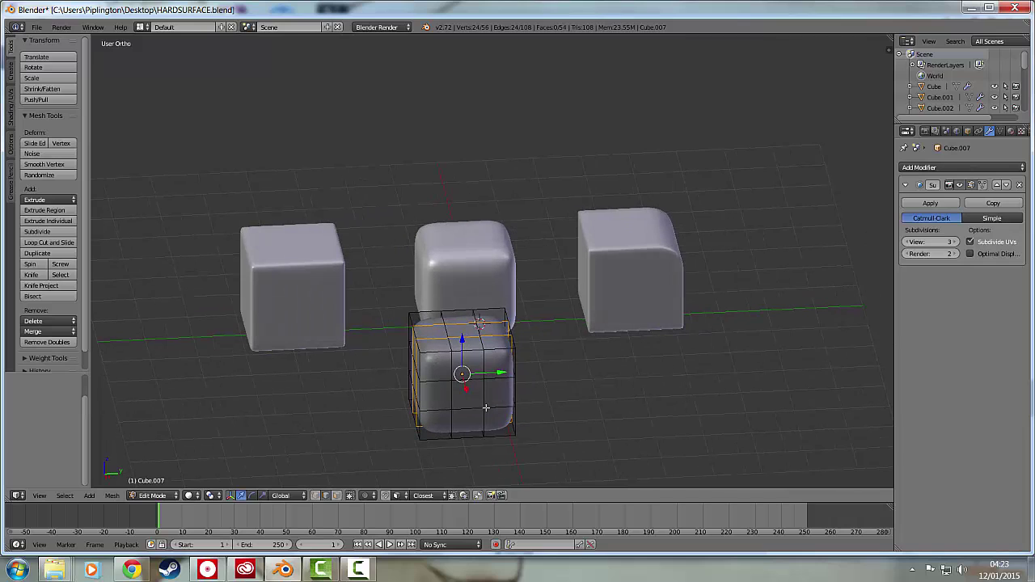
pyautogui.keyDown('alt'); pyautogui.rightClick(439, 381); pyautogui.keyUp('alt')
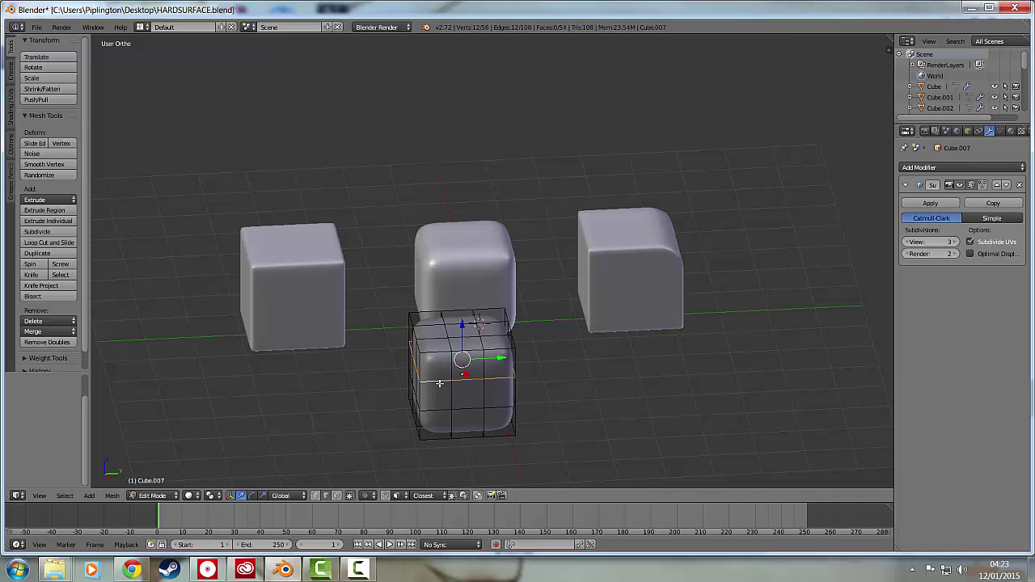
pyautogui.moveTo(463, 337); pyautogui.dragTo(462, 310)
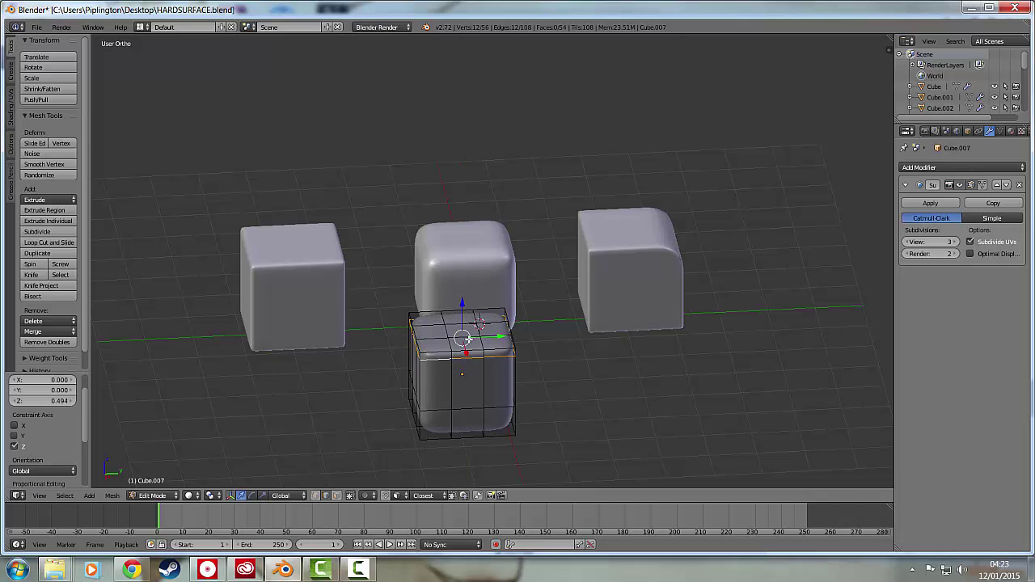
# Move the side-face edge loop nearest the front about 0.49 units along X, close to the front edge.
pyautogui.keyDown('alt'); pyautogui.rightClick(466, 335); pyautogui.keyUp('alt')
pyautogui.moveTo(460, 336); pyautogui.dragTo(688, 344, button='middle')
pyautogui.press('g')
pyautogui.press('x')
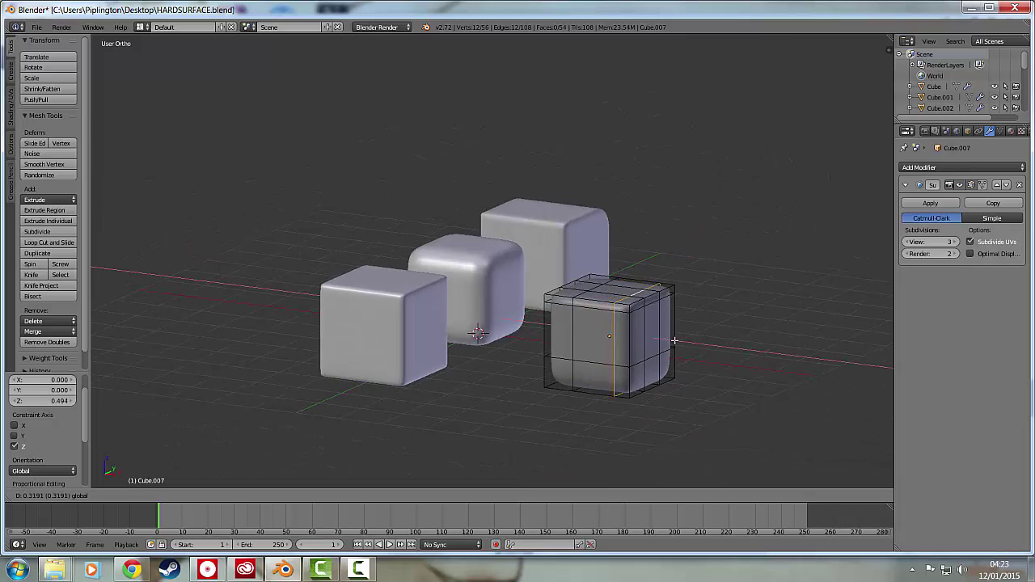
pyautogui.click(675, 339)
# Move the lower horizontal edge loop down about 0.45 units along Z, close to the cube's bottom edge.
pyautogui.keyDown('alt'); pyautogui.rightClick(641, 360); pyautogui.keyUp('alt')
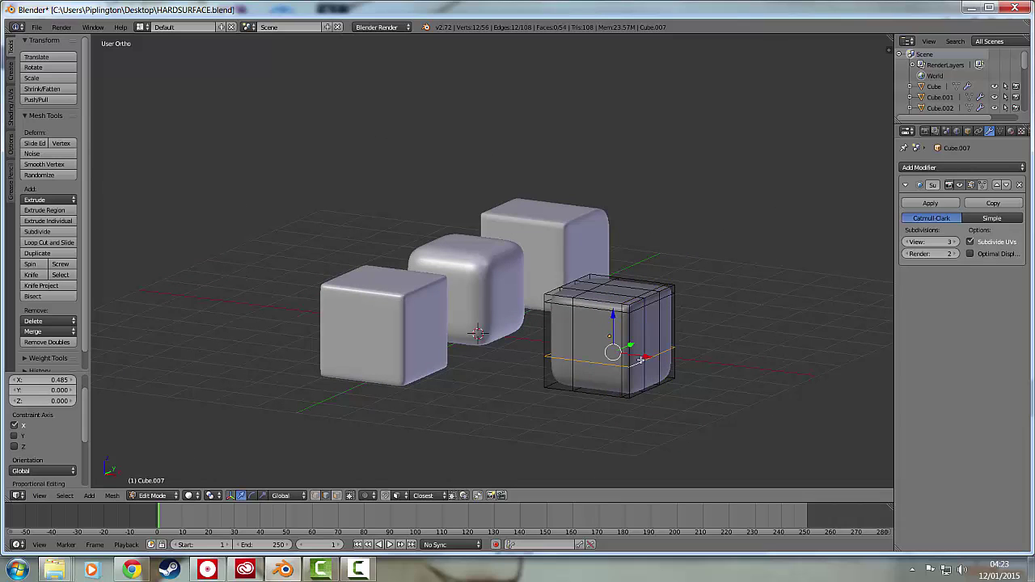
pyautogui.press('g')
pyautogui.press('z')
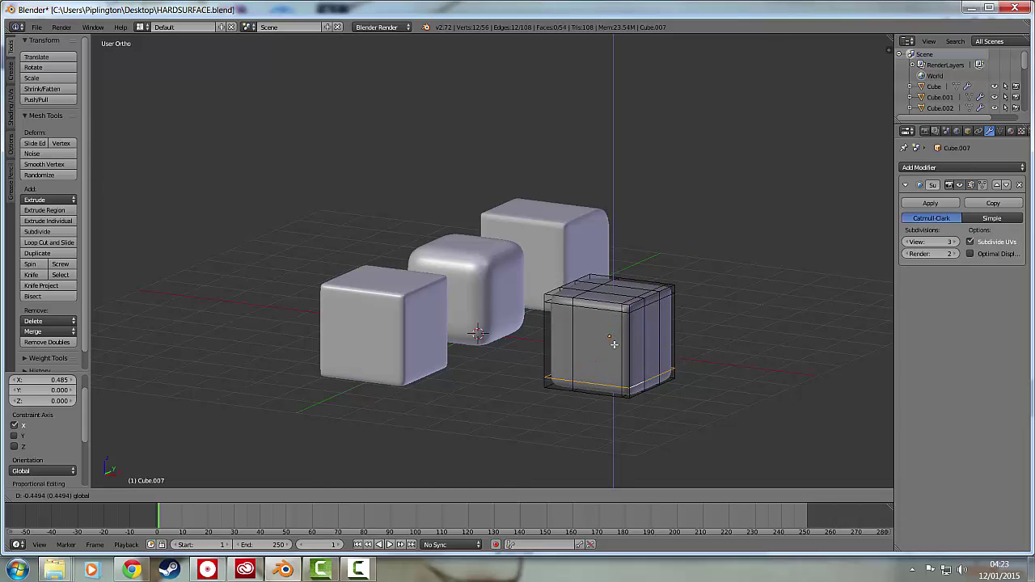
pyautogui.click(614, 345)
# Try lowering the bottom edge loop further along Z, onto the cube's bottom edge.
pyautogui.press('g')
pyautogui.press('z')
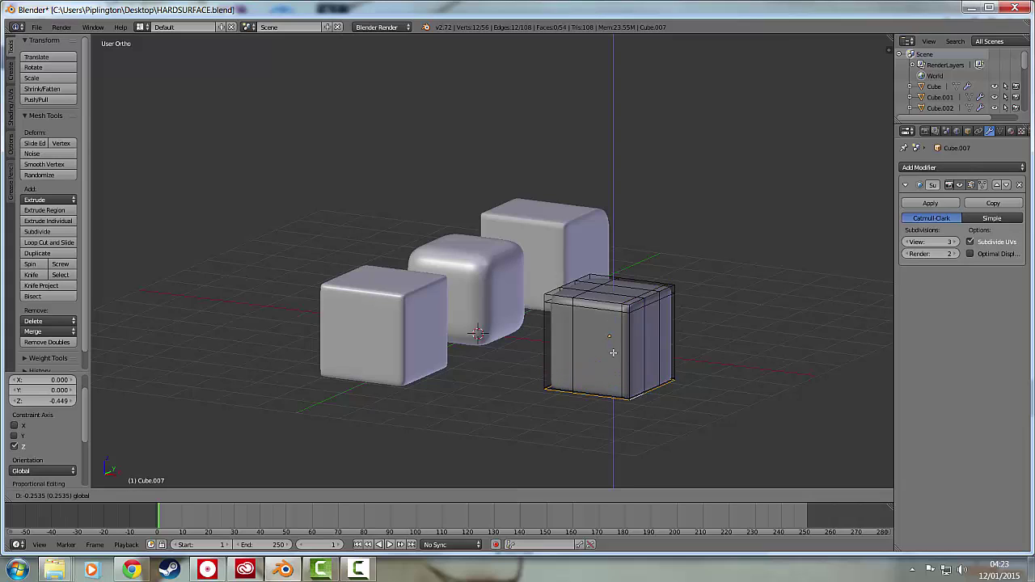
pyautogui.rightClick(619, 371)
pyautogui.hotkey('ctrl', 'z')
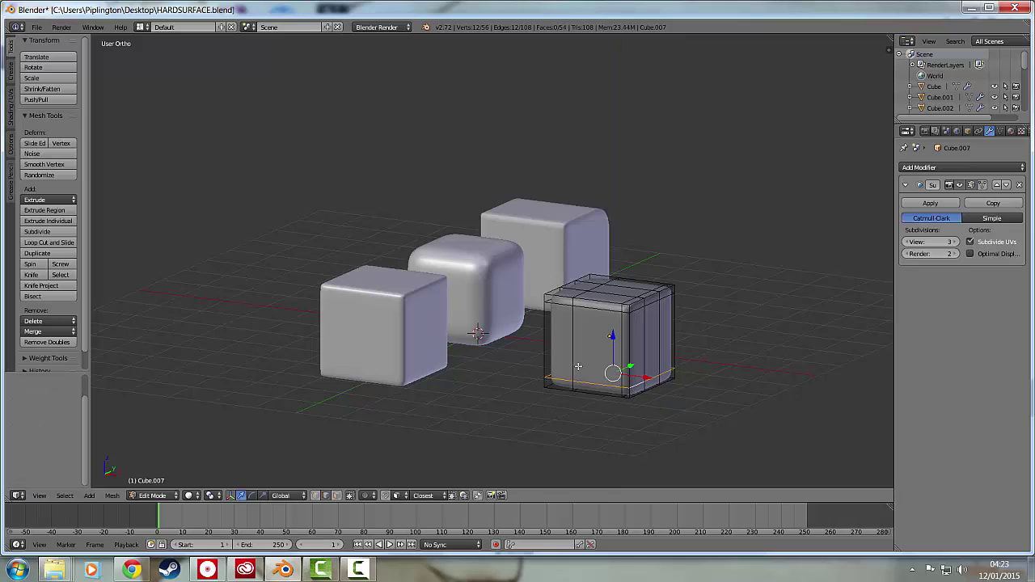
# Move the remaining side-face edge loop about -0.51 units along X, close to the cube's back edge.
pyautogui.keyDown('alt'); pyautogui.rightClick(572, 327); pyautogui.keyUp('alt')
pyautogui.moveTo(621, 339); pyautogui.dragTo(603, 336)
# Select the two edge loops running down the cube's front face and spread them apart by scaling about 2.55 along Y.
pyautogui.moveTo(603, 337); pyautogui.dragTo(542, 358, button='middle')
pyautogui.keyDown('alt'); pyautogui.rightClick(495, 377); pyautogui.keyUp('alt')
pyautogui.keyDown('alt'); pyautogui.keyDown('shift'); pyautogui.rightClick(520, 376); pyautogui.keyUp('shift'); pyautogui.keyUp('alt')
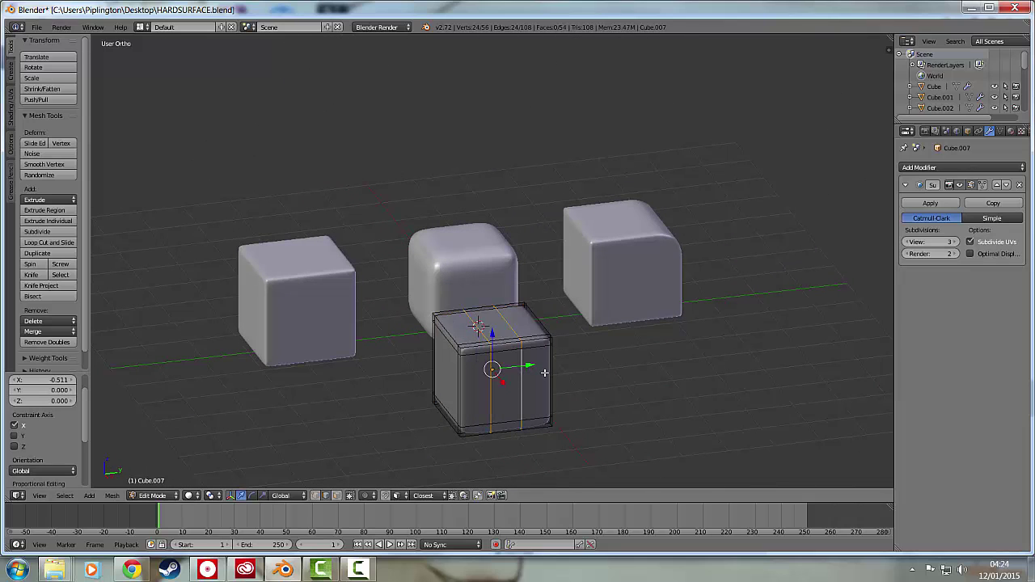
pyautogui.press('s')
pyautogui.press('y')
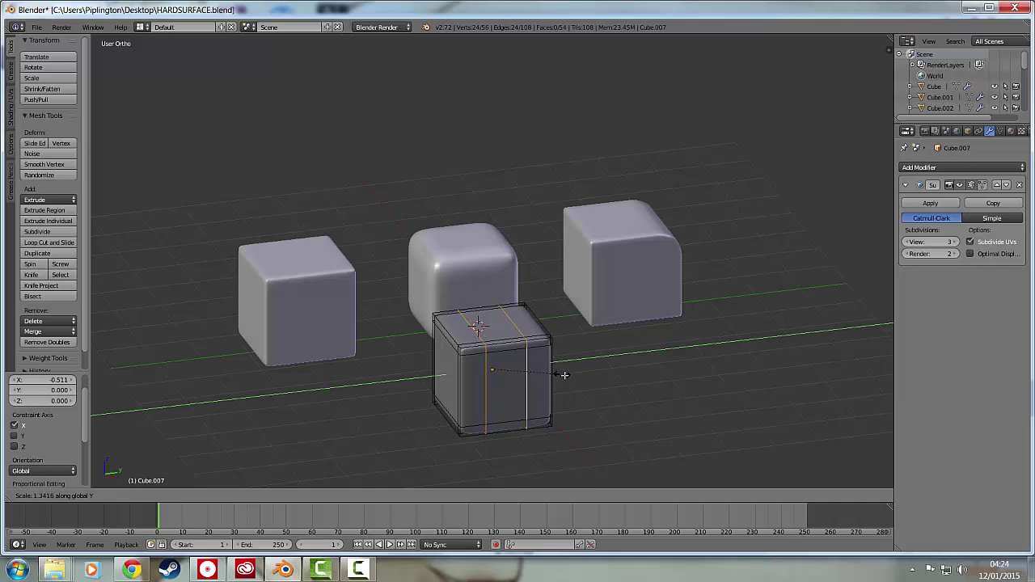
pyautogui.click(621, 386)
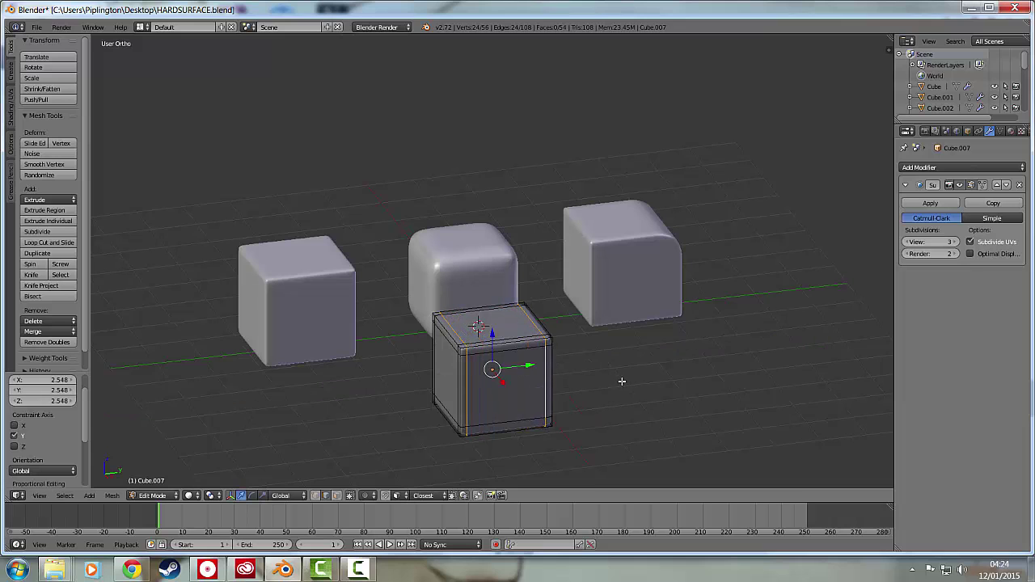
# In Object Mode, move the edited cube about 2.5 units along negative Y toward the sharp-edged reference cube and raise it along Z.
pyautogui.moveTo(623, 379); pyautogui.dragTo(596, 374, button='middle')
pyautogui.press('Tab')
pyautogui.press('g')
pyautogui.press('y')
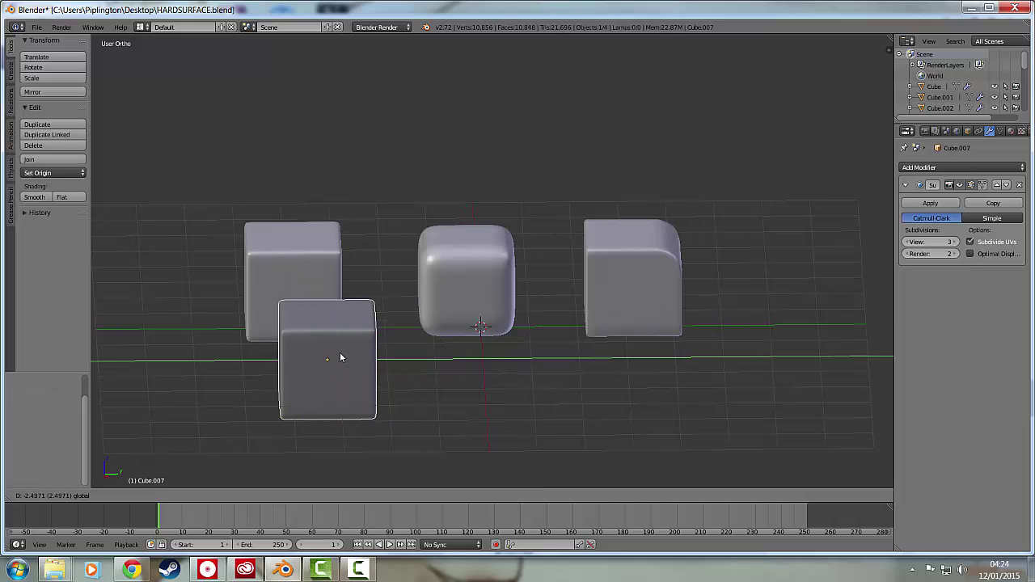
pyautogui.click(329, 353)
pyautogui.moveTo(328, 353); pyautogui.dragTo(363, 319, button='middle')
pyautogui.press('g')
pyautogui.press('z')
pyautogui.click(373, 260)
# Check the sharp-edged reference cube's mesh, and move the edited cube about 7 units along Y toward the cube with one rounded edge.
pyautogui.moveTo(374, 261); pyautogui.dragTo(354, 353, button='middle')
pyautogui.rightClick(280, 319)
pyautogui.press('Tab')
pyautogui.press('Tab')
pyautogui.rightClick(353, 354)
pyautogui.press('g')
pyautogui.press('y')
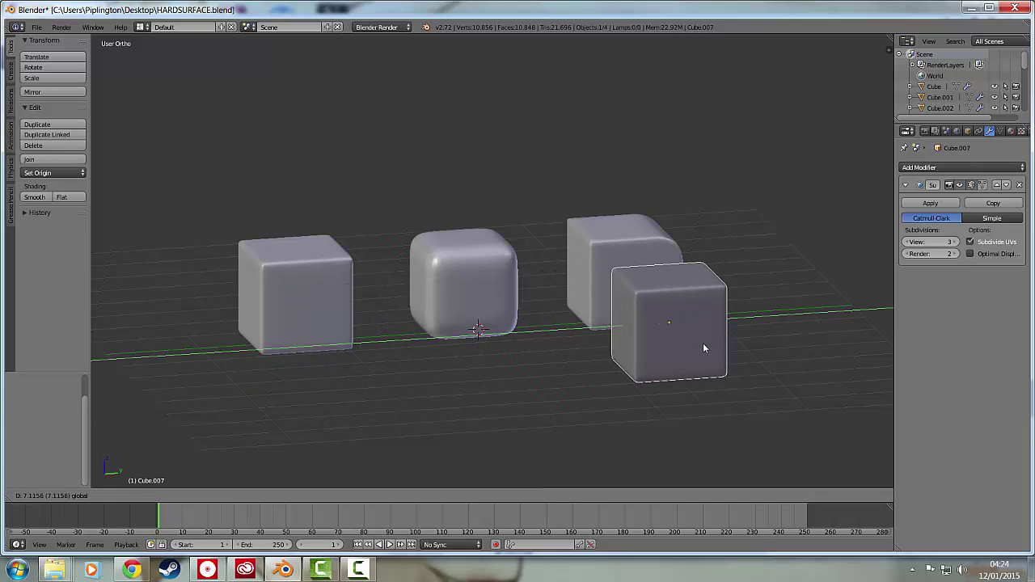
pyautogui.click(695, 340)
# Adjust the edited cube's position along Y by about -0.71 units and back by about 0.54 units.
pyautogui.moveTo(696, 339); pyautogui.dragTo(648, 331, button='middle')
pyautogui.press('g')
pyautogui.press('y')
pyautogui.click(487, 235)
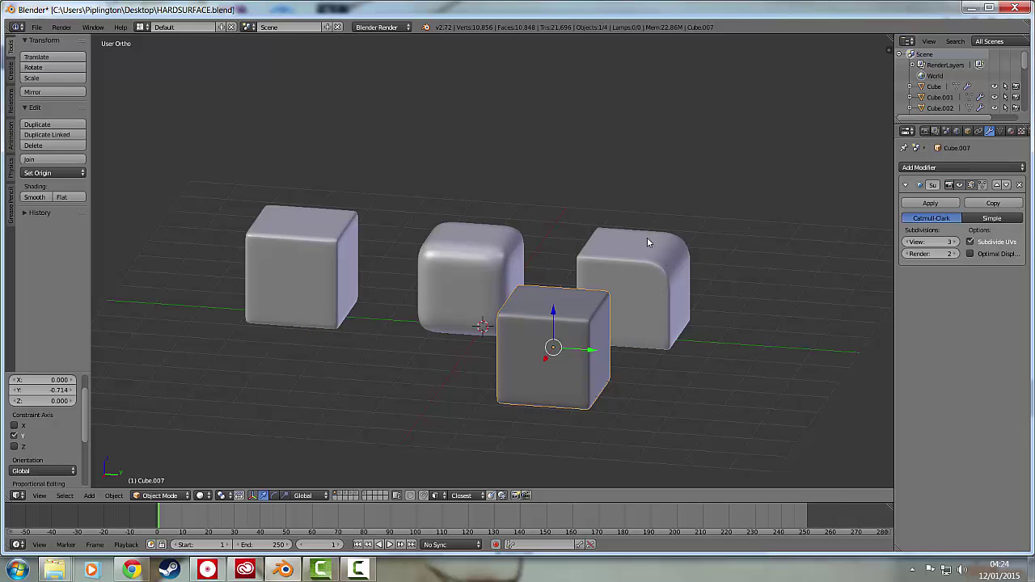
pyautogui.press('g')
pyautogui.press('y')
pyautogui.click(538, 347)
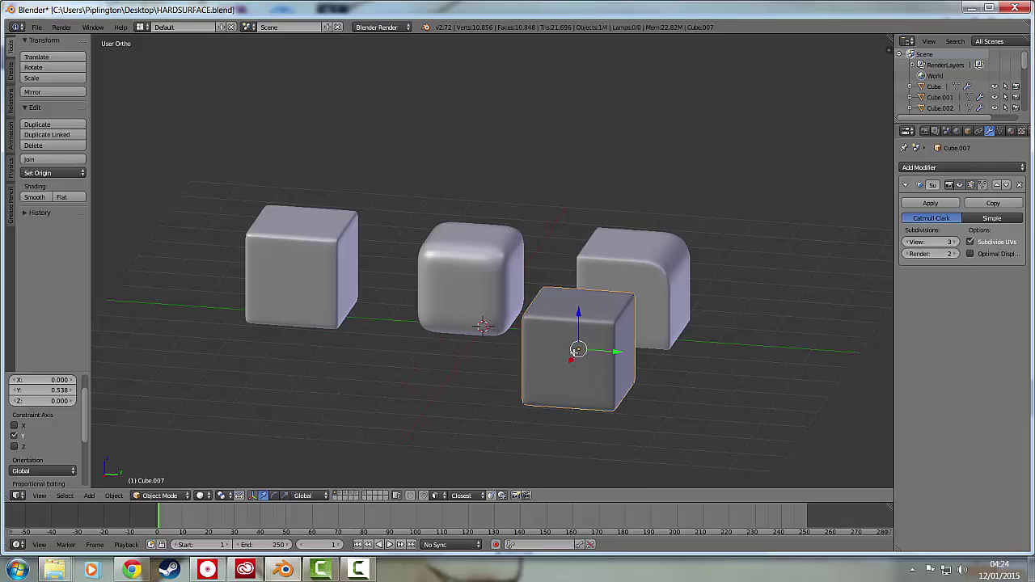
# In the right orthographic wireframe view with vertex selection, box-select the vertices where the upper loop meets the edge to round.
pyautogui.press('Tab')
pyautogui.moveTo(624, 338); pyautogui.dragTo(603, 315, button='middle')
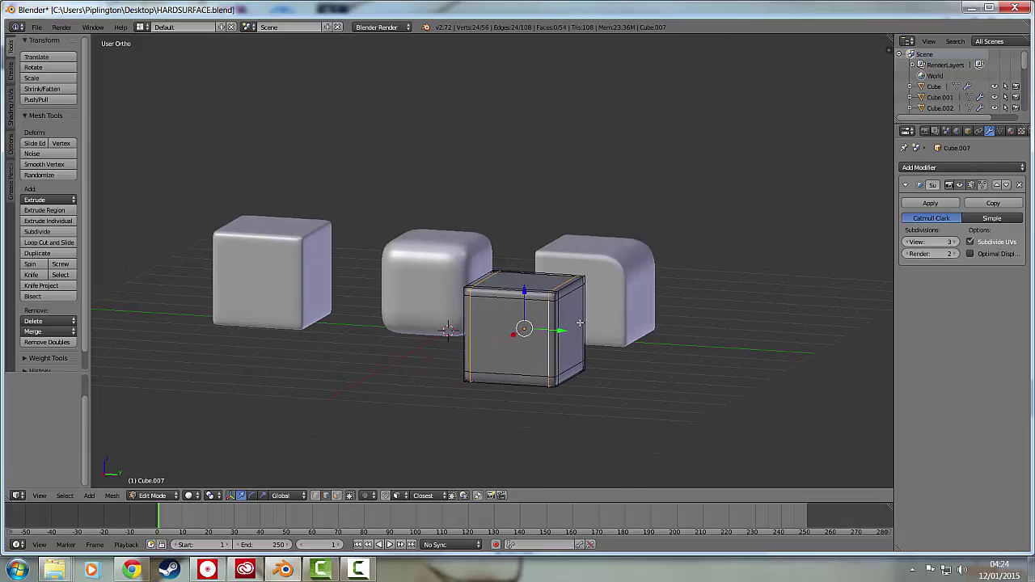
pyautogui.scroll(3, 584, 317)
pyautogui.press('KP_3')
pyautogui.scroll(6, 584, 316)
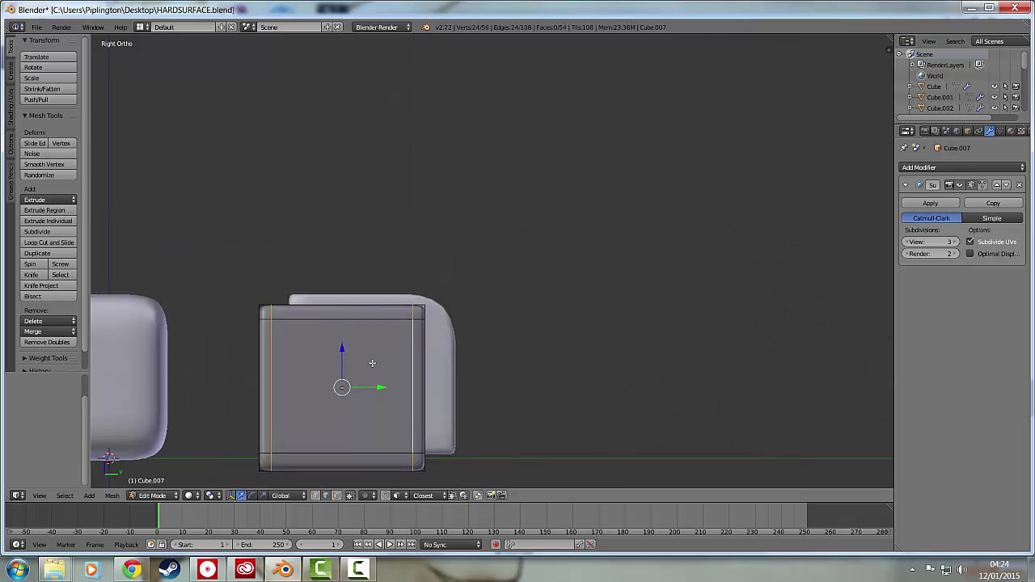
pyautogui.press('z')
pyautogui.press('z')
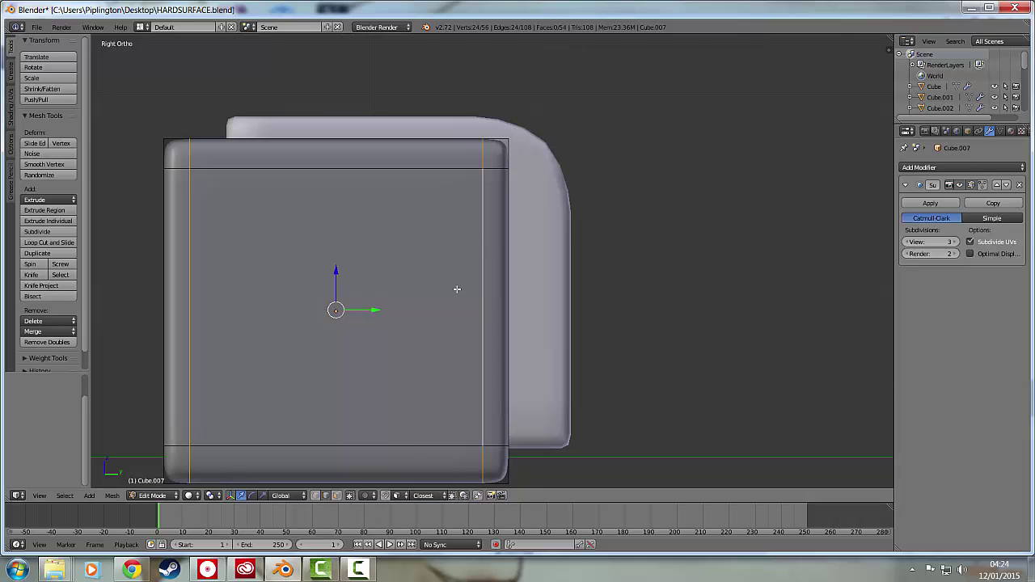
pyautogui.click(326, 495)
pyautogui.press('z')
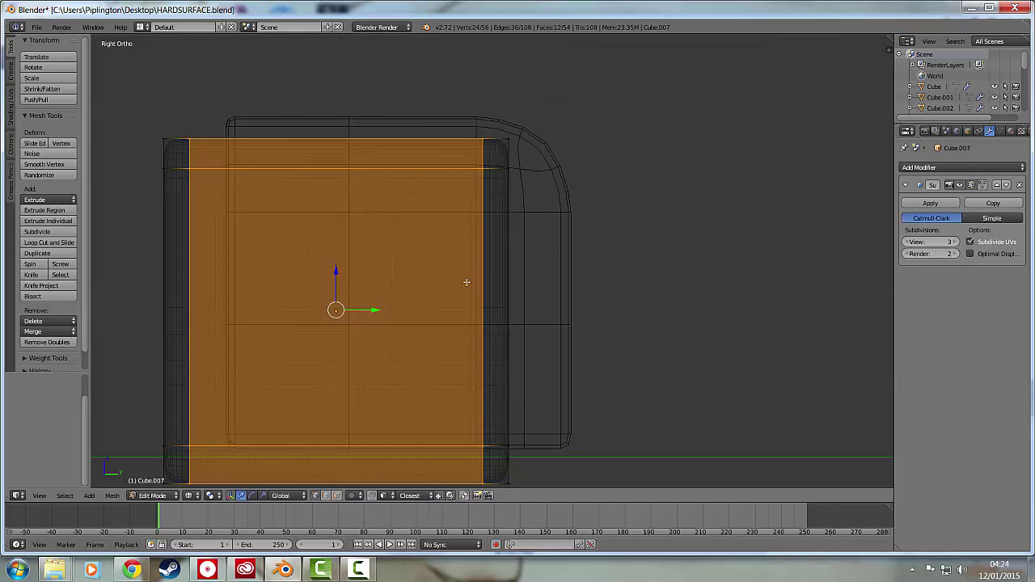
pyautogui.press('a')
pyautogui.press('b')
pyautogui.moveTo(458, 157); pyautogui.dragTo(539, 194)
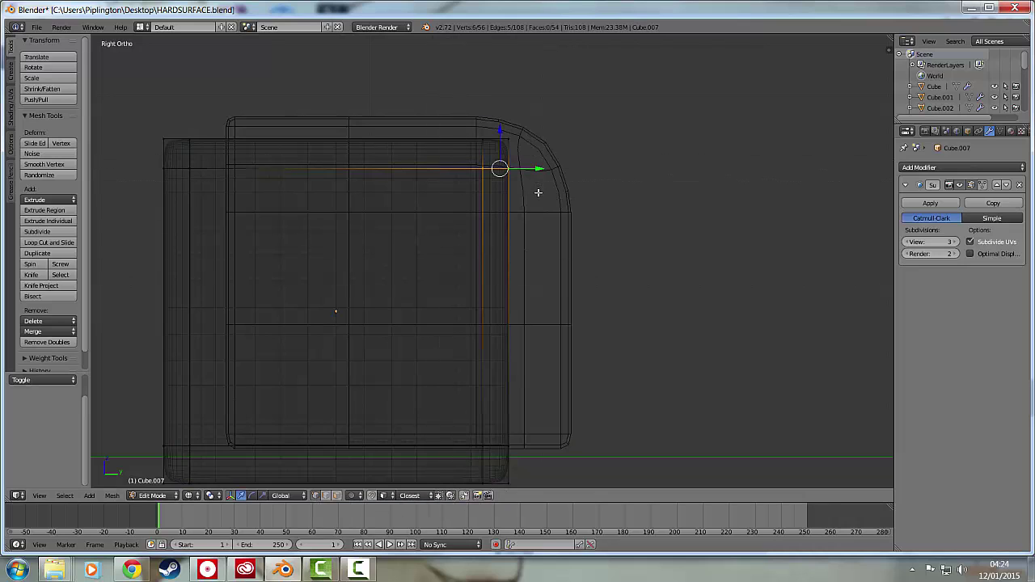
# Move the selected upper-loop vertices about -0.42 units along Z in the solid side view.
pyautogui.press('z')
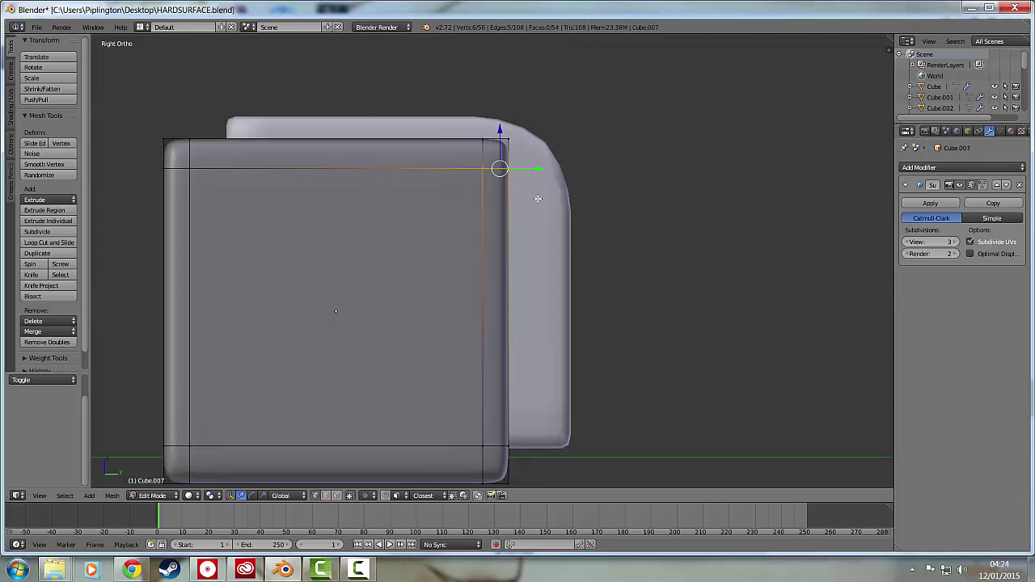
pyautogui.moveTo(550, 179); pyautogui.dragTo(259, 214, button='middle')
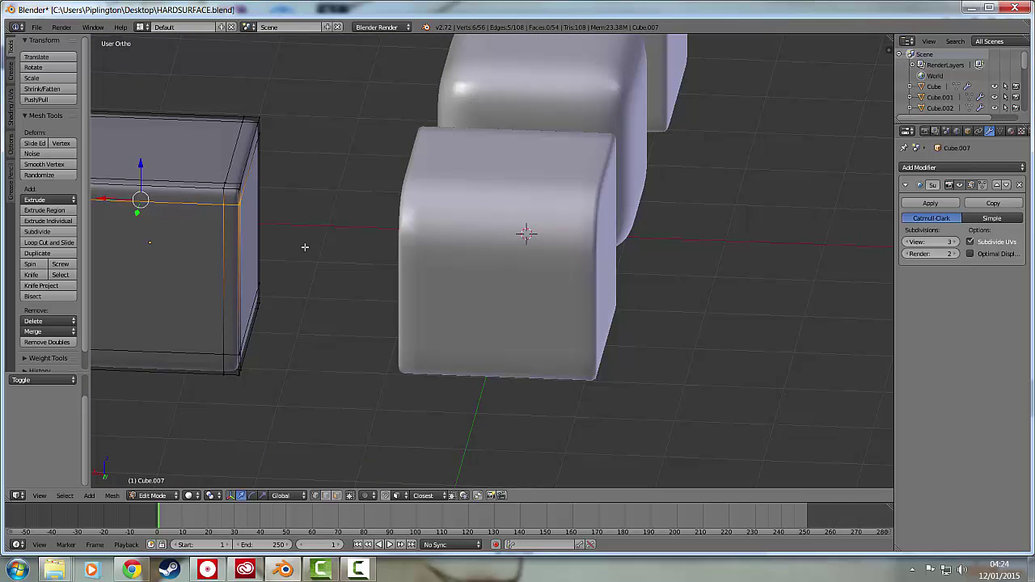
pyautogui.press('KP_1')
pyautogui.press('KP_3')
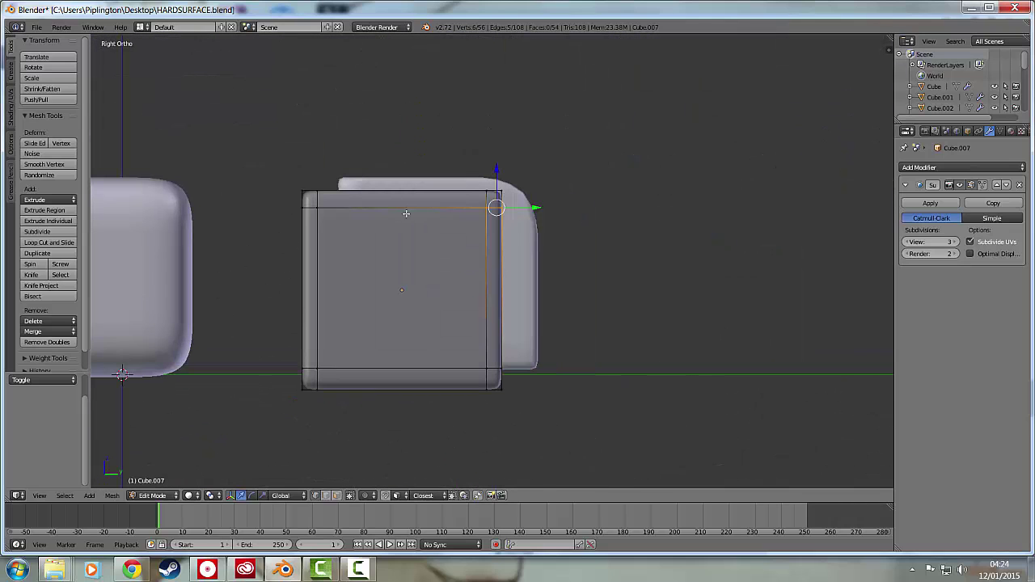
pyautogui.moveTo(496, 187); pyautogui.dragTo(400, 221)
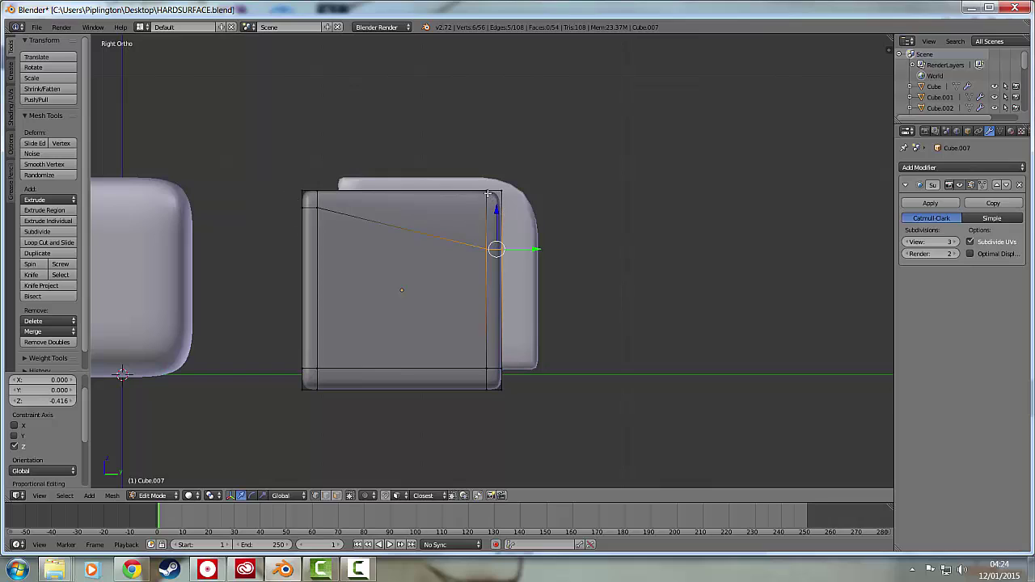
# Box-select the upper vertices of the vertical loop beside the edge being rounded and move them inward along Y.
pyautogui.press('a')
pyautogui.press('b')
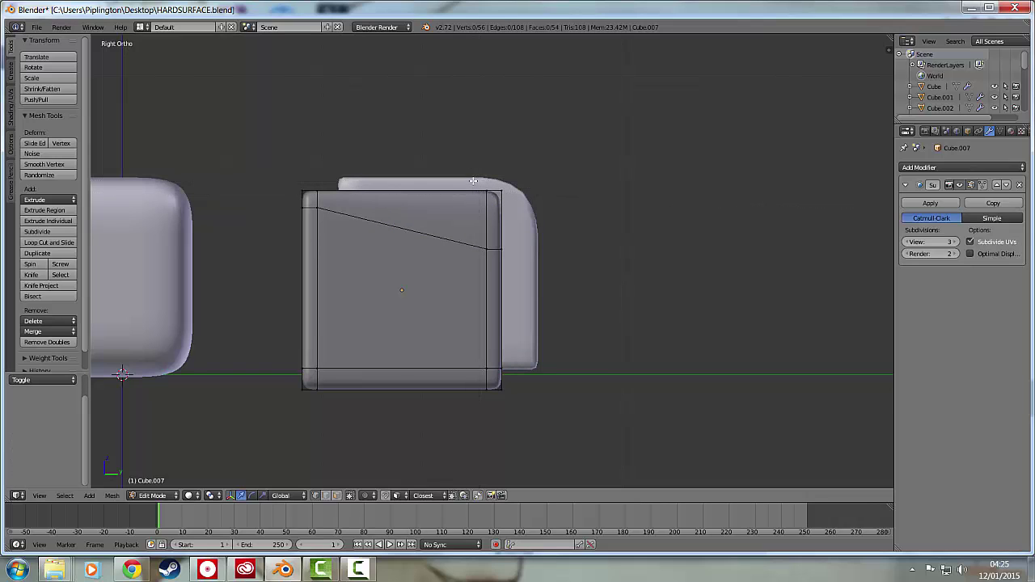
pyautogui.press('z')
pyautogui.press('b')
pyautogui.moveTo(473, 179); pyautogui.dragTo(497, 266)
pyautogui.moveTo(521, 213); pyautogui.dragTo(479, 214)
# Compare the edited cube's softened top edge with the reference cube's rounded edge in solid shading.
pyautogui.press('Tab')
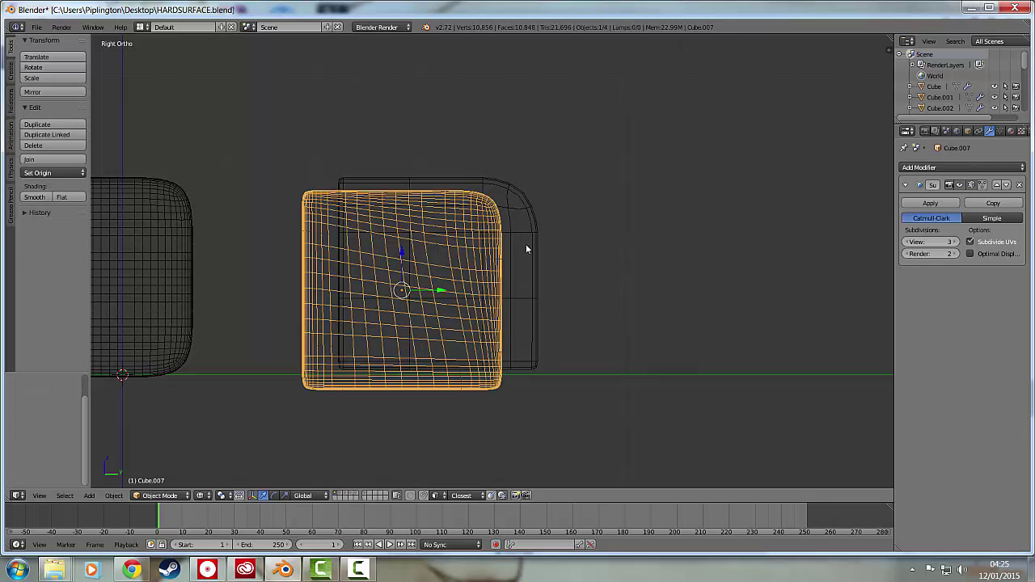
pyautogui.press('z')
pyautogui.moveTo(511, 228)
pyautogui.mouseDown(button='middle')
pyautogui.moveTo(492, 245)
pyautogui.moveTo(397, 248)
pyautogui.moveTo(427, 231)
pyautogui.moveTo(490, 239)
pyautogui.moveTo(525, 230)
pyautogui.moveTo(527, 240)
pyautogui.moveTo(460, 247)
pyautogui.moveTo(463, 226)
pyautogui.mouseUp(button='middle')
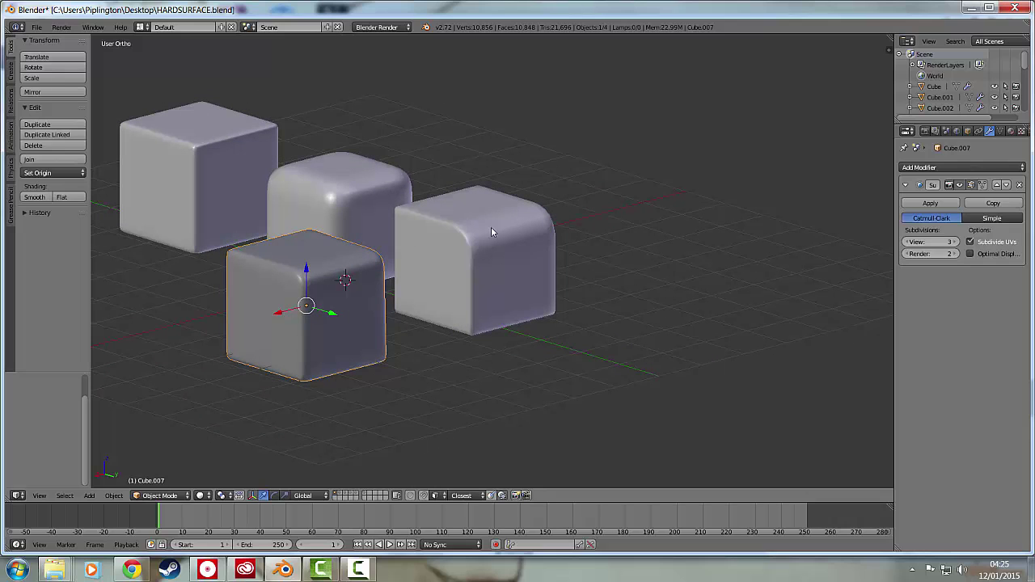
pyautogui.rightClick(481, 231)
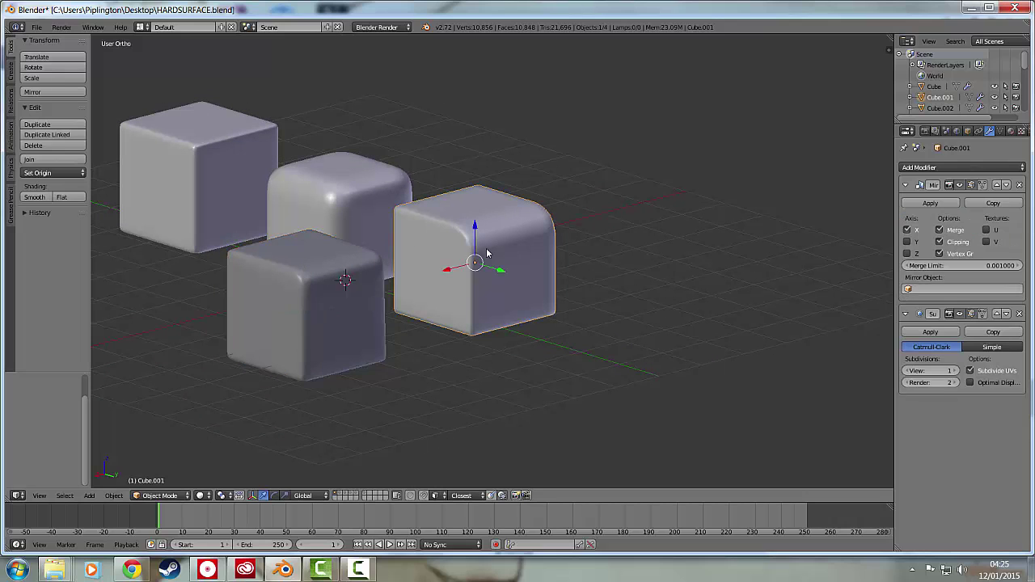
pyautogui.rightClick(330, 290)
pyautogui.moveTo(354, 280); pyautogui.dragTo(462, 209, button='middle')
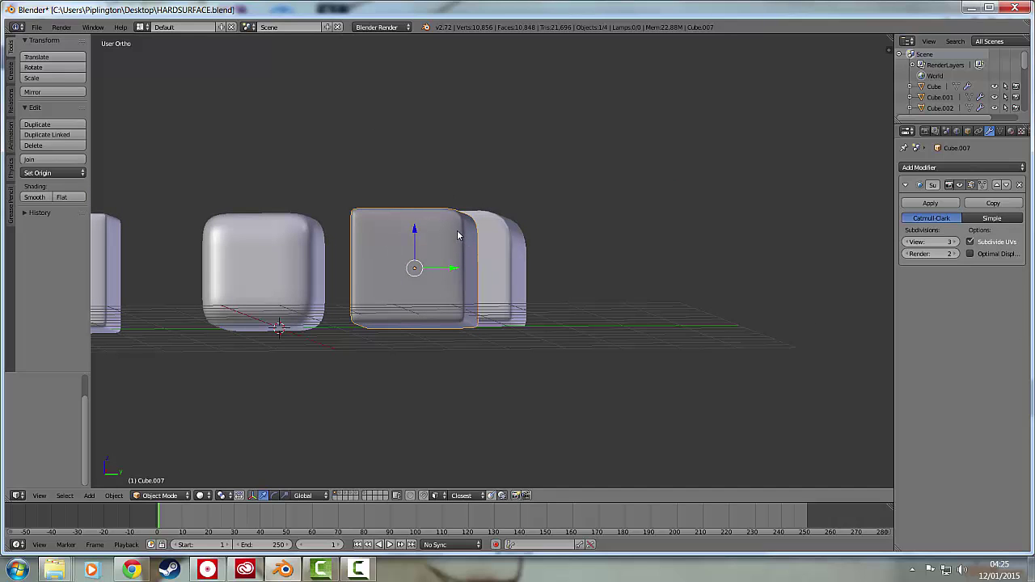
# Select the four vertices along the edited cube's softened top edge and bevel it by 0.326 with 2 segments.
pyautogui.press('Tab')
pyautogui.scroll(5, 458, 223)
pyautogui.keyDown('shift'); pyautogui.moveTo(436, 190); pyautogui.dragTo(457, 243, button='middle'); pyautogui.keyUp('shift')
pyautogui.scroll(1, 458, 243)
pyautogui.keyDown('shift'); pyautogui.moveTo(530, 292); pyautogui.dragTo(485, 199, button='middle'); pyautogui.keyUp('shift')
pyautogui.scroll(1, 487, 229)
pyautogui.moveTo(494, 279); pyautogui.dragTo(395, 210, button='middle')
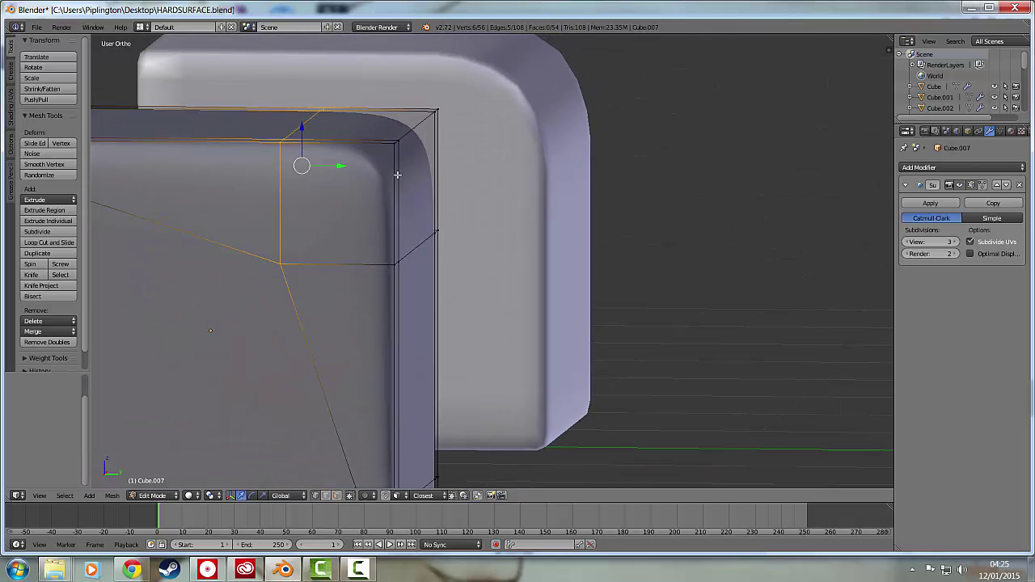
pyautogui.rightClick(394, 143)
pyautogui.keyDown('shift'); pyautogui.rightClick(400, 142); pyautogui.keyUp('shift')
pyautogui.keyDown('shift'); pyautogui.rightClick(435, 112); pyautogui.keyUp('shift')
pyautogui.keyDown('shift'); pyautogui.rightClick(441, 111); pyautogui.keyUp('shift')
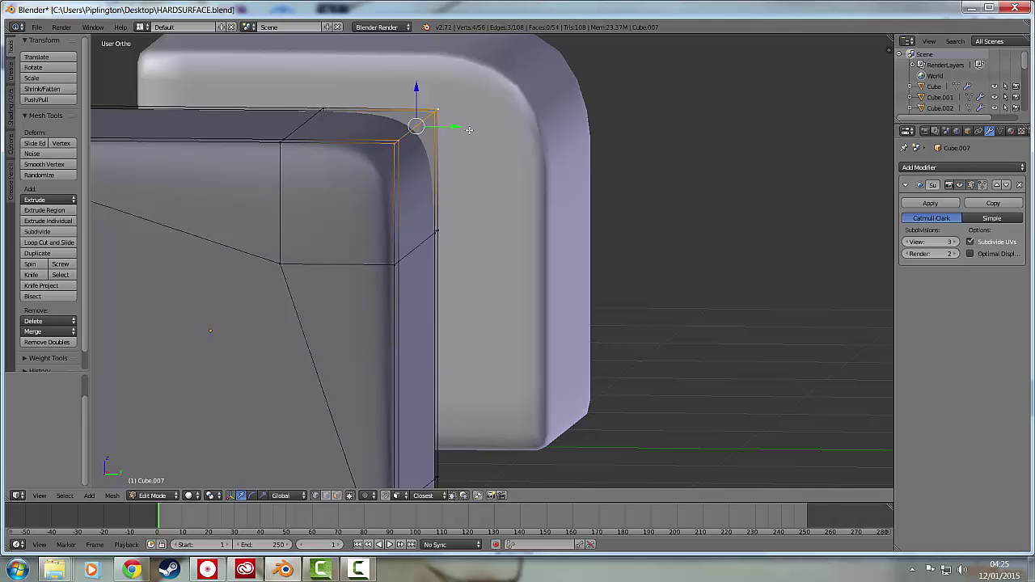
pyautogui.hotkey('ctrl', 'b')
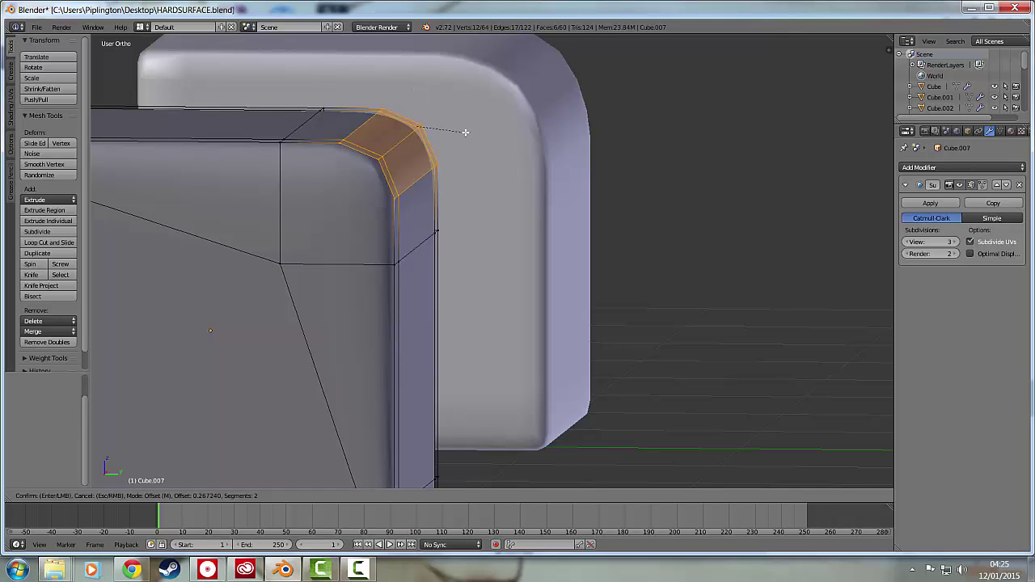
pyautogui.scroll(1, 486, 219)
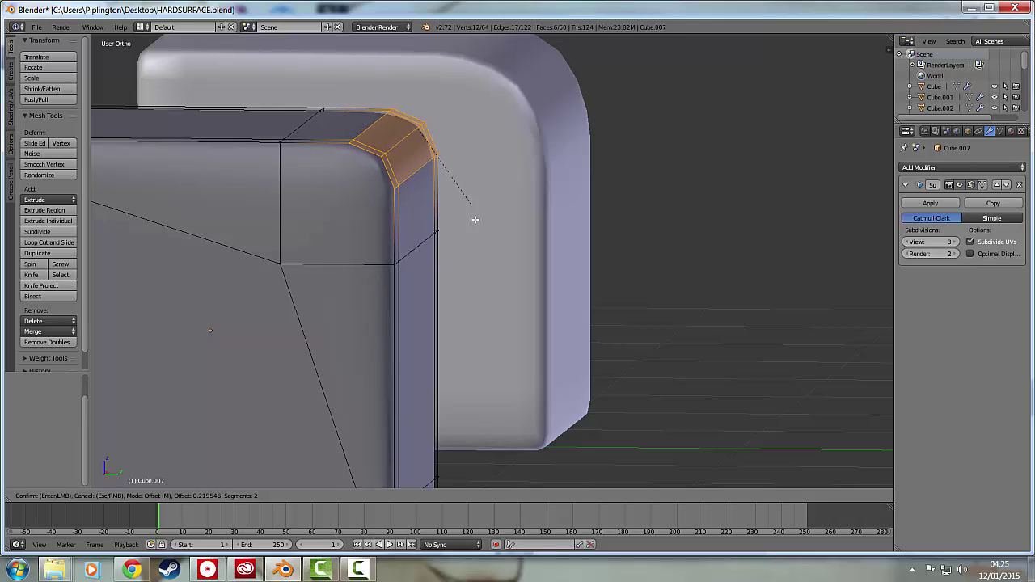
pyautogui.click(475, 230)
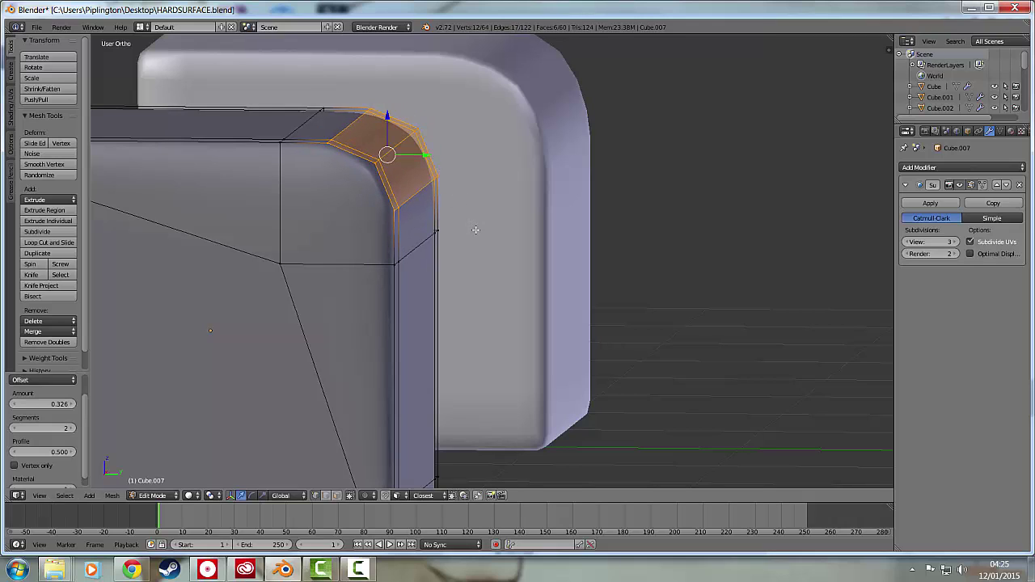
# Compare the beveled edge with the rounded reference cube in Object Mode.
pyautogui.press('Tab')
pyautogui.moveTo(487, 216); pyautogui.dragTo(462, 243, button='middle')
pyautogui.scroll(-3, 463, 214)
pyautogui.rightClick(477, 203)
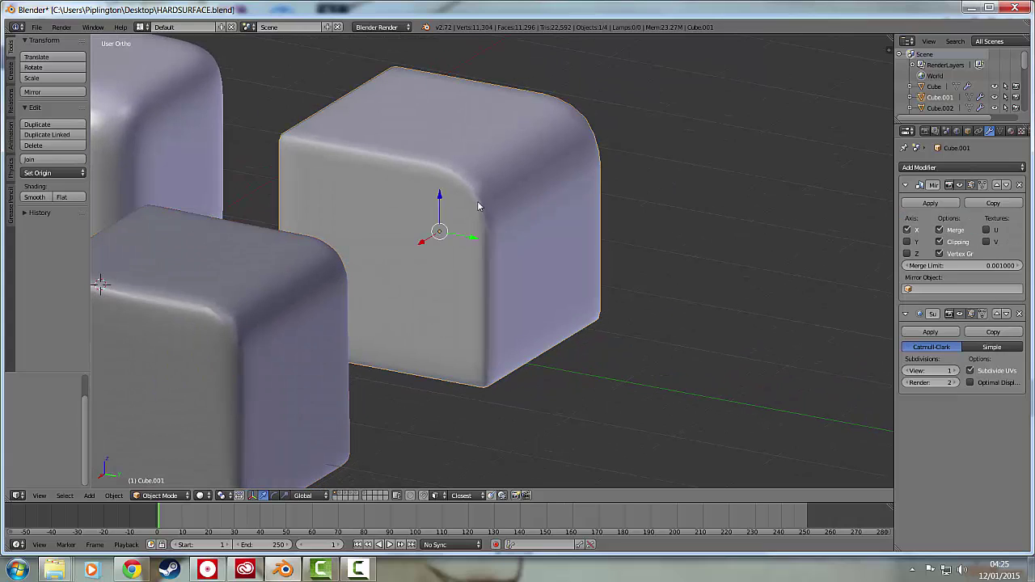
pyautogui.scroll(-3, 481, 205)
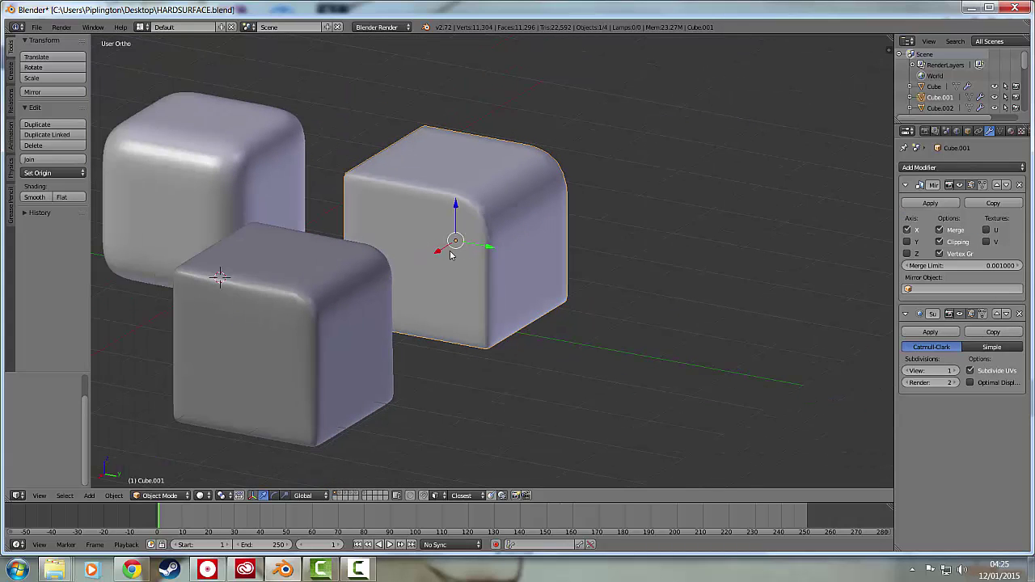
# Add a loop cut just below the edited cube's top face with a slide factor of 0.429 and flatten it to 0 along Z.
pyautogui.rightClick(325, 288)
pyautogui.press('Tab')
pyautogui.moveTo(336, 282); pyautogui.dragTo(294, 231, button='middle')
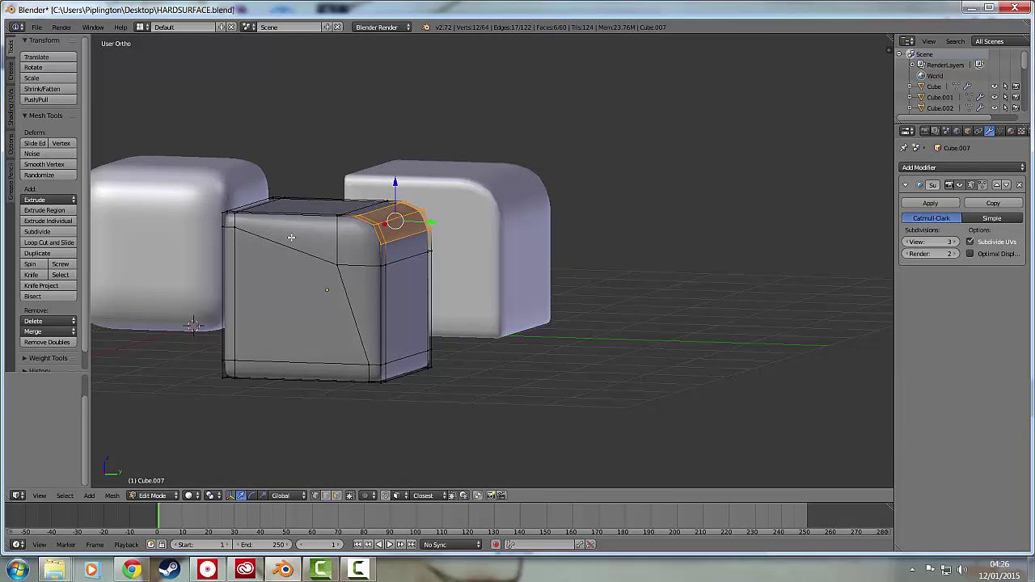
pyautogui.hotkey('ctrl', 'r')
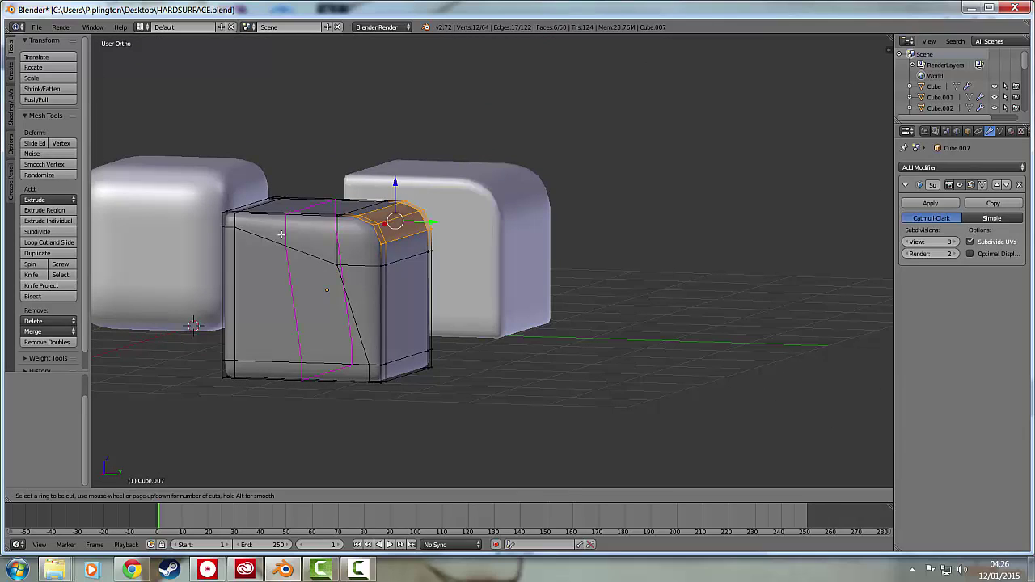
pyautogui.click(232, 216)
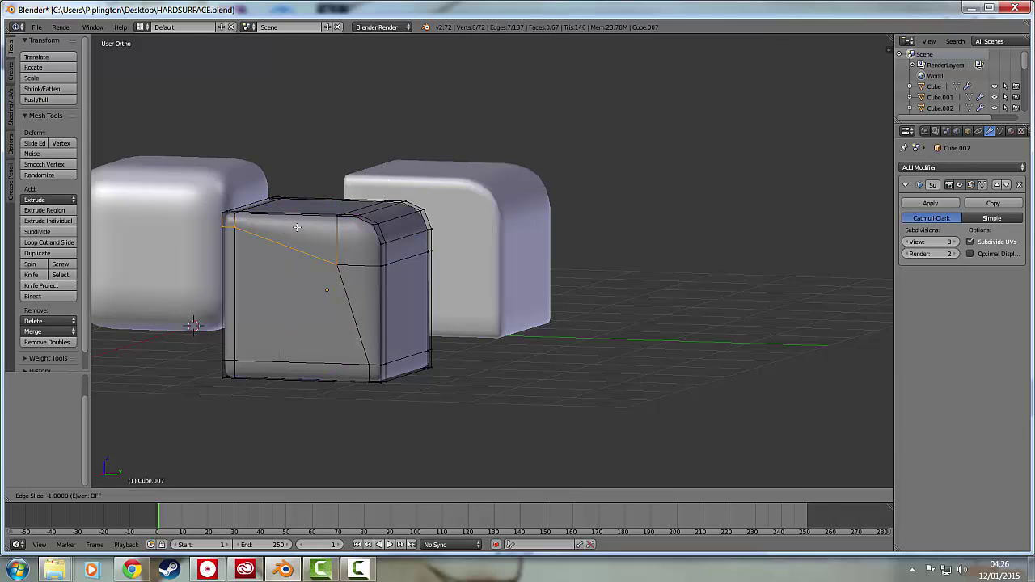
pyautogui.click(347, 217)
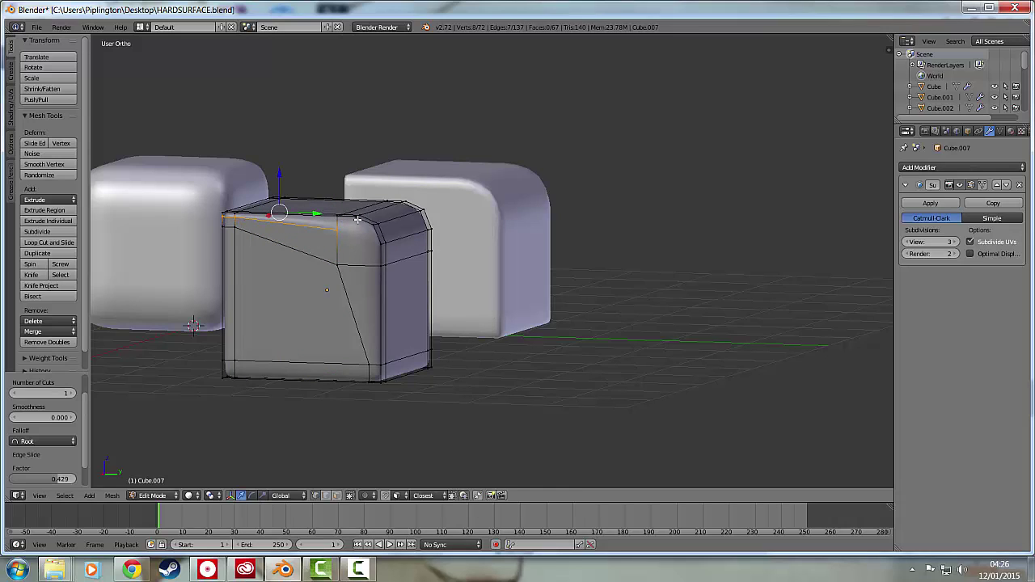
pyautogui.write('sz')
pyautogui.write('0')
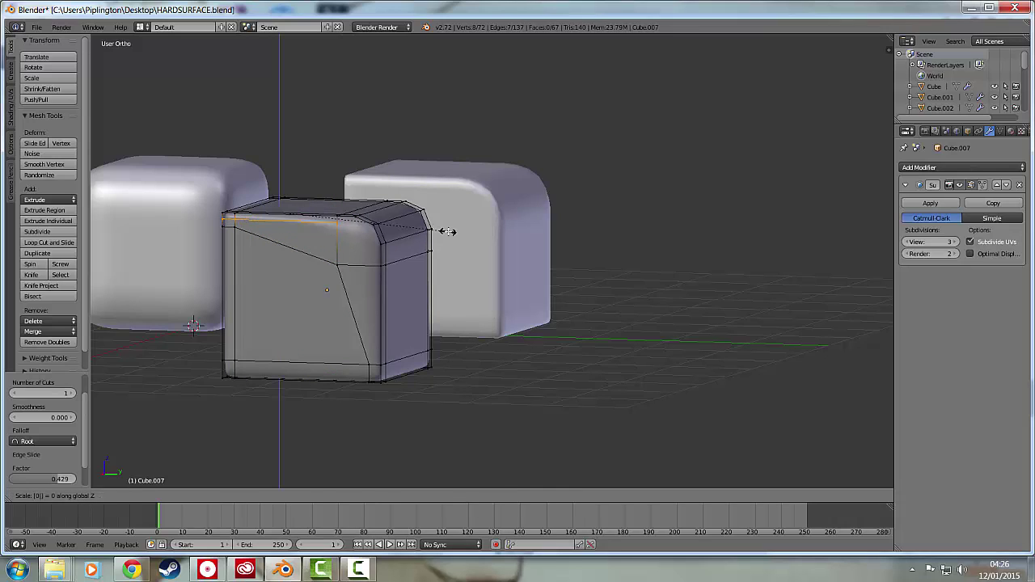
pyautogui.press('Return')
# Add a centred vertical loop cut below the rounded edge, between the slanted edge and the cube's side, and flatten it to 0 along Y.
pyautogui.hotkey('ctrl', 'r')
pyautogui.click(368, 268)
pyautogui.rightClick(368, 268)
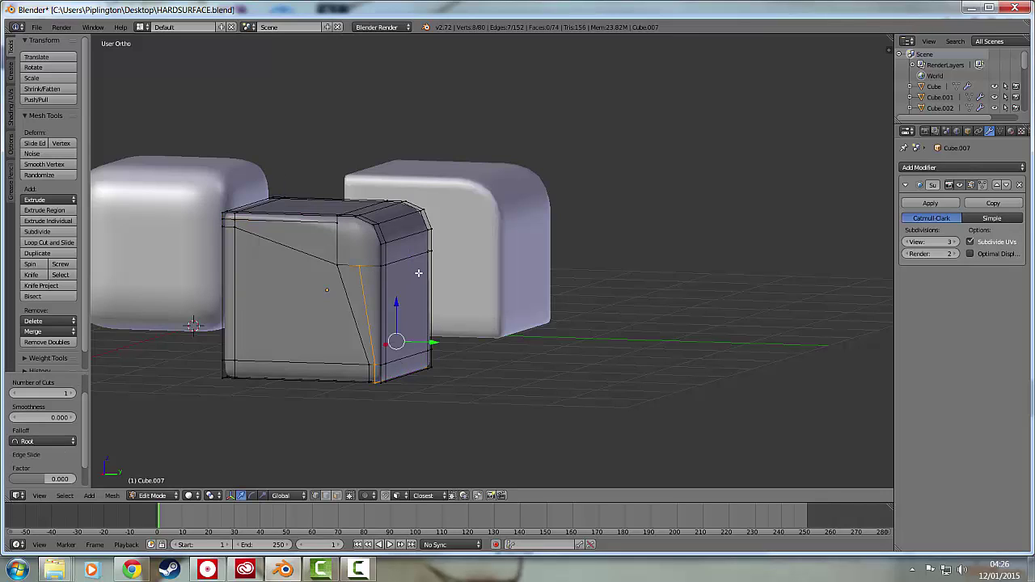
pyautogui.press('s')
pyautogui.write('xy0')
pyautogui.press('Return')
# Move the new vertical edge loop about 0.03 units along Y toward the cube's side.
pyautogui.moveTo(426, 341); pyautogui.dragTo(394, 314)
pyautogui.scroll(5, 377, 273)
pyautogui.keyDown('shift'); pyautogui.moveTo(359, 293); pyautogui.dragTo(471, 229, button='middle'); pyautogui.keyUp('shift')
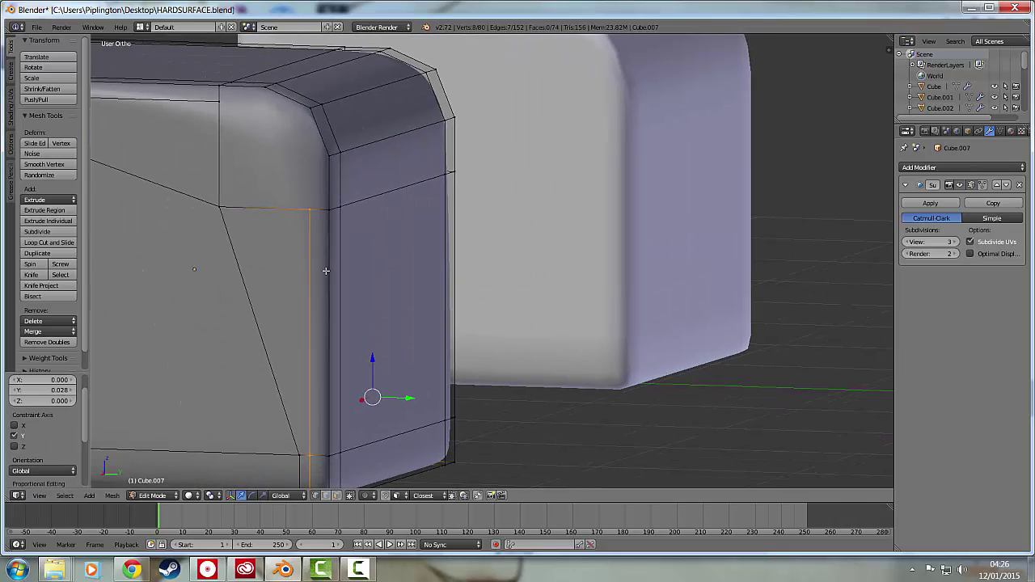
# Examine the vertices of the new edge loop and the rounded corner profile on the cube's face with the slanted edges.
pyautogui.moveTo(359, 385); pyautogui.dragTo(374, 372, button='middle')
pyautogui.scroll(-2, 374, 373)
pyautogui.keyDown('shift'); pyautogui.moveTo(436, 407); pyautogui.dragTo(425, 331, button='middle'); pyautogui.keyUp('shift')
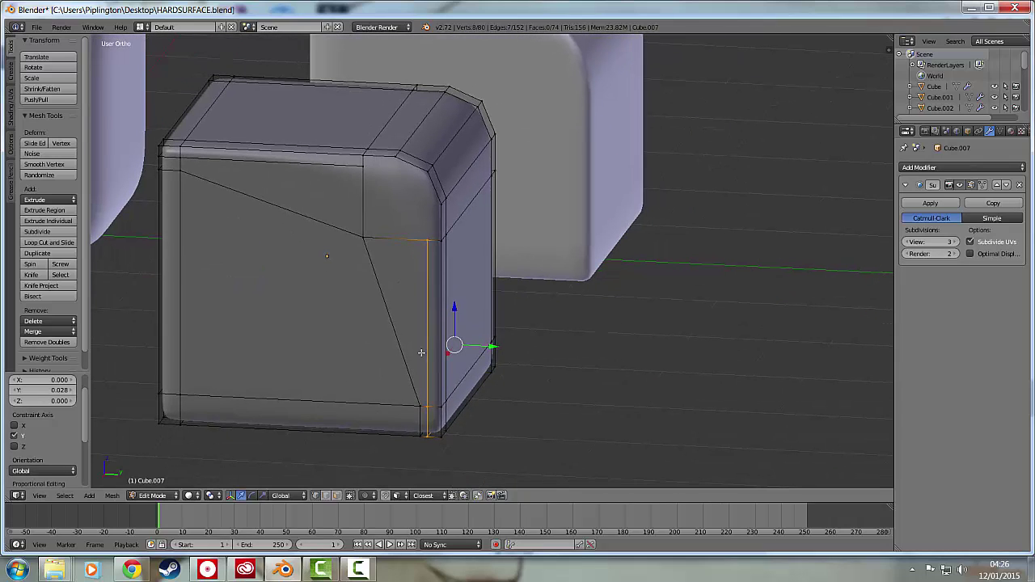
pyautogui.rightClick(424, 243)
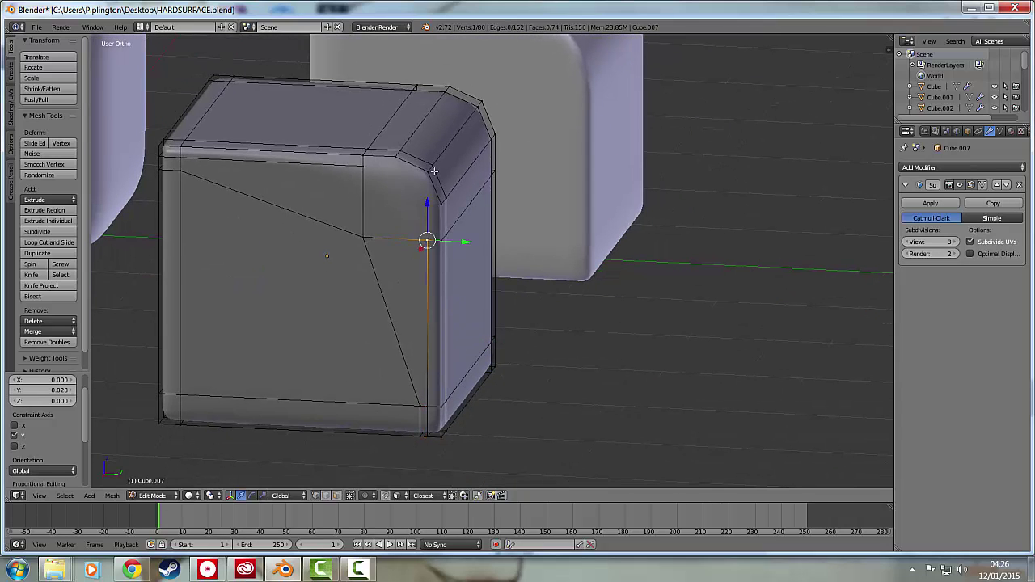
pyautogui.rightClick(396, 156)
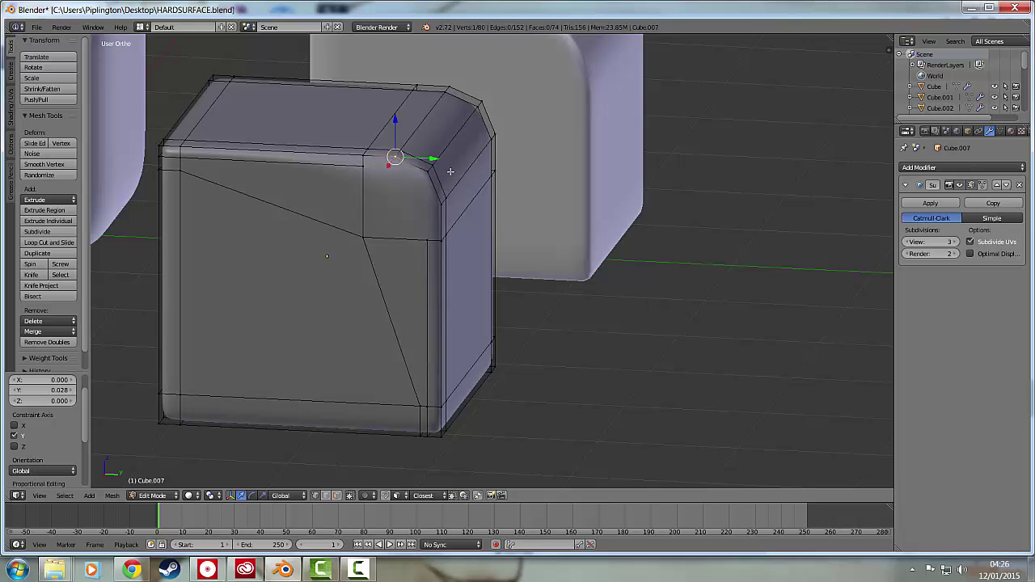
pyautogui.keyDown('shift'); pyautogui.rightClick(432, 173); pyautogui.keyUp('shift')
pyautogui.keyDown('shift'); pyautogui.rightClick(443, 202); pyautogui.keyUp('shift')
pyautogui.rightClick(443, 204)
# Compare the edited cube with the rounded reference cube behind it in Object Mode and reopen the edited cube's mesh.
pyautogui.moveTo(480, 170); pyautogui.dragTo(544, 175, button='middle')
pyautogui.press('Tab')
pyautogui.rightClick(485, 163)
pyautogui.scroll(-3, 518, 170)
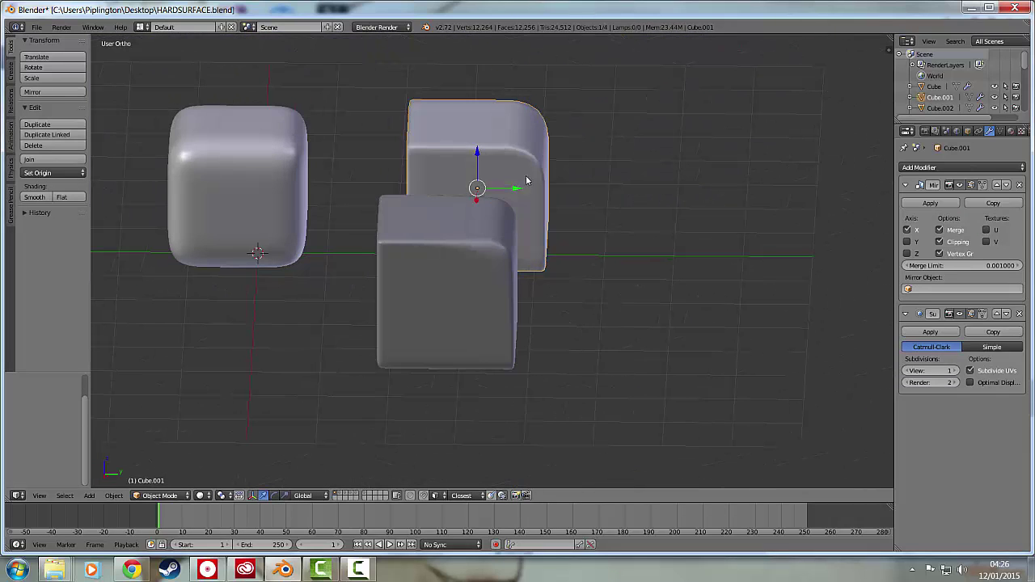
pyautogui.press('Tab')
pyautogui.press('Tab')
pyautogui.rightClick(462, 237)
pyautogui.moveTo(461, 237); pyautogui.dragTo(390, 237, button='middle')
pyautogui.press('Tab')
pyautogui.scroll(2, 389, 237)
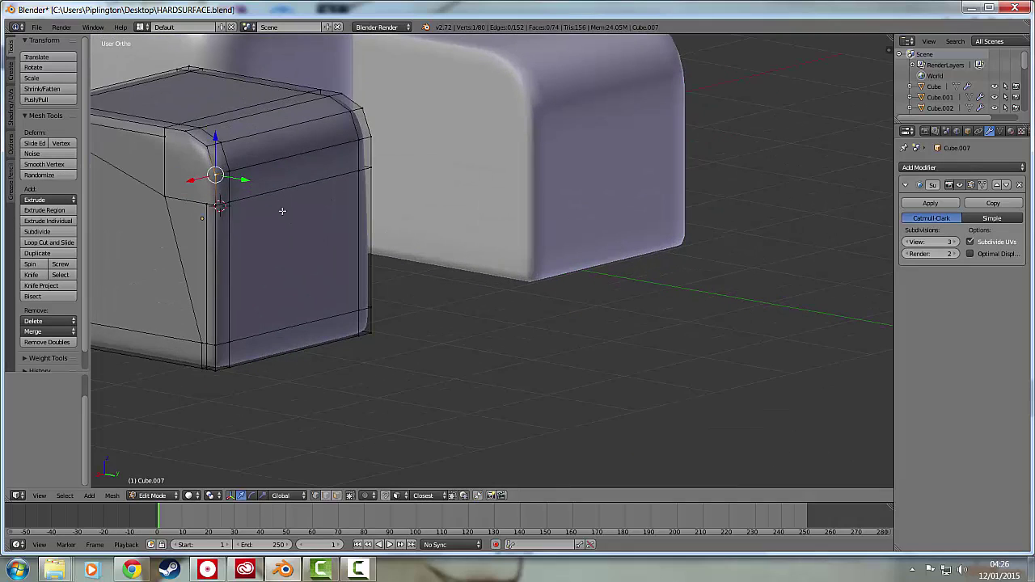
# Join the ends of the two supporting loops with a diagonal edge, and knife a cut from it to the rounded profile's first vertex.
pyautogui.moveTo(204, 214); pyautogui.dragTo(482, 213, button='middle')
pyautogui.keyDown('shift'); pyautogui.rightClick(431, 187); pyautogui.keyUp('shift')
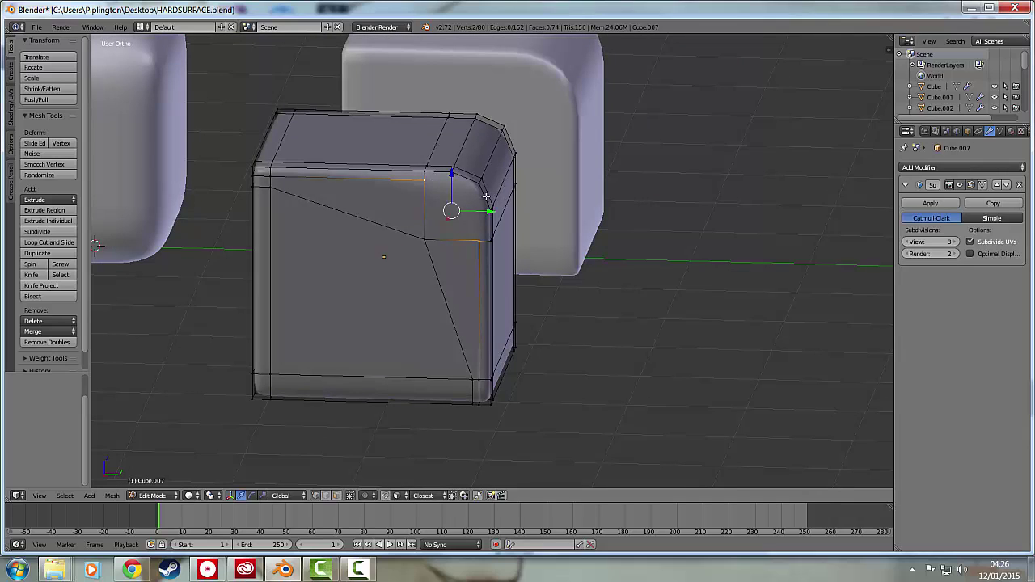
pyautogui.press('j')
pyautogui.press('k')
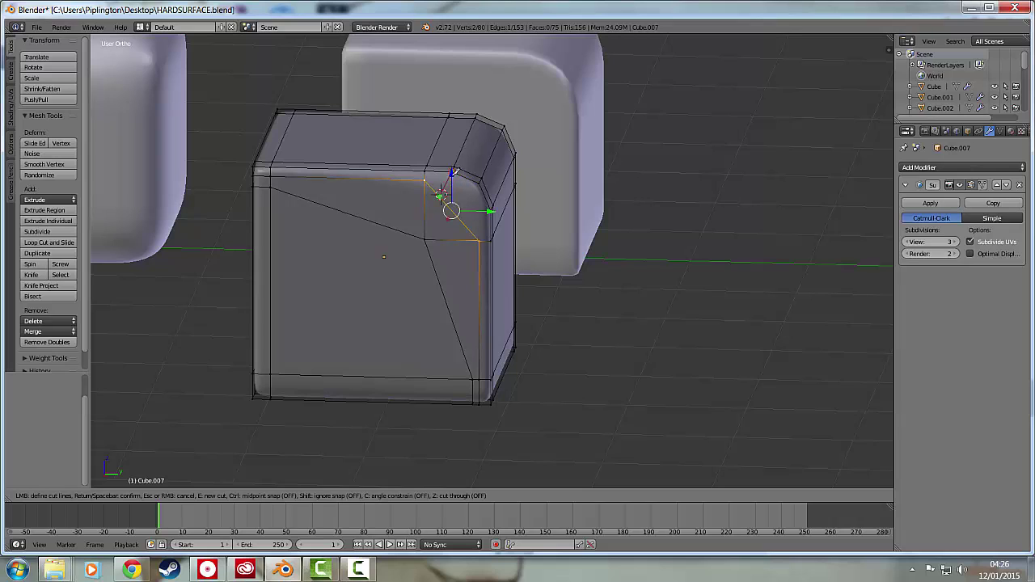
pyautogui.click(454, 173)
pyautogui.press('Return')
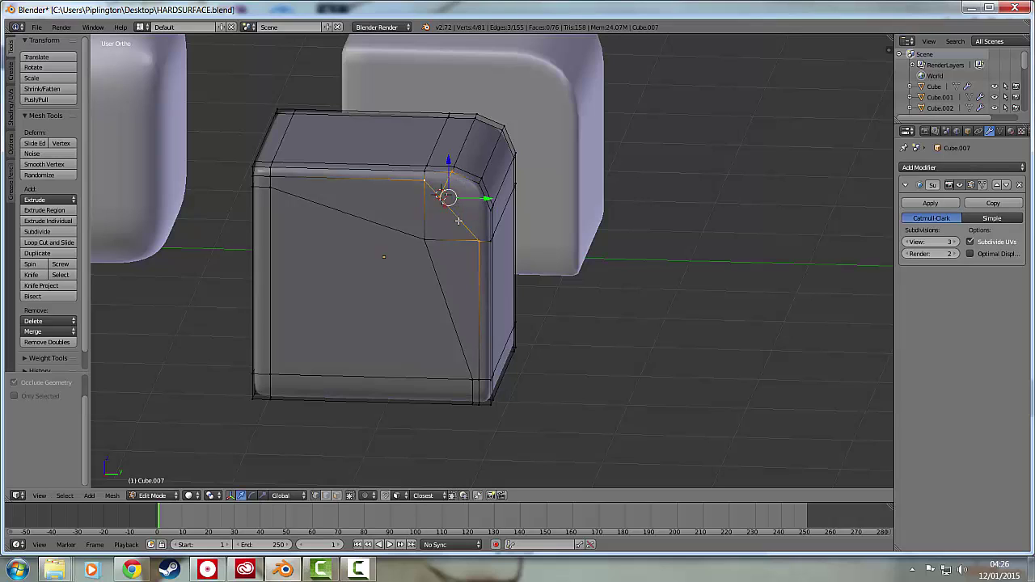
# Try to fill the selected vertices at the rounded corner with triangular faces and undo the fill.
pyautogui.hotkey('alt', 'f')
pyautogui.hotkey('ctrl', 'z')
pyautogui.hotkey('alt', 'f')
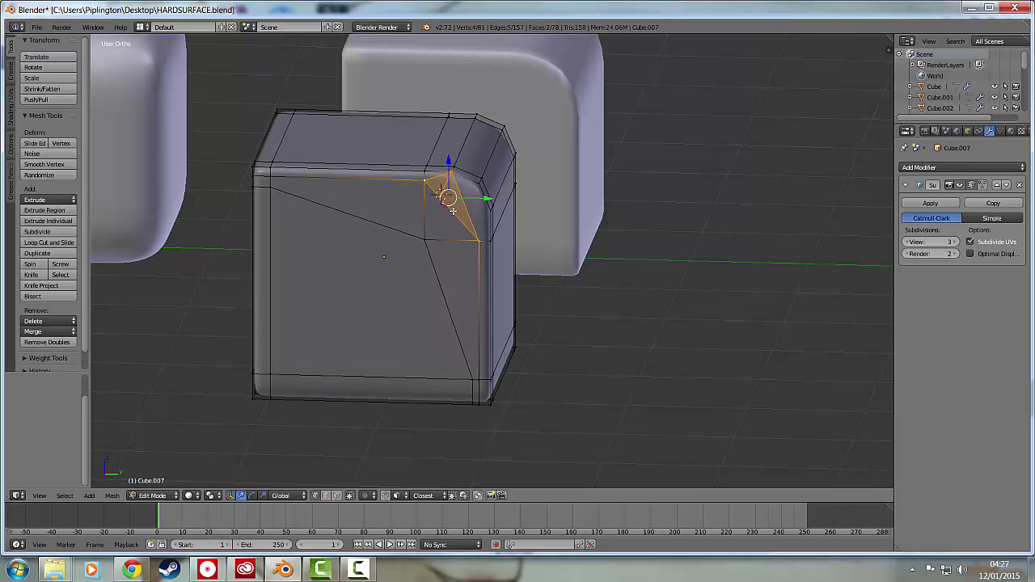
pyautogui.hotkey('ctrl', 'z')
# Knife two more cuts from the diagonal edge to the middle and lower vertices of the rounded corner profile.
pyautogui.press('k')
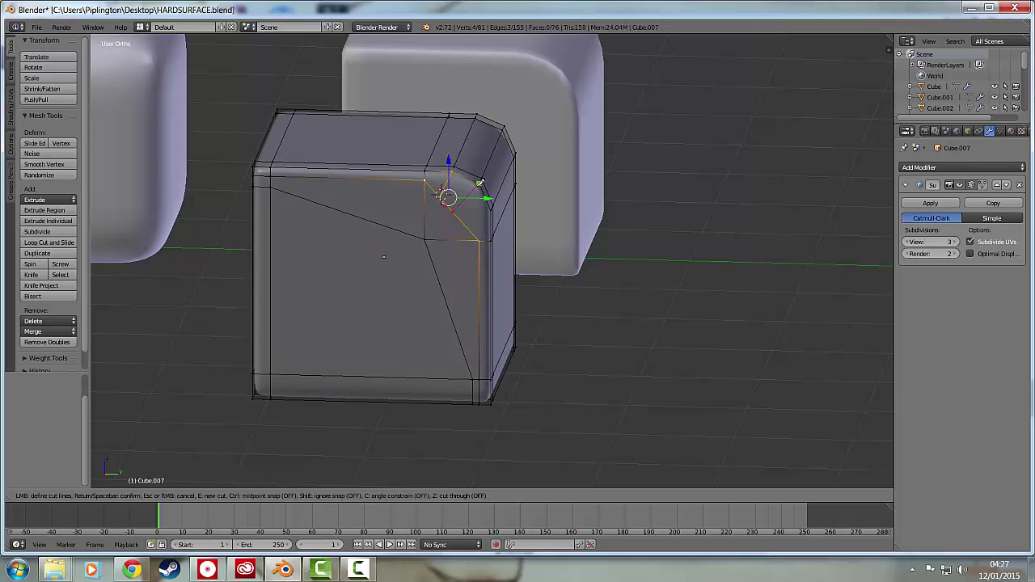
pyautogui.press('Escape')
pyautogui.press('k')
pyautogui.click(455, 212)
pyautogui.click(482, 183)
pyautogui.press('Return')
pyautogui.press('j')
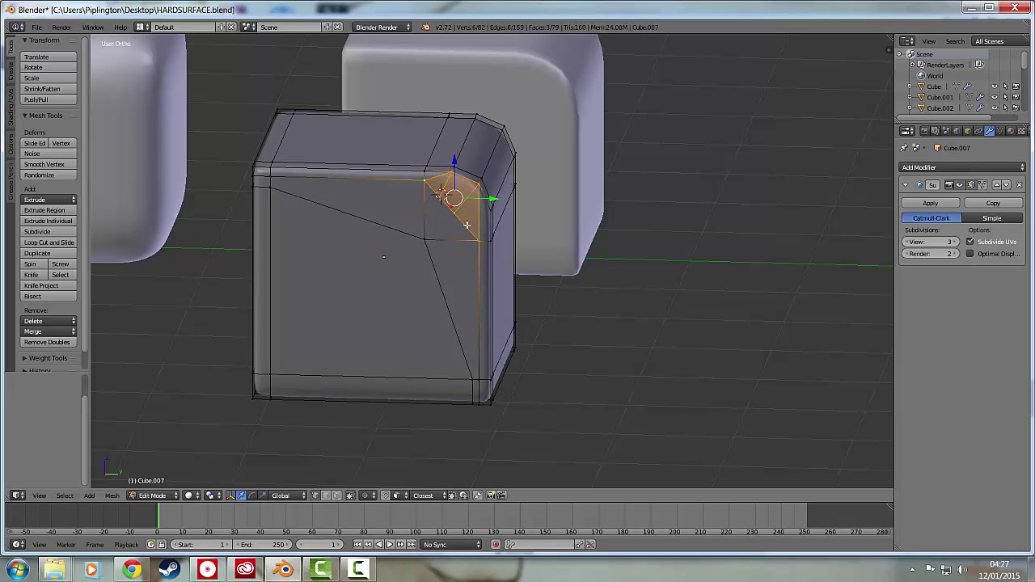
pyautogui.hotkey('ctrl', 'z')
pyautogui.press('k')
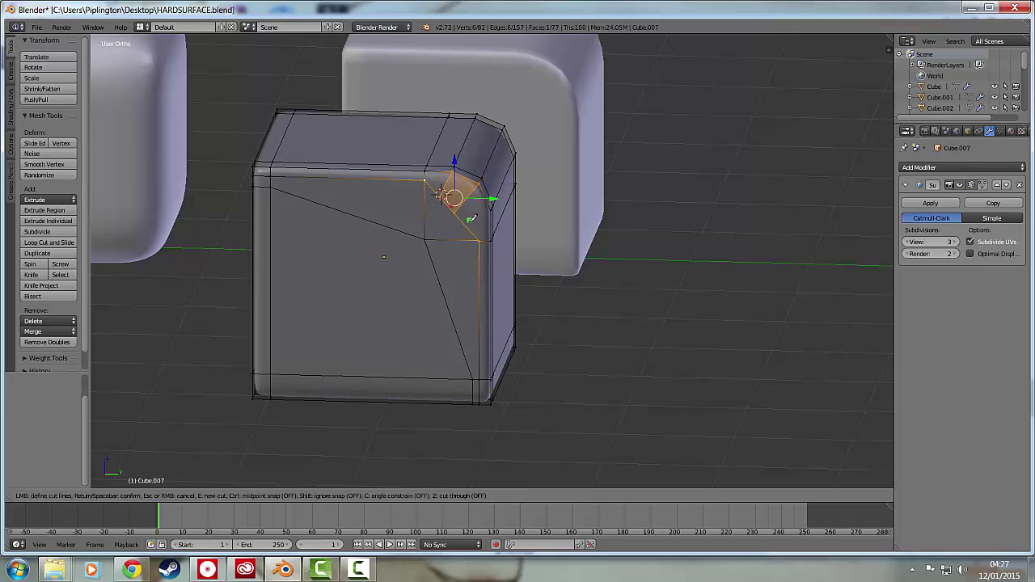
pyautogui.click(492, 207)
pyautogui.press('Return')
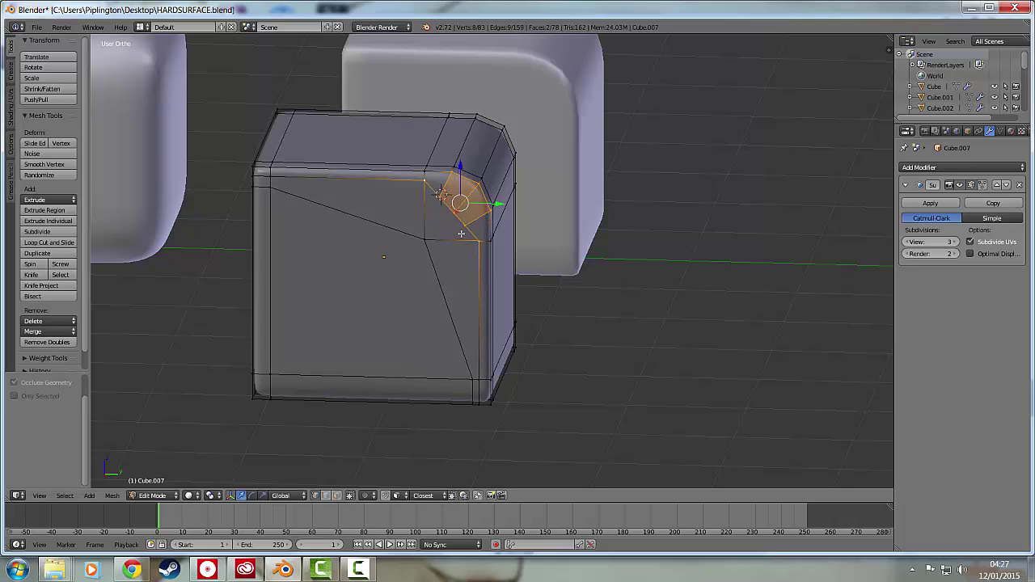
# Connect the inner corner vertex where the slanted edges meet to the three cut vertices on the diagonal edge.
pyautogui.rightClick(430, 235)
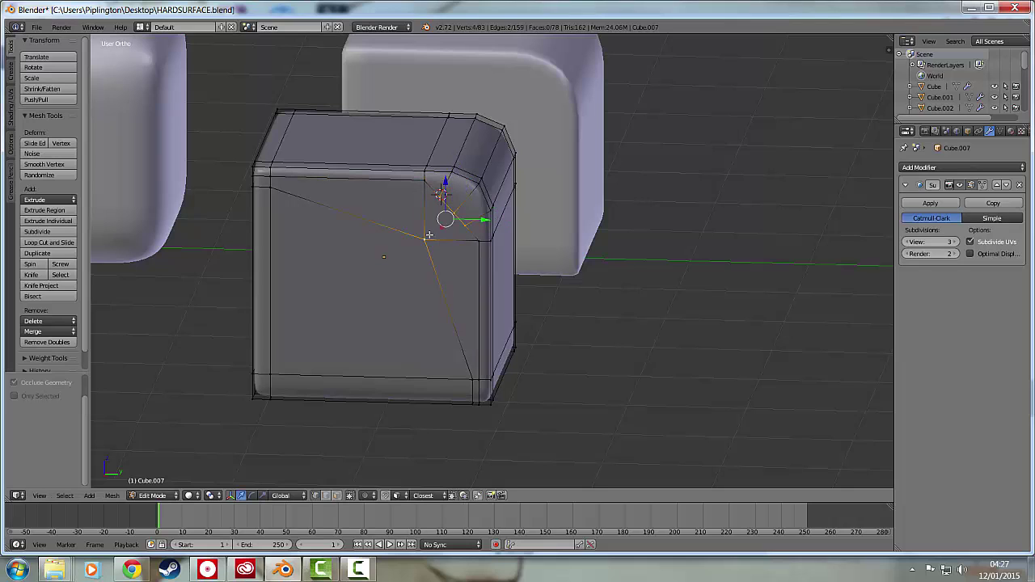
pyautogui.press('j')
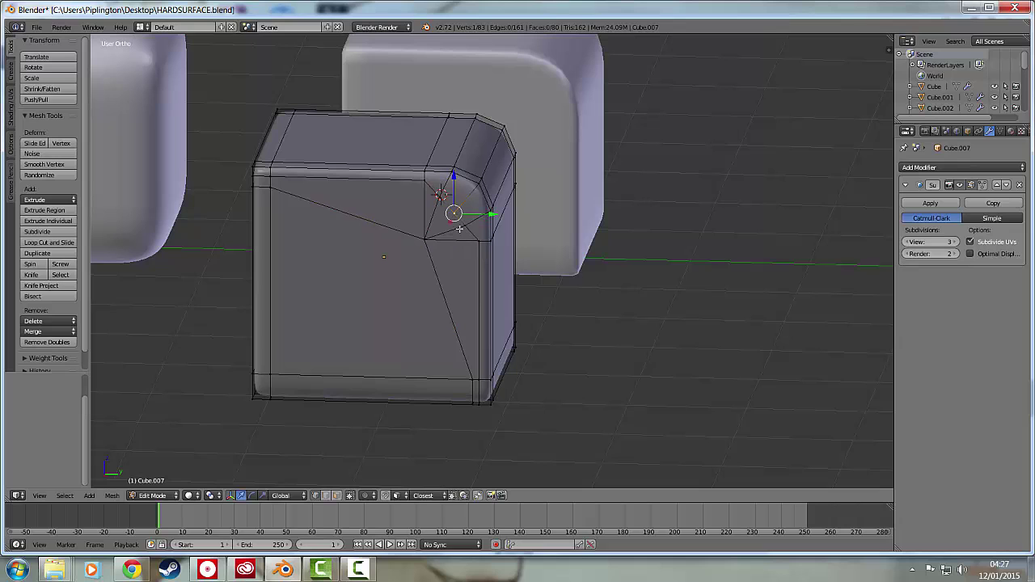
pyautogui.rightClick(422, 241)
pyautogui.press('j')
pyautogui.moveTo(452, 244); pyautogui.dragTo(428, 225, button='middle')
pyautogui.rightClick(395, 182)
pyautogui.keyDown('shift'); pyautogui.rightClick(385, 162); pyautogui.keyUp('shift')
# In the right orthographic view, move the middle diagonal vertex about 0.112 along Y and 0.170 along Z toward the rounded edge.
pyautogui.press('KP_3')
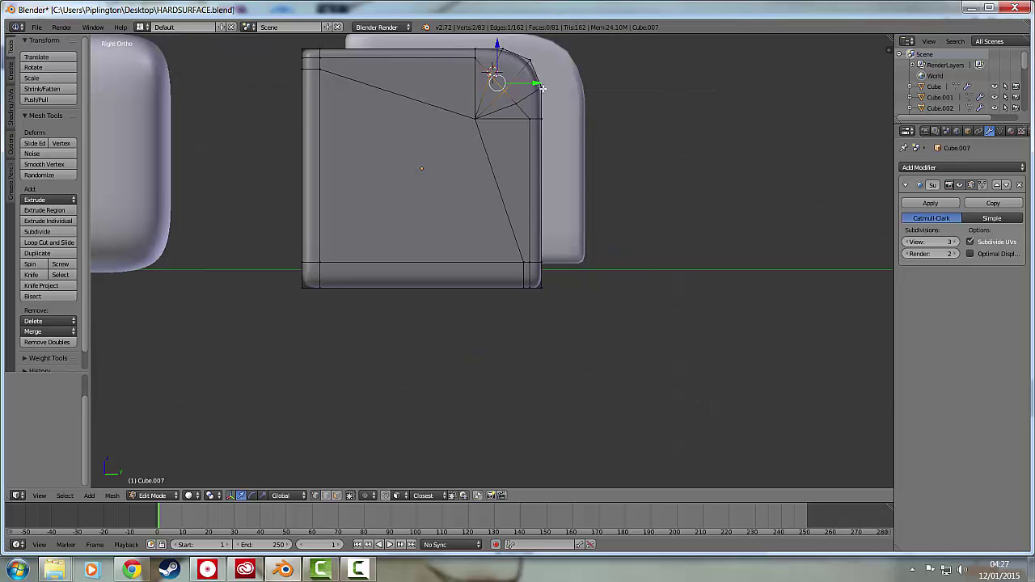
pyautogui.scroll(5, 552, 104)
pyautogui.keyDown('shift'); pyautogui.moveTo(553, 104); pyautogui.dragTo(412, 270, button='middle'); pyautogui.keyUp('shift')
pyautogui.rightClick(382, 214)
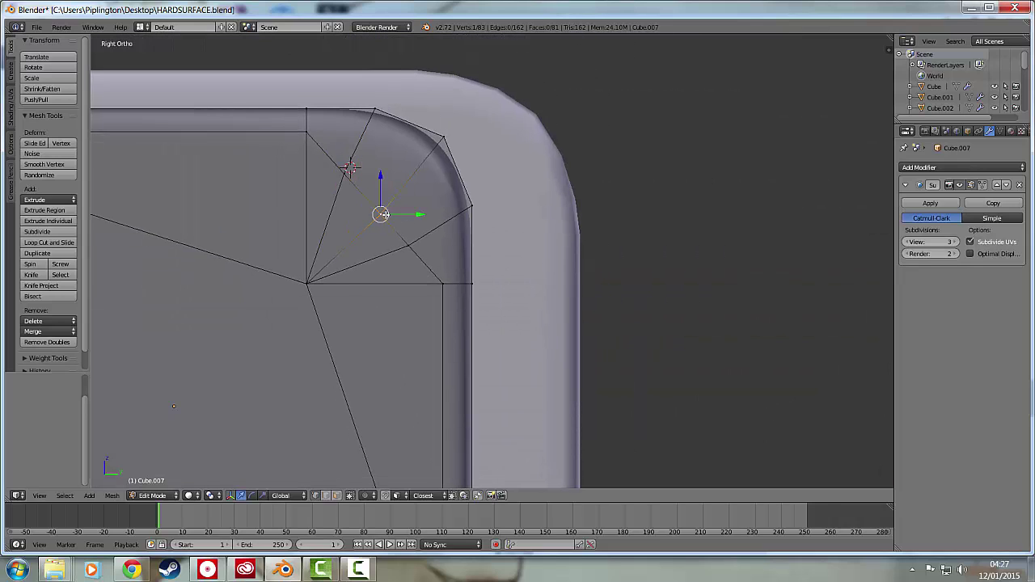
pyautogui.press('g')
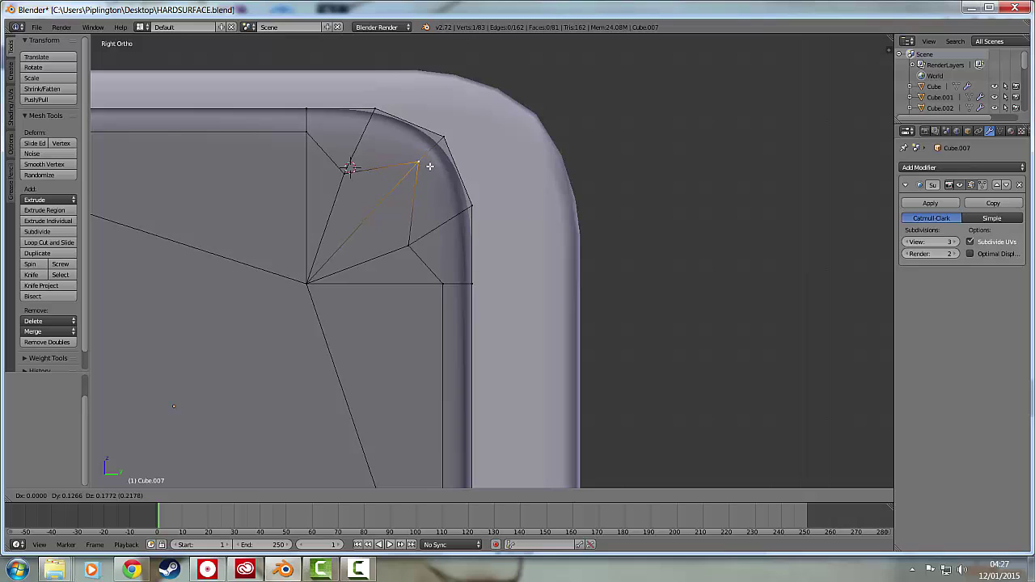
pyautogui.click(426, 164)
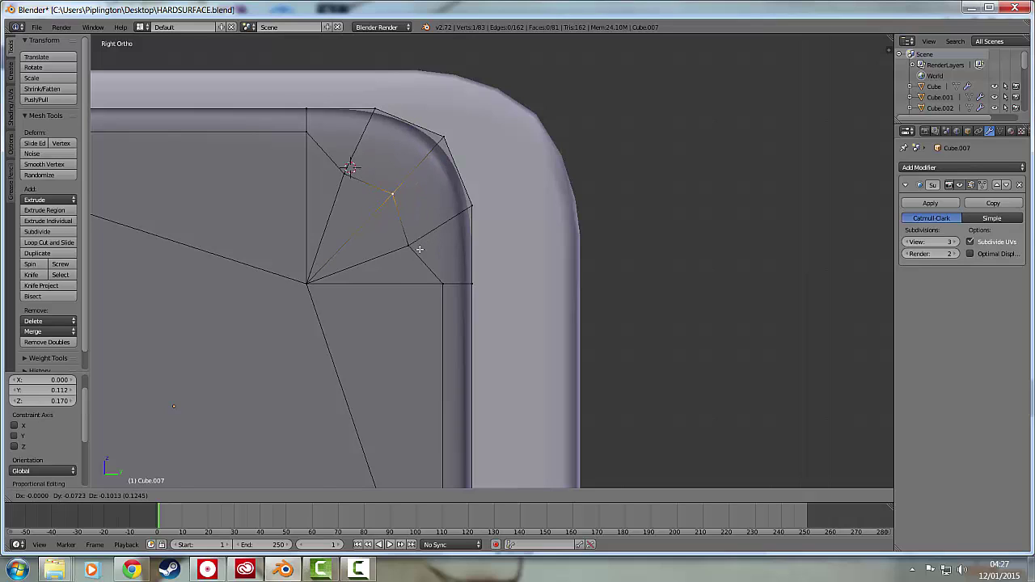
# Following the curve, move the lower diagonal vertex about 0.098 along Y and 0.092 along Z, and the upper one 0.049 and 0.123.
pyautogui.rightClick(422, 247)
pyautogui.press('g')
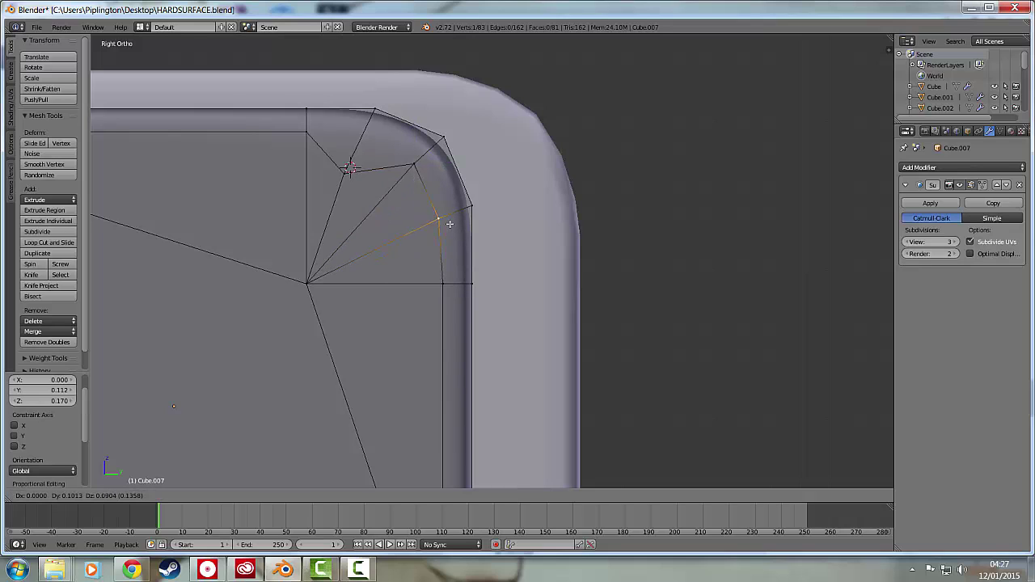
pyautogui.click(420, 211)
pyautogui.rightClick(344, 171)
pyautogui.press('g')
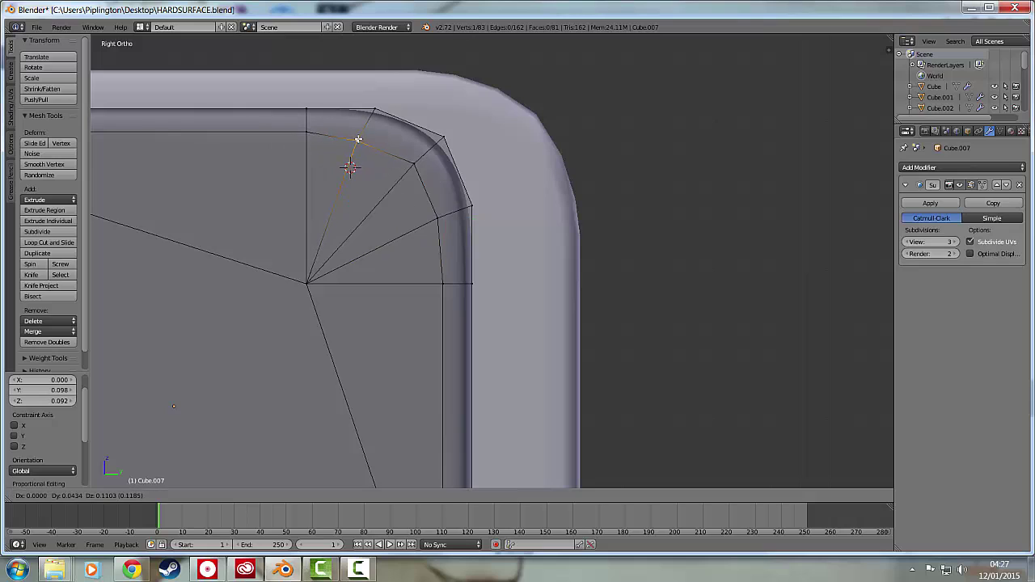
pyautogui.click(358, 135)
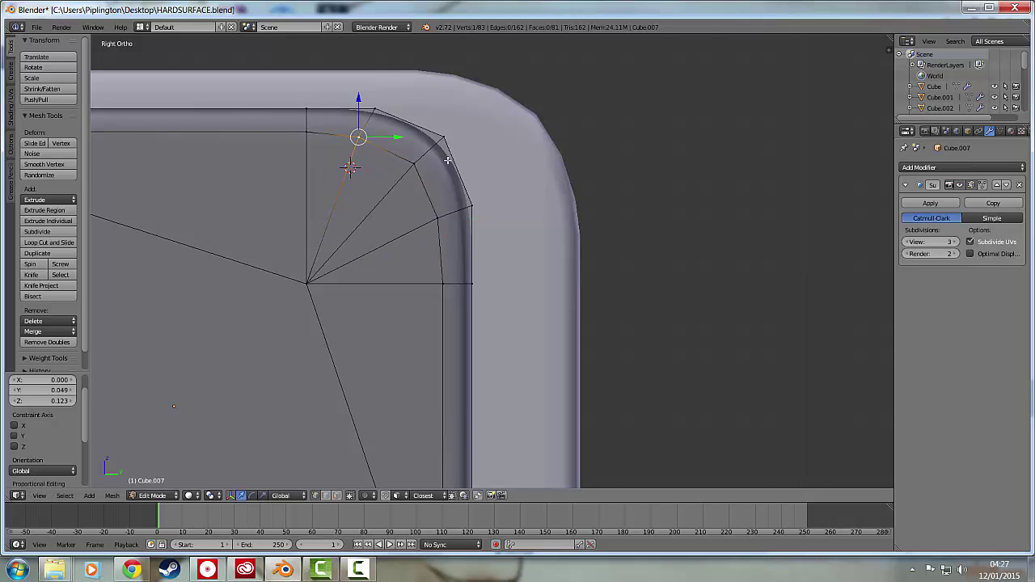
# Compare the reworked corner with the rounded reference cube in Object Mode, and open the reference cube's mesh for inspection.
pyautogui.press('Tab')
pyautogui.moveTo(476, 254); pyautogui.dragTo(256, 190, button='middle')
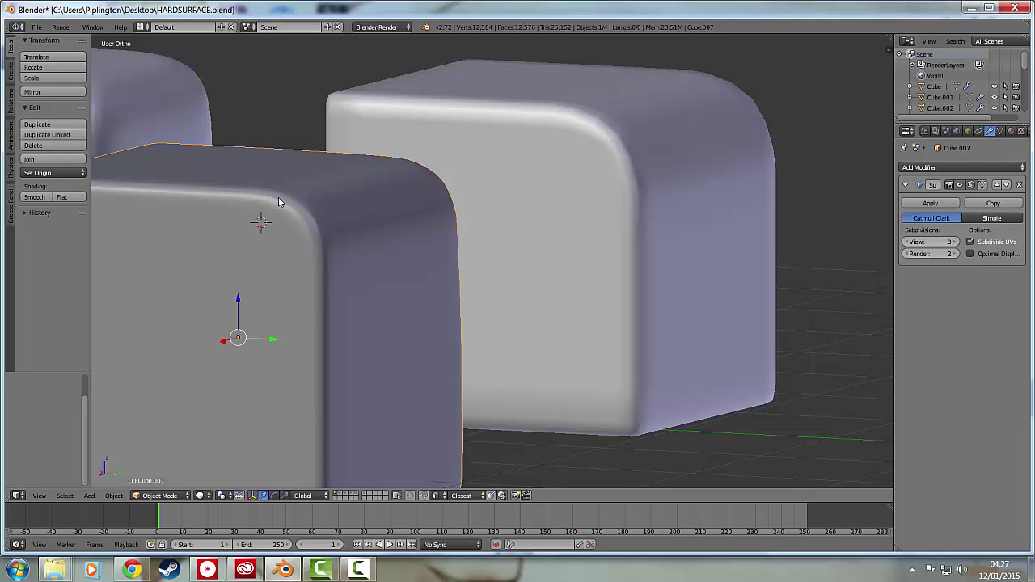
pyautogui.rightClick(582, 155)
pyautogui.press('Tab')
pyautogui.press('KP_Decimal')
pyautogui.keyDown('shift'); pyautogui.moveTo(651, 185); pyautogui.dragTo(494, 231, button='middle'); pyautogui.keyUp('shift')
pyautogui.scroll(2, 474, 252)
pyautogui.scroll(-2, 483, 254)
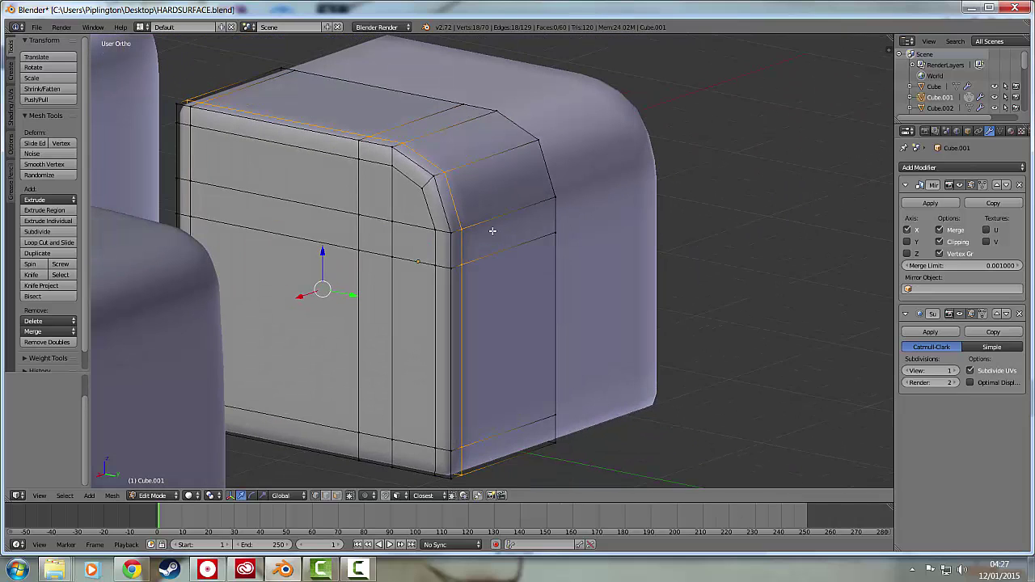
# In face select mode, highlight the face loops around the reference cube's rounded edge and a face beside its corner to examine the topology.
pyautogui.click(337, 495)
pyautogui.keyDown('alt'); pyautogui.rightClick(471, 156); pyautogui.keyUp('alt')
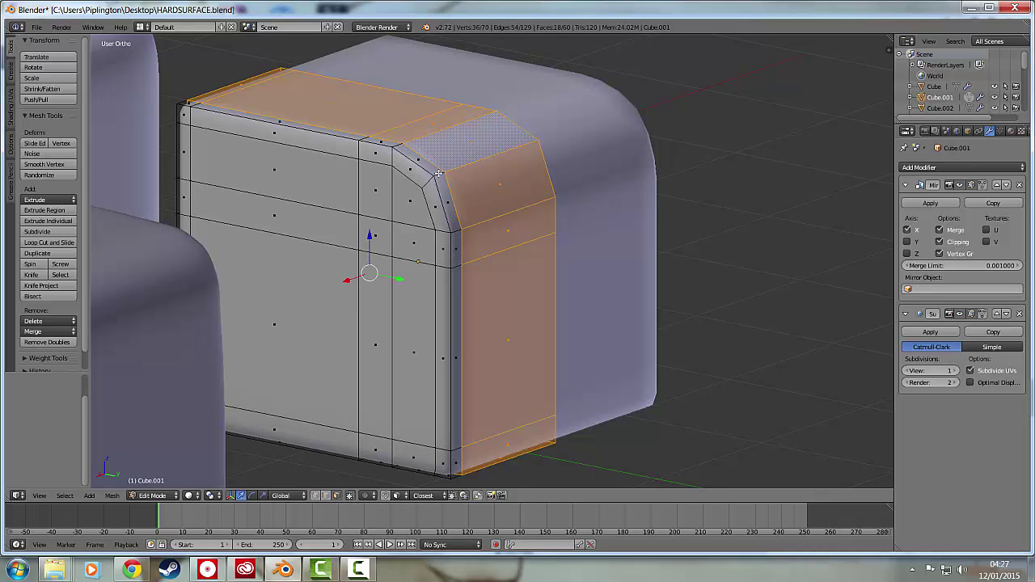
pyautogui.keyDown('alt'); pyautogui.keyDown('shift'); pyautogui.rightClick(437, 173); pyautogui.keyUp('shift'); pyautogui.keyUp('alt')
pyautogui.moveTo(517, 177); pyautogui.dragTo(508, 191, button='middle')
pyautogui.rightClick(365, 229)
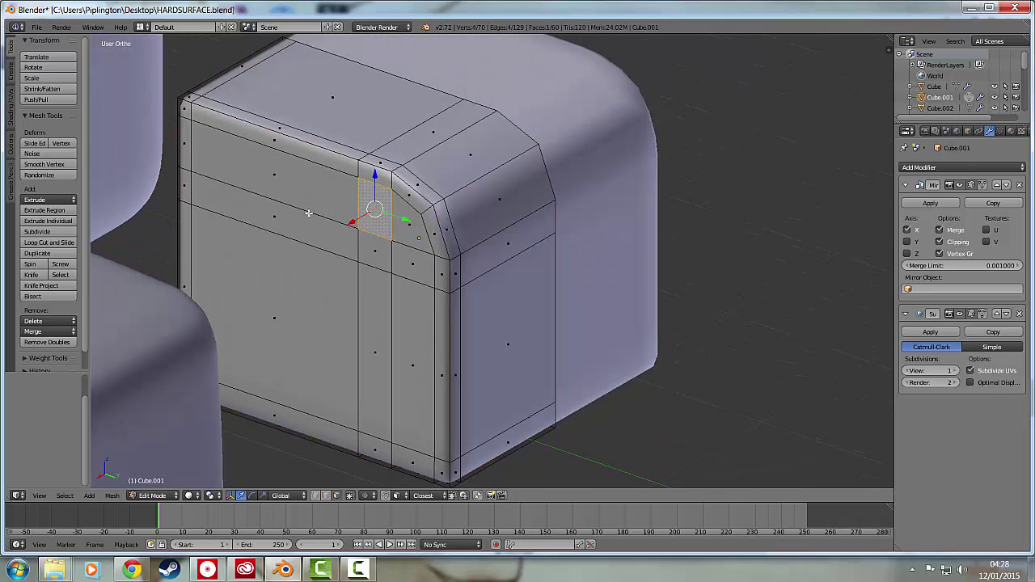
pyautogui.moveTo(359, 261); pyautogui.dragTo(364, 245, button='middle')
pyautogui.scroll(-2, 389, 239)
pyautogui.moveTo(435, 230); pyautogui.dragTo(303, 132, button='middle')
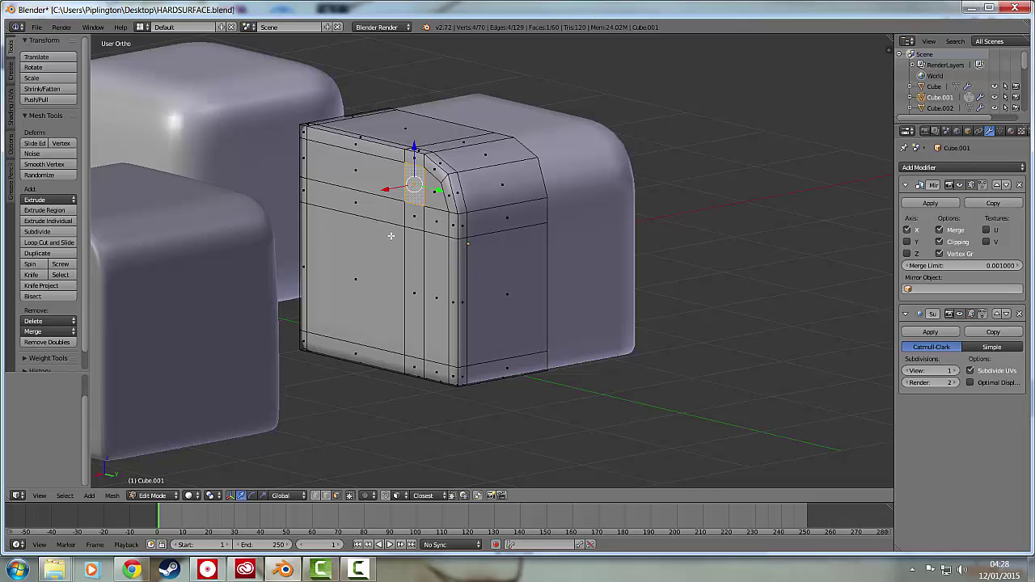
pyautogui.moveTo(424, 231); pyautogui.dragTo(458, 246, button='middle')
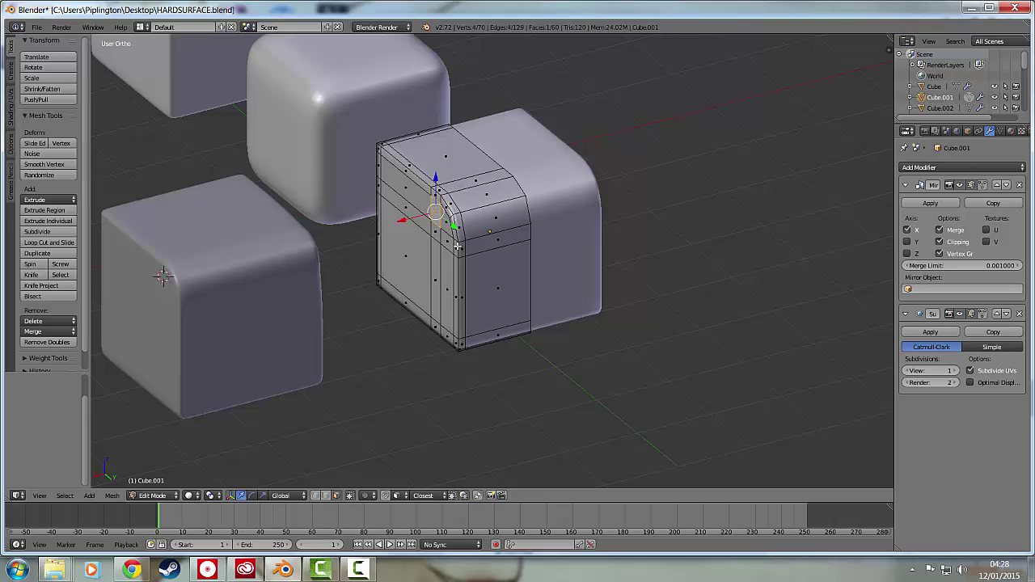
# Review all four cubes together in Object Mode and recheck the reference cube's mesh.
pyautogui.press('Tab')
pyautogui.scroll(-3, 444, 186)
pyautogui.moveTo(430, 204); pyautogui.dragTo(454, 195, button='middle')
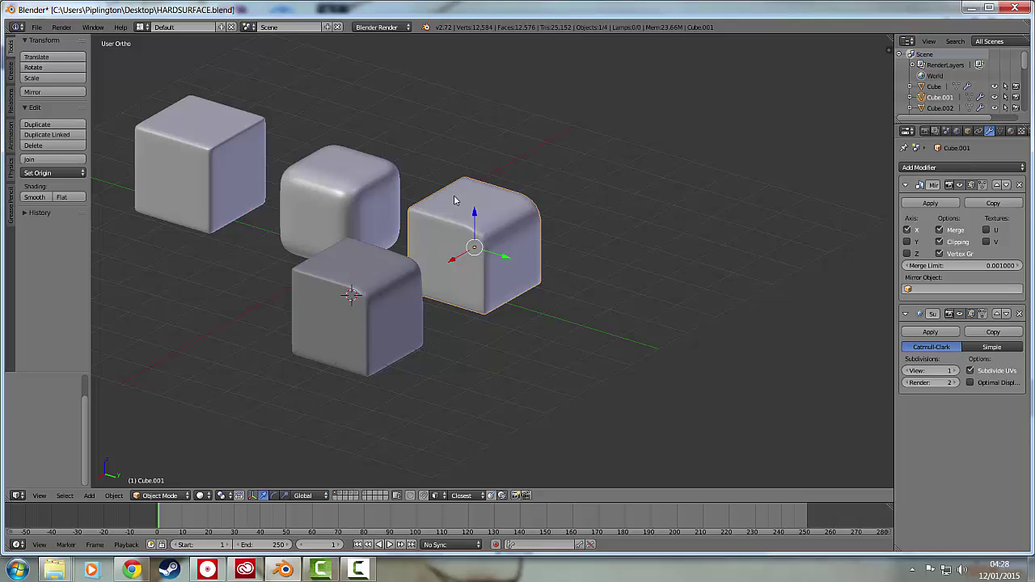
pyautogui.press('Tab')
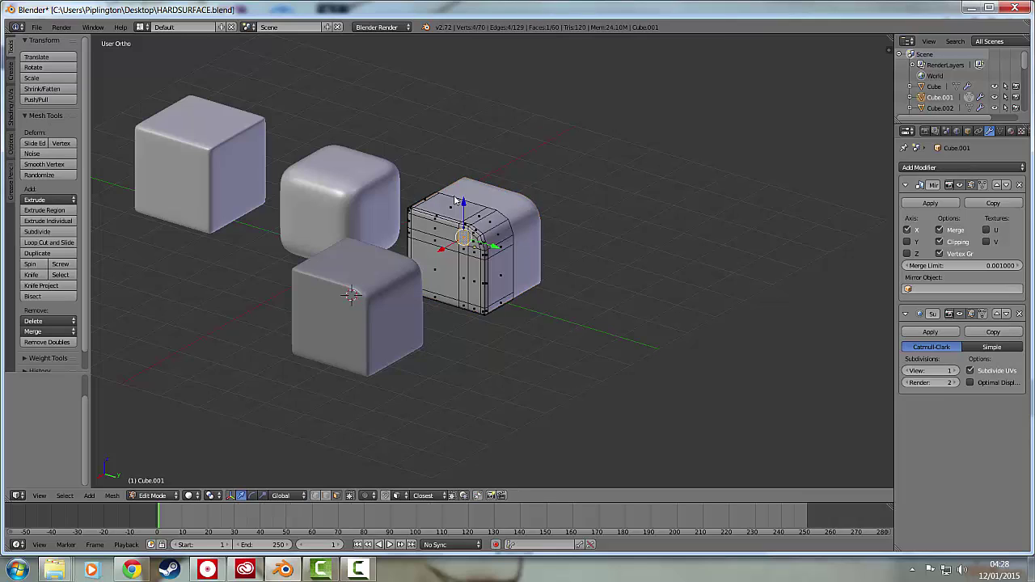
pyautogui.press('Tab')
# Open the edited cube's mesh and select the four faces fanning out from the inner vertex at its rounded corner.
pyautogui.rightClick(345, 283)
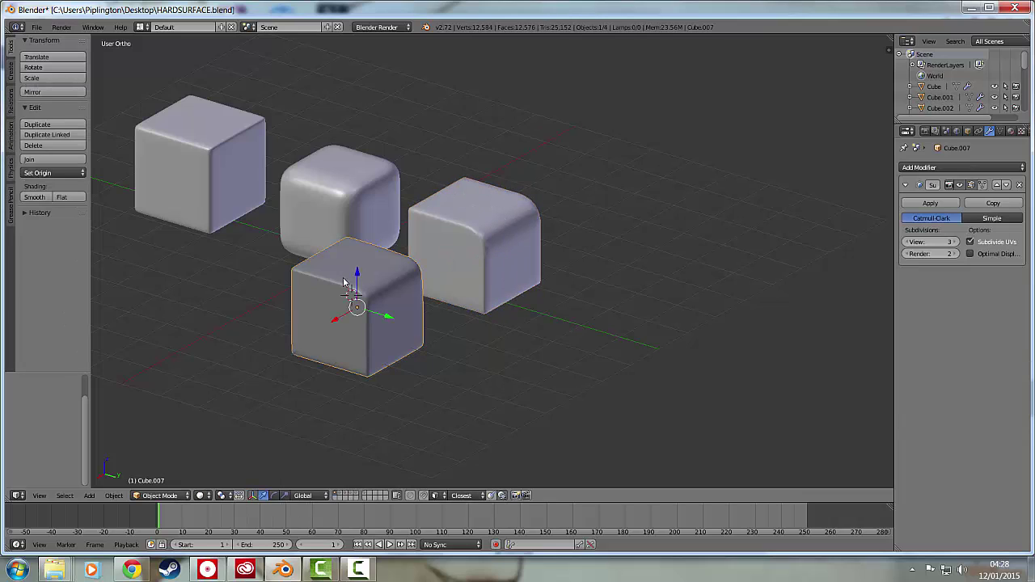
pyautogui.press('Tab')
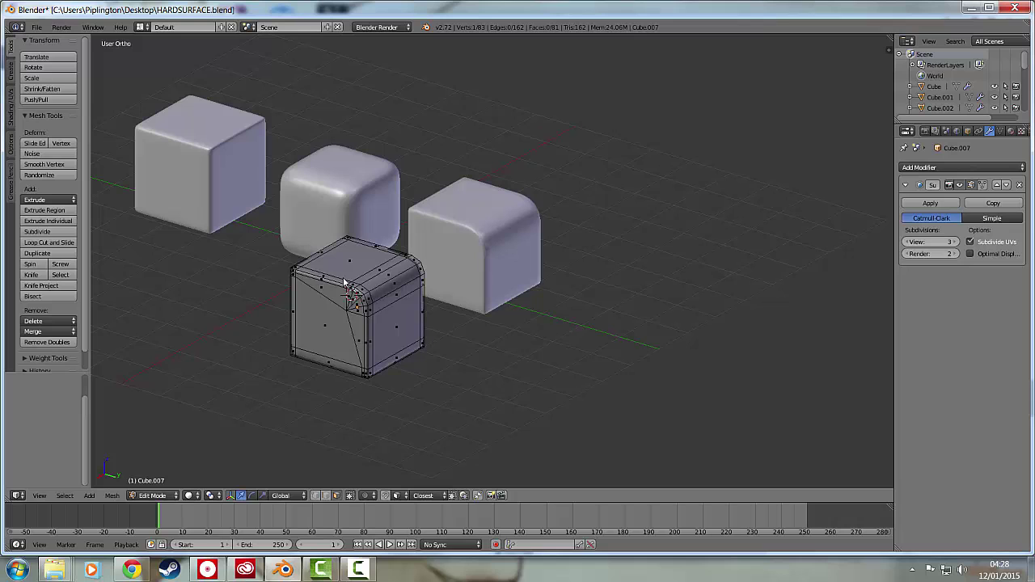
pyautogui.scroll(5, 439, 365)
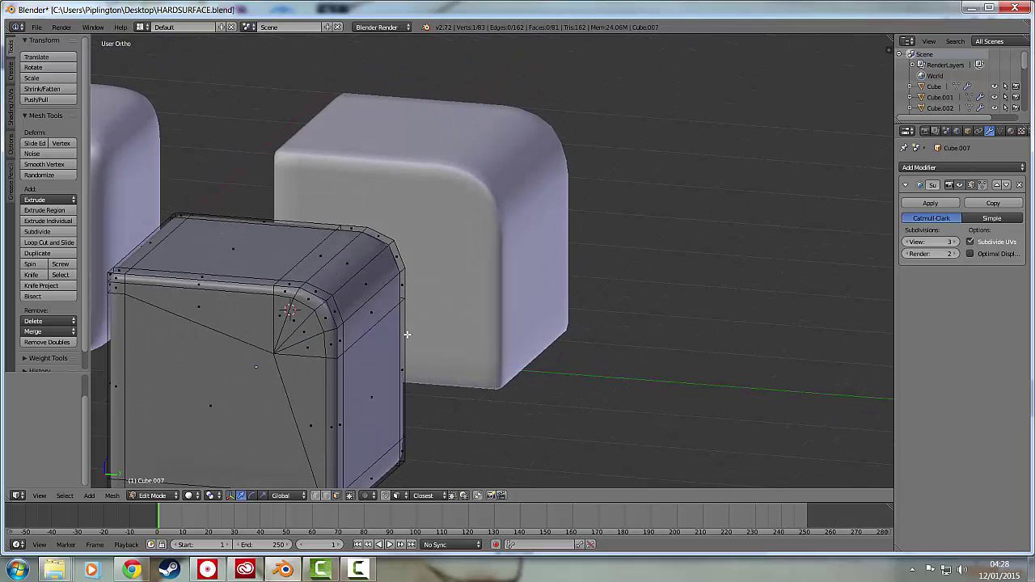
pyautogui.keyDown('shift'); pyautogui.moveTo(355, 315); pyautogui.dragTo(380, 276, button='middle'); pyautogui.keyUp('shift')
pyautogui.rightClick(308, 312)
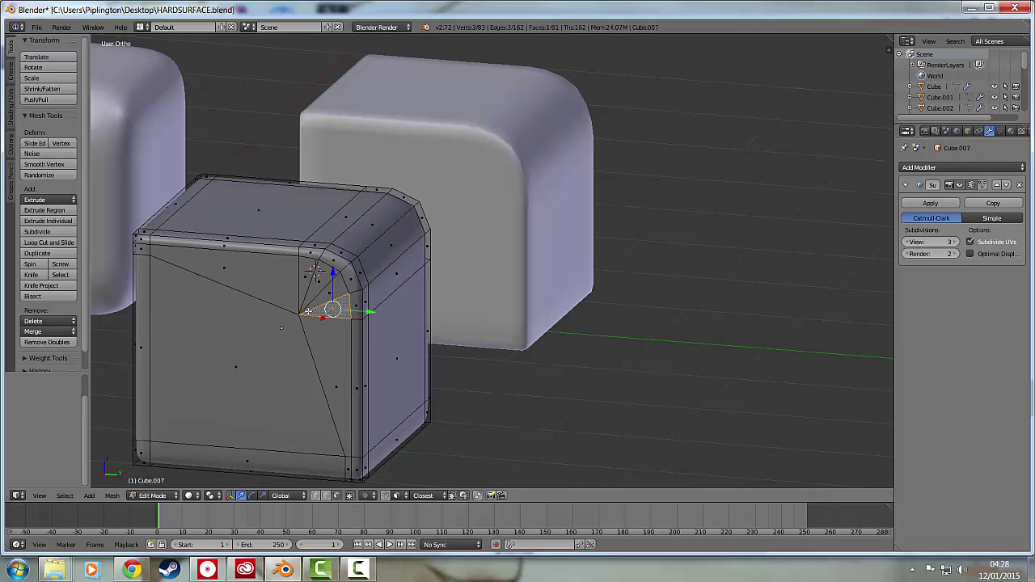
pyautogui.keyDown('shift'); pyautogui.rightClick(326, 296); pyautogui.keyUp('shift')
pyautogui.keyDown('shift'); pyautogui.rightClick(320, 286); pyautogui.keyUp('shift')
pyautogui.keyDown('shift'); pyautogui.rightClick(313, 283); pyautogui.keyUp('shift')
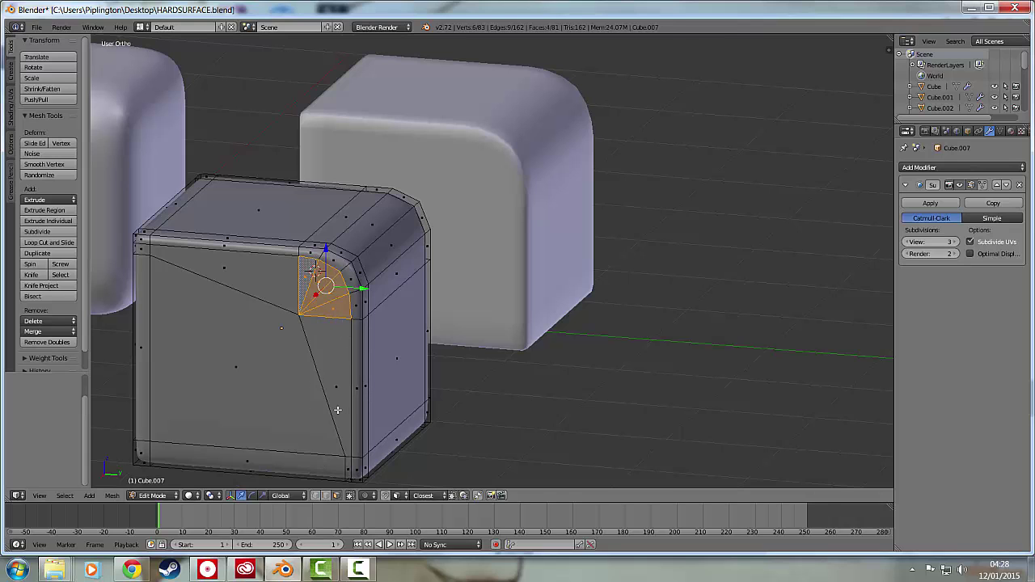
# Leave the edited cube's mesh and switch to the scene layer holding the five cylinders.
pyautogui.press('Tab')
pyautogui.scroll(-6, 379, 231)
pyautogui.moveTo(441, 250); pyautogui.dragTo(448, 250, button='middle')
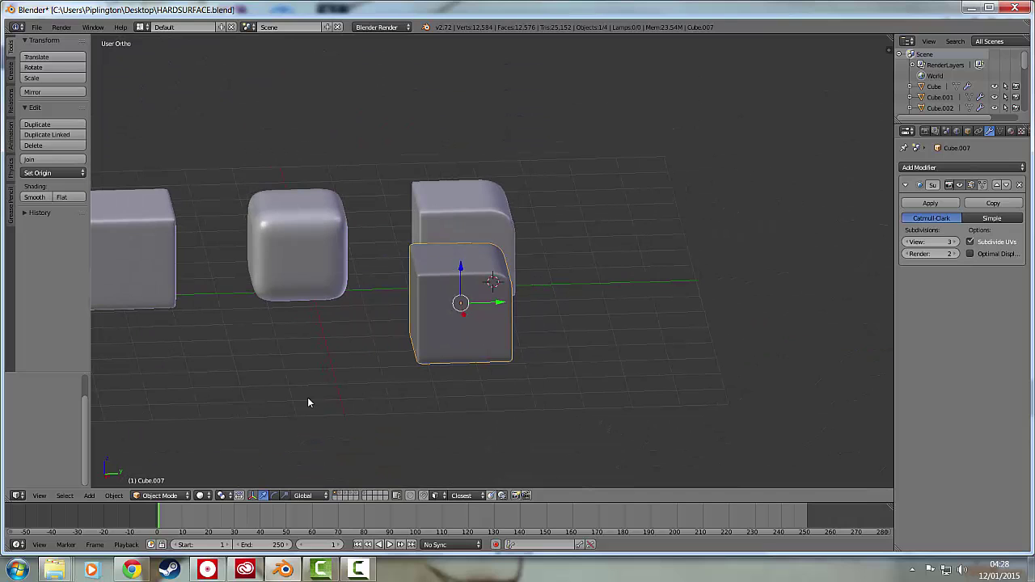
pyautogui.click(364, 492)
pyautogui.moveTo(450, 330); pyautogui.dragTo(413, 321, button='middle')
pyautogui.moveTo(321, 311); pyautogui.dragTo(454, 310, button='middle')
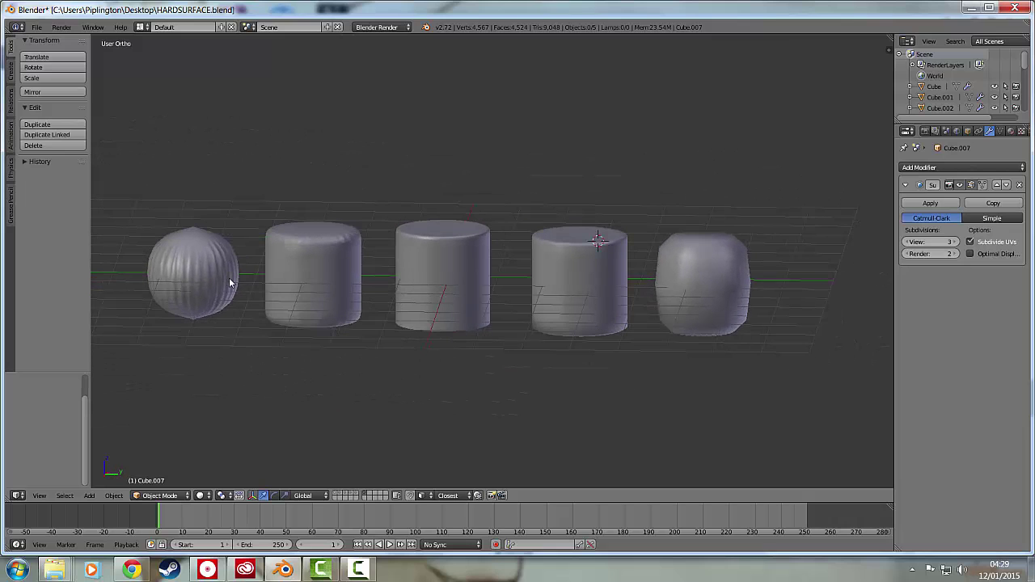
# Add a new cylinder mesh and lower it 1.220 units along Z, in front of the row of cylinders.
pyautogui.hotkey('shift', 'a')
pyautogui.moveTo(257, 336)
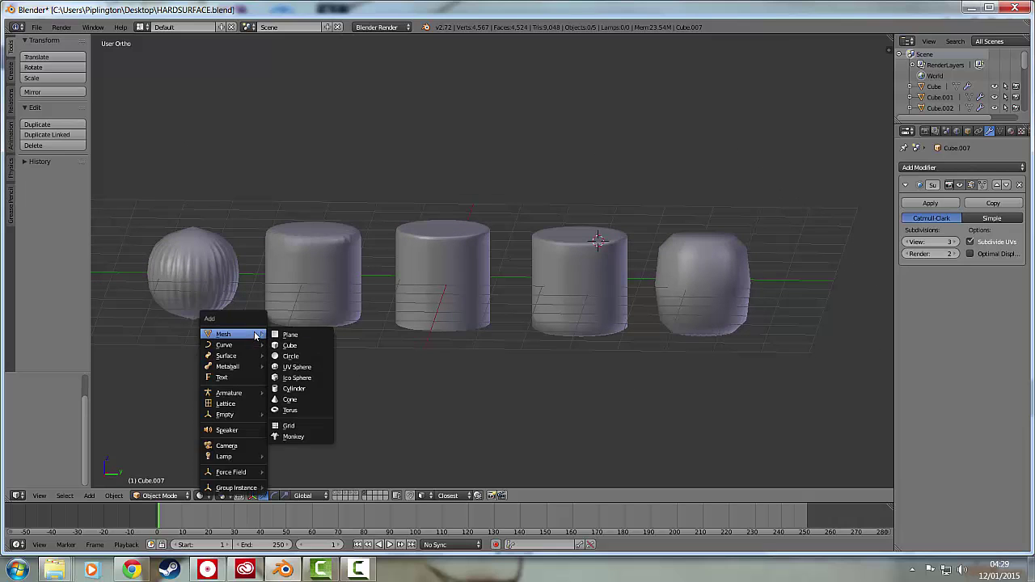
pyautogui.click(311, 390)
pyautogui.moveTo(601, 217); pyautogui.dragTo(599, 297)
pyautogui.moveTo(599, 296); pyautogui.dragTo(541, 290, button='middle')
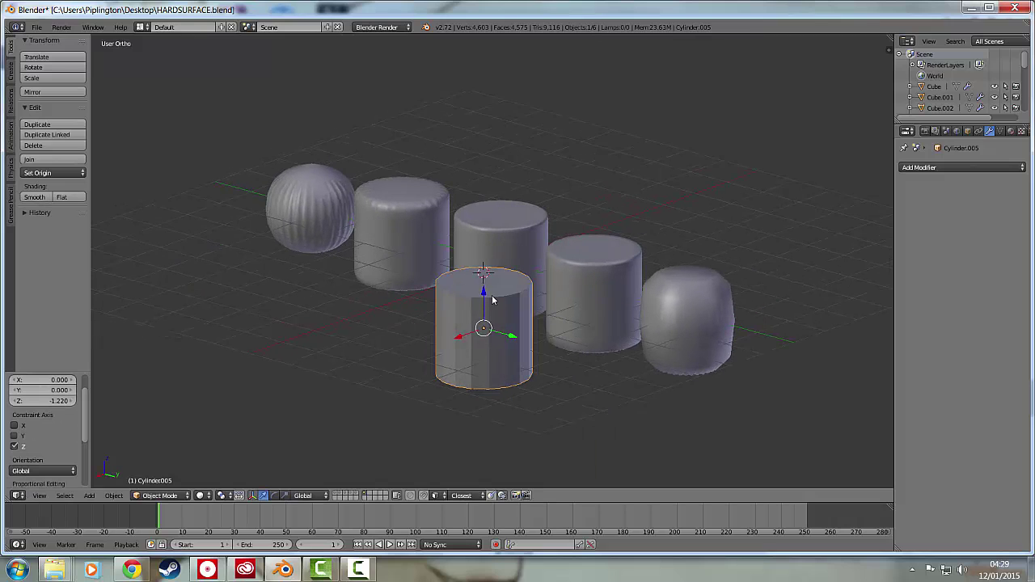
# Turn off the viewport subdivision of the ribbed cylinder at the end of the row and open its mesh.
pyautogui.rightClick(310, 208)
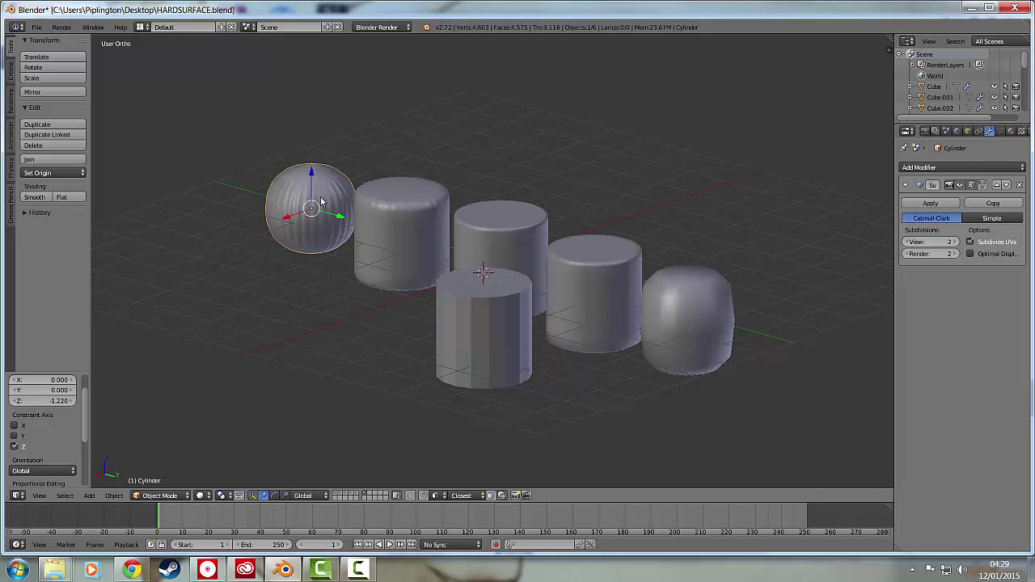
pyautogui.click(960, 184)
pyautogui.press('Tab')
pyautogui.moveTo(342, 178); pyautogui.dragTo(372, 192, button='middle')
pyautogui.scroll(3, 372, 192)
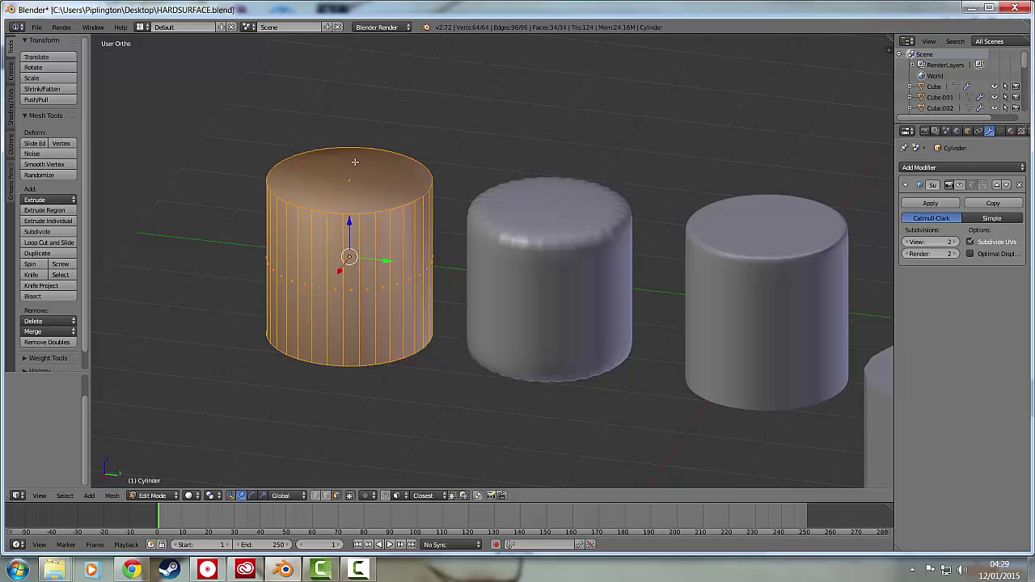
# Compare the unsubdivided cylinder with the row in Object Mode, and turn its viewport subdivision back on.
pyautogui.press('Tab')
pyautogui.scroll(-3, 422, 212)
pyautogui.moveTo(509, 217); pyautogui.dragTo(563, 233, button='middle')
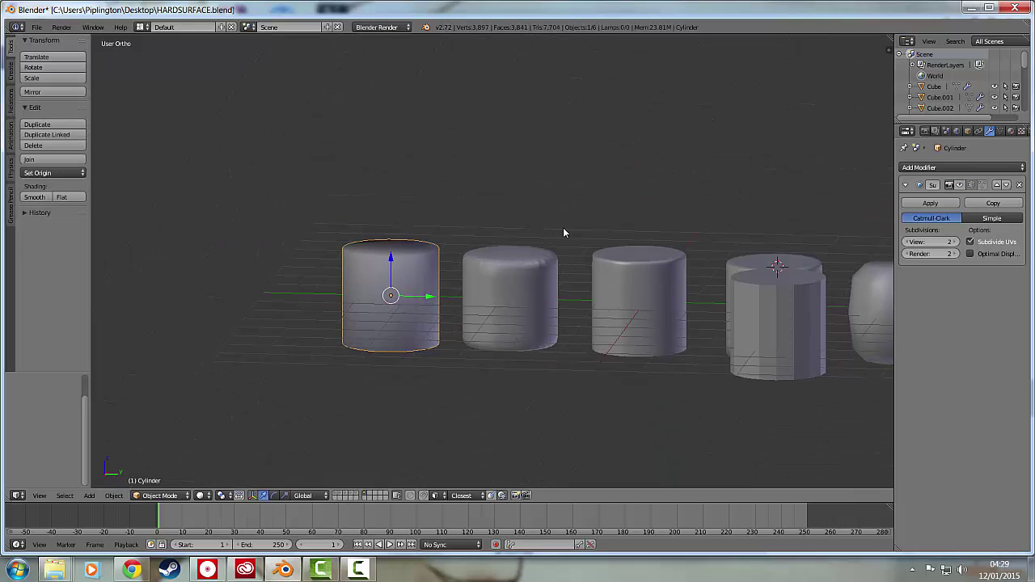
pyautogui.keyDown('shift'); pyautogui.moveTo(587, 278); pyautogui.dragTo(487, 265, button='middle'); pyautogui.keyUp('shift')
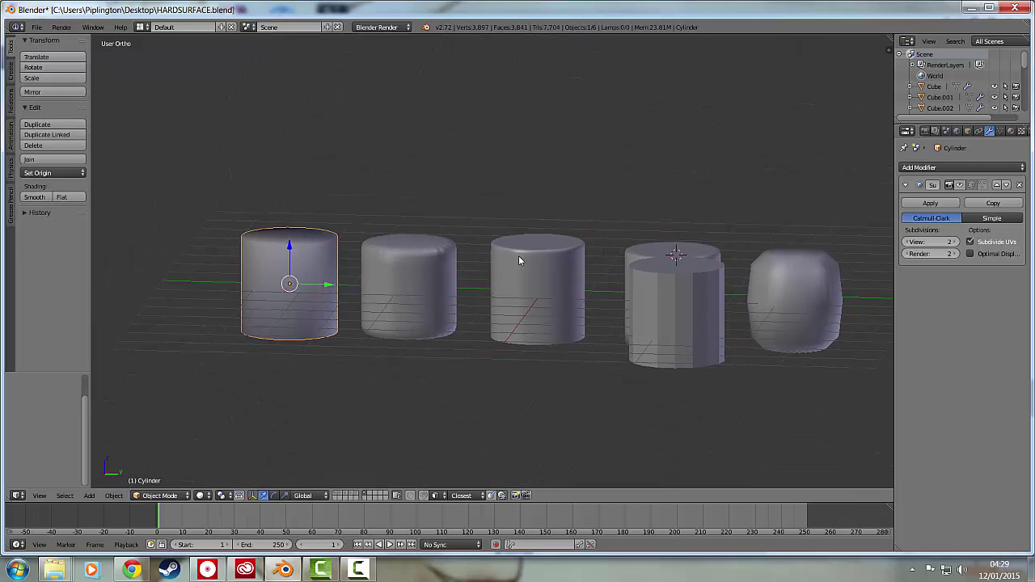
pyautogui.moveTo(602, 273); pyautogui.dragTo(595, 280, button='middle')
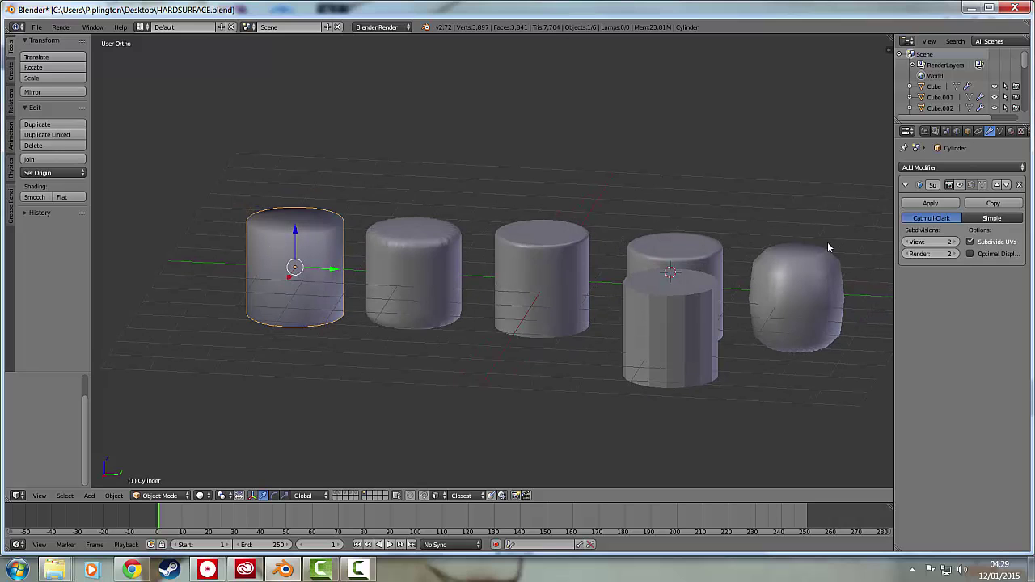
pyautogui.click(960, 186)
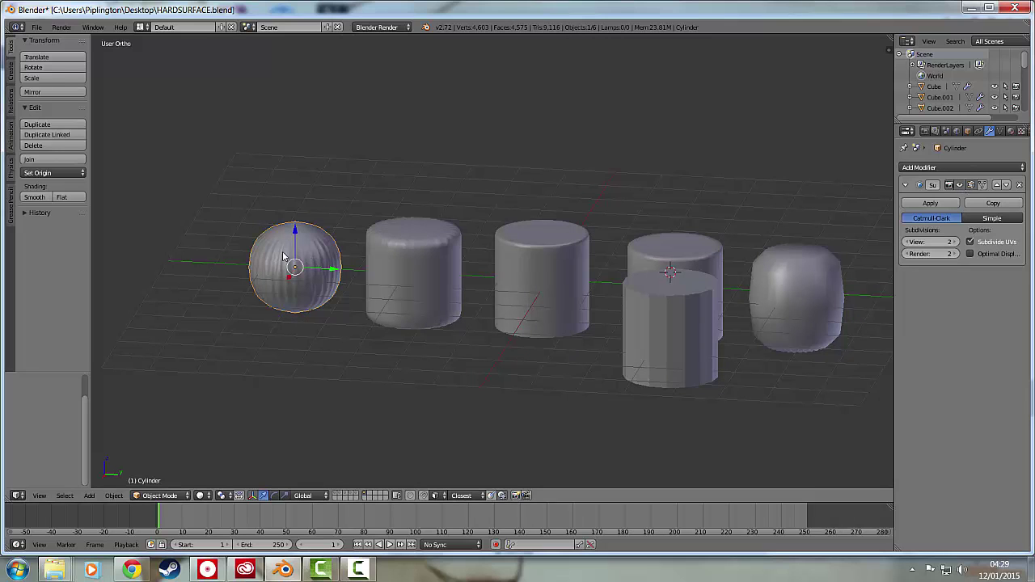
pyautogui.moveTo(304, 253); pyautogui.dragTo(315, 368, button='middle')
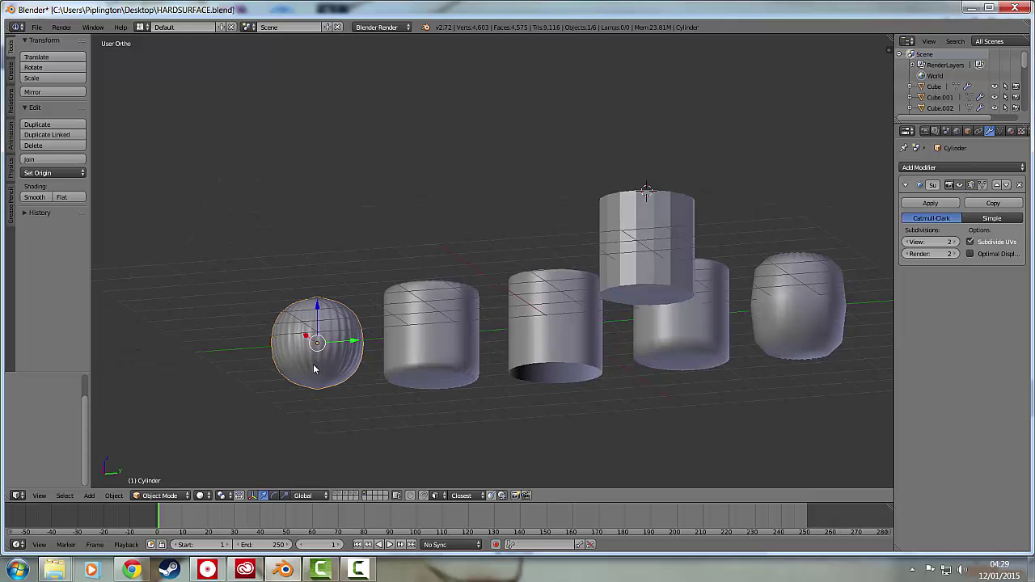
pyautogui.moveTo(334, 305); pyautogui.dragTo(394, 317, button='middle')
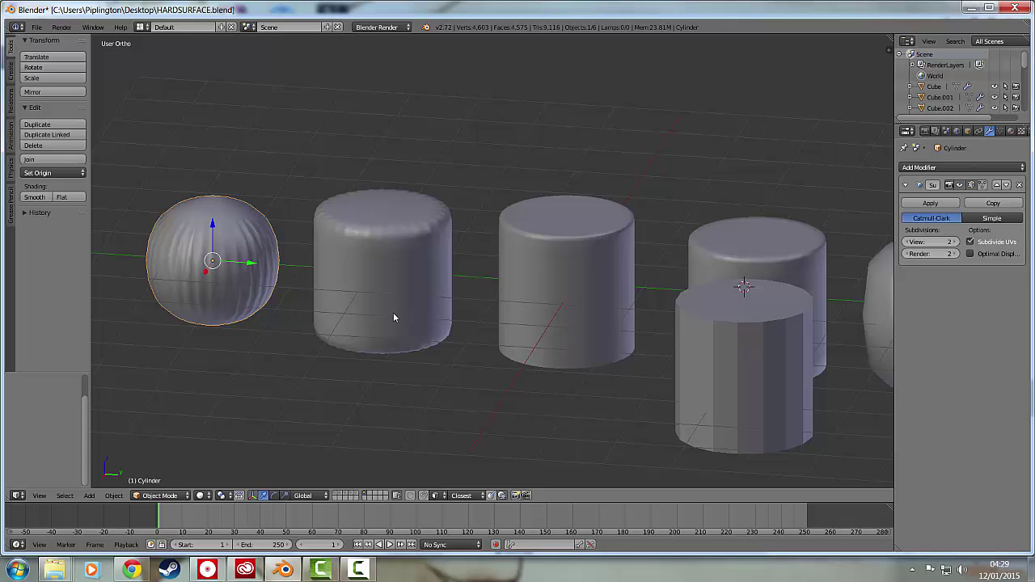
# Open the mesh of the cylinder beside the ribbed one and highlight a vertical face loop and an edge below its rim.
pyautogui.rightClick(389, 268)
pyautogui.press('Tab')
pyautogui.scroll(1, 394, 245)
pyautogui.moveTo(394, 244); pyautogui.dragTo(365, 249, button='middle')
pyautogui.keyDown('alt'); pyautogui.rightClick(366, 249); pyautogui.keyUp('alt')
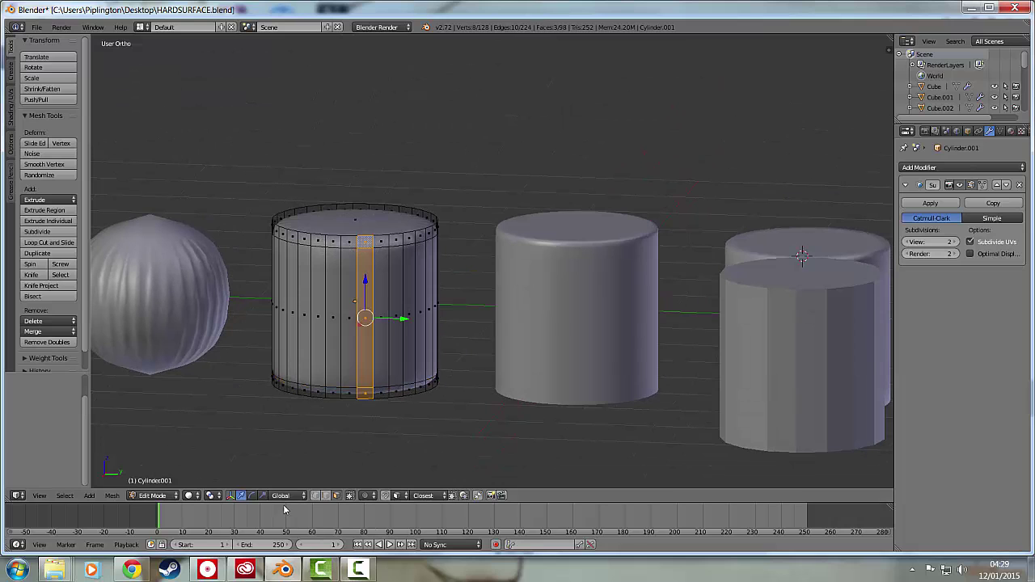
pyautogui.rightClick(348, 247)
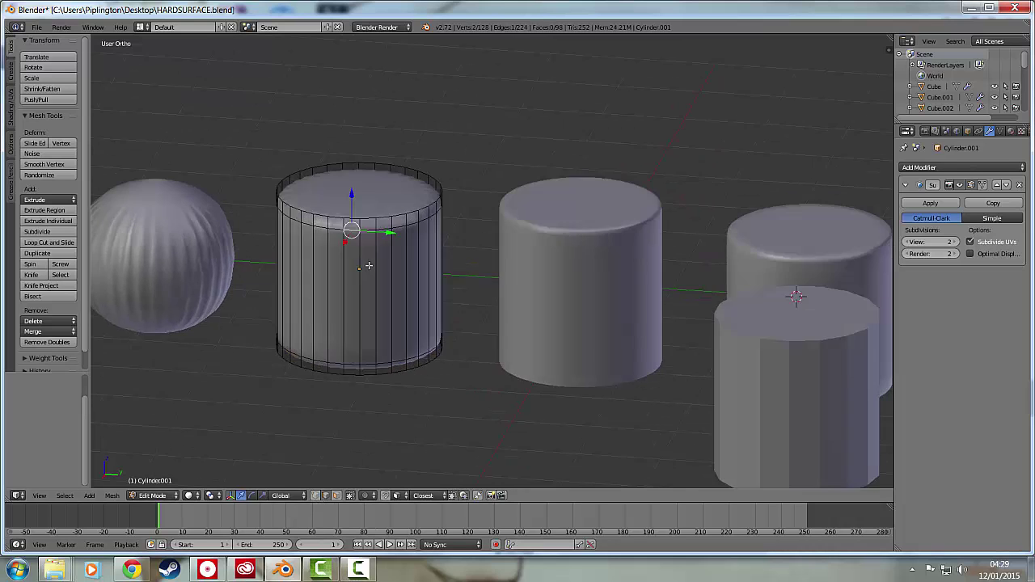
# Extrude the cylinder's top rim edge loop in place and scale it inward as a supporting loop on the cap.
pyautogui.scroll(-3, 374, 264)
pyautogui.moveTo(390, 264); pyautogui.dragTo(408, 254, button='middle')
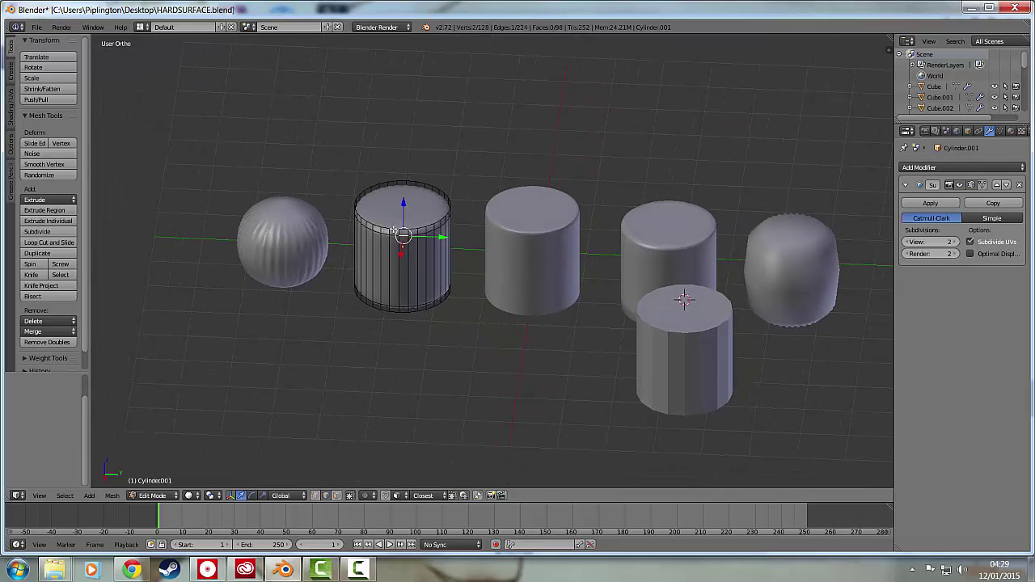
pyautogui.keyDown('alt'); pyautogui.rightClick(396, 230); pyautogui.keyUp('alt')
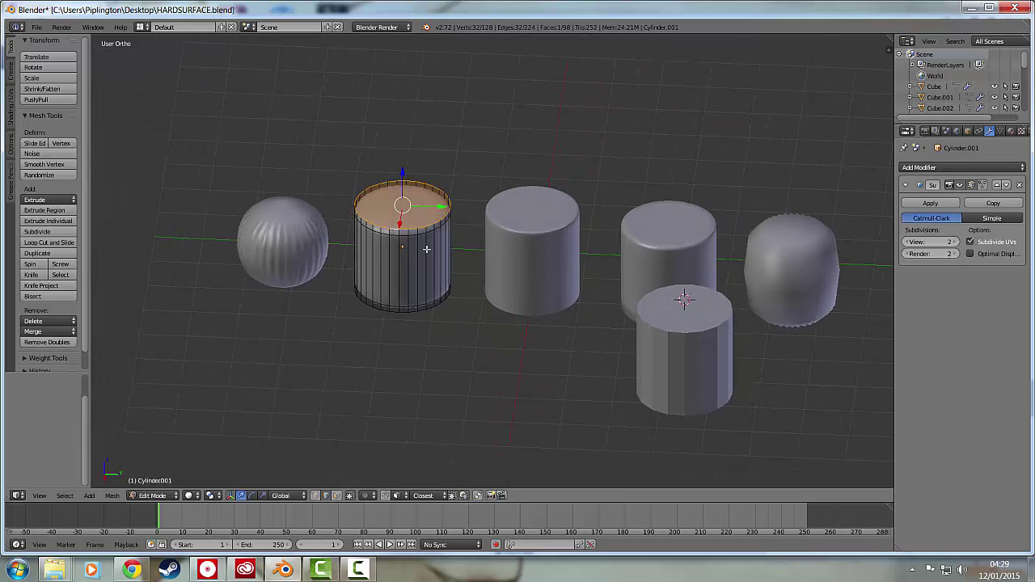
pyautogui.press('e')
pyautogui.rightClick(517, 252)
pyautogui.press('s')
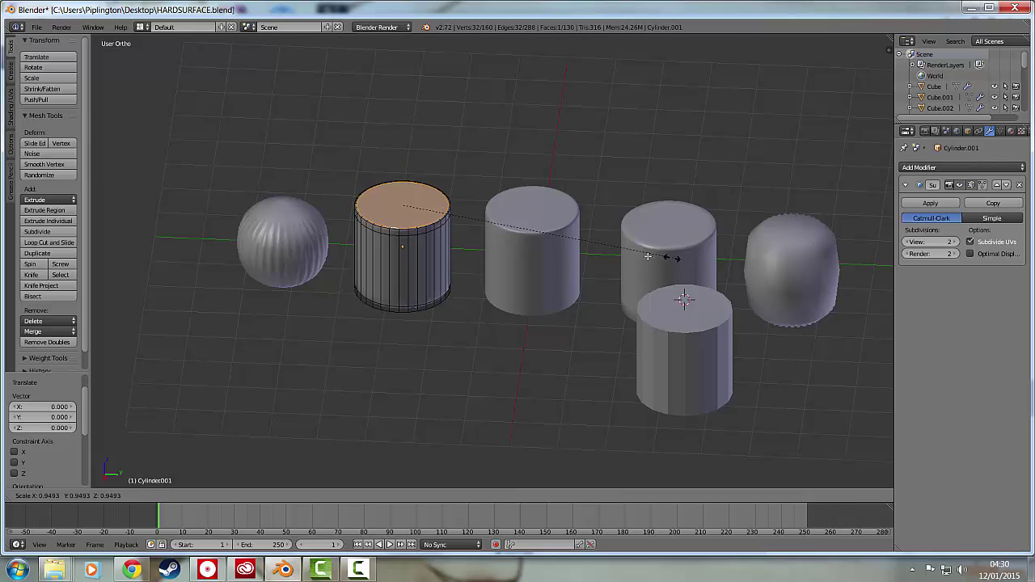
pyautogui.click(627, 252)
pyautogui.press('Tab')
# Review the sharpened cap in Object Mode beside the other cylinders and recheck its inset loop in the mesh.
pyautogui.moveTo(645, 253); pyautogui.dragTo(485, 266, button='middle')
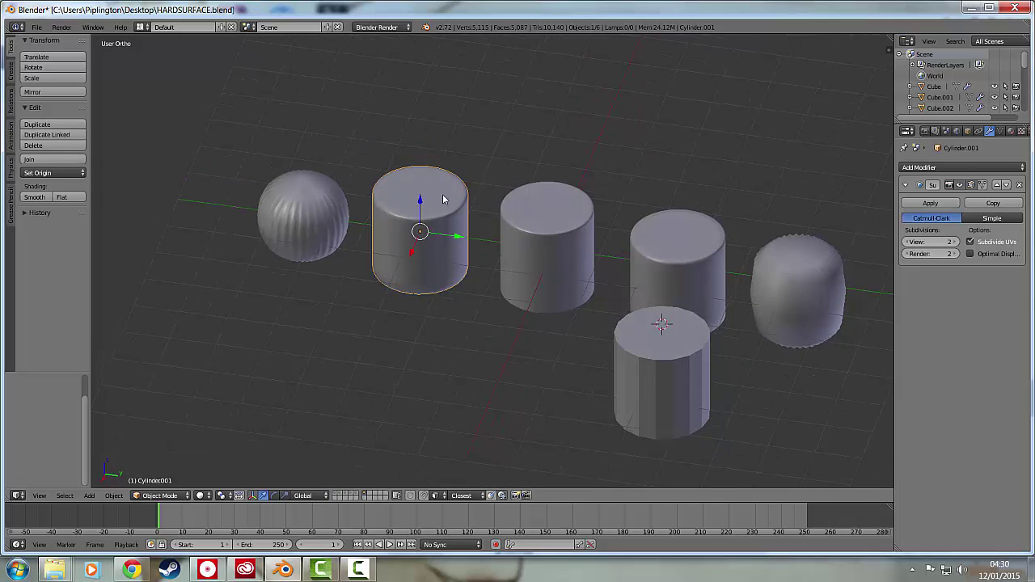
pyautogui.moveTo(474, 229); pyautogui.dragTo(459, 231, button='middle')
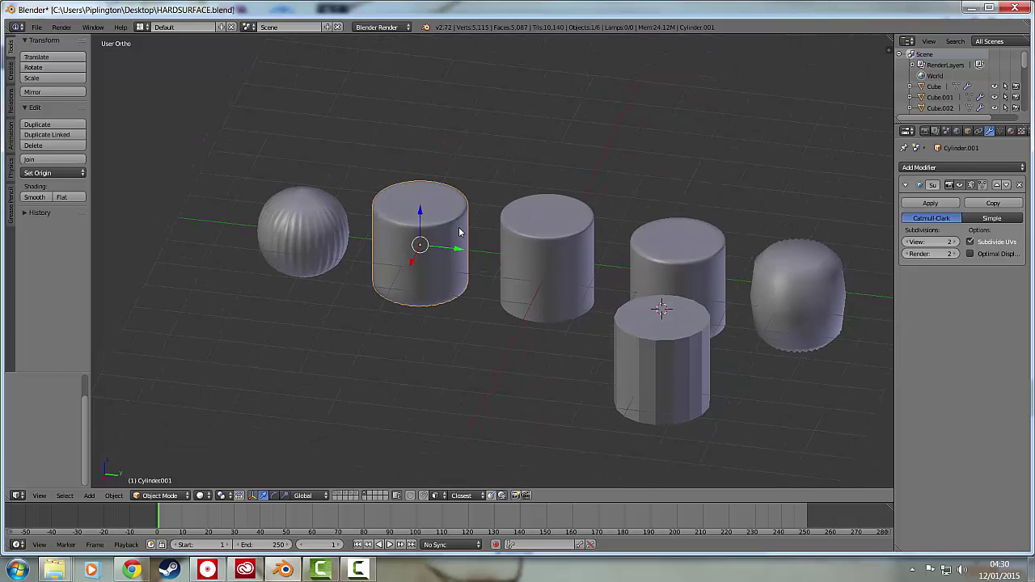
pyautogui.press('Tab')
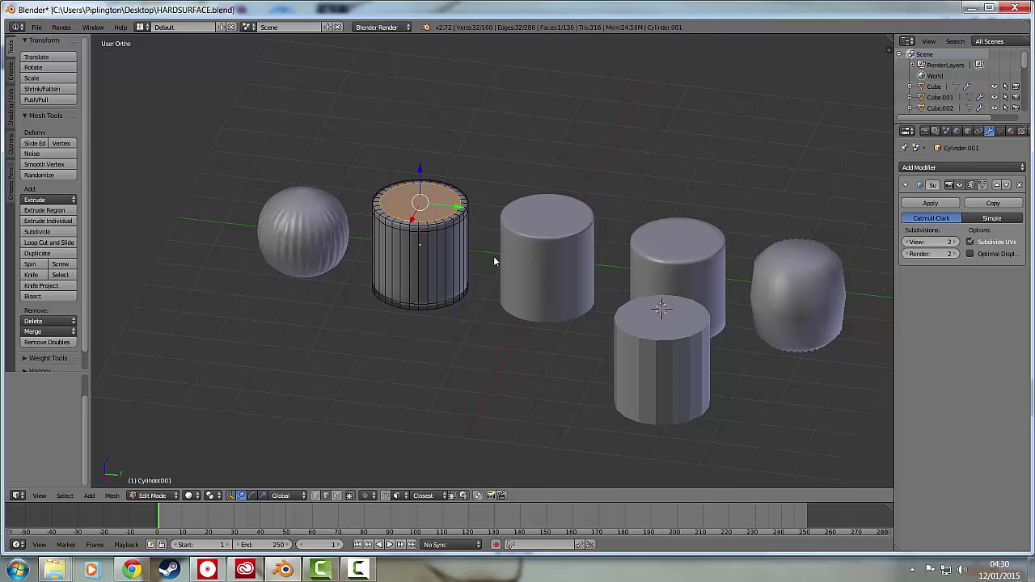
pyautogui.press('Tab')
# Examine the triangle-fan cap in the mesh of the fourth cylinder in the row and compare it with the smoothed surface.
pyautogui.rightClick(689, 256)
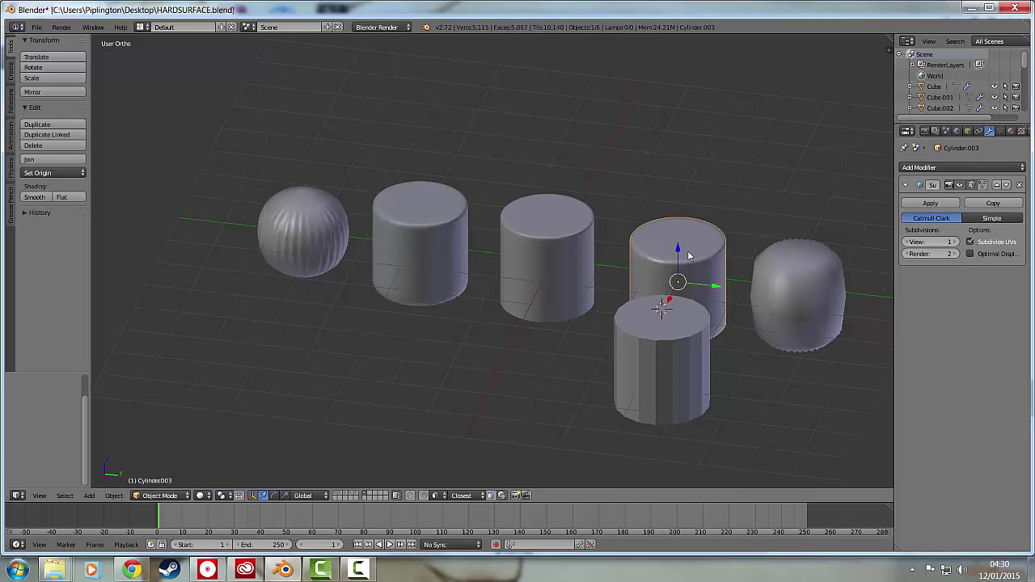
pyautogui.press('Tab')
pyautogui.scroll(4, 690, 255)
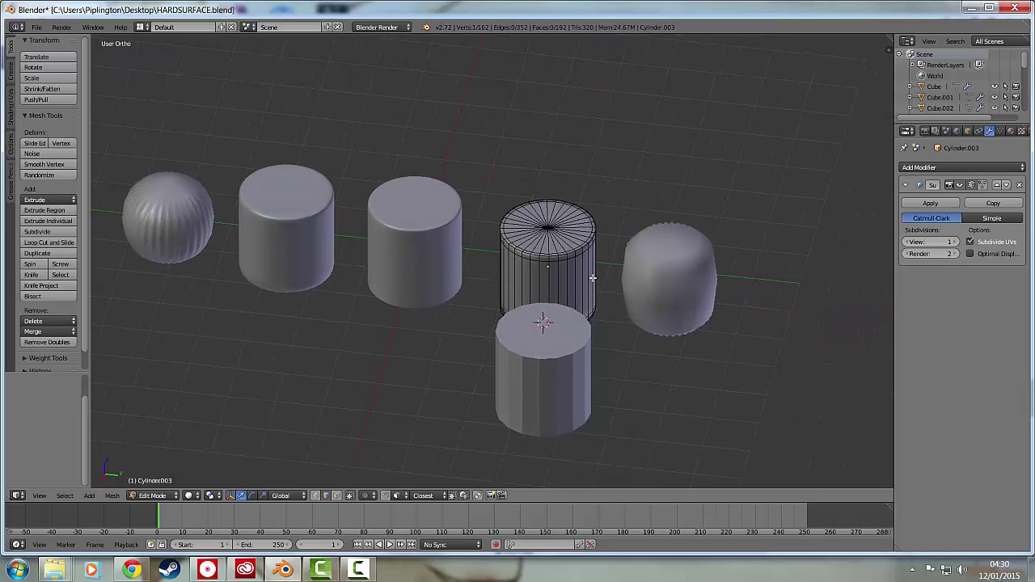
pyautogui.moveTo(599, 233); pyautogui.dragTo(379, 272, button='middle')
pyautogui.scroll(5, 444, 208)
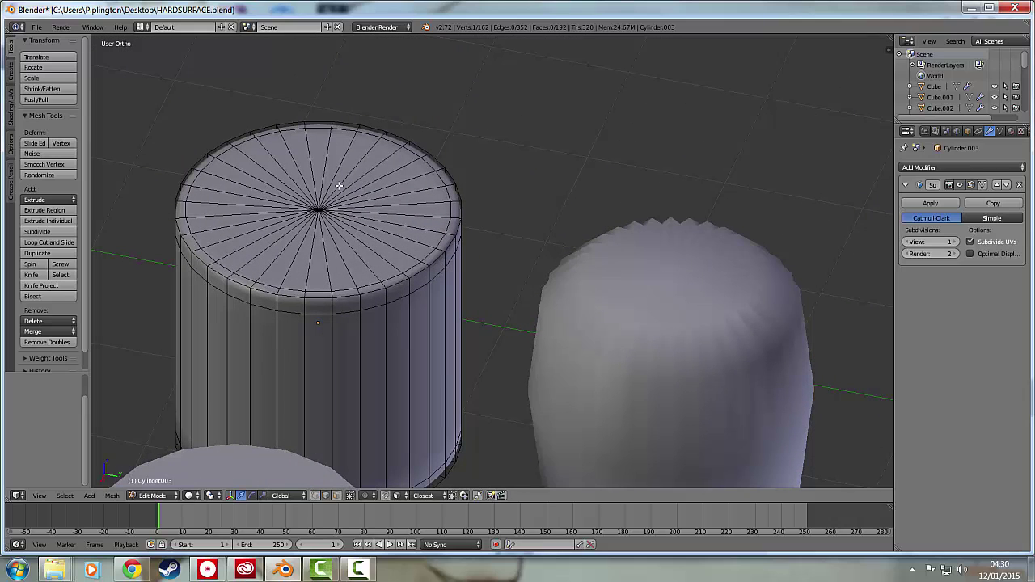
pyautogui.press('Tab')
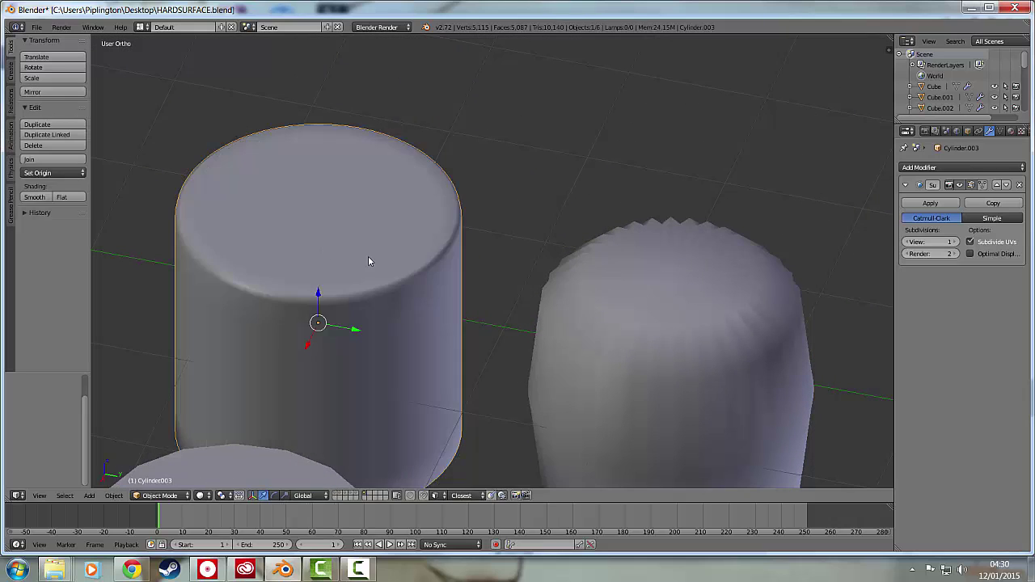
# Inspect the mesh of the bulging cylinder at the row's end, then review all the cylinders in Object Mode.
pyautogui.rightClick(752, 334)
pyautogui.moveTo(746, 320); pyautogui.dragTo(645, 261, button='middle')
pyautogui.press('Tab')
pyautogui.scroll(-3, 754, 373)
pyautogui.press('Tab')
pyautogui.scroll(-3, 497, 295)
pyautogui.moveTo(496, 294); pyautogui.dragTo(518, 293, button='middle')
pyautogui.rightClick(157, 215)
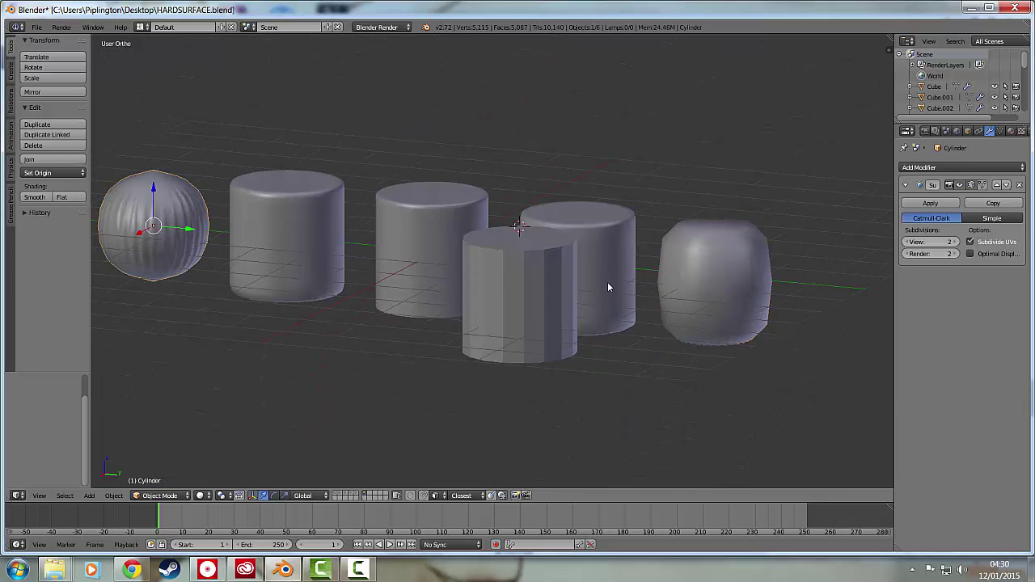
pyautogui.moveTo(404, 235); pyautogui.dragTo(531, 251, button='middle')
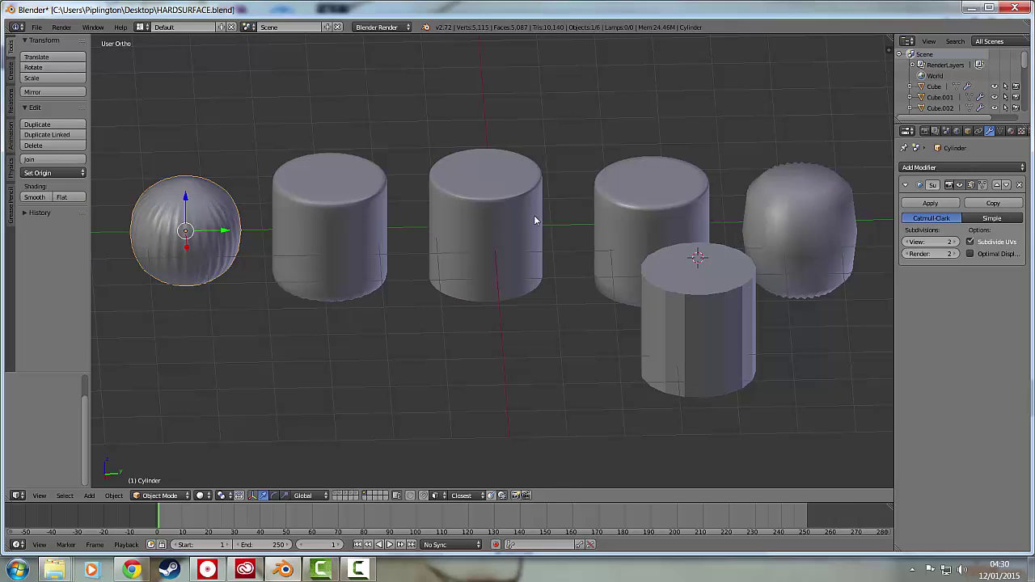
# Delete the plain faceted cylinder standing in front of the row.
pyautogui.rightClick(483, 215)
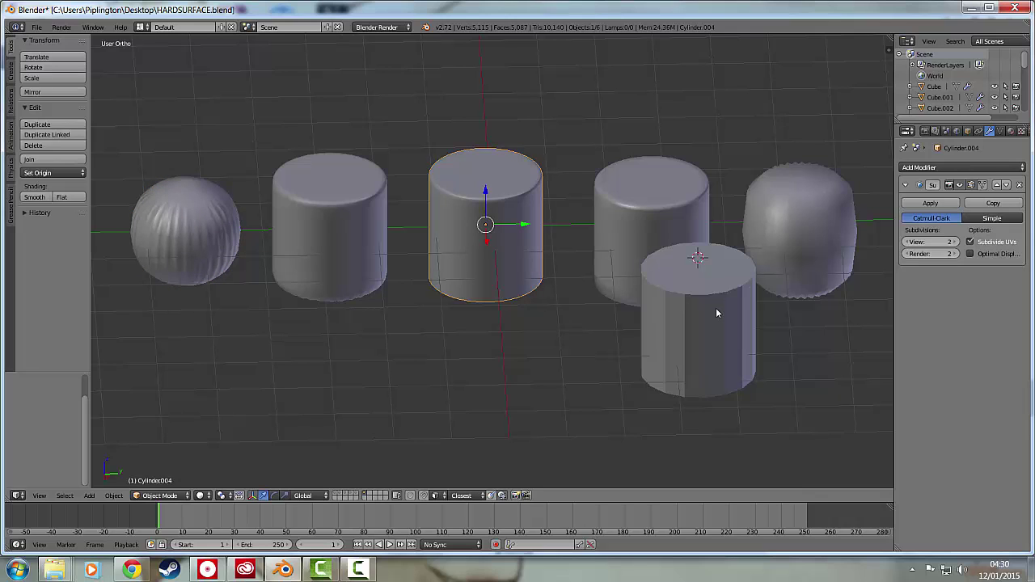
pyautogui.rightClick(715, 313)
pyautogui.press('x')
pyautogui.click(715, 311)
# Open the middle cylinder's mesh and, in face select mode, highlight the face loop around its cap to examine the topology.
pyautogui.rightClick(491, 224)
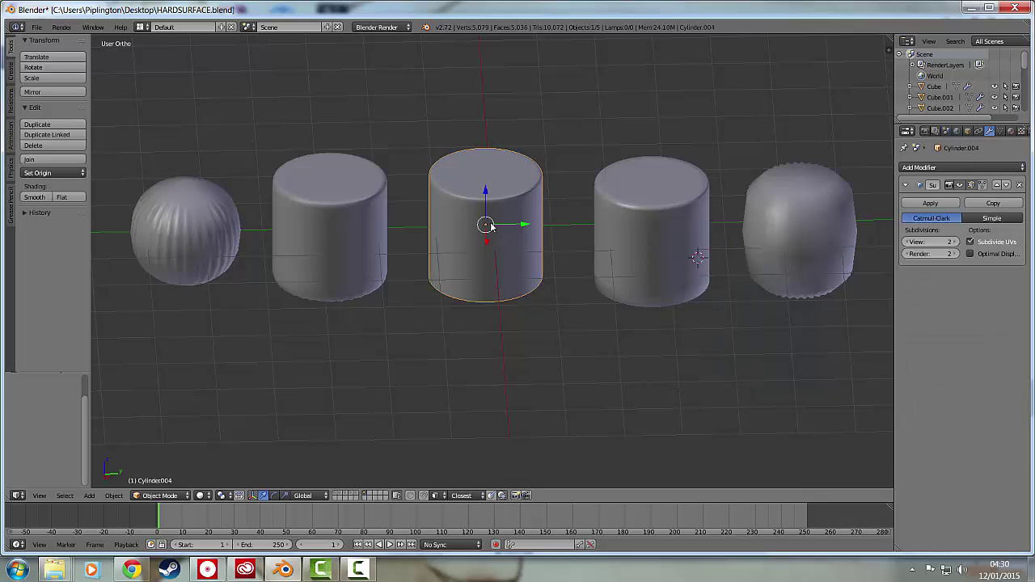
pyautogui.press('Tab')
pyautogui.scroll(4, 500, 227)
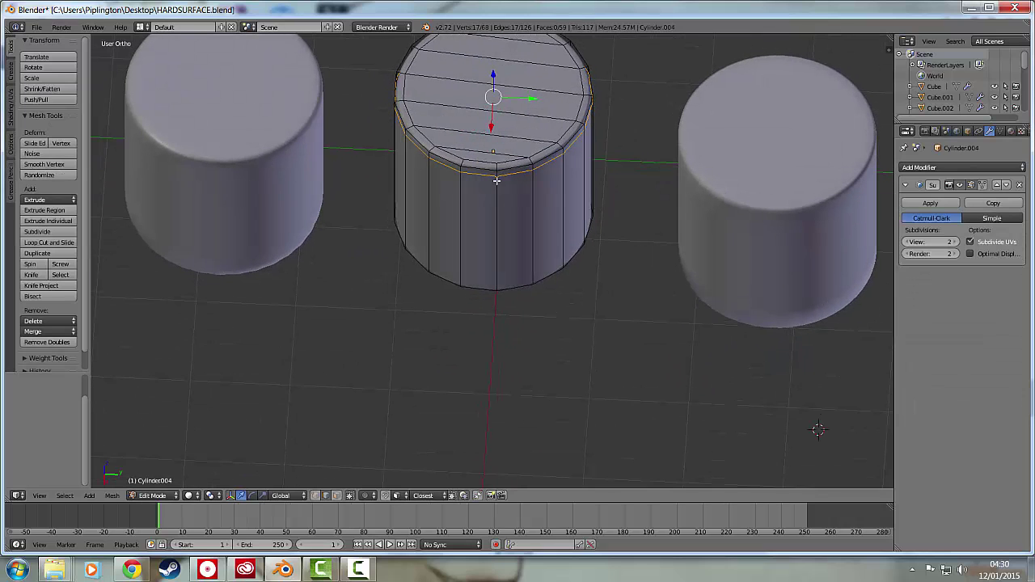
pyautogui.keyDown('shift'); pyautogui.moveTo(506, 202); pyautogui.dragTo(495, 236, button='middle'); pyautogui.keyUp('shift')
pyautogui.moveTo(495, 236); pyautogui.dragTo(491, 208, button='middle')
pyautogui.keyDown('shift'); pyautogui.moveTo(491, 207); pyautogui.dragTo(490, 243, button='middle'); pyautogui.keyUp('shift')
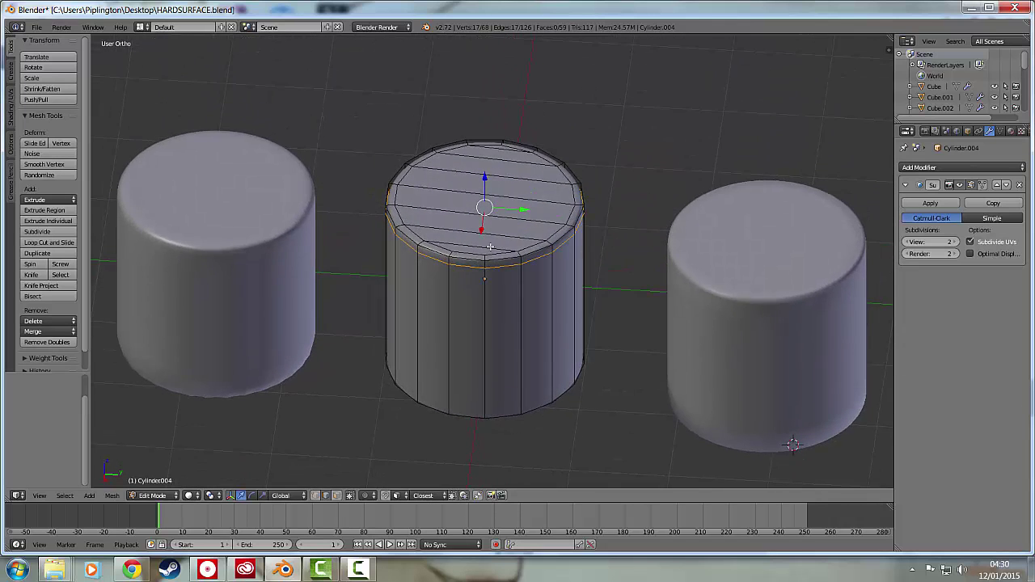
pyautogui.scroll(4, 491, 249)
pyautogui.keyDown('shift'); pyautogui.moveTo(502, 205); pyautogui.dragTo(478, 295, button='middle'); pyautogui.keyUp('shift')
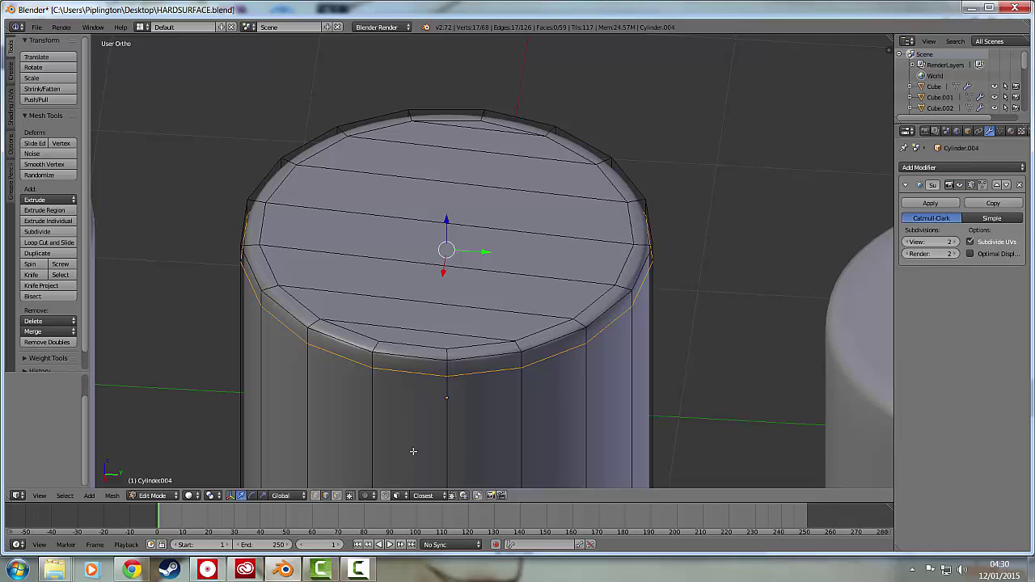
pyautogui.click(337, 495)
pyautogui.keyDown('alt'); pyautogui.click(518, 344); pyautogui.keyUp('alt')
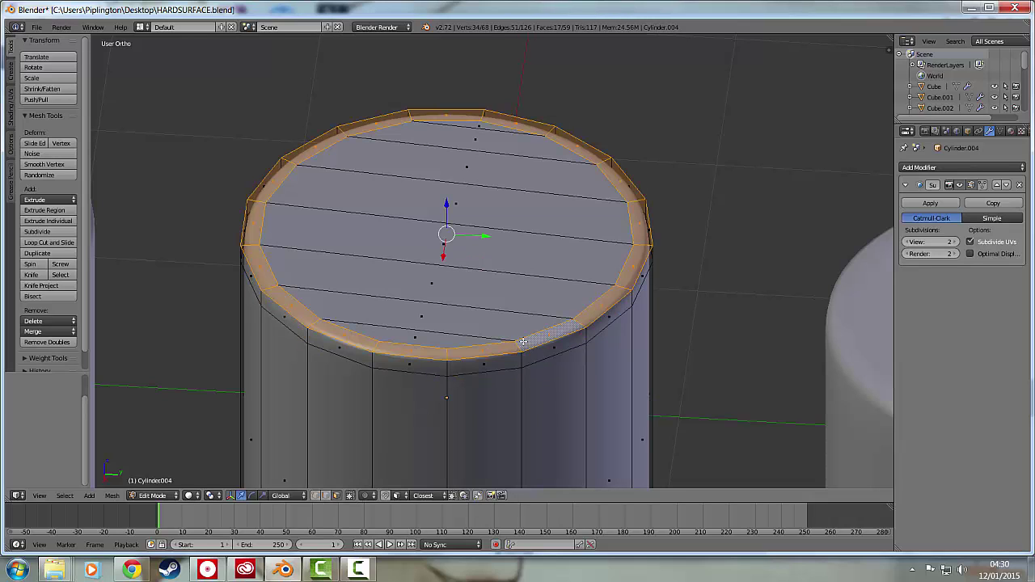
# Delete all the strip faces inside the rim of the middle cylinder's top cap.
pyautogui.rightClick(420, 330)
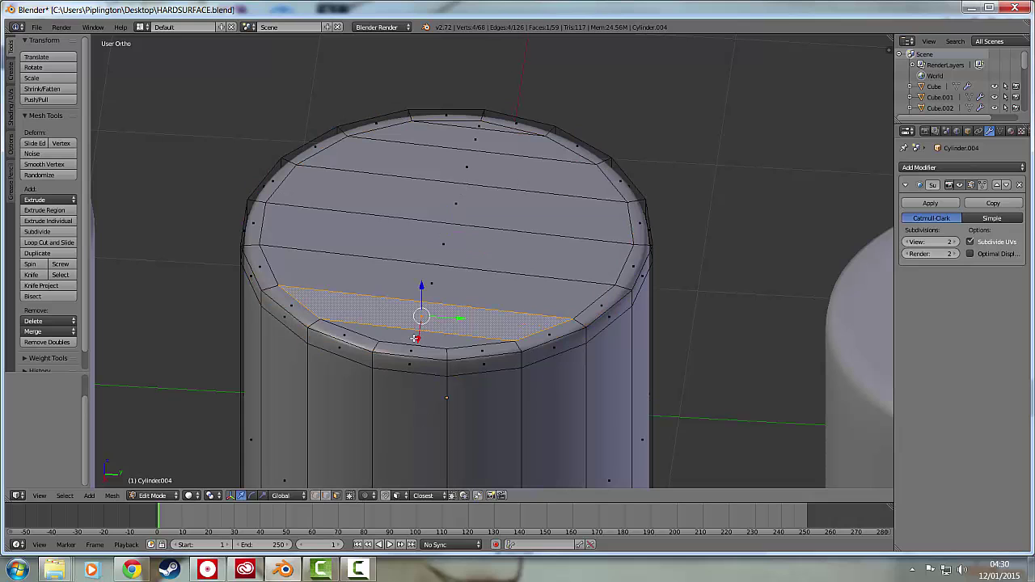
pyautogui.keyDown('ctrl'); pyautogui.rightClick(474, 125); pyautogui.keyUp('ctrl')
pyautogui.moveTo(516, 138); pyautogui.dragTo(465, 218, button='middle')
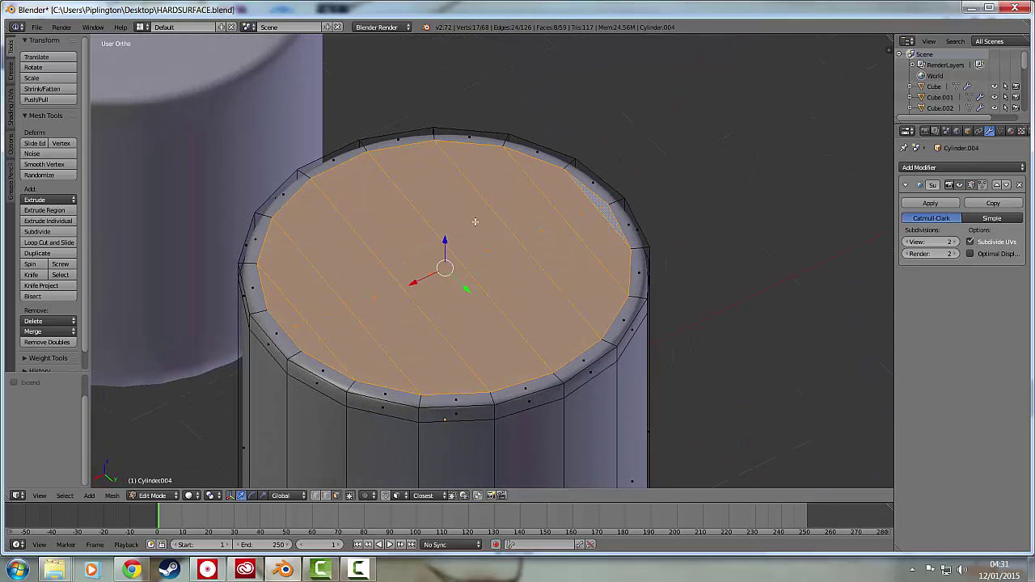
pyautogui.press('x')
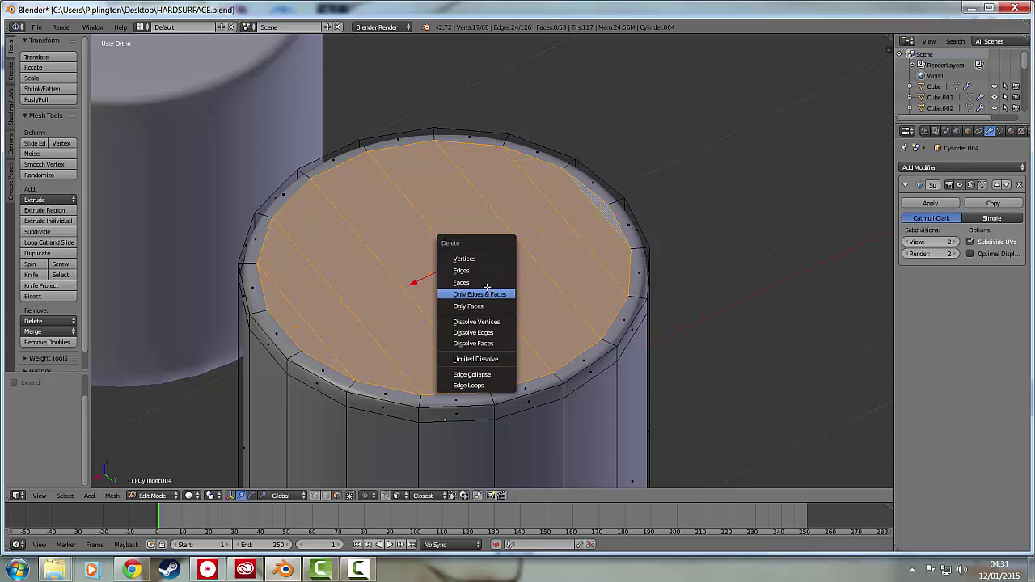
pyautogui.click(487, 284)
# In edge select mode, fill a triangular face across two neighbouring edges of the cap opening's inner rim.
pyautogui.click(326, 497)
pyautogui.rightClick(275, 317)
pyautogui.keyDown('shift'); pyautogui.rightClick(265, 295); pyautogui.keyUp('shift')
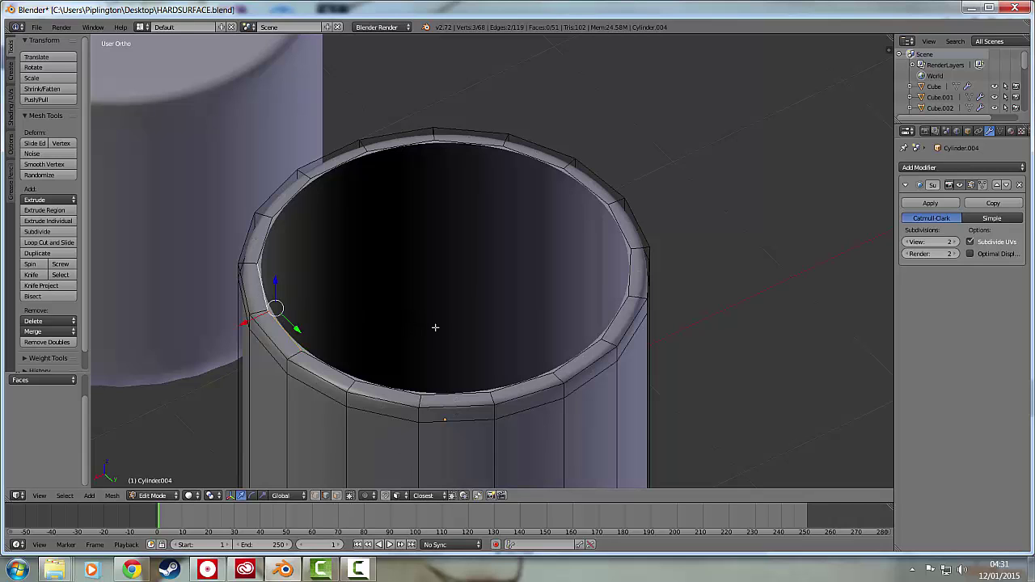
pyautogui.press('f')
# Fill a four-sided face across three consecutive inner rim edges on the far side of the cap opening.
pyautogui.moveTo(430, 234); pyautogui.dragTo(449, 259, button='middle')
pyautogui.rightClick(453, 168)
pyautogui.keyDown('shift'); pyautogui.rightClick(505, 187); pyautogui.keyUp('shift')
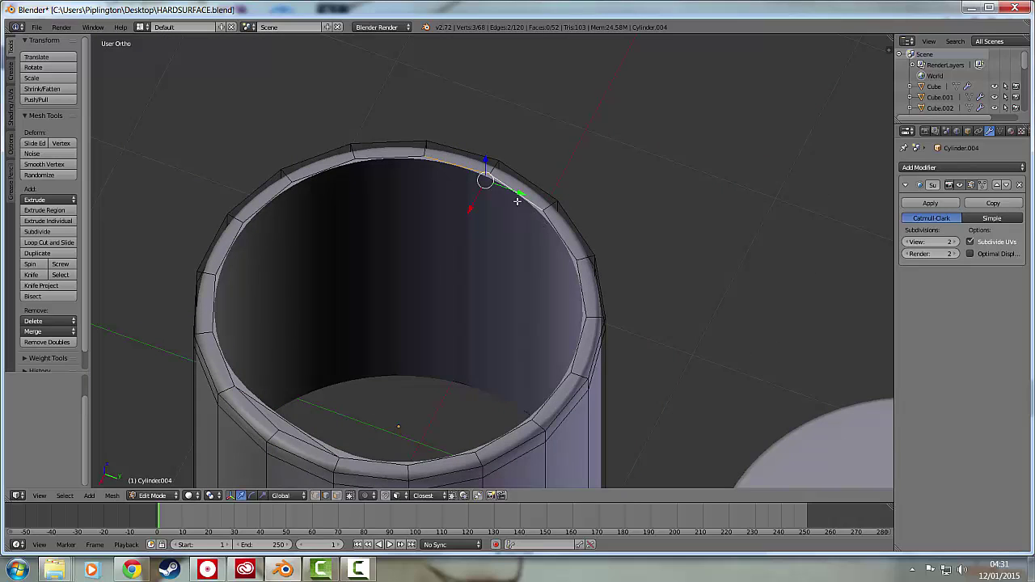
pyautogui.keyDown('shift'); pyautogui.rightClick(407, 154); pyautogui.keyUp('shift')
pyautogui.press('f')
# Delete the open edge of the misplaced triangular face on the near side of the rim.
pyautogui.moveTo(536, 204); pyautogui.dragTo(560, 235, button='middle')
pyautogui.click(317, 495)
pyautogui.moveTo(406, 386); pyautogui.dragTo(453, 425, button='middle')
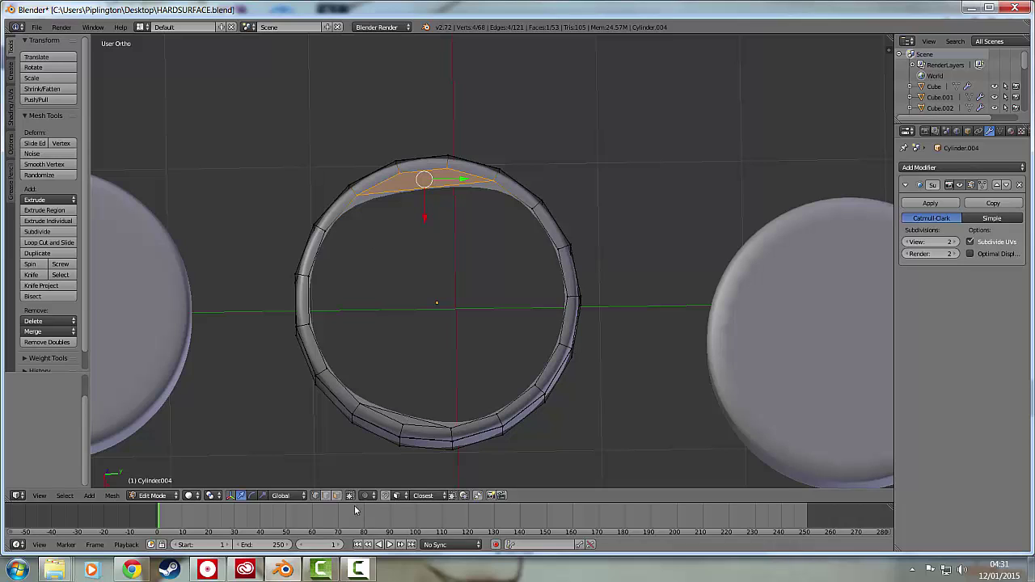
pyautogui.rightClick(409, 416)
pyautogui.press('x')
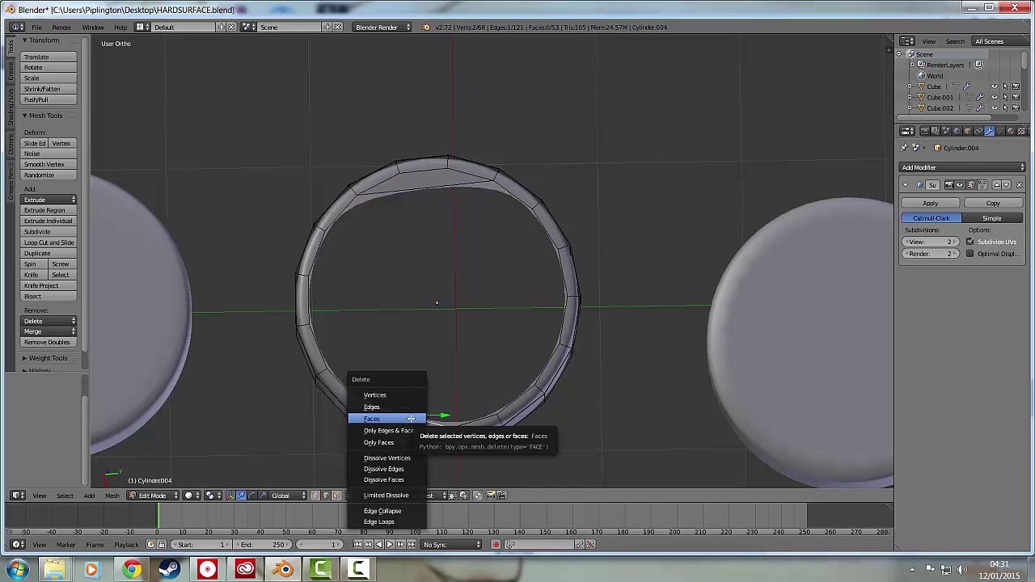
pyautogui.click(408, 407)
# Fill a triangular face across the two inner rim edges directly opposite the four-sided face.
pyautogui.rightClick(429, 425)
pyautogui.keyDown('shift'); pyautogui.rightClick(466, 424); pyautogui.keyUp('shift')
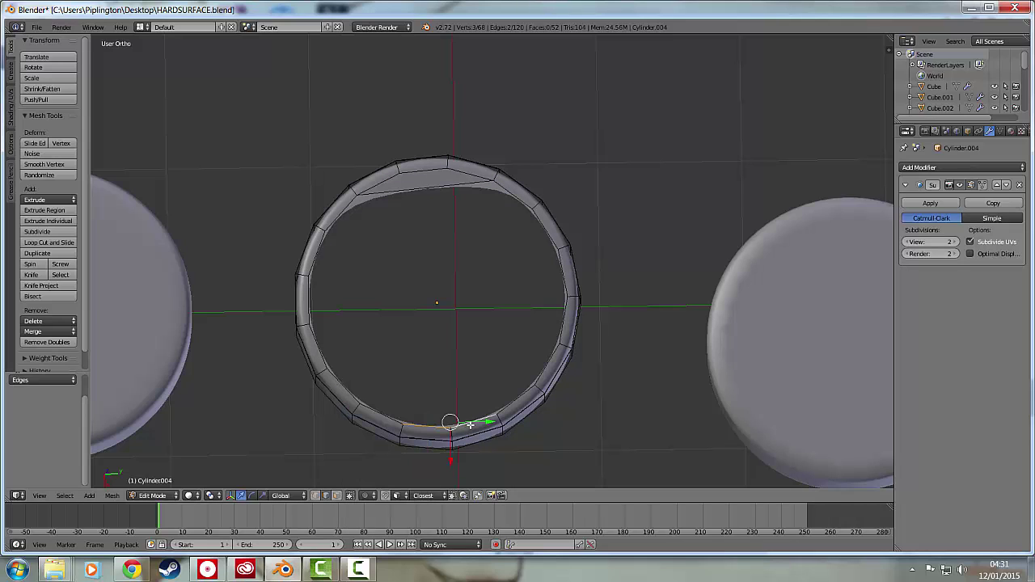
pyautogui.press('f')
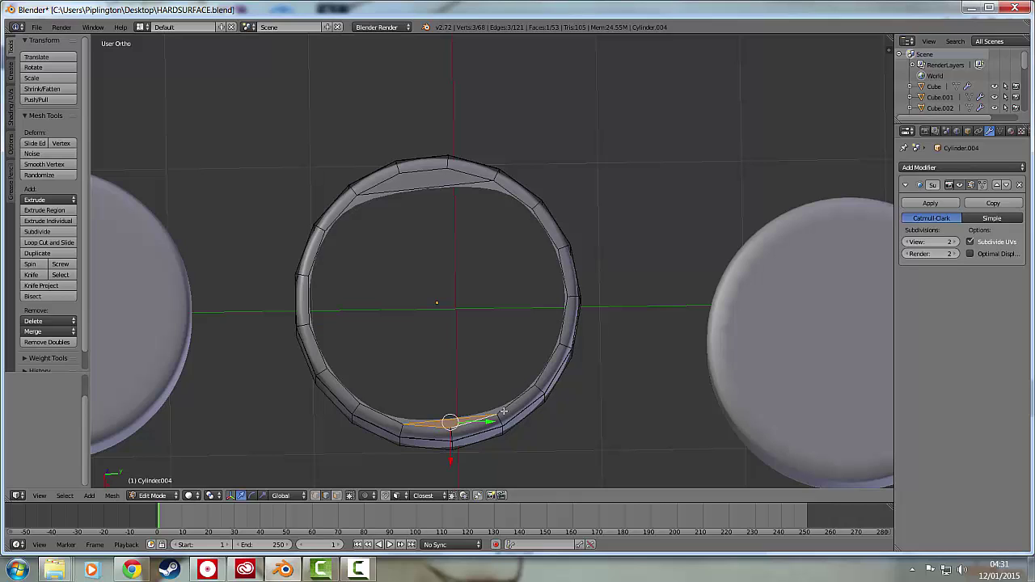
# Apply Grid Fill between the straight open edges of the two opposite rim faces.
pyautogui.keyDown('ctrl'); pyautogui.rightClick(408, 193); pyautogui.keyUp('ctrl')
pyautogui.rightClick(421, 192)
pyautogui.keyDown('shift'); pyautogui.rightClick(459, 420); pyautogui.keyUp('shift')
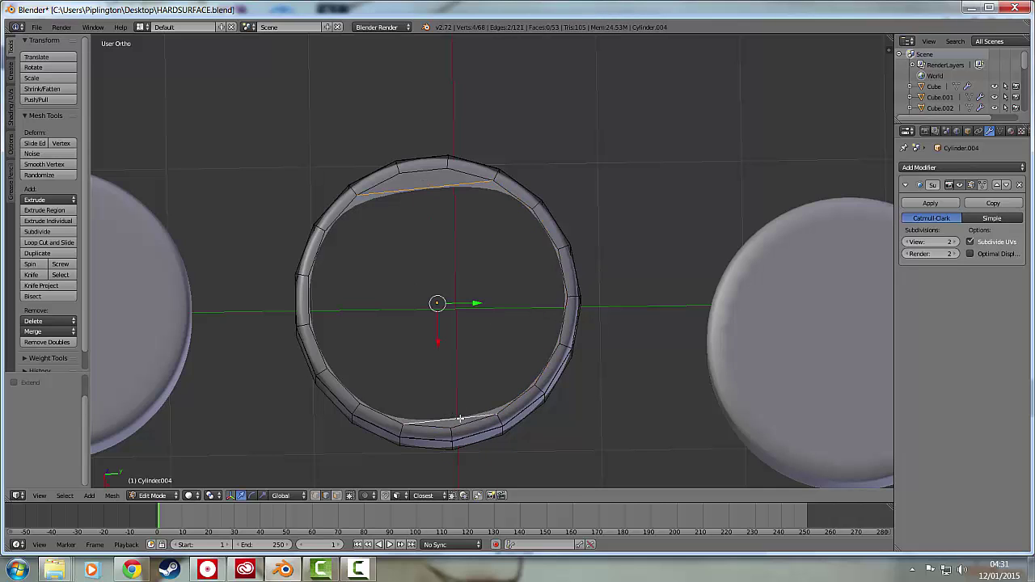
pyautogui.hotkey('ctrl', 'e')
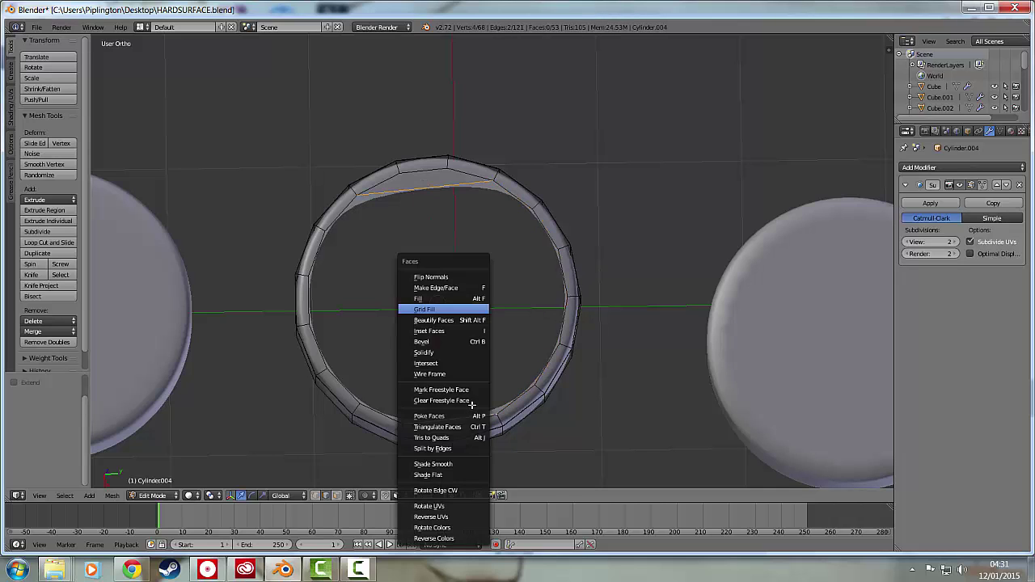
pyautogui.hotkey('ctrl', 'f')
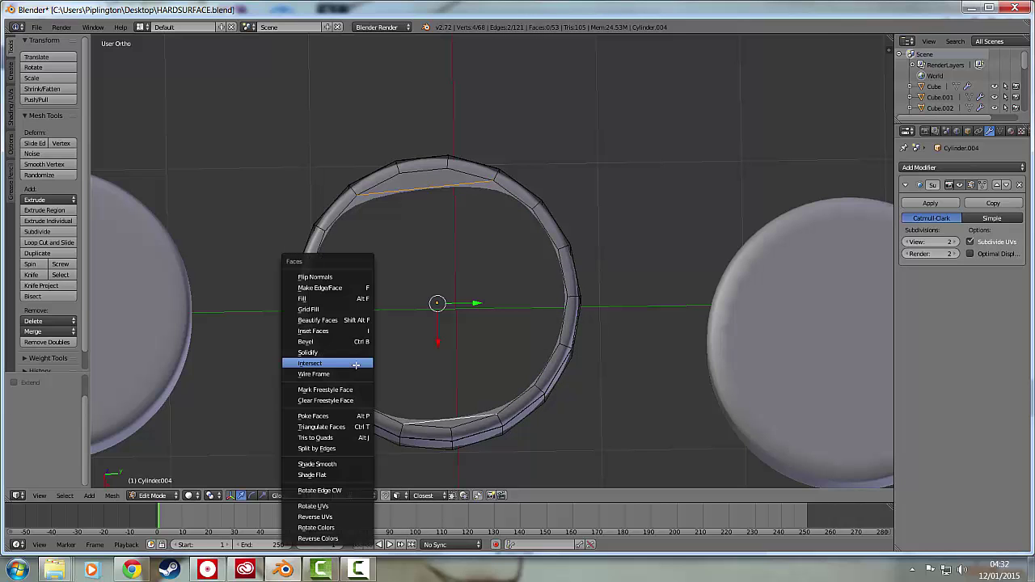
pyautogui.click(330, 309)
# Return to Object Mode and compare the middle cylinder's smoothed cap with the other cylinders in the row.
pyautogui.moveTo(474, 268); pyautogui.dragTo(367, 366, button='middle')
pyautogui.press('Tab')
pyautogui.scroll(-2, 380, 374)
pyautogui.moveTo(422, 343); pyautogui.dragTo(470, 303, button='middle')
pyautogui.scroll(-4, 465, 307)
pyautogui.scroll(5, 478, 349)
pyautogui.scroll(-3, 494, 326)
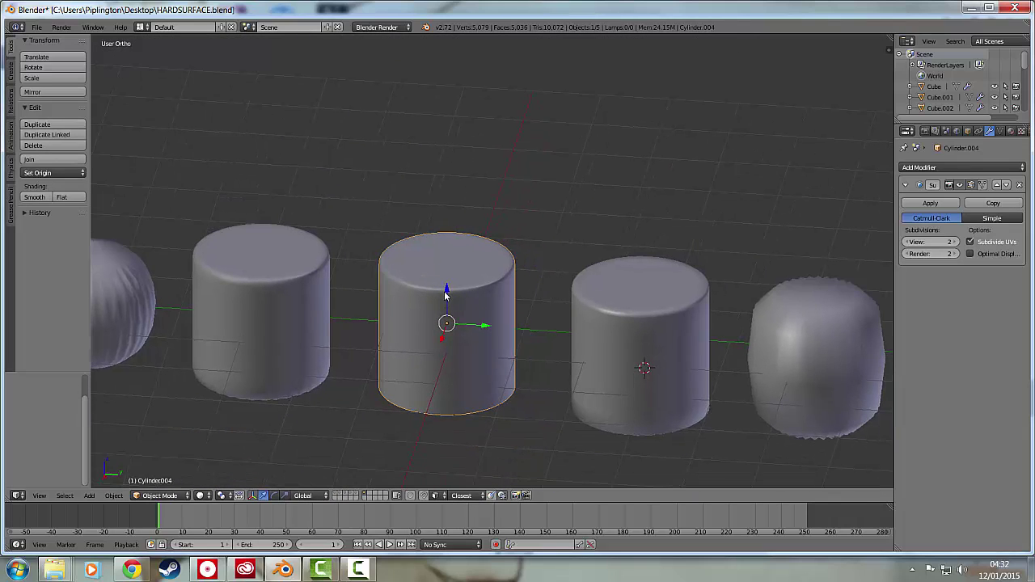
# Show the layer with the three modified cubes and review each shape in turn.
pyautogui.click(342, 496)
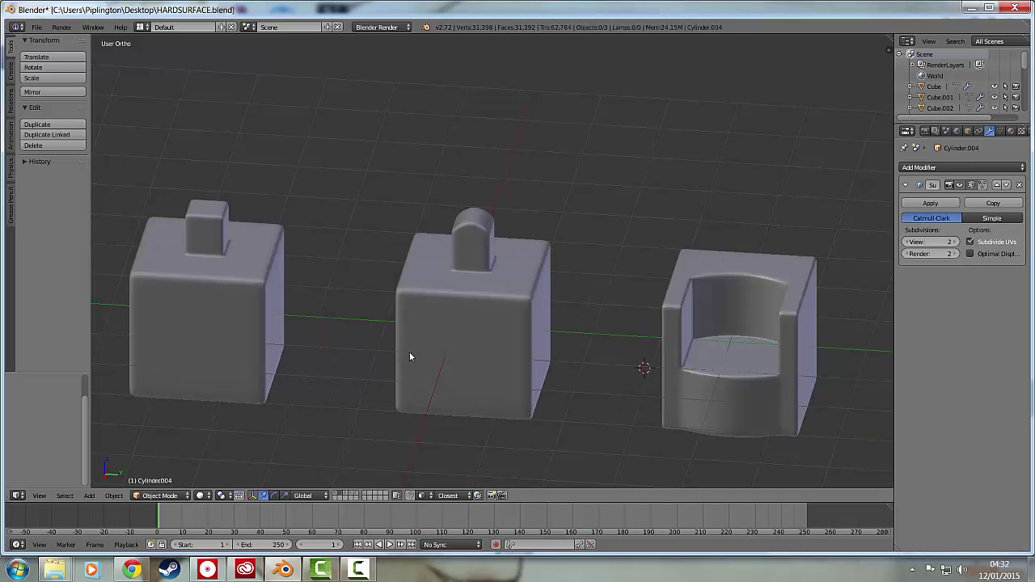
pyautogui.scroll(-3, 400, 340)
pyautogui.moveTo(451, 313); pyautogui.dragTo(530, 340, button='middle')
pyautogui.scroll(4, 440, 324)
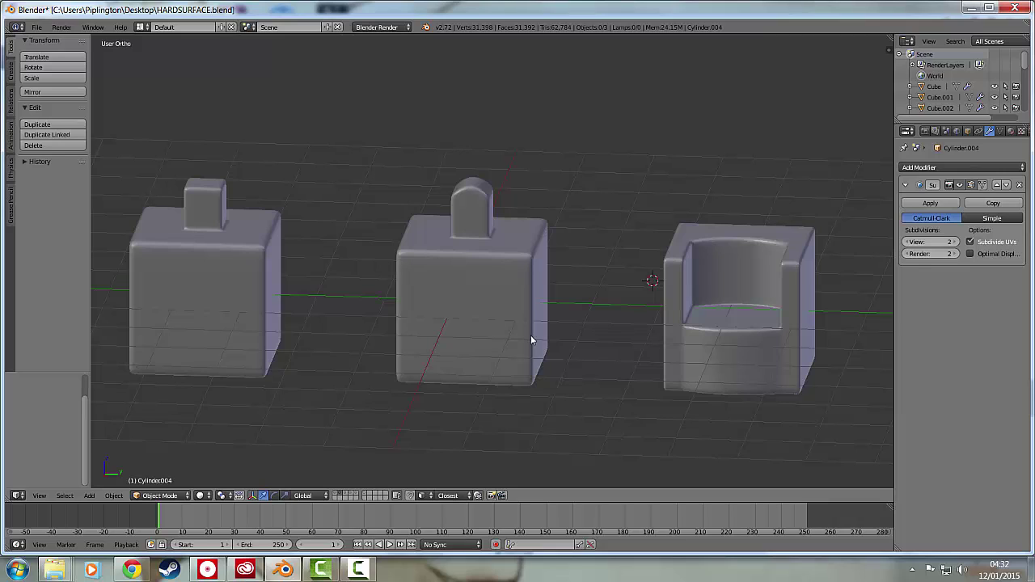
pyautogui.rightClick(689, 271)
pyautogui.rightClick(477, 275)
pyautogui.rightClick(214, 287)
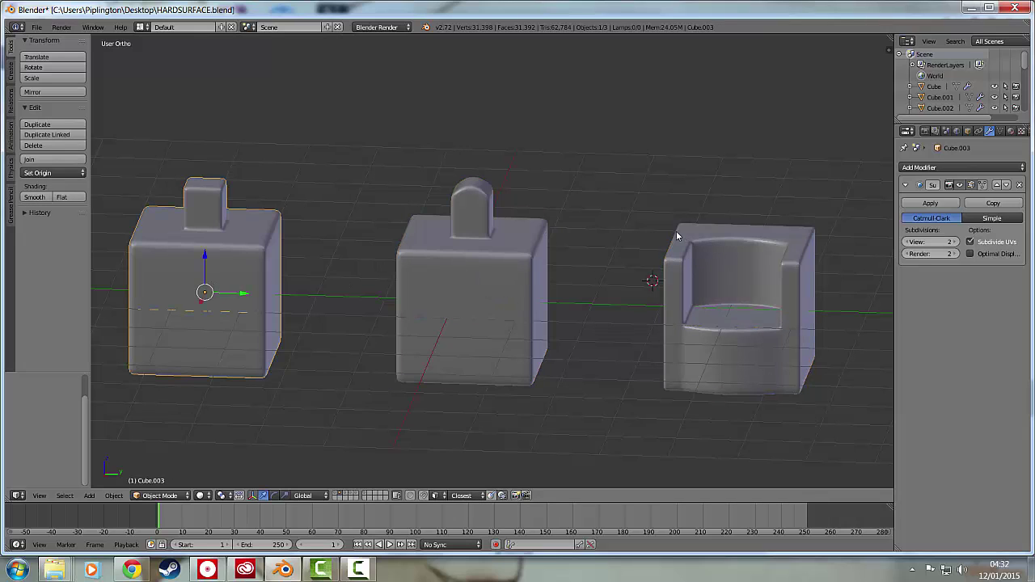
pyautogui.rightClick(705, 289)
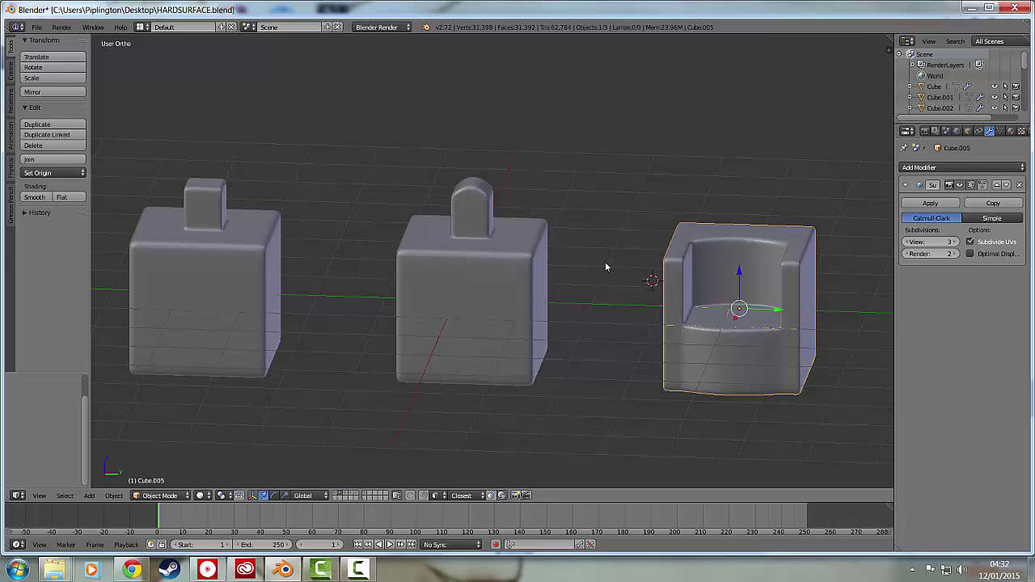
# Open the mesh of the cube with the square post in Edit Mode and examine its edge loops.
pyautogui.rightClick(224, 278)
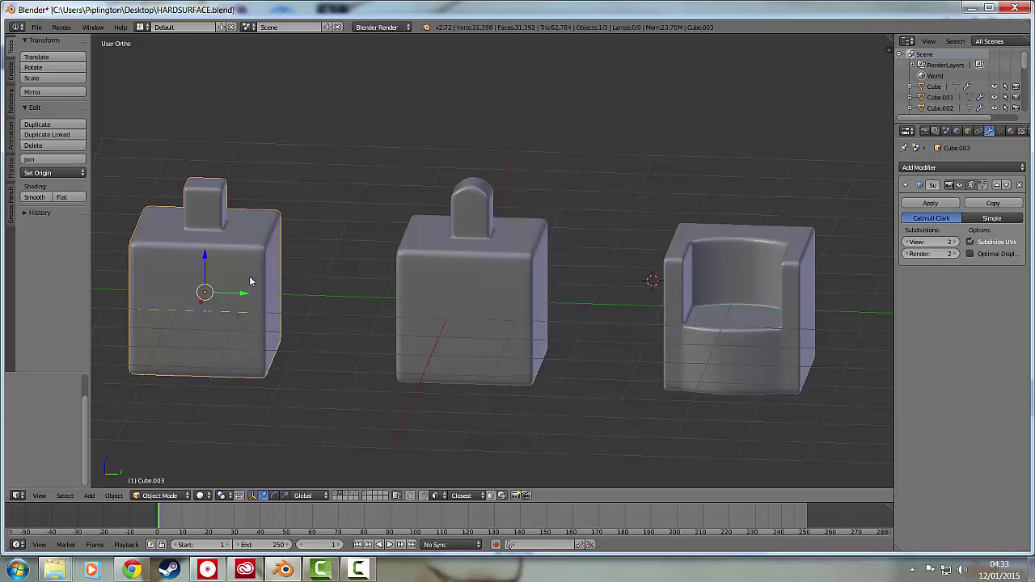
pyautogui.press('Tab')
pyautogui.scroll(5, 231, 278)
pyautogui.scroll(-3, 227, 279)
pyautogui.keyDown('shift'); pyautogui.moveTo(299, 261); pyautogui.dragTo(542, 244, button='middle'); pyautogui.keyUp('shift')
pyautogui.keyDown('shift'); pyautogui.moveTo(481, 254); pyautogui.dragTo(538, 254, button='middle'); pyautogui.keyUp('shift')
pyautogui.scroll(3, 414, 273)
pyautogui.keyDown('shift'); pyautogui.moveTo(413, 272); pyautogui.dragTo(481, 261, button='middle'); pyautogui.keyUp('shift')
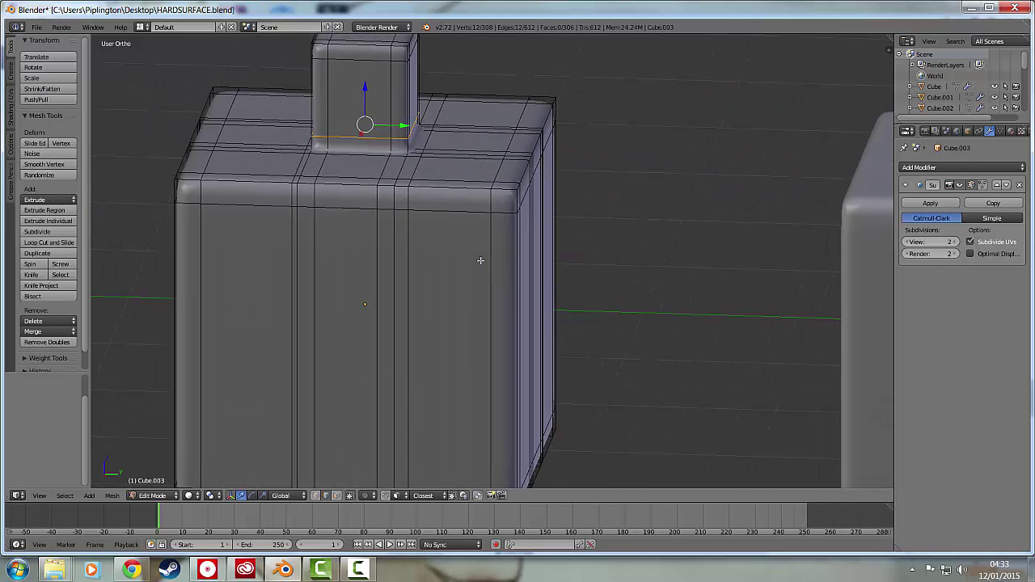
pyautogui.scroll(-2, 481, 261)
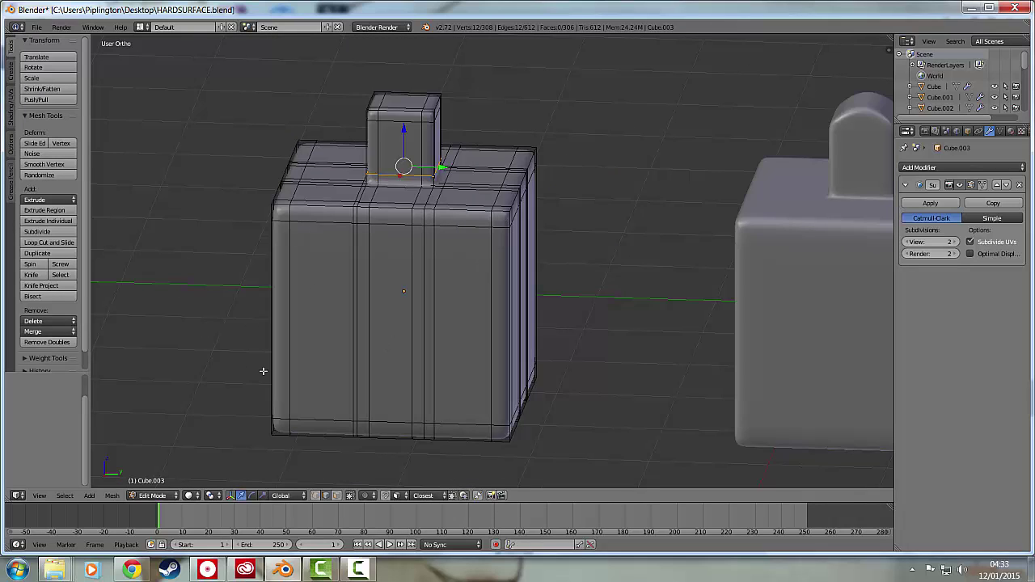
# Highlight the supporting edge loops that run along the outer edges of the cube's body.
pyautogui.keyDown('alt'); pyautogui.rightClick(313, 418); pyautogui.keyUp('alt')
pyautogui.keyDown('alt'); pyautogui.keyDown('shift'); pyautogui.rightClick(292, 366); pyautogui.keyUp('shift'); pyautogui.keyUp('alt')
pyautogui.keyDown('alt'); pyautogui.keyDown('shift'); pyautogui.rightClick(481, 366); pyautogui.keyUp('shift'); pyautogui.keyUp('alt')
pyautogui.keyDown('alt'); pyautogui.keyDown('shift'); pyautogui.rightClick(464, 231); pyautogui.keyUp('shift'); pyautogui.keyUp('alt')
pyautogui.keyDown('alt'); pyautogui.keyDown('shift'); pyautogui.rightClick(471, 202); pyautogui.keyUp('shift'); pyautogui.keyUp('alt')
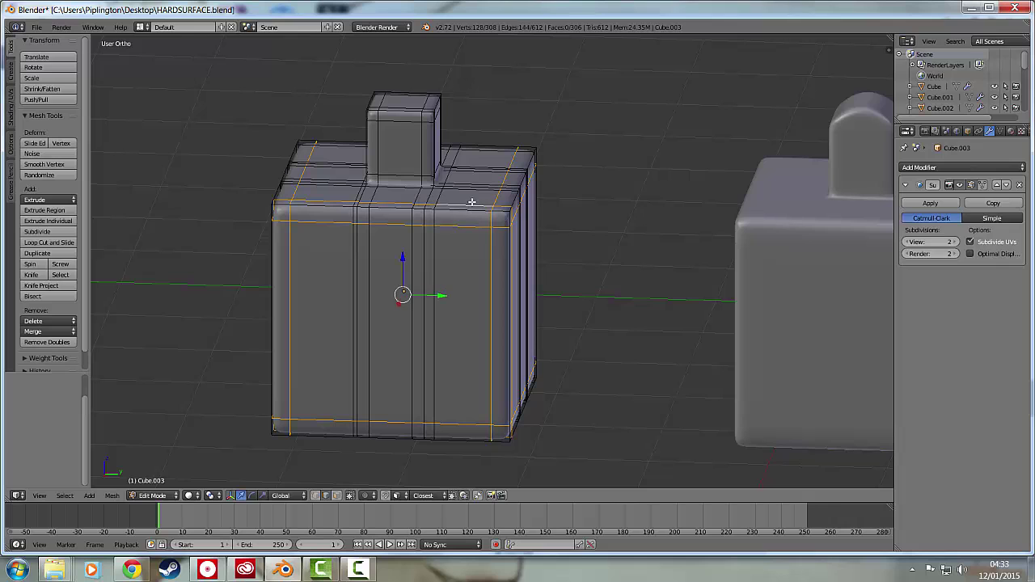
pyautogui.moveTo(542, 218); pyautogui.dragTo(539, 216, button='middle')
pyautogui.keyDown('alt'); pyautogui.keyDown('shift'); pyautogui.rightClick(546, 218); pyautogui.keyUp('shift'); pyautogui.keyUp('alt')
pyautogui.keyDown('alt'); pyautogui.keyDown('shift'); pyautogui.rightClick(554, 218); pyautogui.keyUp('shift'); pyautogui.keyUp('alt')
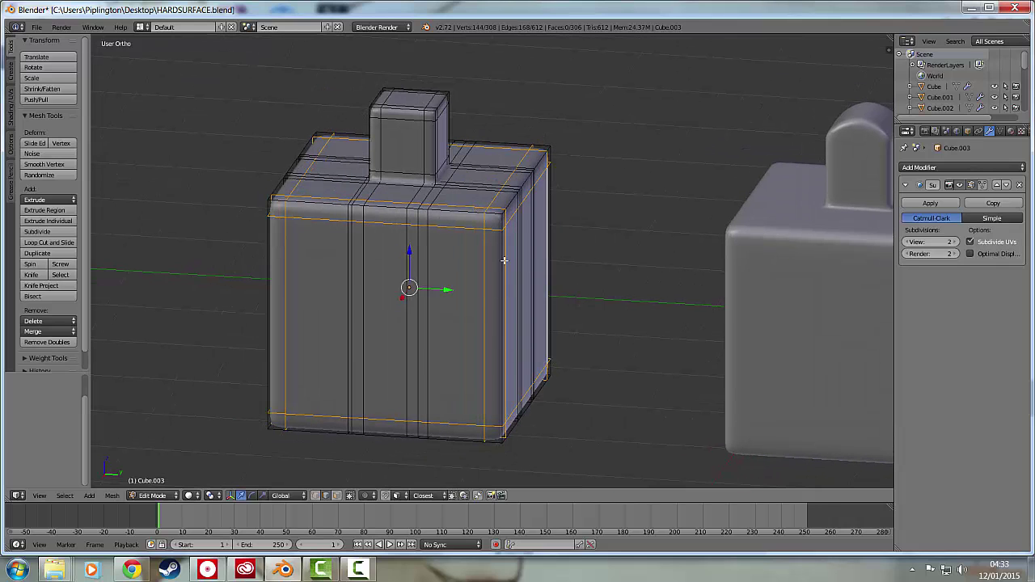
pyautogui.moveTo(498, 259); pyautogui.dragTo(495, 258, button='middle')
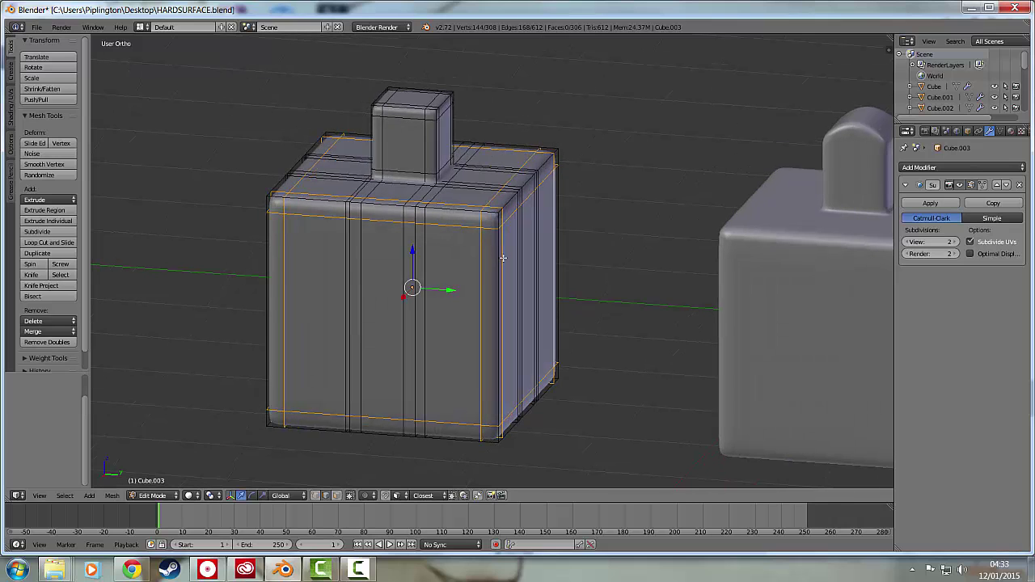
# Highlight the edge loops crossing the cube's top around the post's base, with the subdivision preview hidden.
pyautogui.scroll(3, 445, 193)
pyautogui.keyDown('shift'); pyautogui.moveTo(436, 209); pyautogui.dragTo(486, 326, button='middle'); pyautogui.keyUp('shift')
pyautogui.moveTo(551, 253); pyautogui.dragTo(453, 324, button='middle')
pyautogui.keyDown('alt'); pyautogui.rightClick(391, 306); pyautogui.keyUp('alt')
pyautogui.moveTo(414, 273); pyautogui.dragTo(426, 300, button='middle')
pyautogui.keyDown('alt'); pyautogui.keyDown('shift'); pyautogui.rightClick(310, 327); pyautogui.keyUp('shift'); pyautogui.keyUp('alt')
pyautogui.keyDown('alt'); pyautogui.keyDown('shift'); pyautogui.rightClick(306, 352); pyautogui.keyUp('shift'); pyautogui.keyUp('alt')
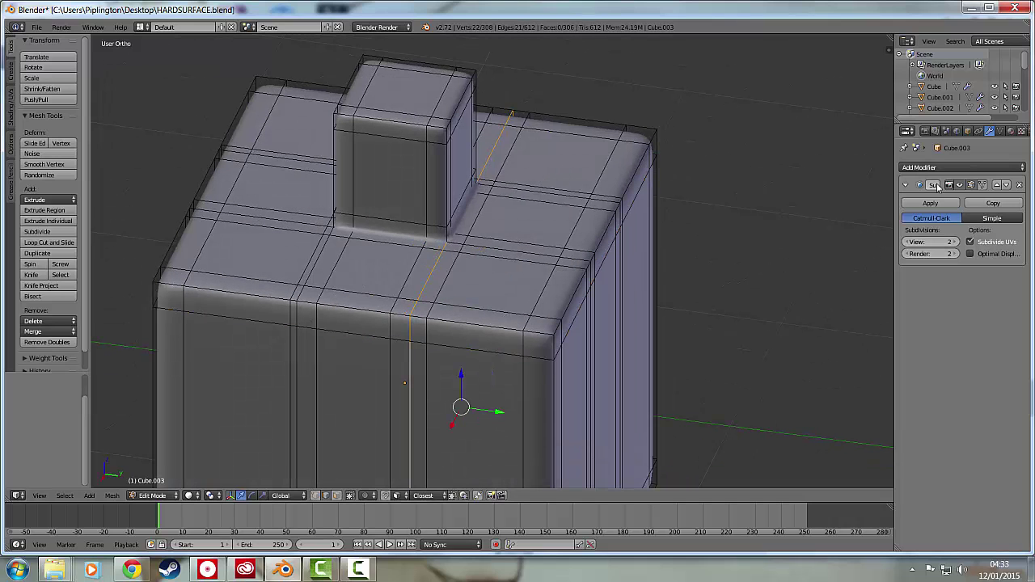
pyautogui.keyDown('alt'); pyautogui.keyDown('shift'); pyautogui.rightClick(304, 342); pyautogui.keyUp('shift'); pyautogui.keyUp('alt')
pyautogui.moveTo(305, 328); pyautogui.dragTo(406, 340, button='middle')
pyautogui.keyDown('alt'); pyautogui.keyDown('shift'); pyautogui.rightClick(390, 395); pyautogui.keyUp('shift'); pyautogui.keyUp('alt')
pyautogui.keyDown('alt'); pyautogui.keyDown('shift'); pyautogui.rightClick(396, 387); pyautogui.keyUp('shift'); pyautogui.keyUp('alt')
pyautogui.keyDown('alt'); pyautogui.keyDown('shift'); pyautogui.rightClick(393, 385); pyautogui.keyUp('shift'); pyautogui.keyUp('alt')
pyautogui.keyDown('alt'); pyautogui.keyDown('shift'); pyautogui.rightClick(291, 354); pyautogui.keyUp('shift'); pyautogui.keyUp('alt')
# Examine from several angles how the highlighted loops surround the base of the post.
pyautogui.moveTo(348, 345); pyautogui.dragTo(501, 349, button='middle')
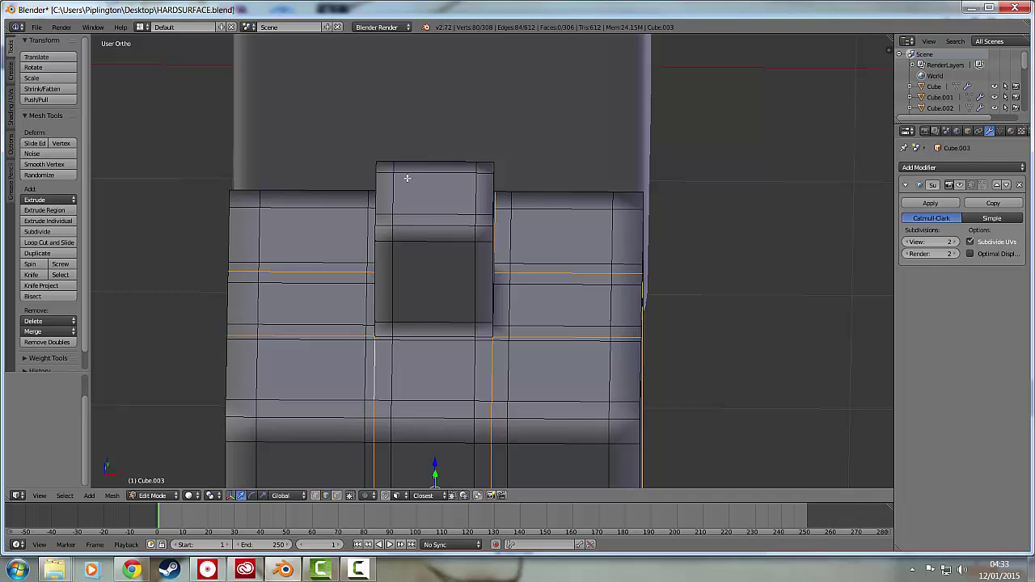
pyautogui.moveTo(484, 330); pyautogui.dragTo(354, 194, button='middle')
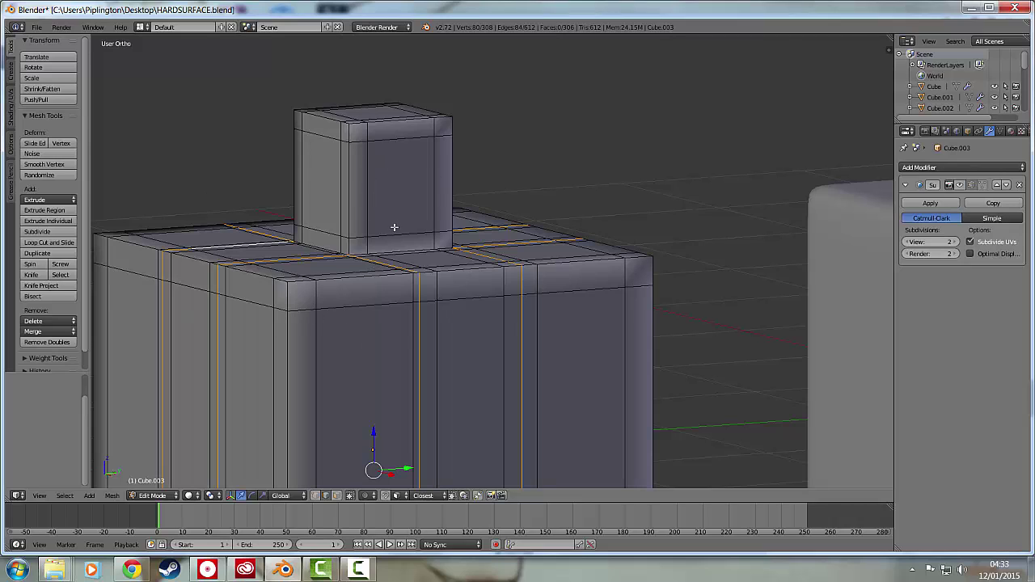
pyautogui.moveTo(429, 237); pyautogui.dragTo(368, 251, button='middle')
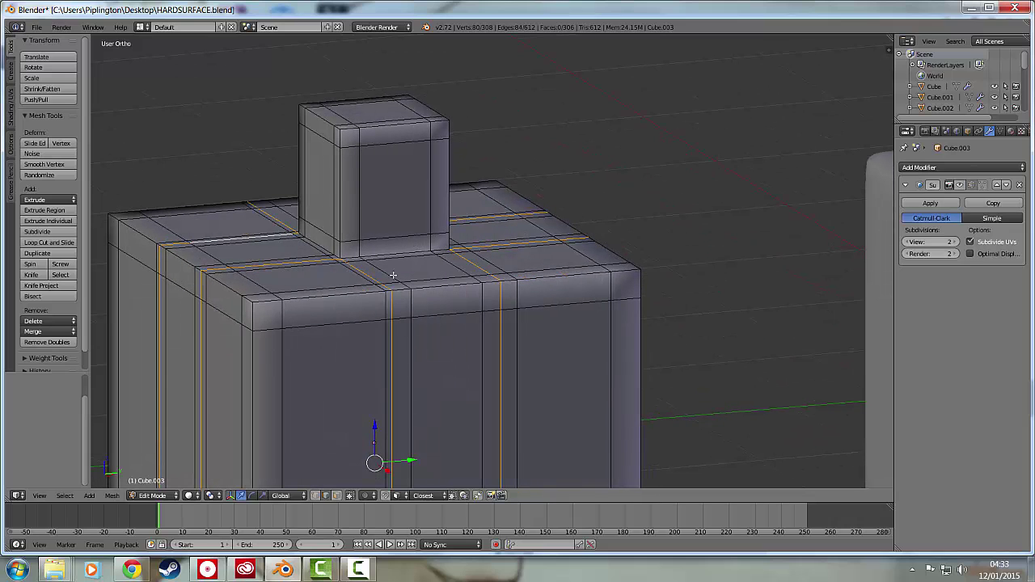
pyautogui.scroll(-4, 460, 301)
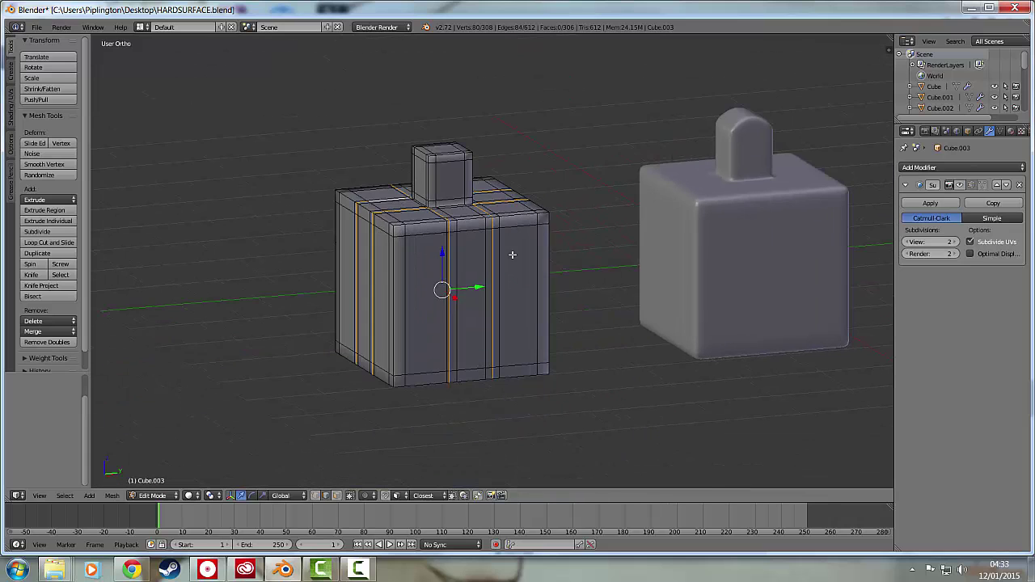
pyautogui.moveTo(461, 302); pyautogui.dragTo(474, 129, button='middle')
pyautogui.scroll(2, 477, 179)
pyautogui.scroll(2, 513, 300)
pyautogui.moveTo(513, 300); pyautogui.dragTo(511, 356, button='middle')
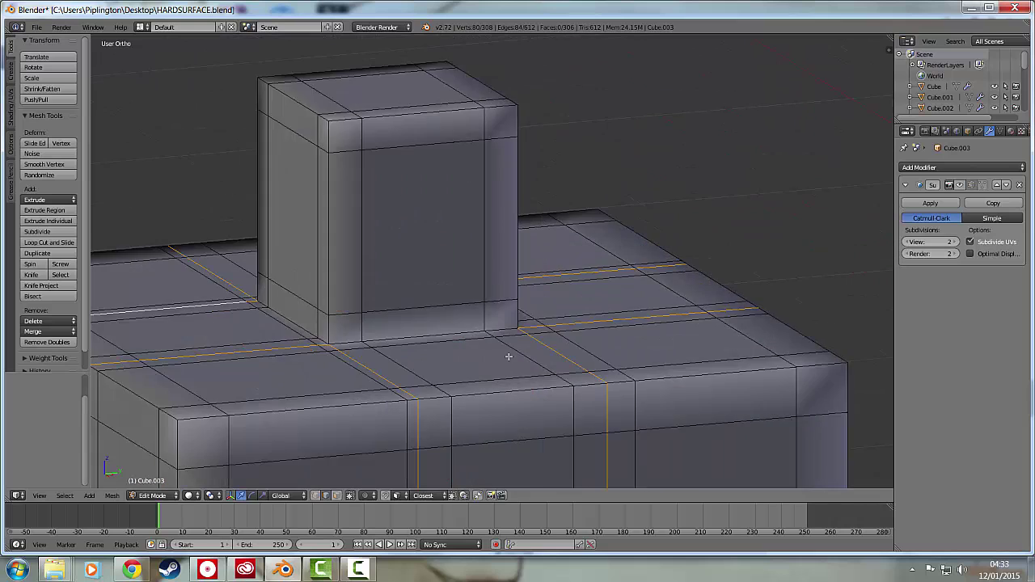
pyautogui.scroll(2, 541, 251)
pyautogui.moveTo(541, 251); pyautogui.dragTo(561, 284, button='middle')
pyautogui.scroll(-3, 579, 248)
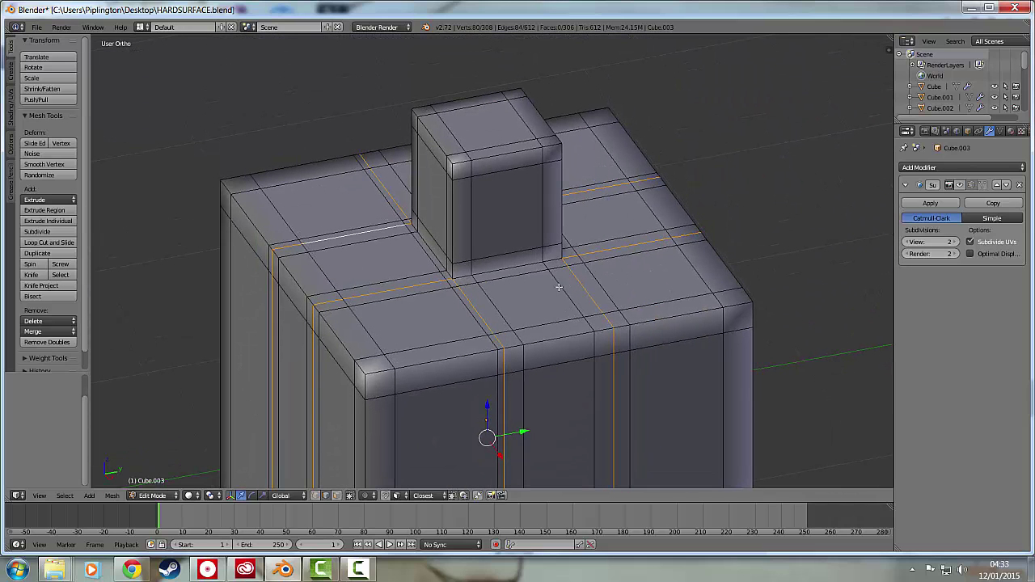
# Delete the four supporting edge loops just outside the post's base, with the subdivision preview shown again.
pyautogui.keyDown('alt'); pyautogui.rightClick(497, 297); pyautogui.keyUp('alt')
pyautogui.keyDown('alt'); pyautogui.rightClick(414, 294); pyautogui.keyUp('alt')
pyautogui.keyDown('alt'); pyautogui.keyDown('shift'); pyautogui.rightClick(461, 308); pyautogui.keyUp('shift'); pyautogui.keyUp('alt')
pyautogui.keyDown('alt'); pyautogui.keyDown('shift'); pyautogui.rightClick(605, 287); pyautogui.keyUp('shift'); pyautogui.keyUp('alt')
pyautogui.moveTo(489, 285); pyautogui.dragTo(448, 270, button='middle')
pyautogui.keyDown('alt'); pyautogui.keyDown('shift'); pyautogui.click(377, 258); pyautogui.keyUp('shift'); pyautogui.keyUp('alt')
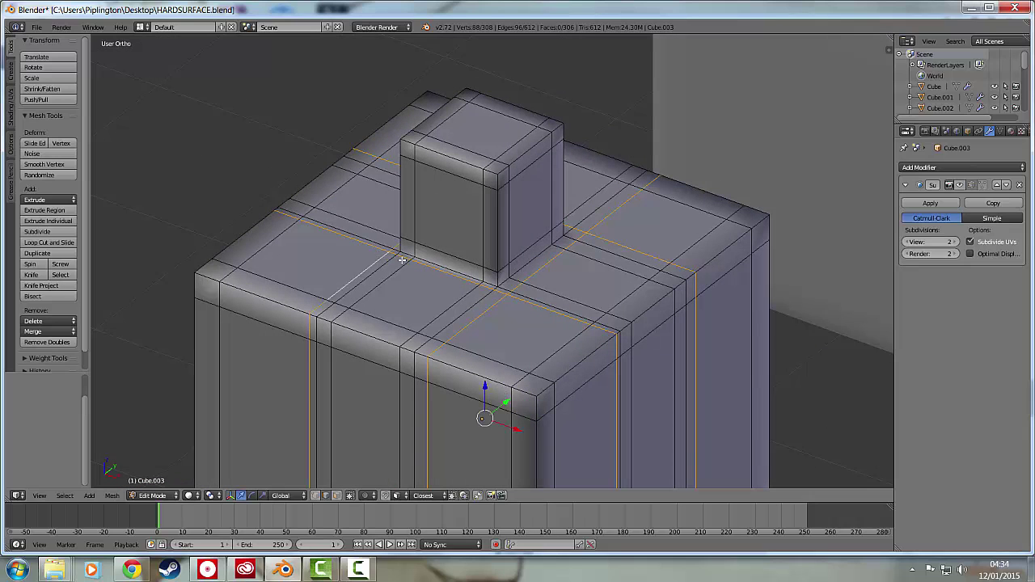
pyautogui.moveTo(459, 270); pyautogui.dragTo(553, 261, button='middle')
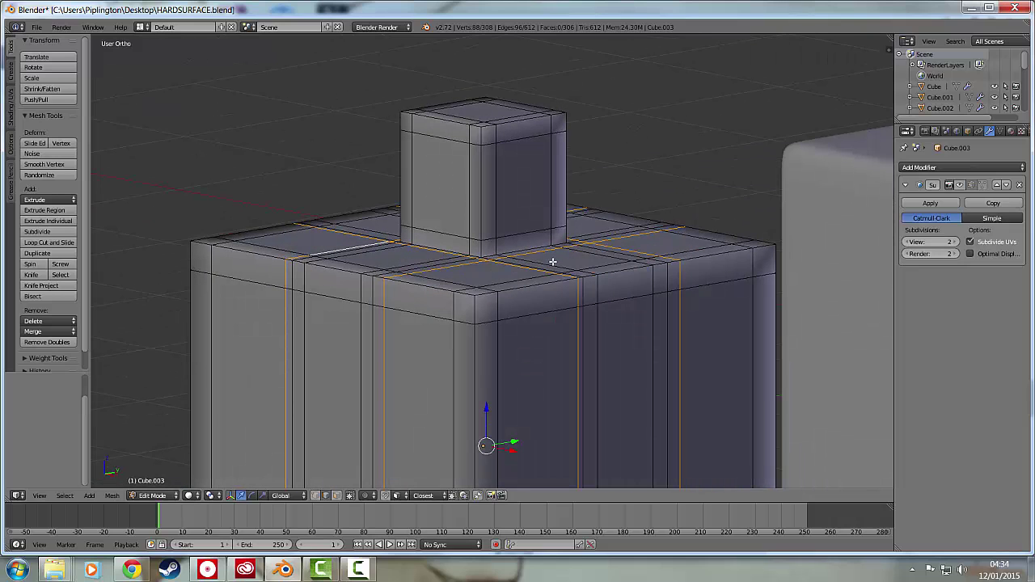
pyautogui.click(959, 186)
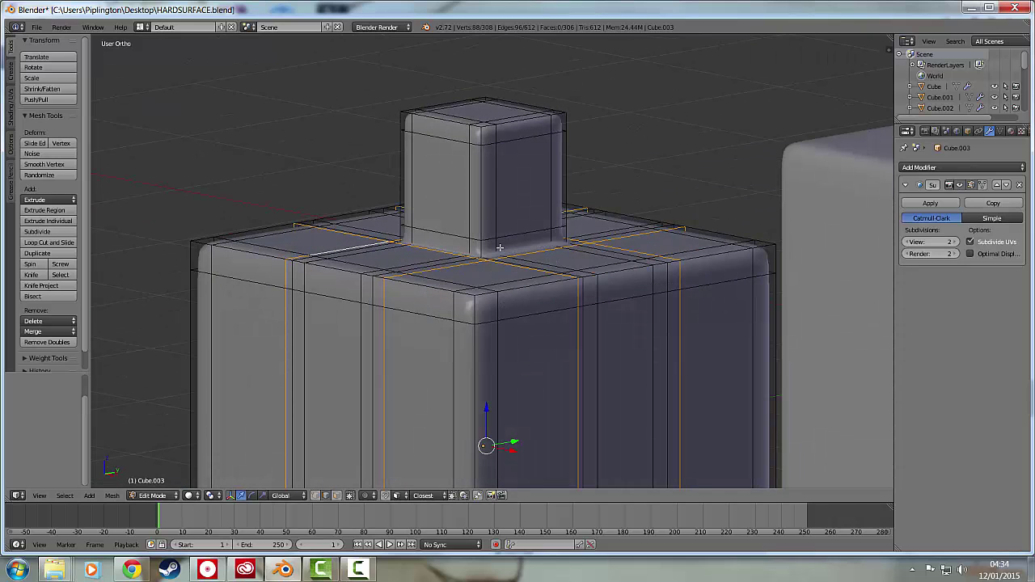
pyautogui.press('x')
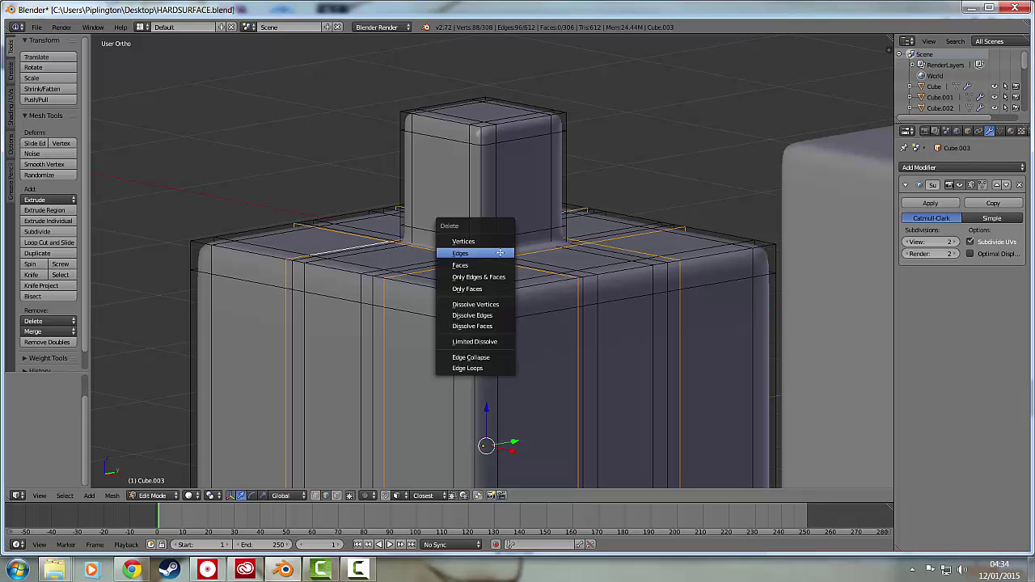
pyautogui.click(486, 368)
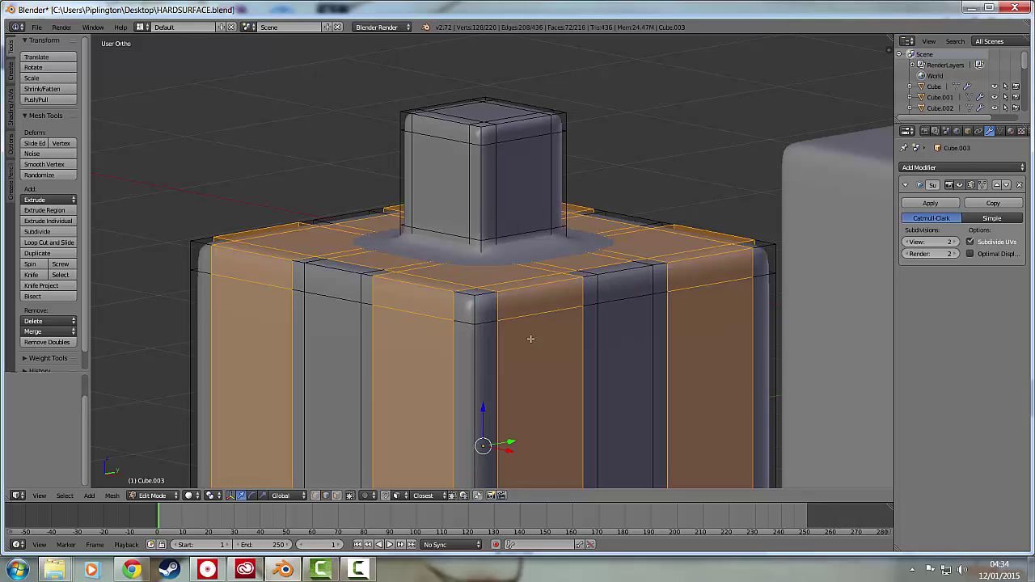
# Inspect the post's base without its supporting edge loops, undo their deletion, and view the restored shape in Object Mode.
pyautogui.press('Tab')
pyautogui.scroll(-3, 547, 279)
pyautogui.moveTo(504, 275)
pyautogui.mouseDown(button='middle')
pyautogui.moveTo(432, 301)
pyautogui.moveTo(560, 327)
pyautogui.moveTo(548, 262)
pyautogui.moveTo(498, 272)
pyautogui.moveTo(493, 291)
pyautogui.mouseUp(button='middle')
pyautogui.scroll(3, 494, 291)
pyautogui.press('Tab')
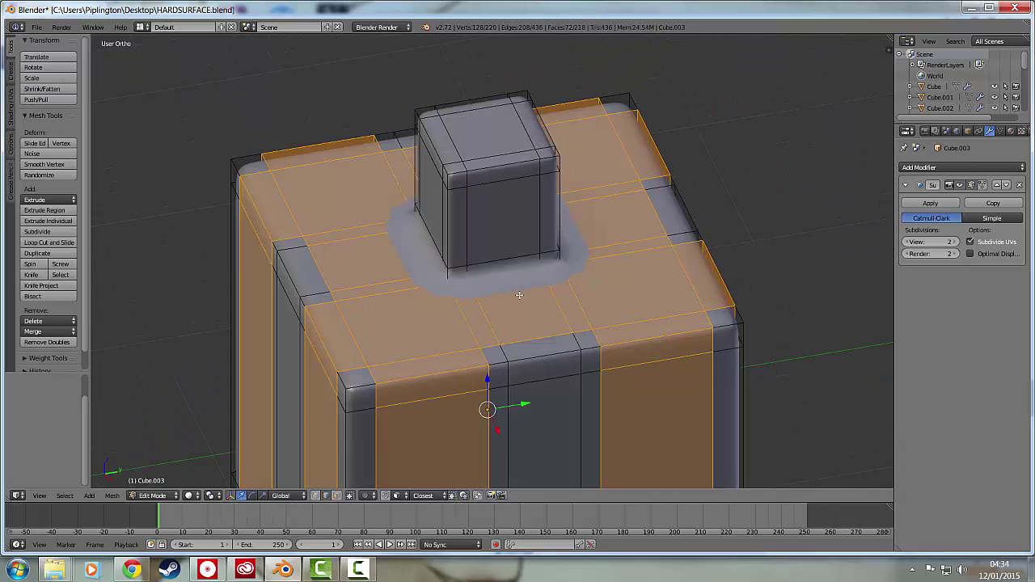
pyautogui.hotkey('ctrl', 'z')
pyautogui.press('Tab')
pyautogui.moveTo(531, 326); pyautogui.dragTo(490, 259, button='middle')
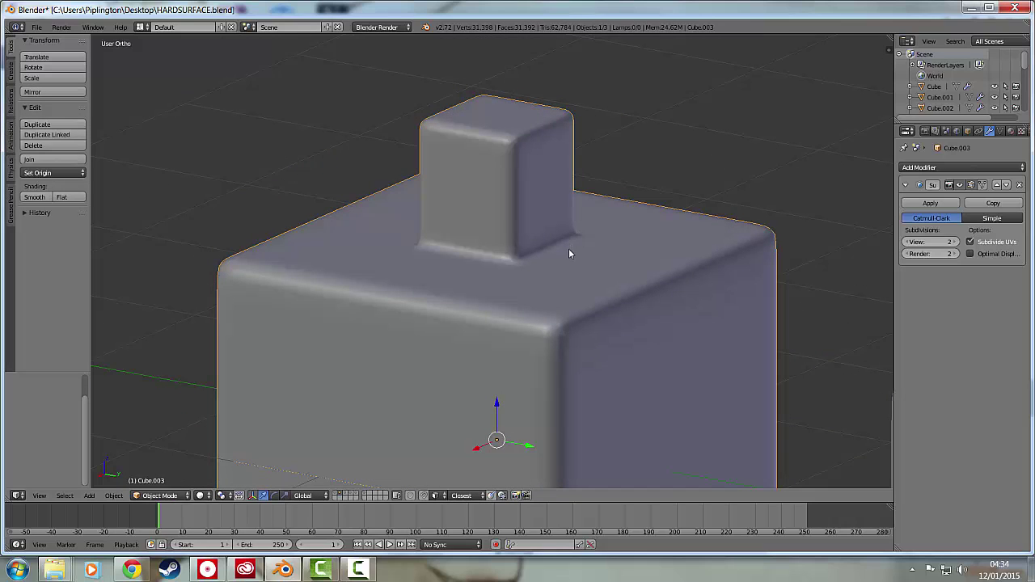
pyautogui.press('Tab')
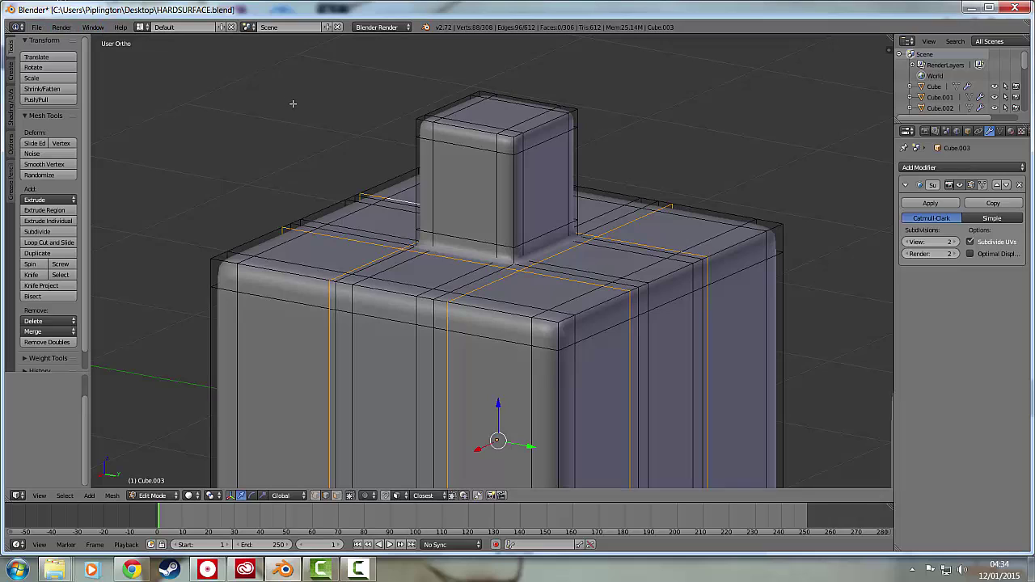
# Try to redo the edge loop deletion through the command search.
pyautogui.press('space')
pyautogui.write('redo')
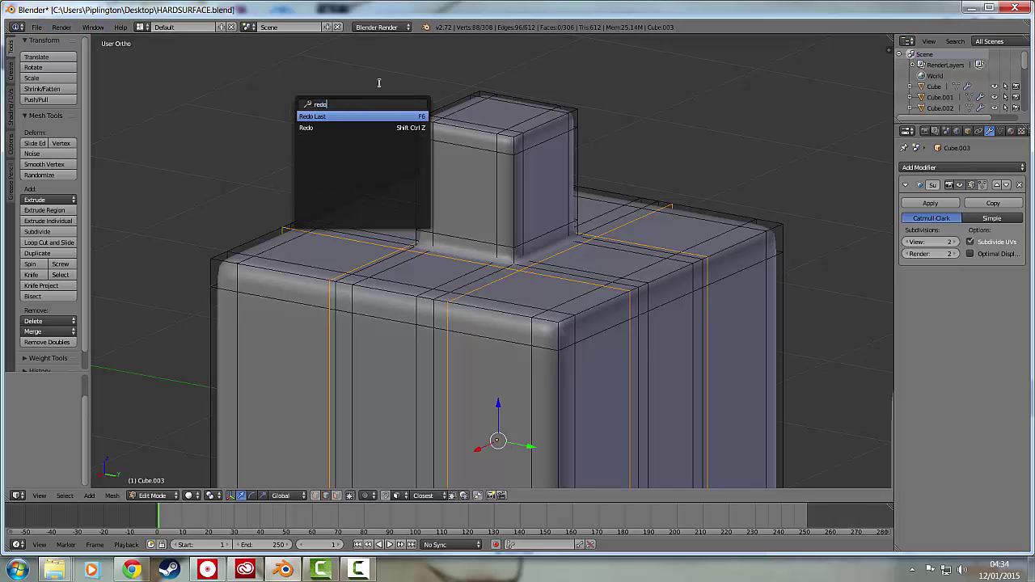
pyautogui.click(378, 127)
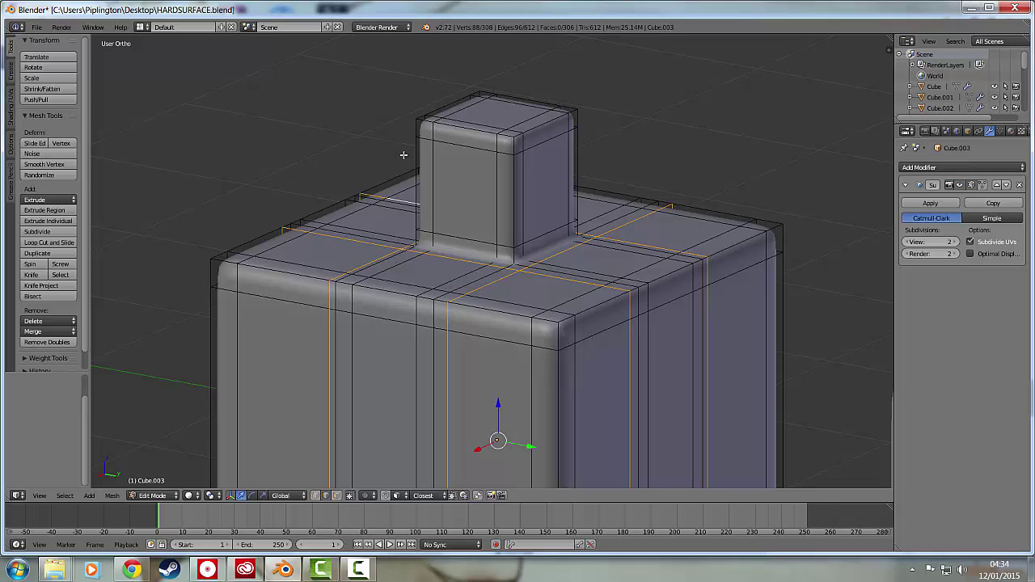
pyautogui.press('space')
pyautogui.write('Red')
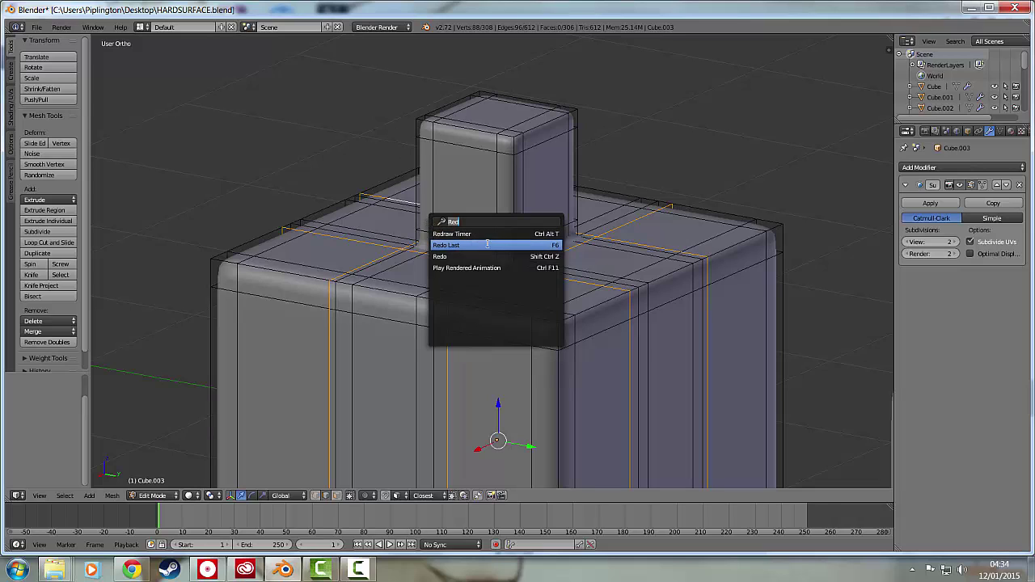
pyautogui.press('Escape')
# Delete the four supporting edge loops around the post's base again and inspect the base in Object Mode.
pyautogui.press('x')
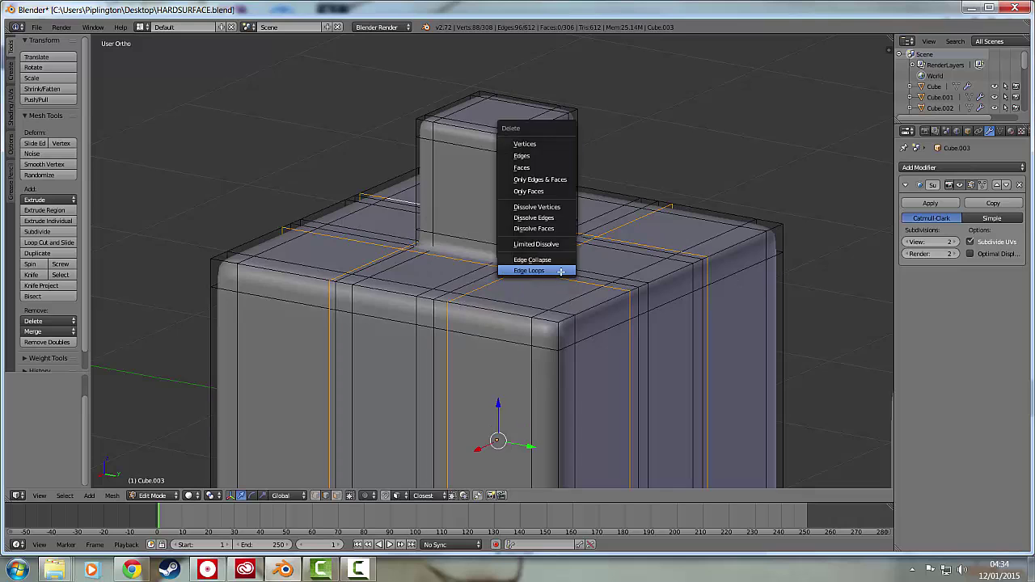
pyautogui.click(561, 271)
pyautogui.moveTo(564, 251); pyautogui.dragTo(559, 273, button='middle')
pyautogui.press('Tab')
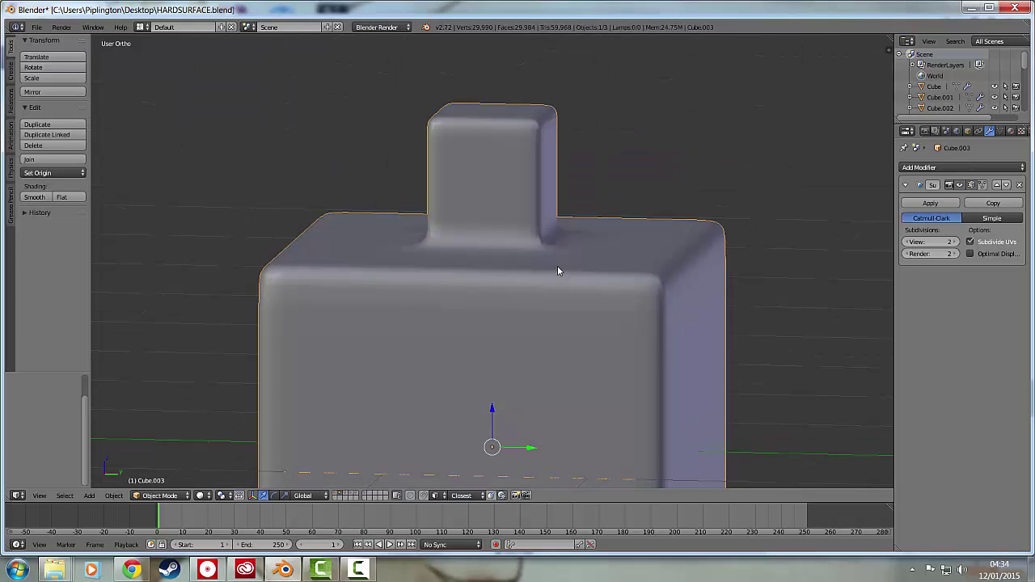
pyautogui.press('Tab')
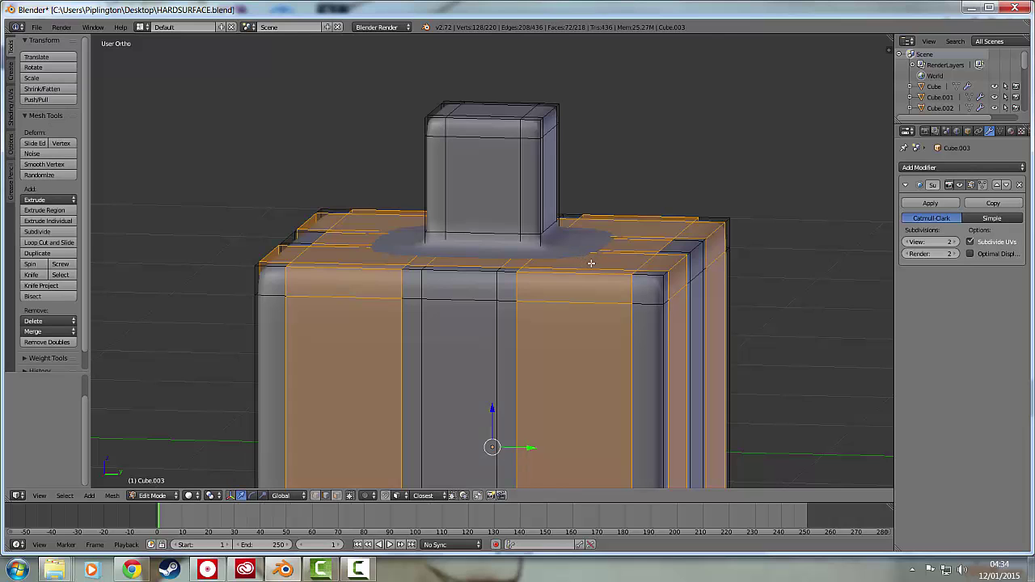
pyautogui.press('Tab')
# Select the neighbouring cube with the round-topped post and examine its shape from several angles.
pyautogui.scroll(-7, 593, 265)
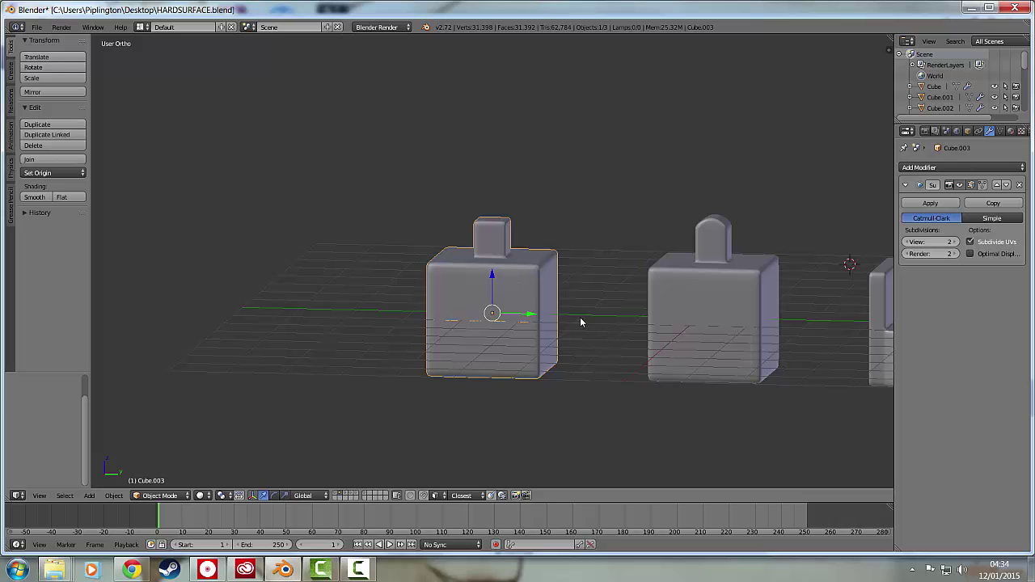
pyautogui.keyDown('shift'); pyautogui.moveTo(596, 314); pyautogui.dragTo(400, 278, button='middle'); pyautogui.keyUp('shift')
pyautogui.scroll(3, 554, 292)
pyautogui.rightClick(551, 236)
pyautogui.moveTo(573, 208); pyautogui.dragTo(464, 210, button='middle')
pyautogui.scroll(-2, 465, 210)
pyautogui.scroll(3, 458, 212)
pyautogui.moveTo(433, 259); pyautogui.dragTo(425, 210, button='middle')
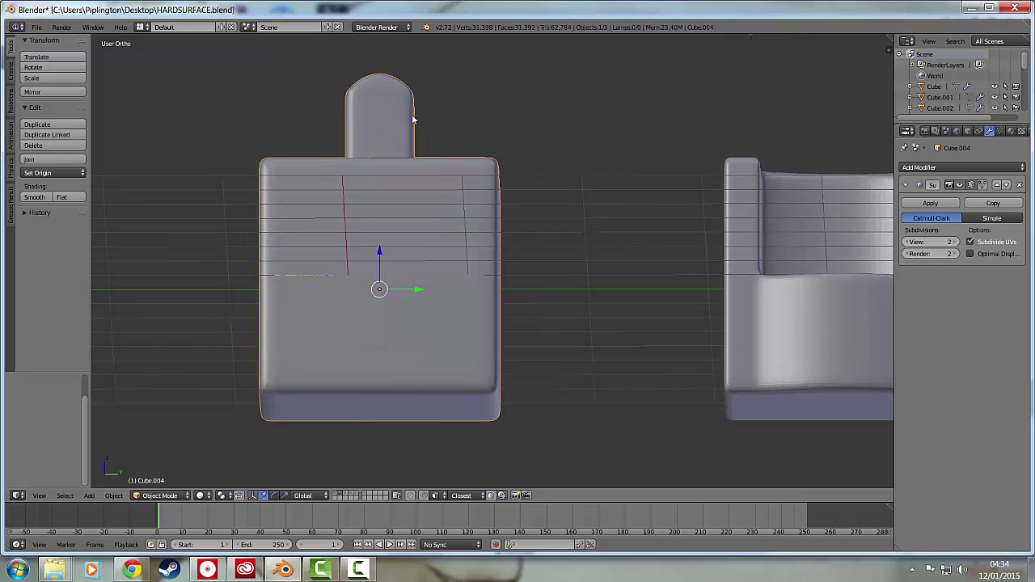
pyautogui.moveTo(400, 87); pyautogui.dragTo(385, 102, button='middle')
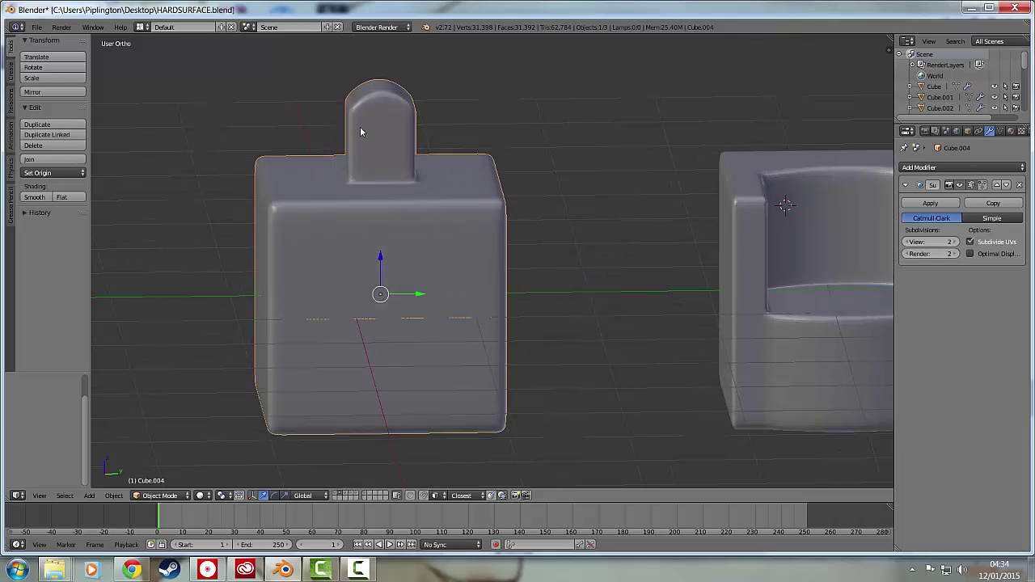
pyautogui.moveTo(351, 230); pyautogui.dragTo(436, 227, button='middle')
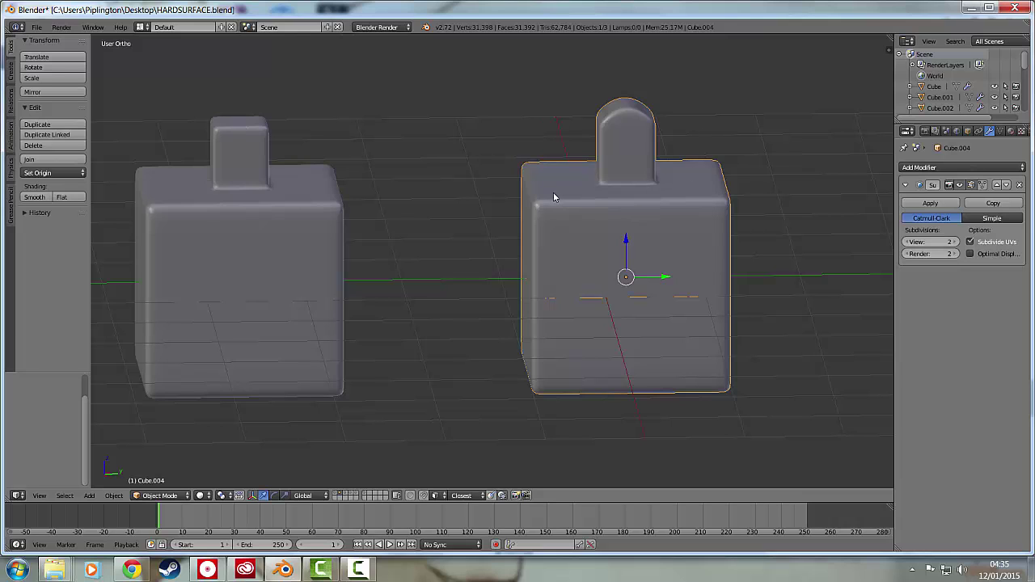
# Highlight the three middle vertical edge loops that run through the round-topped post in Edit Mode.
pyautogui.press('Tab')
pyautogui.moveTo(685, 214); pyautogui.dragTo(616, 192, button='middle')
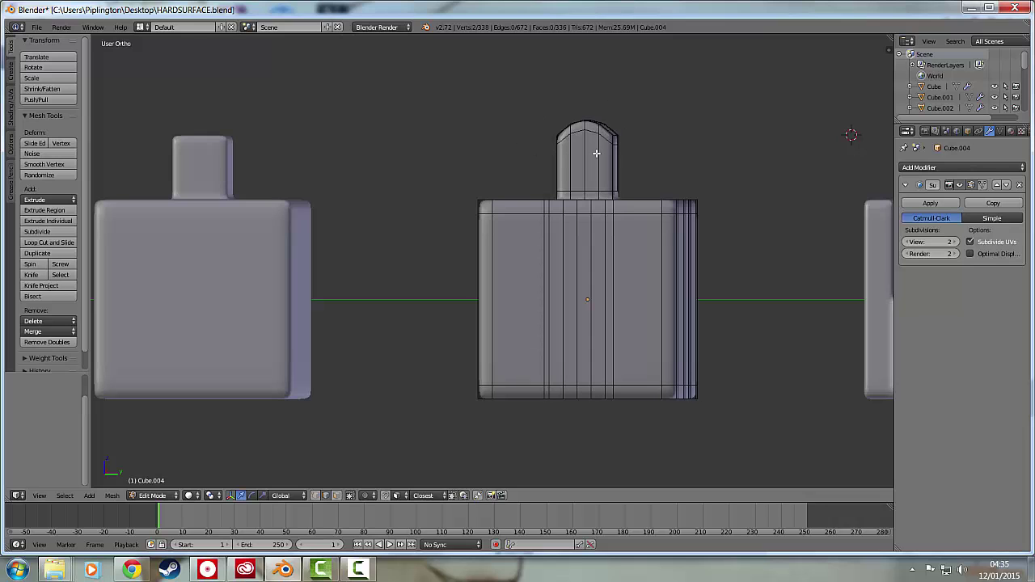
pyautogui.moveTo(581, 122); pyautogui.dragTo(587, 187, button='middle')
pyautogui.keyDown('alt'); pyautogui.rightClick(539, 225); pyautogui.keyUp('alt')
pyautogui.keyDown('alt'); pyautogui.keyDown('shift'); pyautogui.rightClick(559, 220); pyautogui.keyUp('shift'); pyautogui.keyUp('alt')
pyautogui.keyDown('alt'); pyautogui.keyDown('shift'); pyautogui.rightClick(570, 217); pyautogui.keyUp('shift'); pyautogui.keyUp('alt')
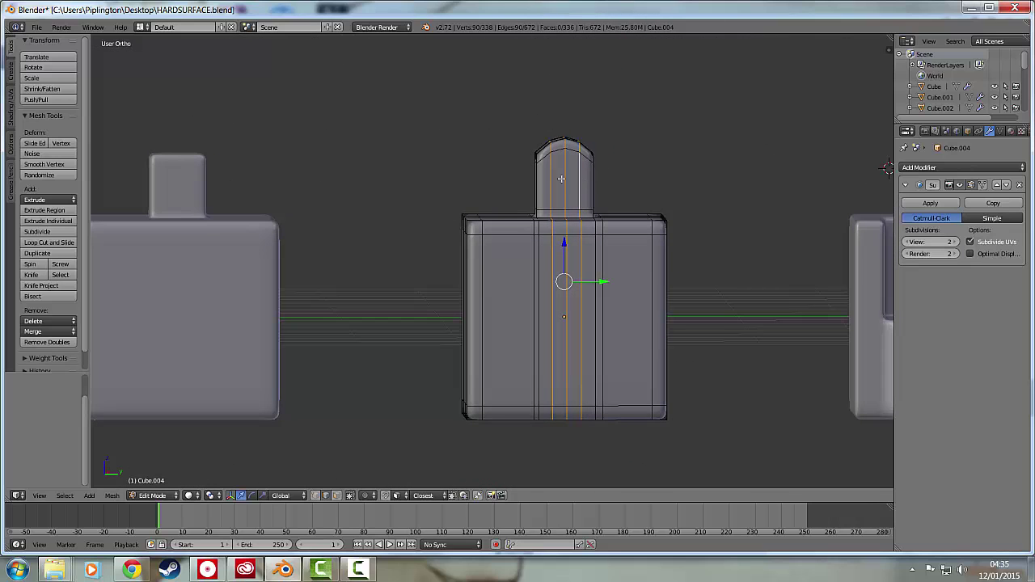
# Slide the left of the three middle loops toward the post's side by about -0.337 and inspect the rounded top.
pyautogui.keyDown('alt'); pyautogui.rightClick(552, 174); pyautogui.keyUp('alt')
pyautogui.press('g')
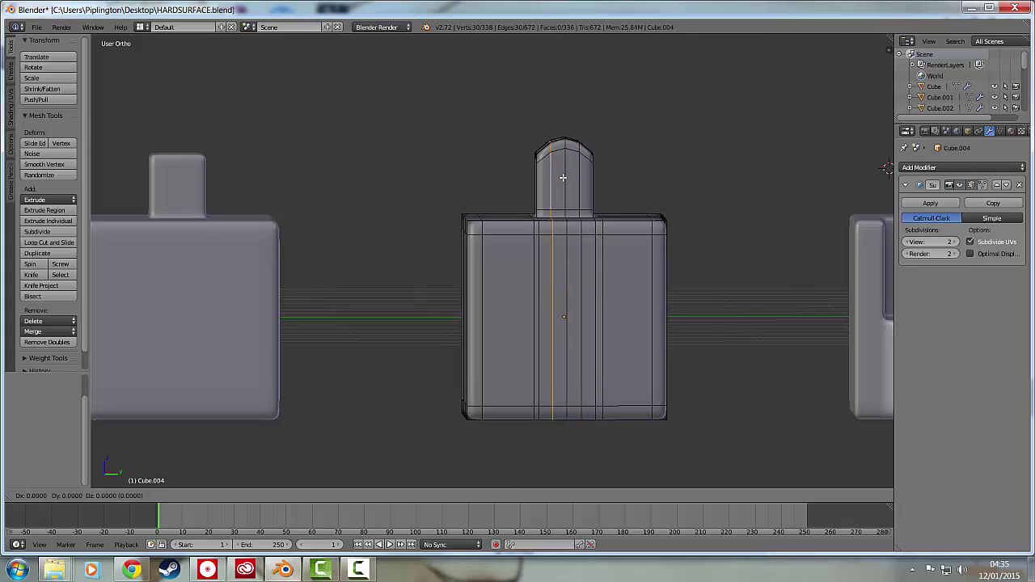
pyautogui.press('g')
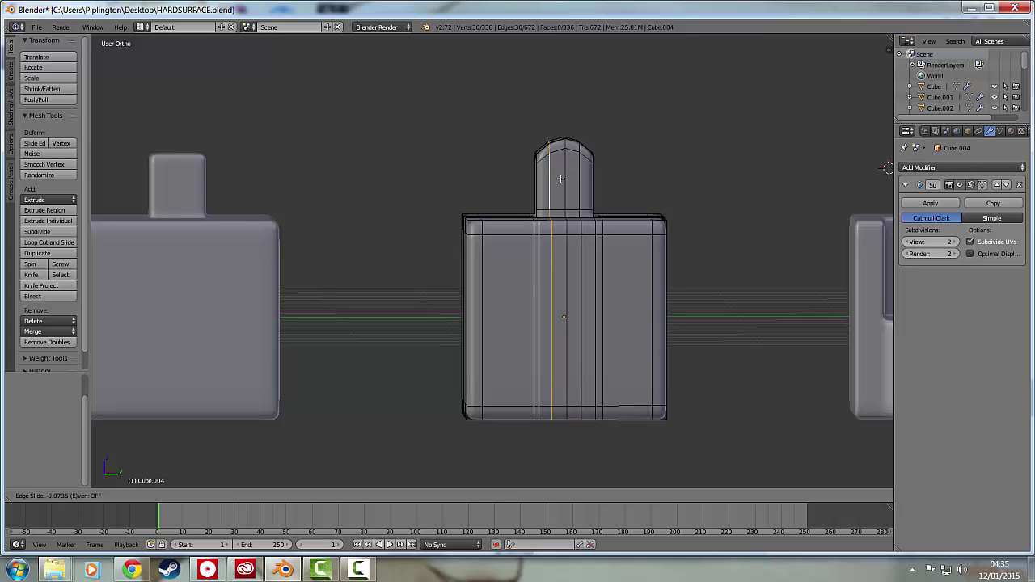
pyautogui.click(558, 180)
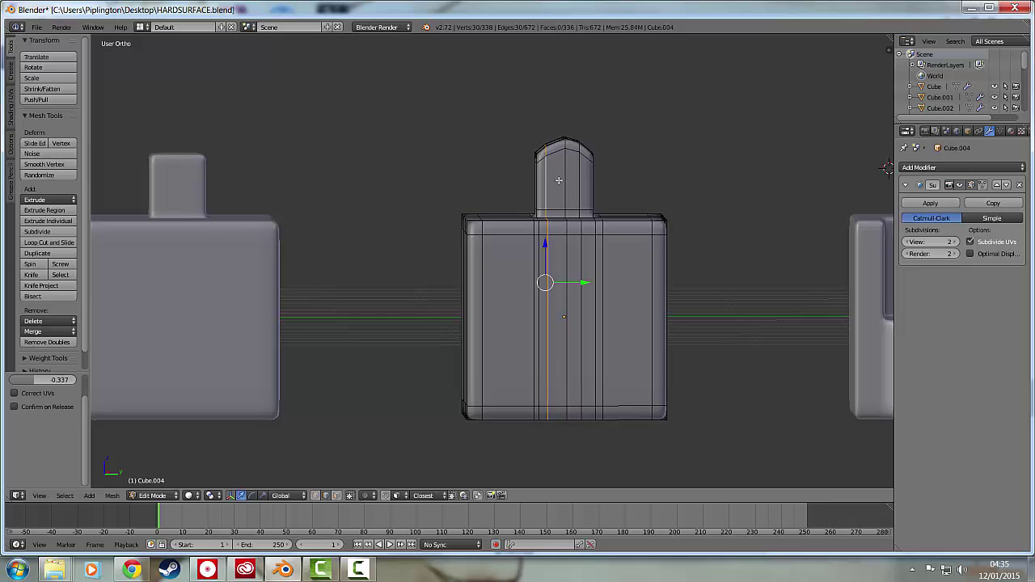
pyautogui.press('Tab')
pyautogui.moveTo(610, 200)
pyautogui.mouseDown(button='middle')
pyautogui.moveTo(628, 199)
pyautogui.moveTo(642, 247)
pyautogui.moveTo(596, 207)
pyautogui.mouseUp(button='middle')
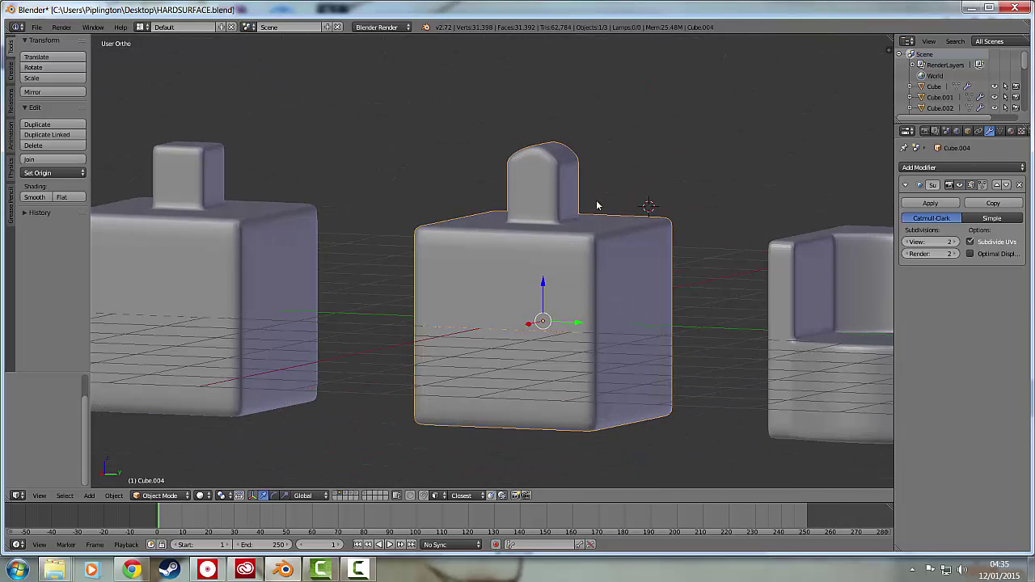
pyautogui.moveTo(555, 213); pyautogui.dragTo(580, 167, button='middle')
# Highlight the edges running front to back along the left side of the post's rounded top.
pyautogui.press('Tab')
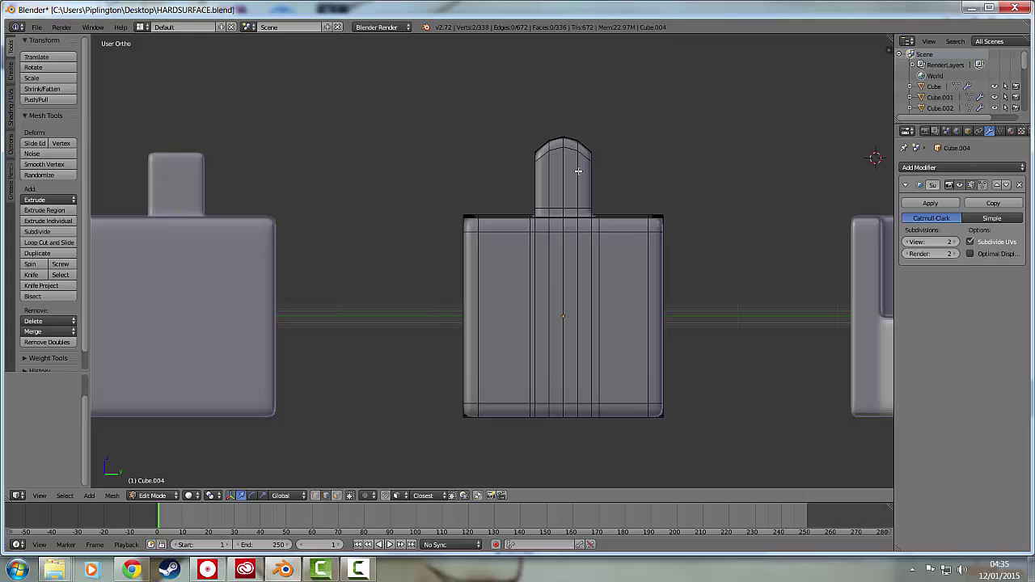
pyautogui.moveTo(555, 61); pyautogui.dragTo(587, 130, button='middle')
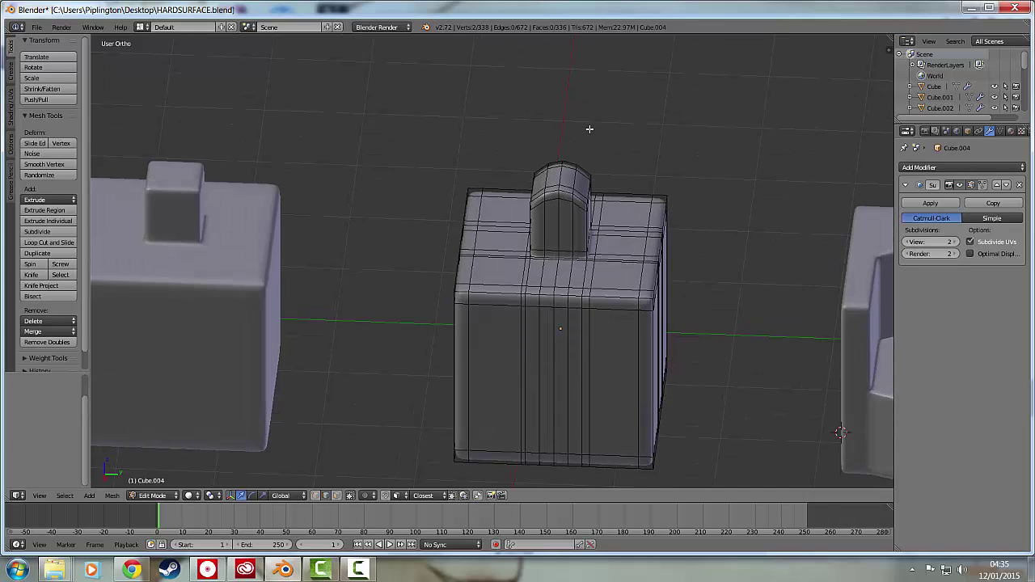
pyautogui.scroll(3, 613, 164)
pyautogui.keyDown('shift'); pyautogui.moveTo(628, 168); pyautogui.dragTo(531, 219, button='middle'); pyautogui.keyUp('shift')
pyautogui.keyDown('alt'); pyautogui.rightClick(491, 171); pyautogui.keyUp('alt')
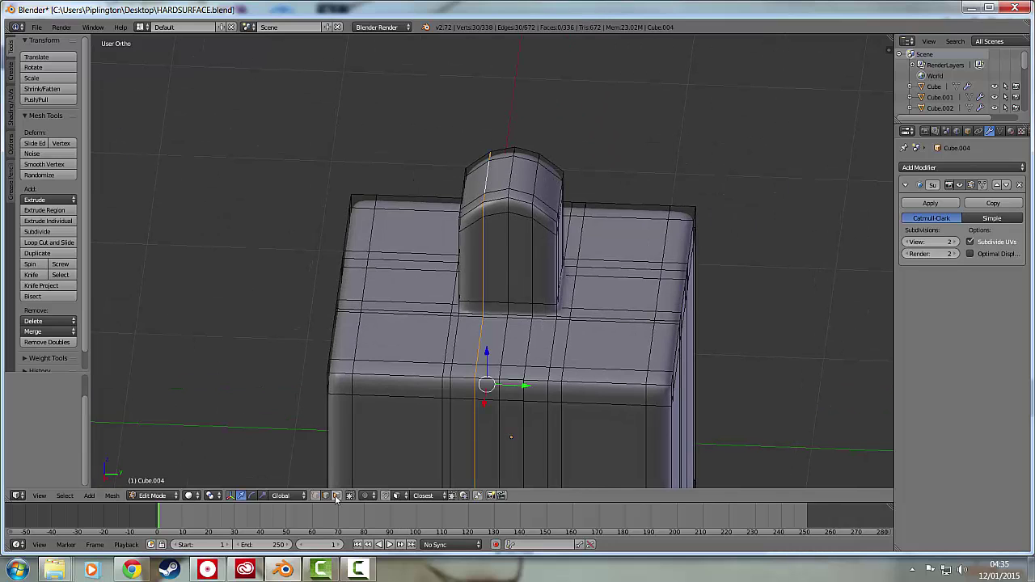
pyautogui.rightClick(484, 197)
pyautogui.keyDown('shift'); pyautogui.rightClick(489, 158); pyautogui.keyUp('shift')
pyautogui.moveTo(512, 176); pyautogui.dragTo(529, 155, button='middle')
pyautogui.keyDown('shift'); pyautogui.rightClick(522, 140); pyautogui.keyUp('shift')
pyautogui.keyDown('shift'); pyautogui.rightClick(517, 121); pyautogui.keyUp('shift')
pyautogui.keyDown('shift'); pyautogui.rightClick(527, 130); pyautogui.keyUp('shift')
pyautogui.moveTo(527, 129); pyautogui.dragTo(521, 116, button='middle')
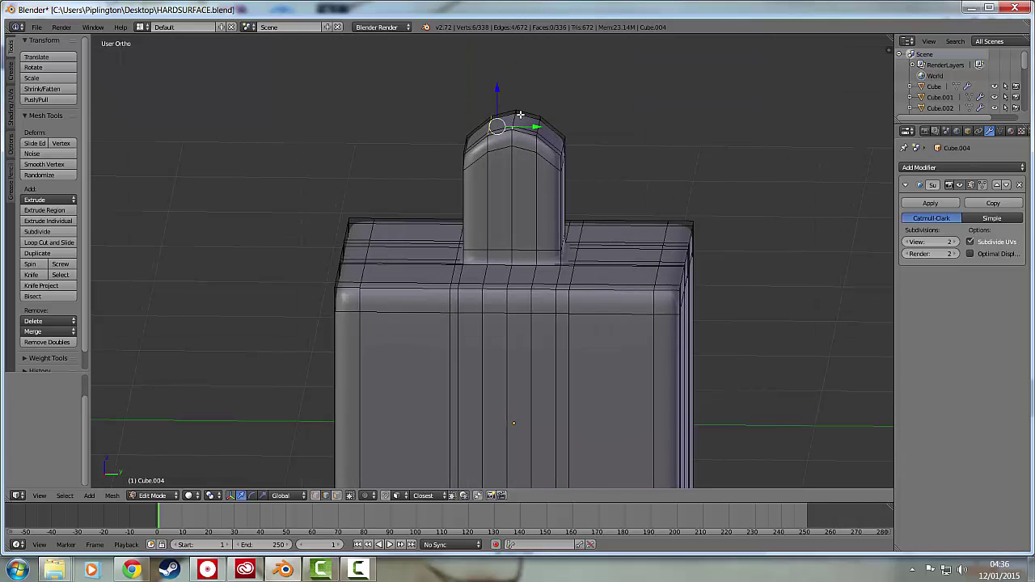
# Cut a loop near the right side of the round-topped post with slide factor -0.553, inspect it, and undo it.
pyautogui.scroll(-3, 558, 142)
pyautogui.moveTo(558, 142); pyautogui.dragTo(561, 148, button='middle')
pyautogui.moveTo(523, 214); pyautogui.dragTo(530, 254, button='middle')
pyautogui.scroll(4, 583, 259)
pyautogui.hotkey('ctrl', 'r')
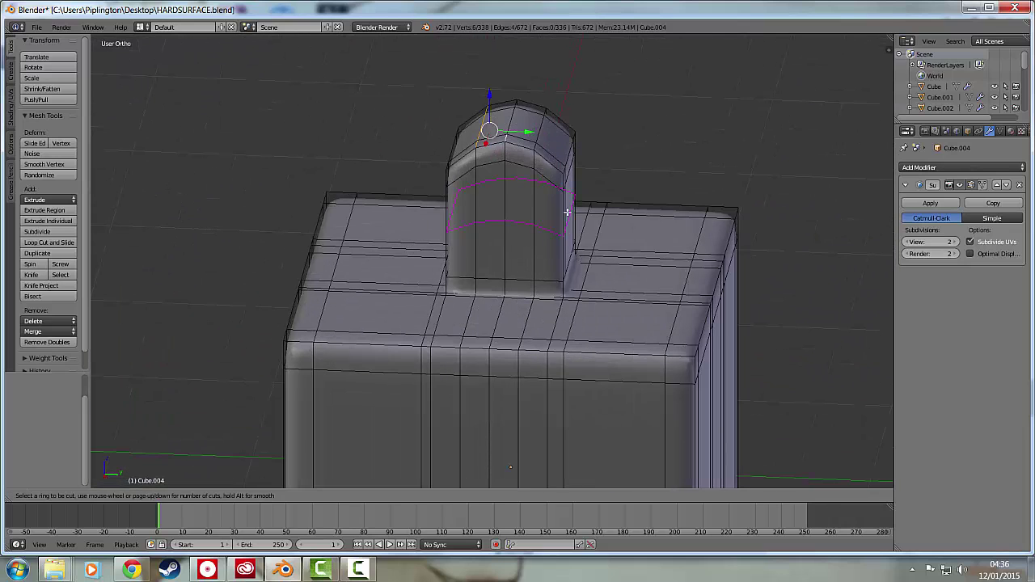
pyautogui.click(553, 154)
pyautogui.click(560, 164)
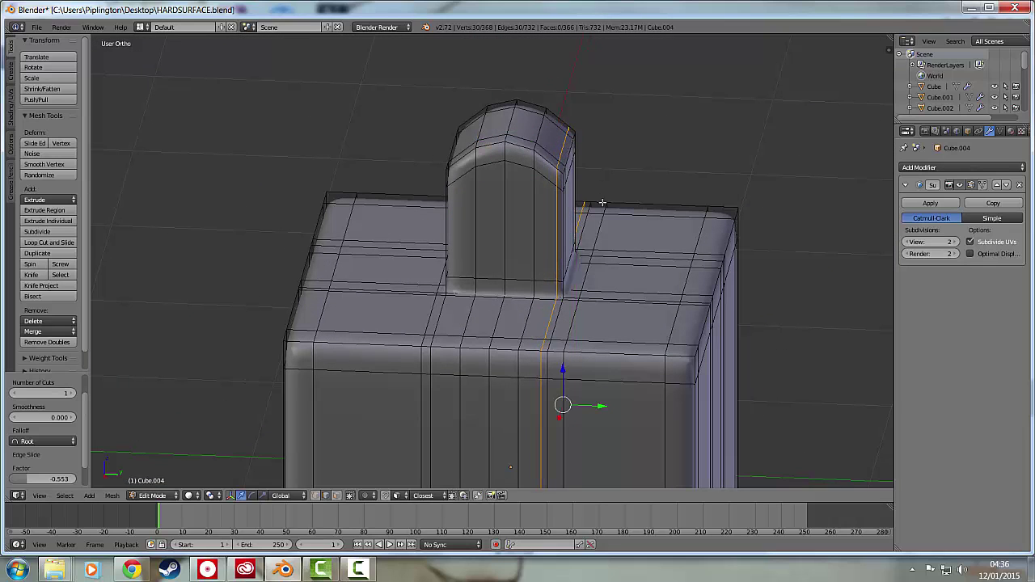
pyautogui.moveTo(605, 212); pyautogui.dragTo(582, 187, button='middle')
pyautogui.press('Tab')
pyautogui.press('Tab')
pyautogui.hotkey('ctrl', 'z')
# Cut a vertical loop just right of the rounded post's centre with slide factor 0.136 and inspect the top.
pyautogui.hotkey('ctrl', 'r')
pyautogui.click(527, 78)
pyautogui.click(526, 79)
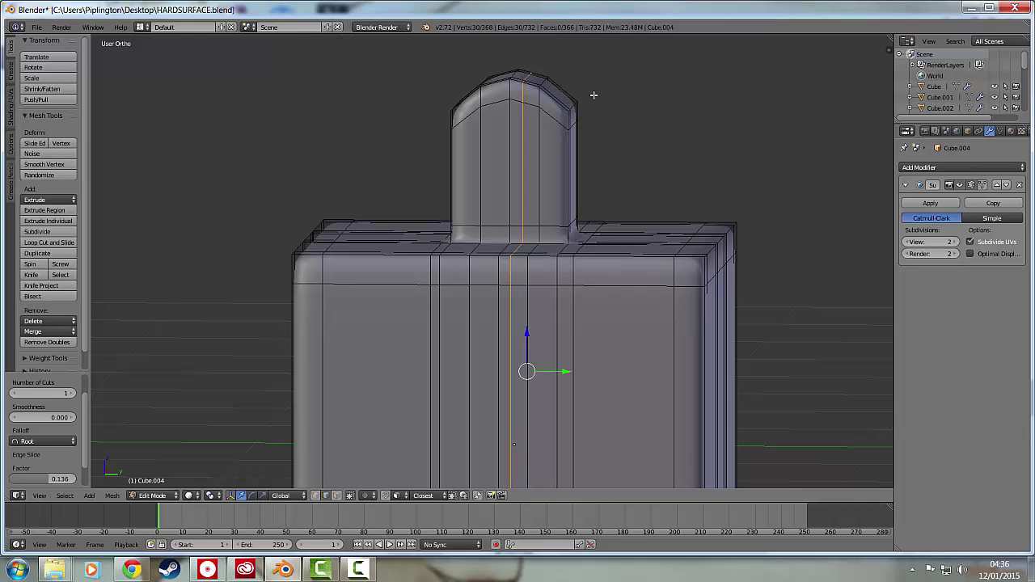
pyautogui.press('Tab')
pyautogui.moveTo(585, 102); pyautogui.dragTo(539, 54, button='middle')
pyautogui.moveTo(633, 99); pyautogui.dragTo(613, 126, button='middle')
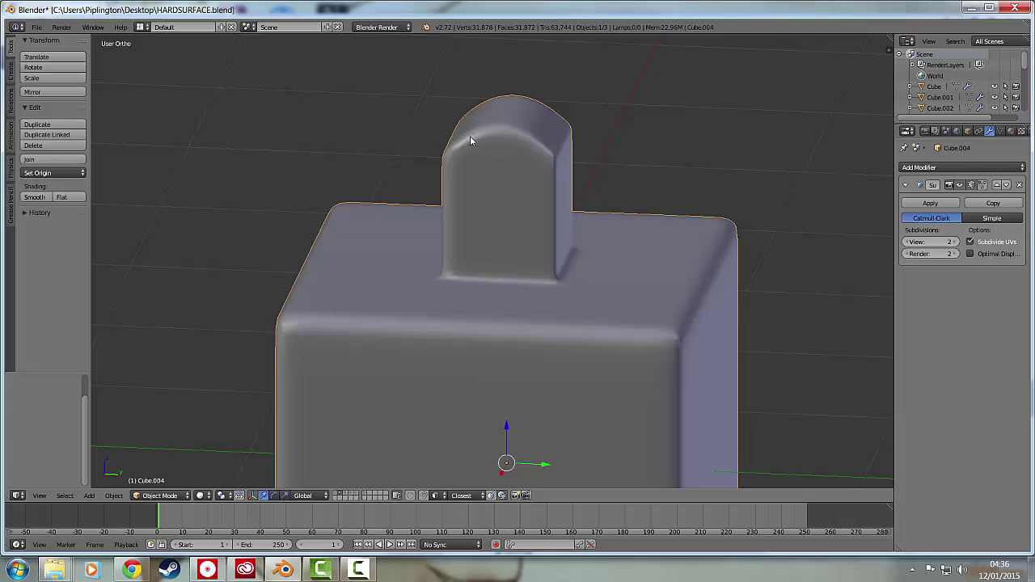
# Highlight the extra edge loop beside the rounded post's right corner and check the smoothed shape in Object Mode.
pyautogui.press('Tab')
pyautogui.keyDown('alt'); pyautogui.rightClick(539, 131); pyautogui.keyUp('alt')
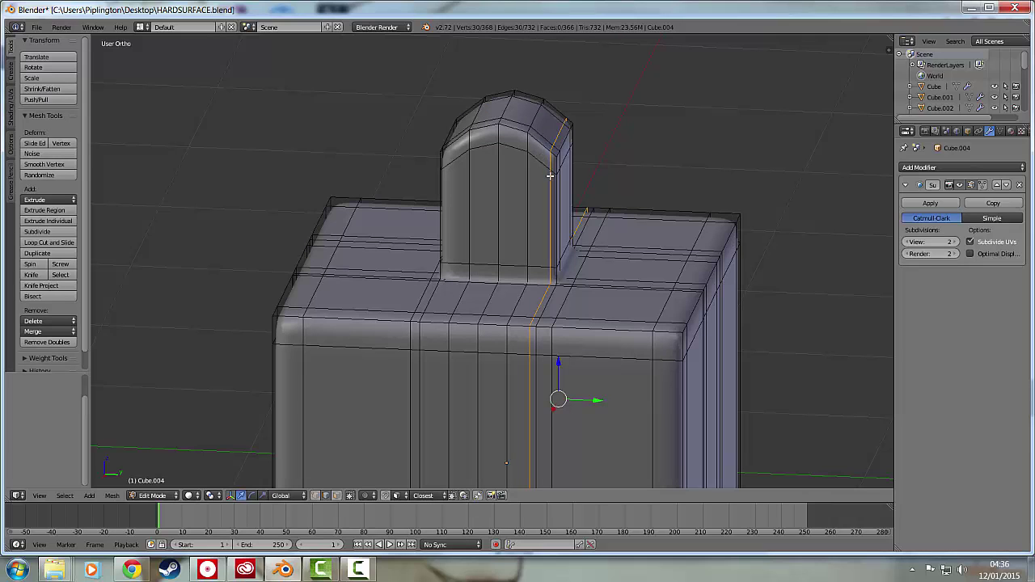
pyautogui.click(577, 174)
pyautogui.press('Tab')
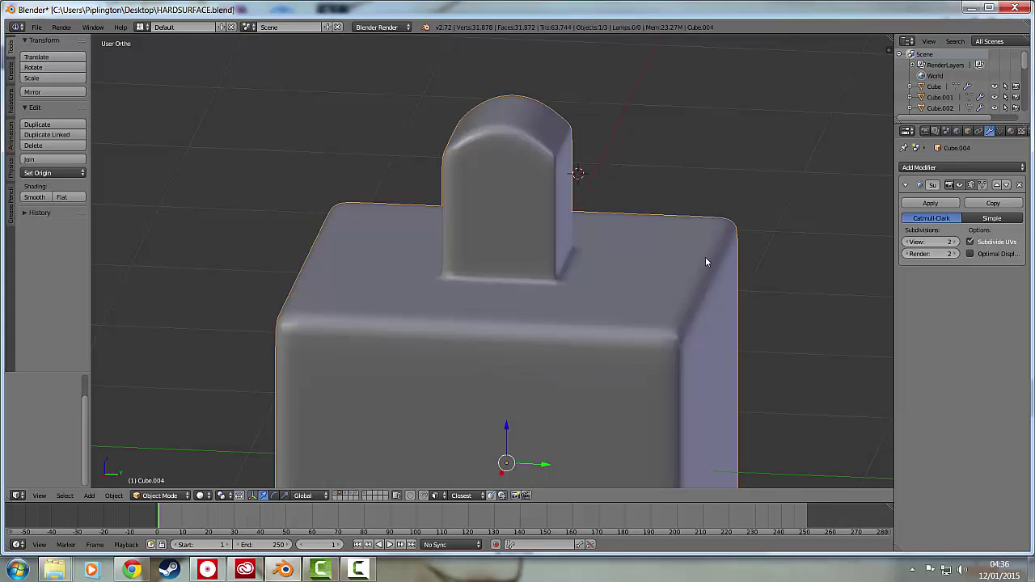
# Select the chair-shaped cube with the curved cut-out and open its mesh in Edit Mode.
pyautogui.keyDown('shift'); pyautogui.moveTo(706, 254); pyautogui.dragTo(578, 131, button='middle'); pyautogui.keyUp('shift')
pyautogui.scroll(-3, 648, 184)
pyautogui.keyDown('shift'); pyautogui.moveTo(654, 180); pyautogui.dragTo(446, 197, button='middle'); pyautogui.keyUp('shift')
pyautogui.rightClick(518, 208)
pyautogui.keyDown('shift'); pyautogui.moveTo(524, 201); pyautogui.dragTo(421, 202, button='middle'); pyautogui.keyUp('shift')
pyautogui.scroll(3, 482, 243)
pyautogui.moveTo(481, 245); pyautogui.dragTo(464, 200, button='middle')
pyautogui.press('Tab')
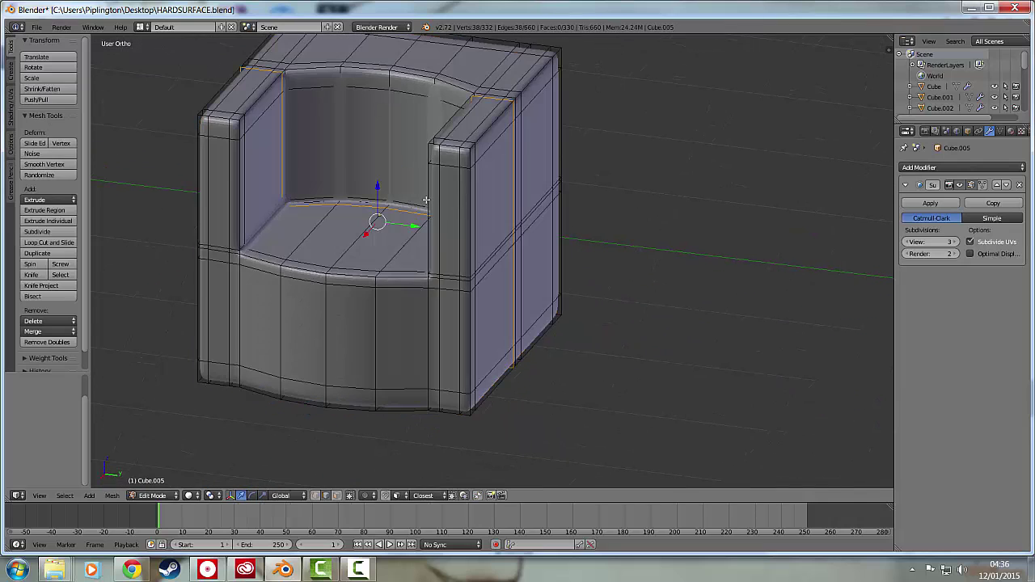
# Hide the chair-shaped cube's subdivision preview and select the seat face beside the left arm in face selection mode.
pyautogui.scroll(-3, 430, 194)
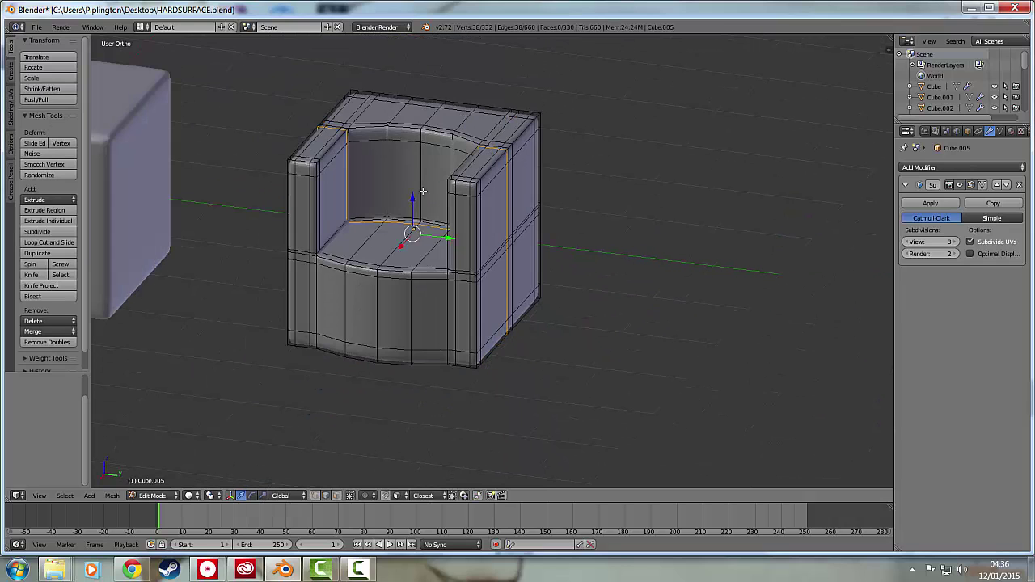
pyautogui.scroll(5, 429, 191)
pyautogui.scroll(-3, 427, 191)
pyautogui.scroll(-2, 427, 191)
pyautogui.moveTo(427, 191); pyautogui.dragTo(415, 227, button='middle')
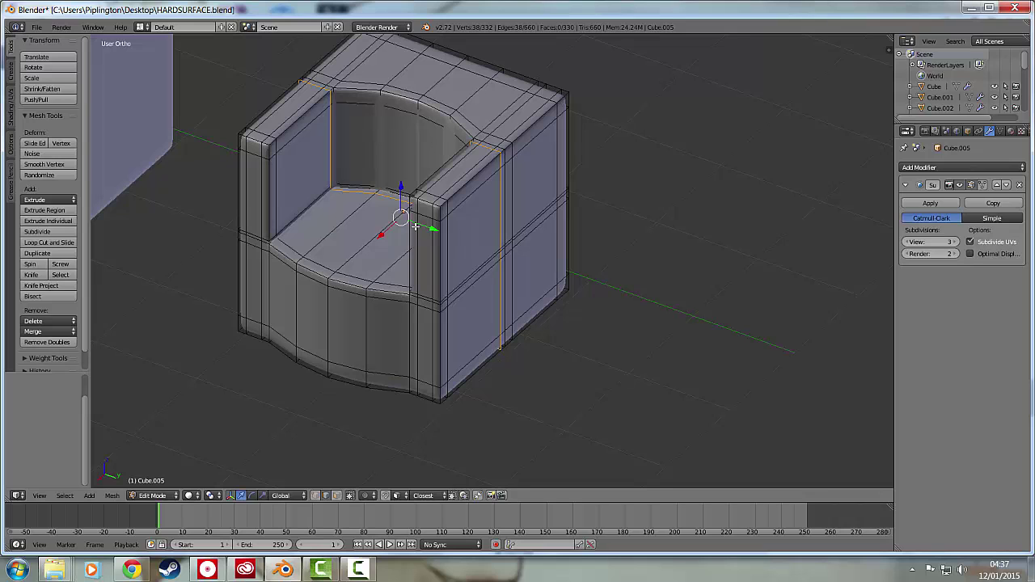
pyautogui.click(969, 185)
pyautogui.moveTo(368, 109); pyautogui.dragTo(415, 122, button='middle')
pyautogui.click(338, 495)
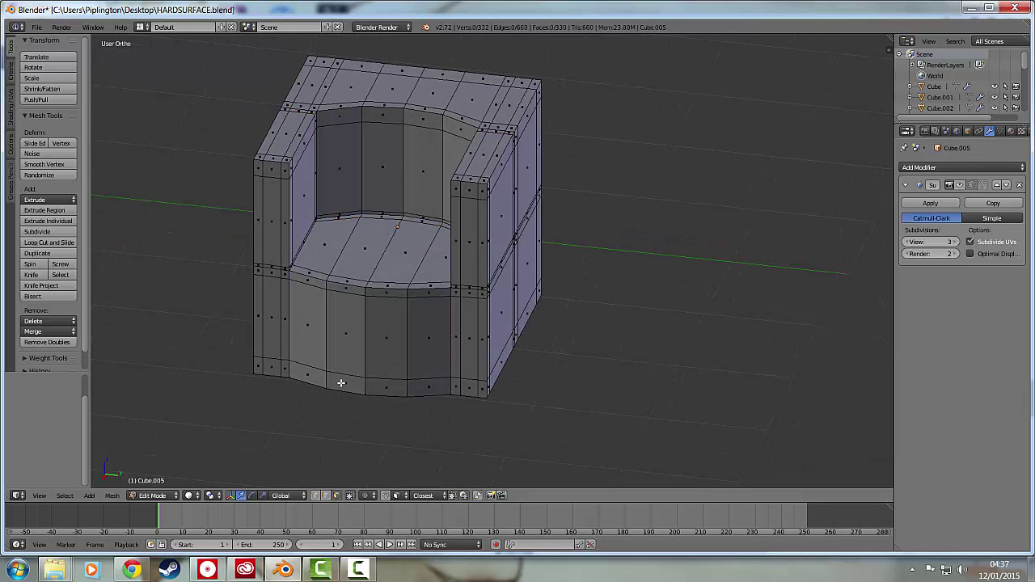
pyautogui.rightClick(315, 242)
pyautogui.moveTo(468, 184); pyautogui.dragTo(388, 232, button='middle')
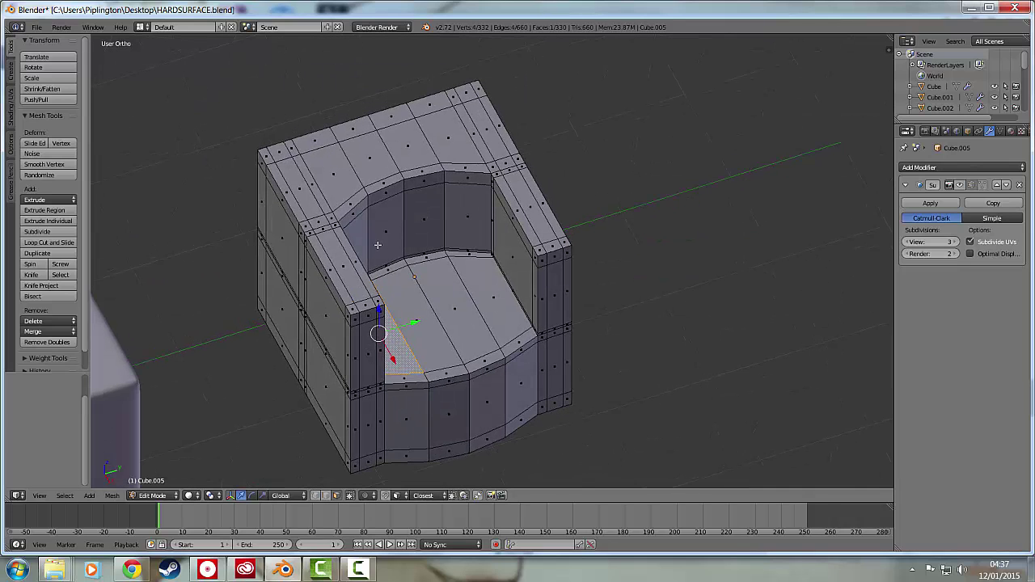
pyautogui.moveTo(437, 289); pyautogui.dragTo(385, 244, button='middle')
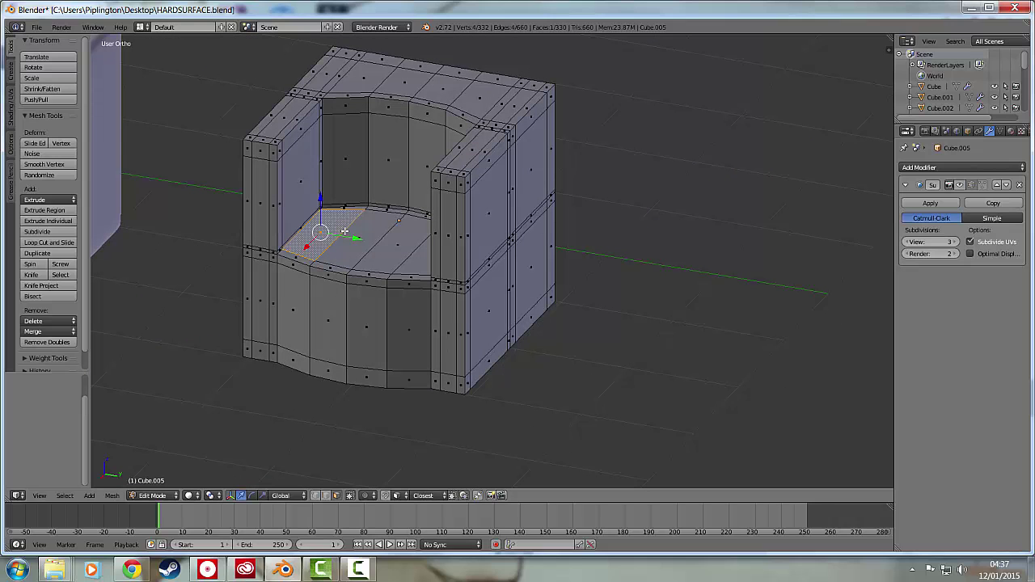
# Examine the topology around the chair-shaped cube's seat and curved cut-out from several angles and distances.
pyautogui.scroll(-4, 381, 200)
pyautogui.moveTo(377, 199); pyautogui.dragTo(436, 196, button='middle')
pyautogui.scroll(3, 479, 240)
pyautogui.moveTo(478, 240); pyautogui.dragTo(442, 222, button='middle')
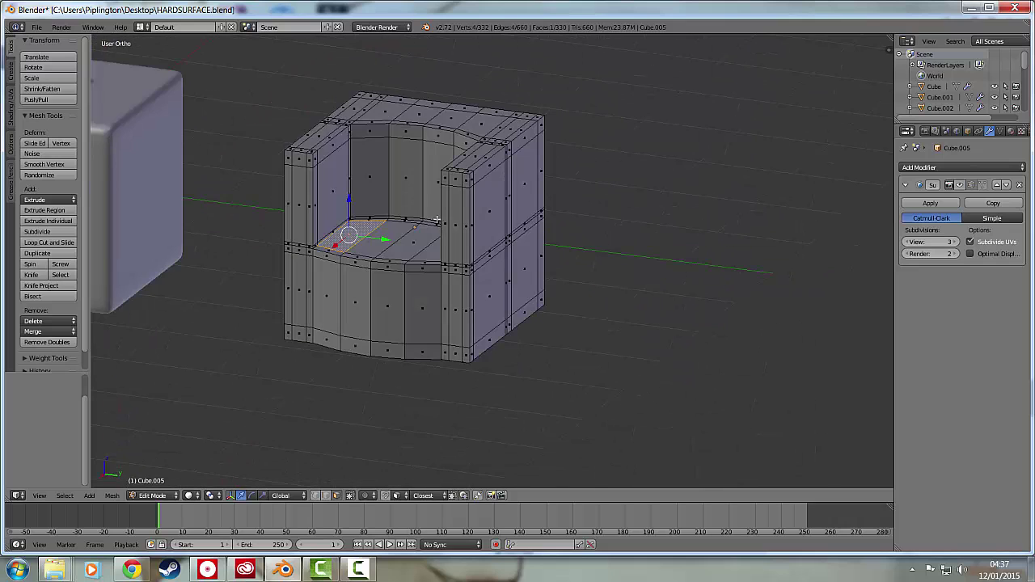
pyautogui.scroll(-2, 437, 219)
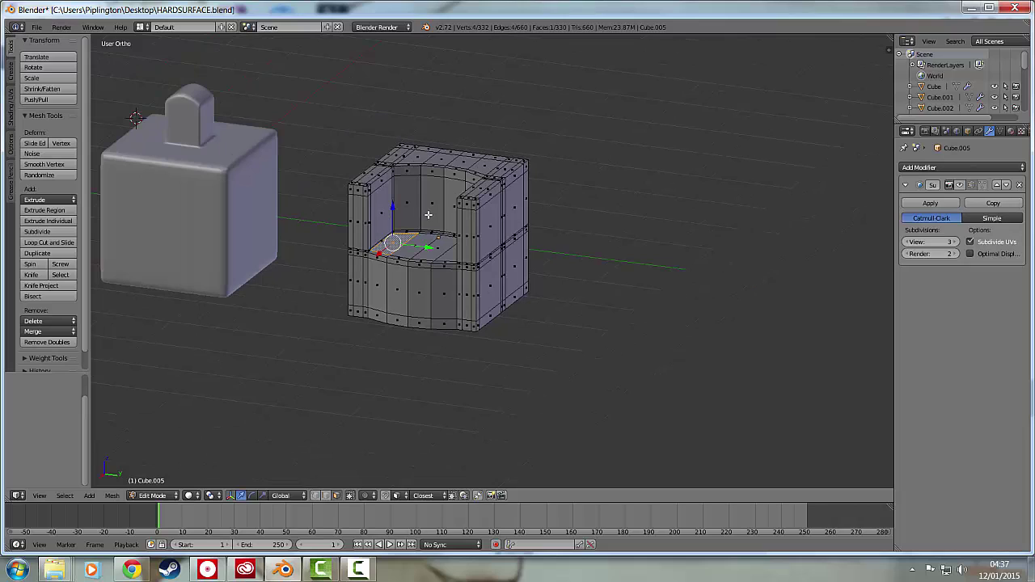
pyautogui.moveTo(524, 172); pyautogui.dragTo(469, 286, button='middle')
pyautogui.scroll(5, 414, 248)
pyautogui.moveTo(394, 272); pyautogui.dragTo(357, 310, button='middle')
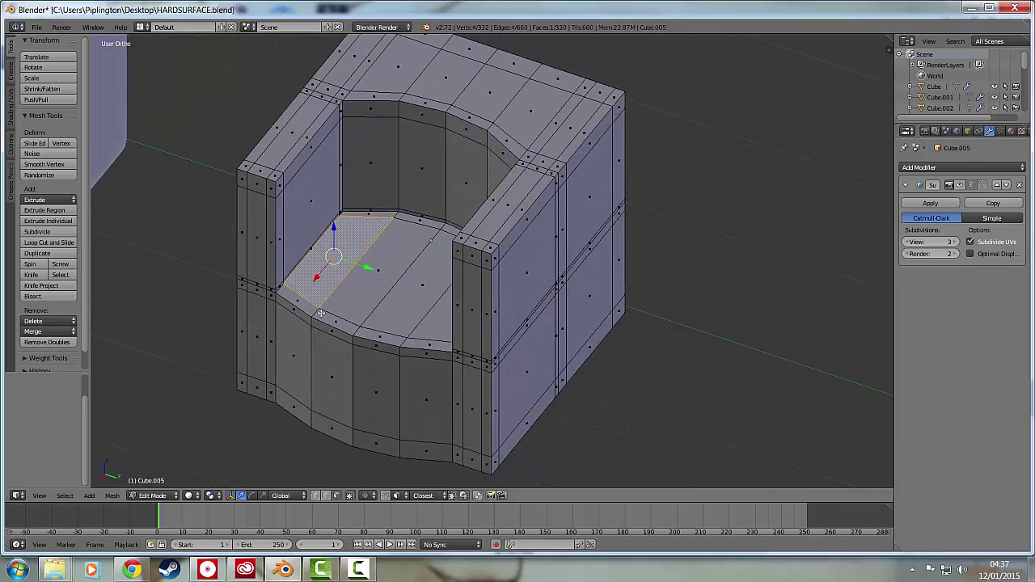
# Try selecting the faces around the inside of the left arm, individually and as face loops.
pyautogui.keyDown('shift'); pyautogui.rightClick(304, 303); pyautogui.keyUp('shift')
pyautogui.keyDown('shift'); pyautogui.rightClick(279, 287); pyautogui.keyUp('shift')
pyautogui.keyDown('shift'); pyautogui.rightClick(282, 244); pyautogui.keyUp('shift')
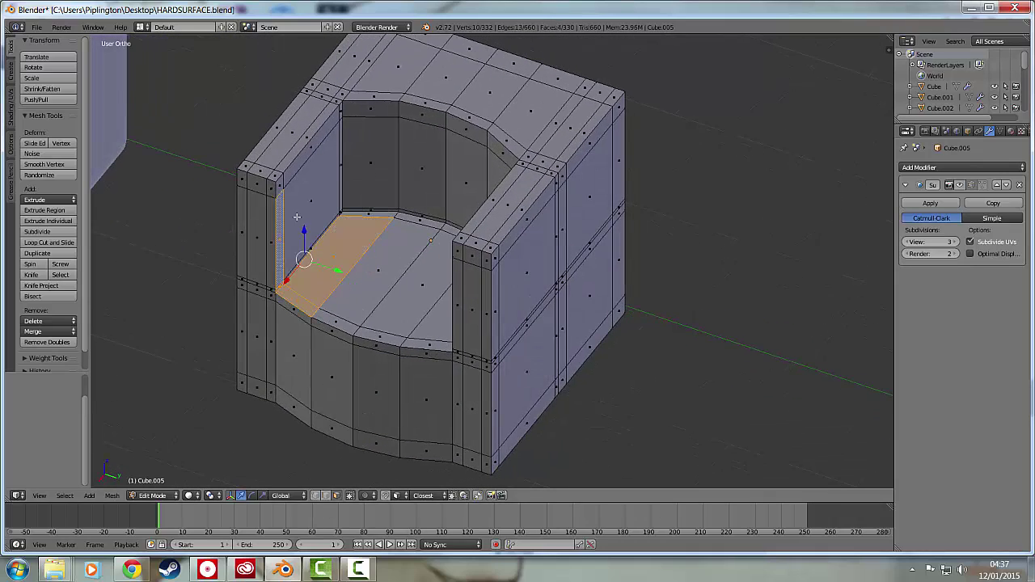
pyautogui.keyDown('shift'); pyautogui.rightClick(280, 186); pyautogui.keyUp('shift')
pyautogui.keyDown('shift'); pyautogui.rightClick(302, 159); pyautogui.keyUp('shift')
pyautogui.keyDown('shift'); pyautogui.rightClick(308, 169); pyautogui.keyUp('shift')
pyautogui.keyDown('shift'); pyautogui.rightClick(340, 115); pyautogui.keyUp('shift')
pyautogui.keyDown('shift'); pyautogui.rightClick(342, 141); pyautogui.keyUp('shift')
pyautogui.keyDown('alt'); pyautogui.rightClick(303, 173); pyautogui.keyUp('alt')
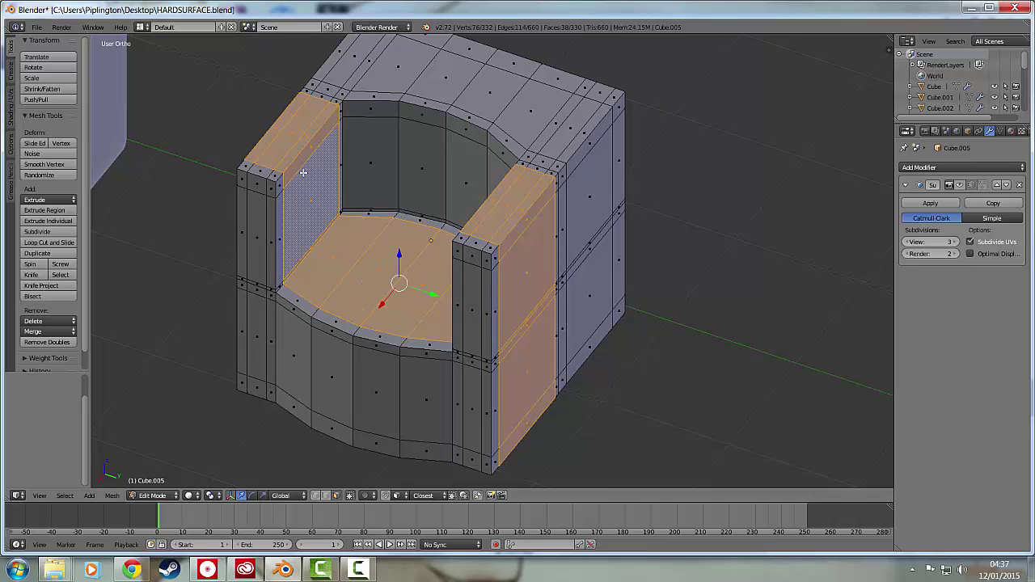
pyautogui.keyDown('alt'); pyautogui.rightClick(279, 185); pyautogui.keyUp('alt')
pyautogui.rightClick(287, 185)
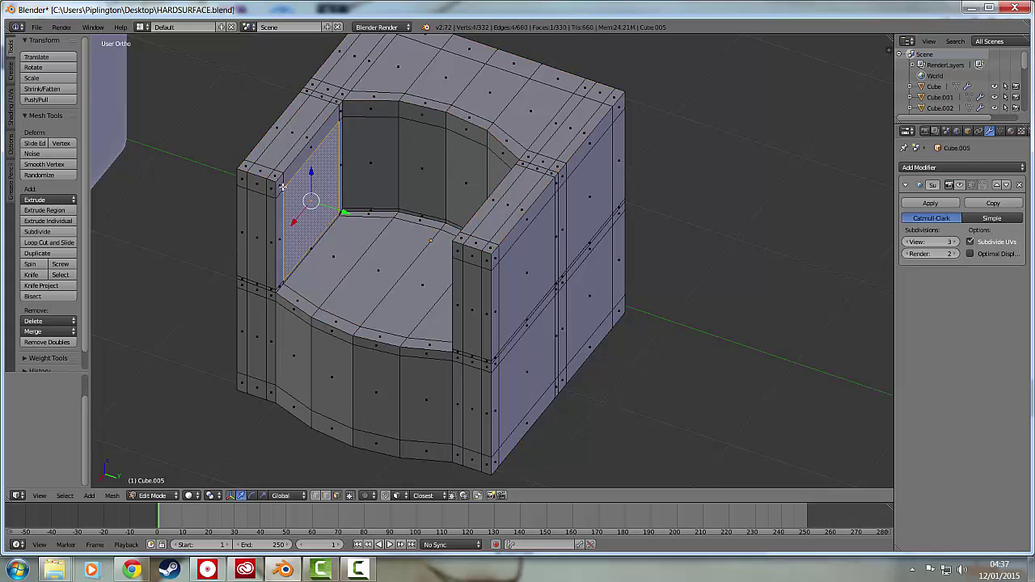
# Select the narrow face loop running around the curved cut-out's rim and delete its faces.
pyautogui.moveTo(401, 140); pyautogui.dragTo(502, 152, button='middle')
pyautogui.keyDown('alt'); pyautogui.rightClick(605, 183); pyautogui.keyUp('alt')
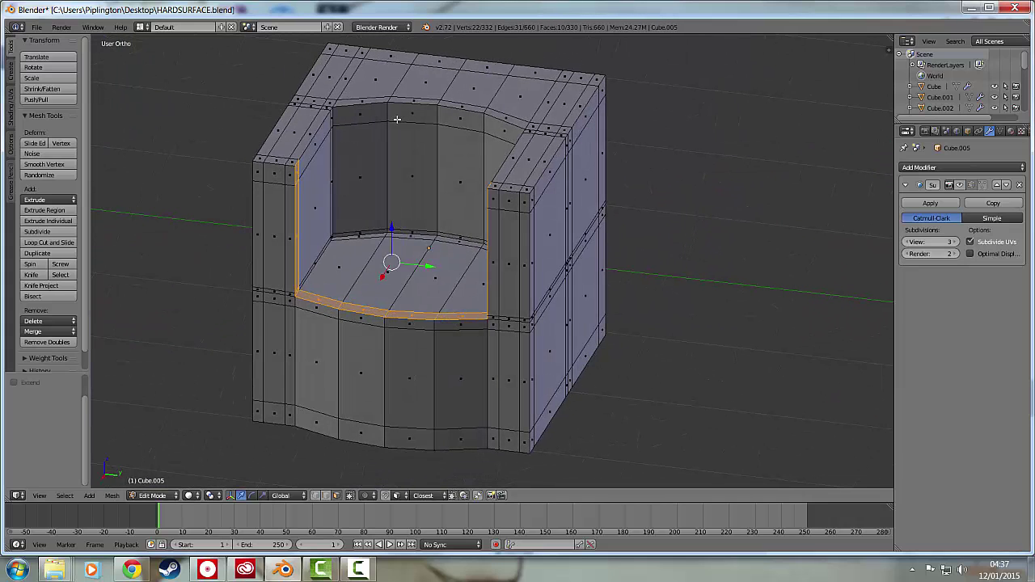
pyautogui.keyDown('alt'); pyautogui.rightClick(317, 148); pyautogui.keyUp('alt')
pyautogui.moveTo(316, 148); pyautogui.dragTo(443, 253, button='middle')
pyautogui.press('x')
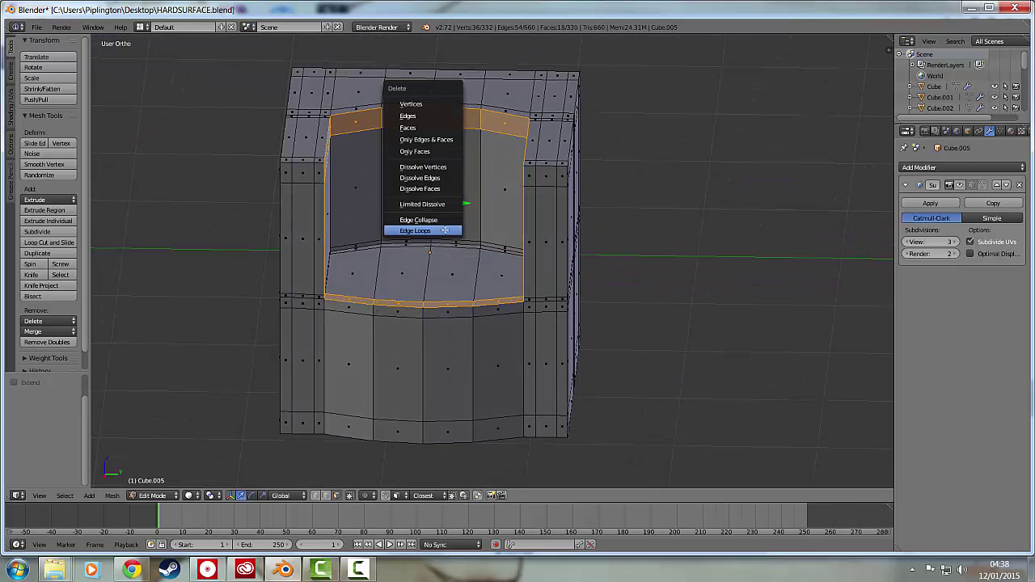
pyautogui.click(429, 127)
# Select the whole linked island of remaining seat, back and arm faces inside the cut-out and delete it.
pyautogui.moveTo(432, 132); pyautogui.dragTo(396, 223, button='middle')
pyautogui.keyDown('alt'); pyautogui.rightClick(330, 277); pyautogui.keyUp('alt')
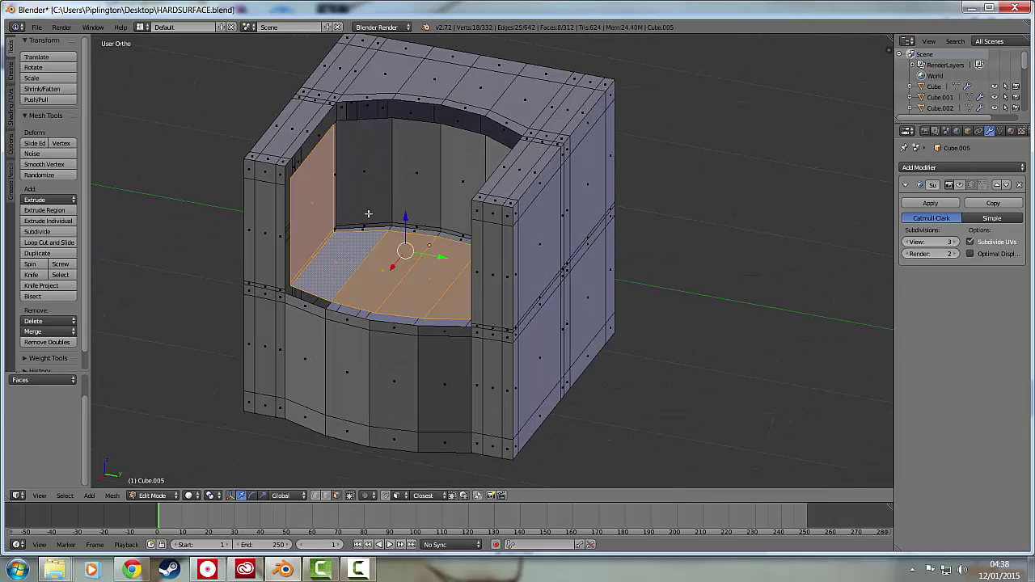
pyautogui.keyDown('shift'); pyautogui.rightClick(363, 225); pyautogui.keyUp('shift')
pyautogui.keyDown('alt'); pyautogui.keyDown('shift'); pyautogui.rightClick(403, 229); pyautogui.keyUp('shift'); pyautogui.keyUp('alt')
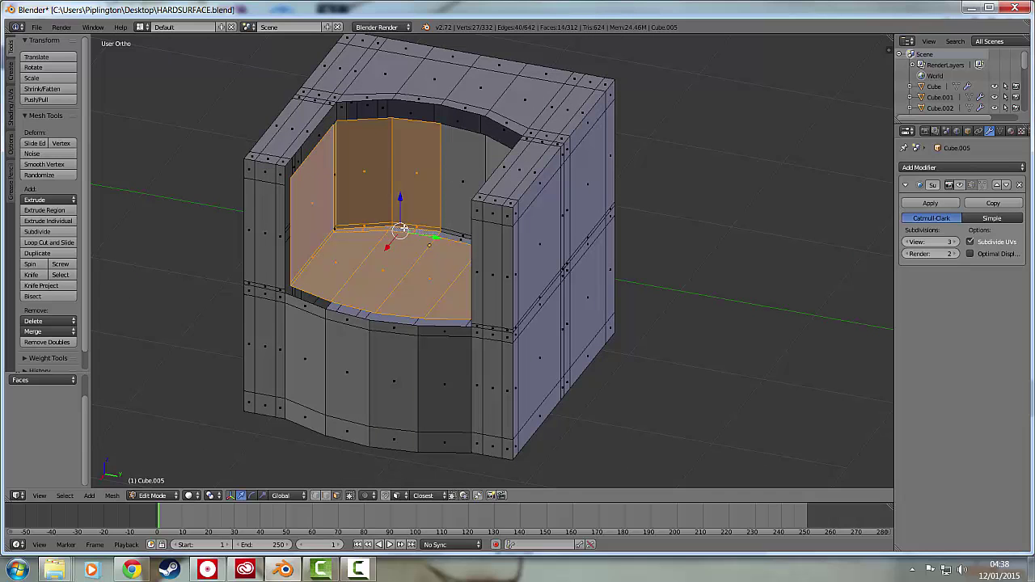
pyautogui.moveTo(451, 237); pyautogui.dragTo(457, 276, button='middle')
pyautogui.press('l')
pyautogui.press('x')
pyautogui.click(482, 240)
pyautogui.scroll(4, 446, 216)
pyautogui.scroll(-2, 446, 216)
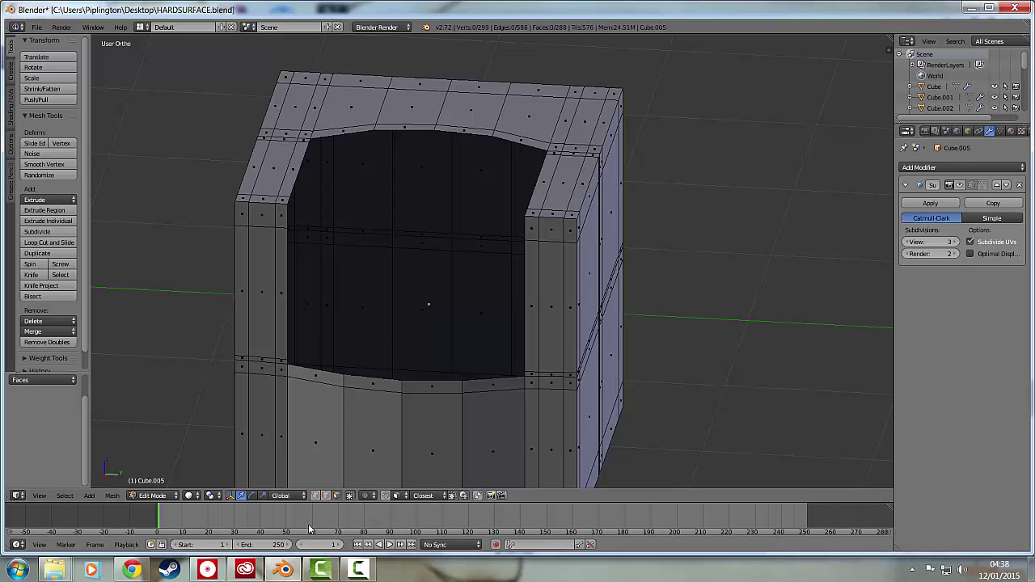
# Try extruding the opening's boundary edge loop in place and scaling it inward along Z to about 0.84.
pyautogui.click(327, 496)
pyautogui.keyDown('alt'); pyautogui.click(391, 377); pyautogui.keyUp('alt')
pyautogui.moveTo(409, 361); pyautogui.dragTo(376, 374, button='middle')
pyautogui.press('e')
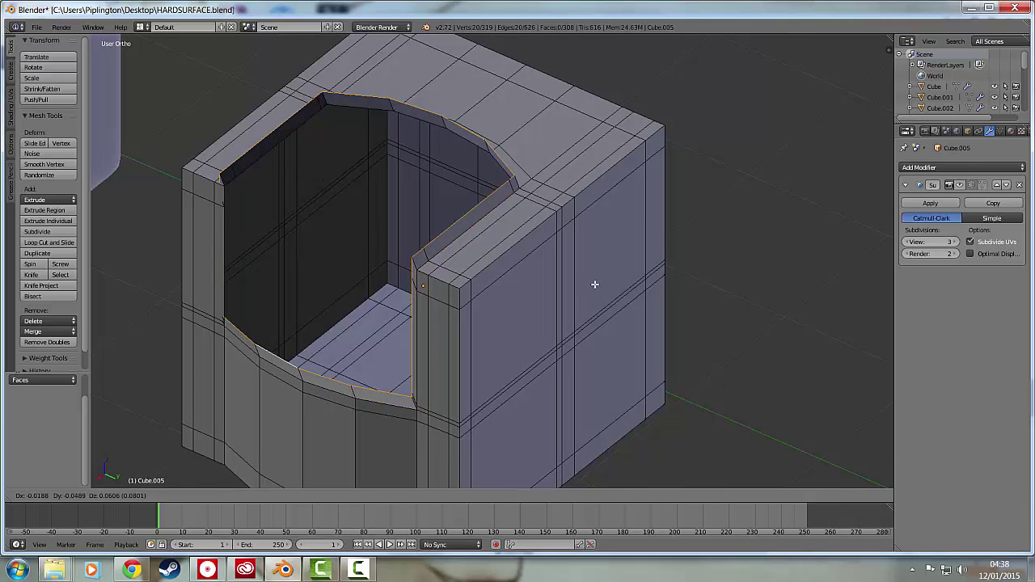
pyautogui.rightClick(615, 288)
pyautogui.moveTo(608, 291); pyautogui.dragTo(635, 283, button='middle')
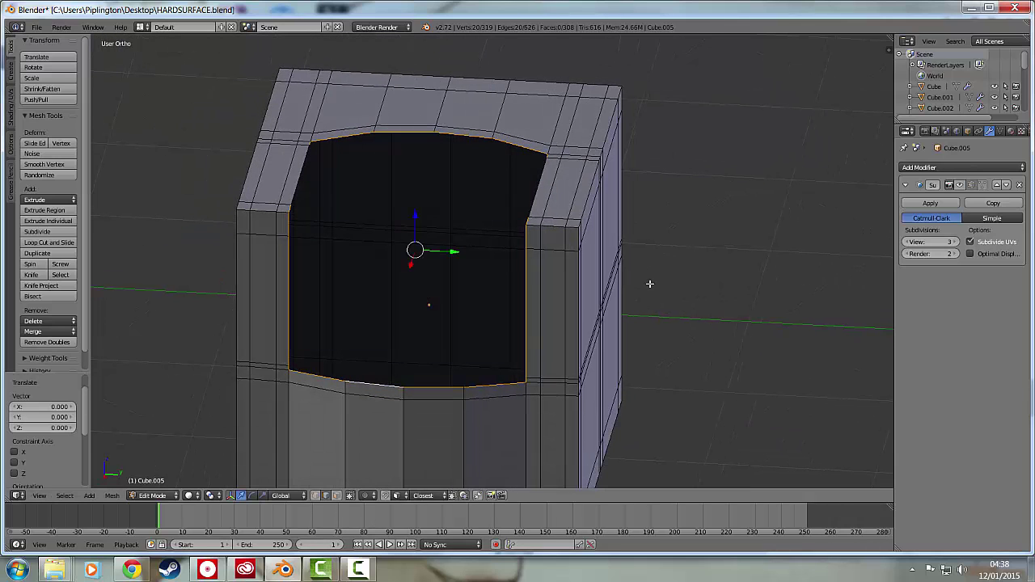
pyautogui.press('s')
pyautogui.press('z')
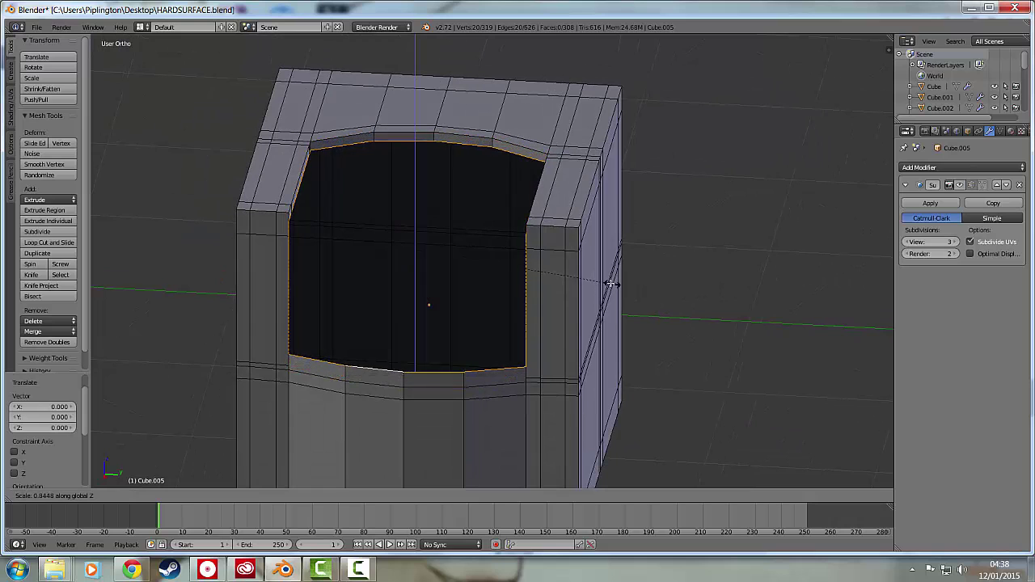
pyautogui.click(615, 282)
# Try scaling the extruded boundary loop uniformly, then undo the trial scaling and extrusion.
pyautogui.moveTo(614, 282); pyautogui.dragTo(695, 243, button='middle')
pyautogui.press('s')
pyautogui.rightClick(699, 245)
pyautogui.hotkey('ctrl', 'z')
pyautogui.hotkey('ctrl', 'z')
# Try extruding the opening's boundary loop in place again and scaling it inward uniformly to 0.734.
pyautogui.moveTo(771, 237); pyautogui.dragTo(668, 245, button='middle')
pyautogui.press('e')
pyautogui.rightClick(770, 238)
pyautogui.press('s')
pyautogui.click(692, 248)
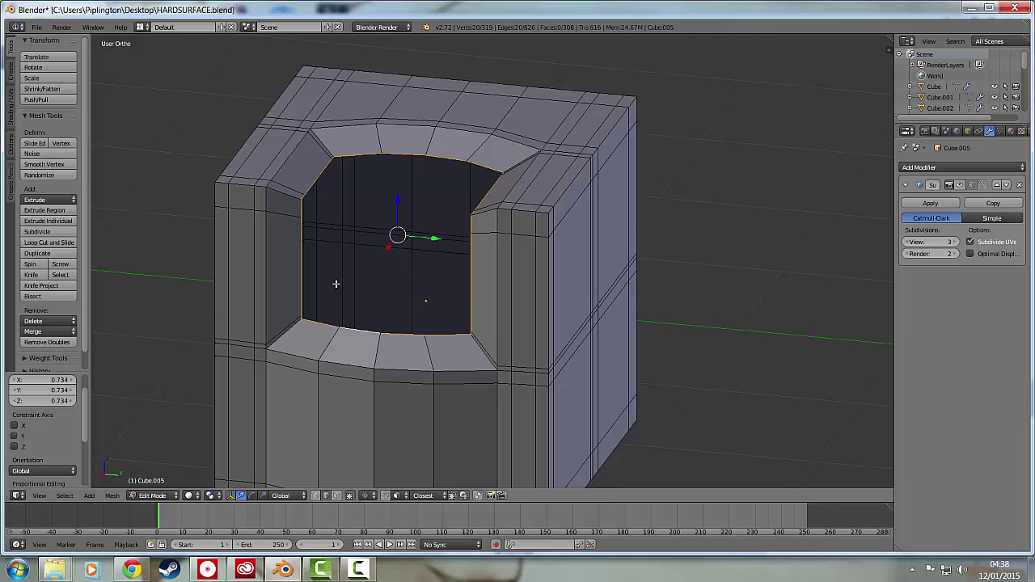
pyautogui.press('s')
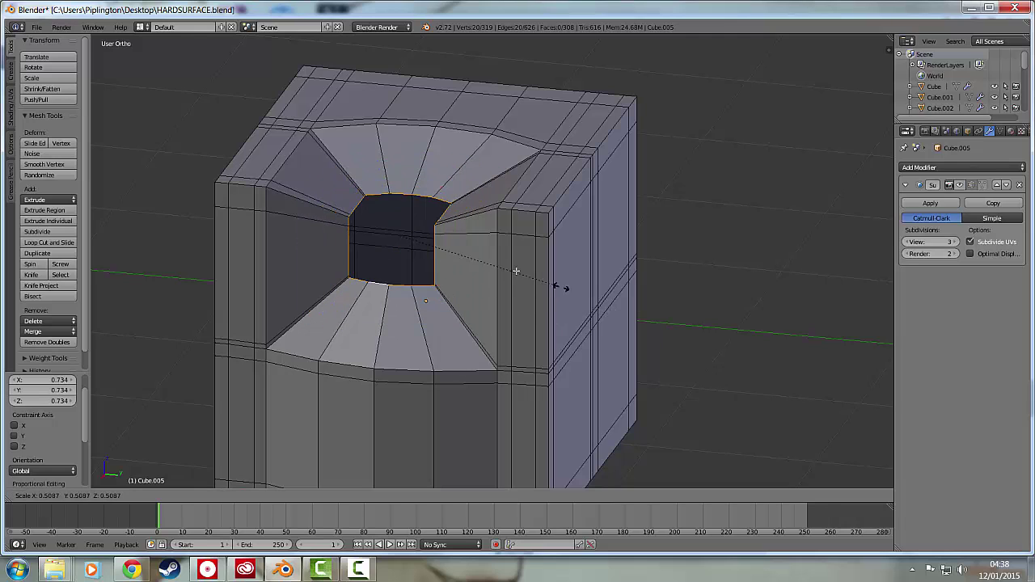
pyautogui.rightClick(443, 250)
# Undo the trial boundary extrusion and the deletion of the cut-out's inner faces, returning to face selection.
pyautogui.hotkey('ctrl', 'z')
pyautogui.hotkey('ctrl', 'z')
pyautogui.hotkey('ctrl', 'z')
pyautogui.press('3')
pyautogui.hotkey('ctrl', 'z')
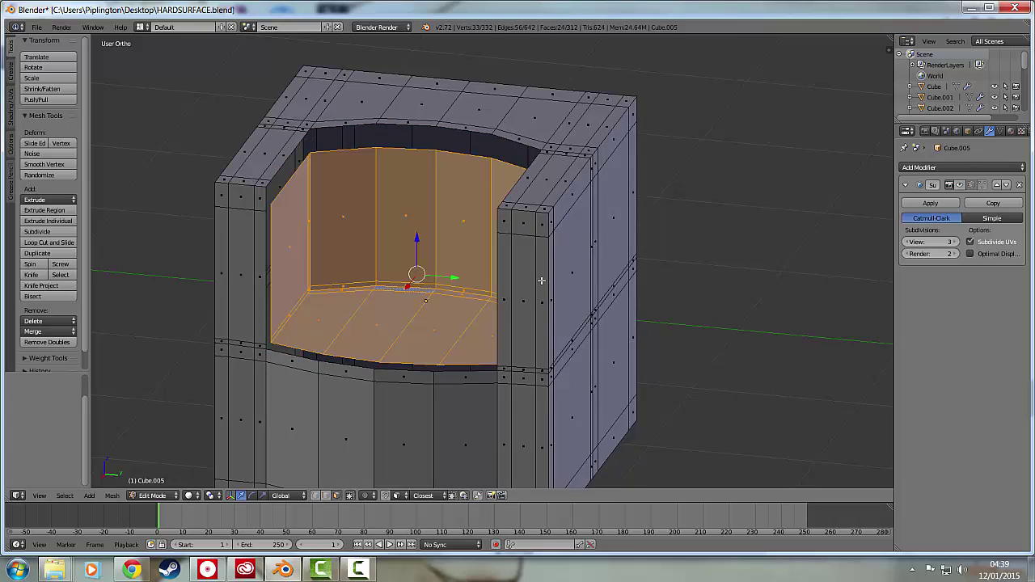
# Delete the selected inner faces of the cut-out again.
pyautogui.moveTo(494, 285)
pyautogui.mouseDown(button='middle')
pyautogui.moveTo(496, 319)
pyautogui.moveTo(500, 287)
pyautogui.moveTo(510, 308)
pyautogui.moveTo(501, 287)
pyautogui.mouseUp(button='middle')
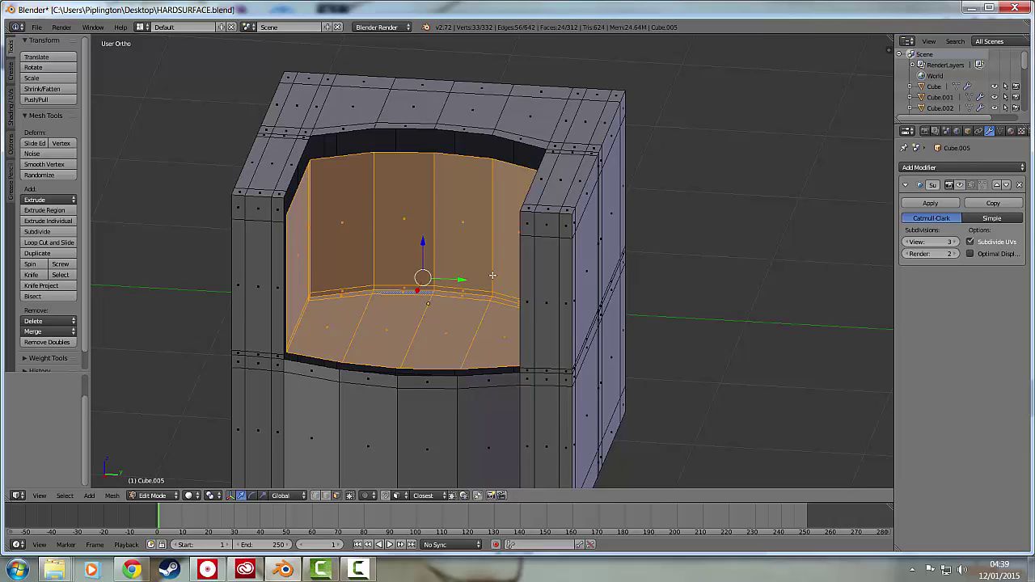
pyautogui.press('x')
pyautogui.click(491, 273)
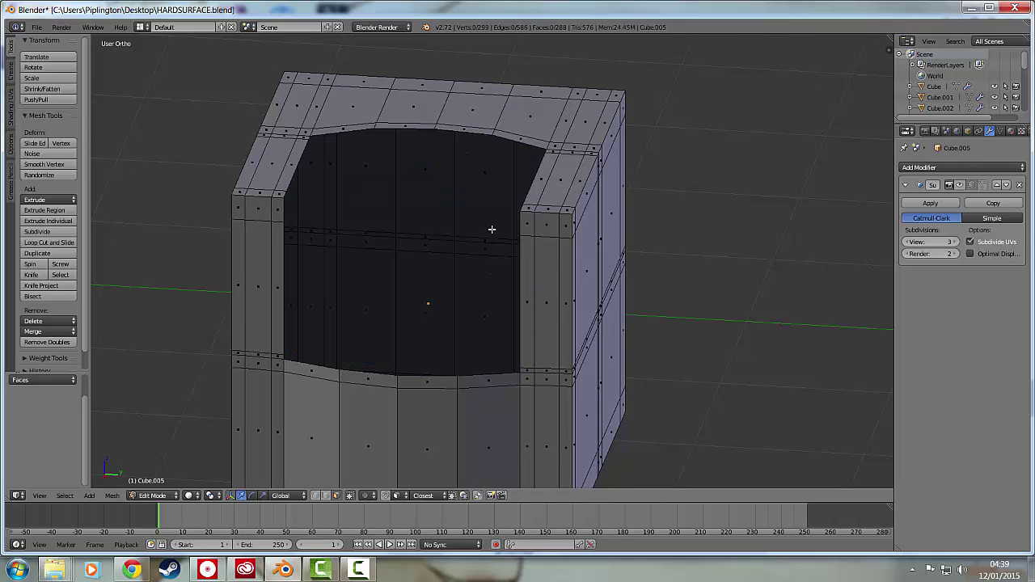
# Select the four curved edges at the back of the opening in edge mode and extrude them 0.04 down along Z.
pyautogui.rightClick(361, 129)
pyautogui.click(326, 498)
pyautogui.rightClick(341, 127)
pyautogui.rightClick(355, 133)
pyautogui.keyDown('shift'); pyautogui.rightClick(394, 132); pyautogui.keyUp('shift')
pyautogui.keyDown('shift'); pyautogui.rightClick(456, 134); pyautogui.keyUp('shift')
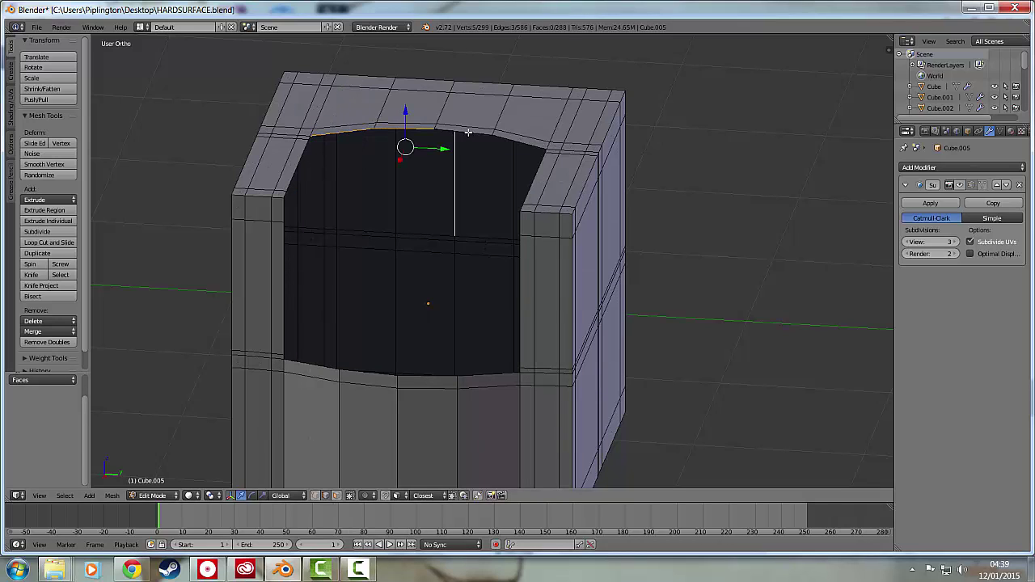
pyautogui.keyDown('shift'); pyautogui.rightClick(509, 139); pyautogui.keyUp('shift')
pyautogui.press('e')
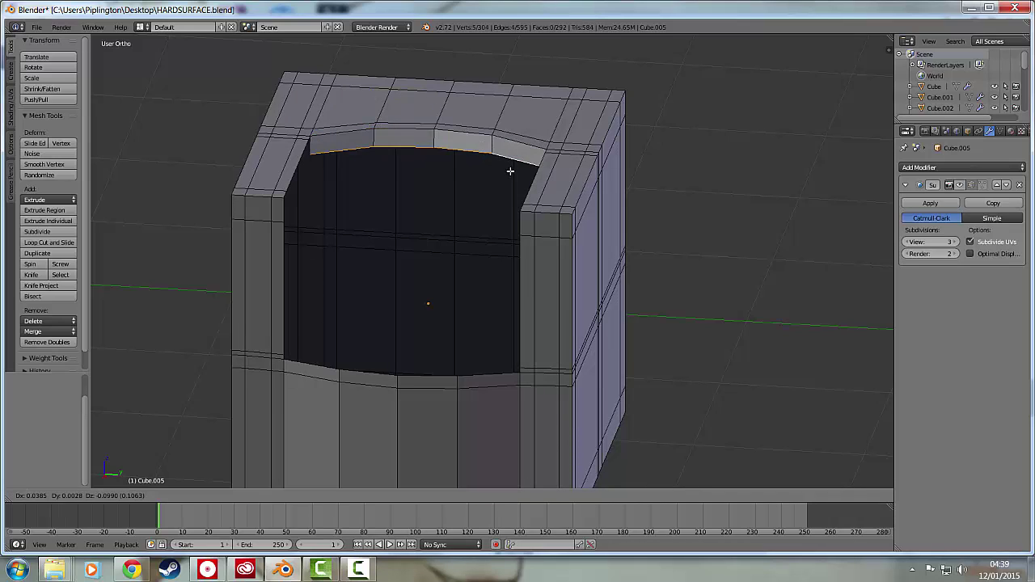
pyautogui.press('z')
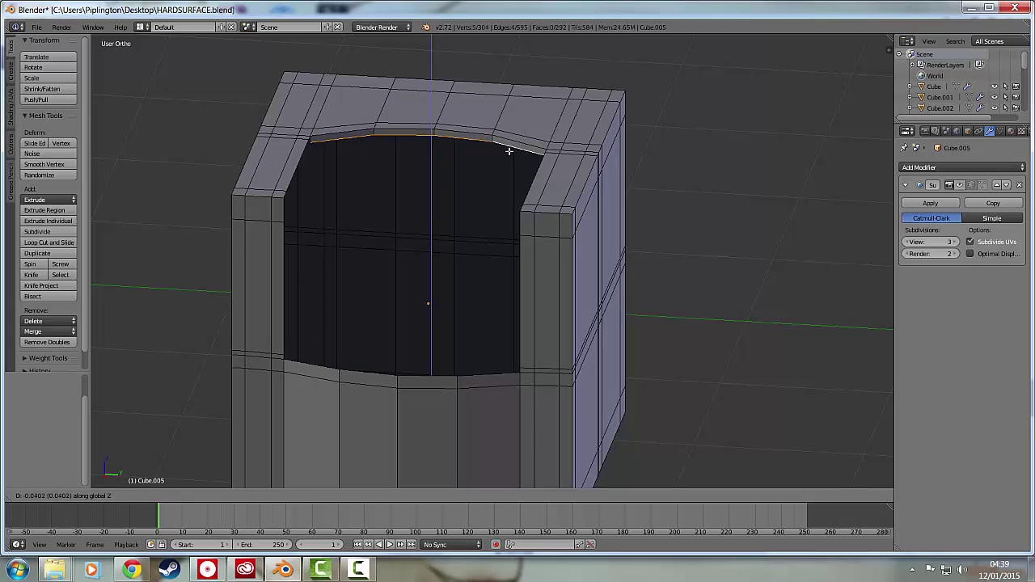
pyautogui.click(509, 151)
# Extrude the back edges another 0.939 down along Z and lower them a further 0.022 in the right view.
pyautogui.press('e')
pyautogui.press('z')
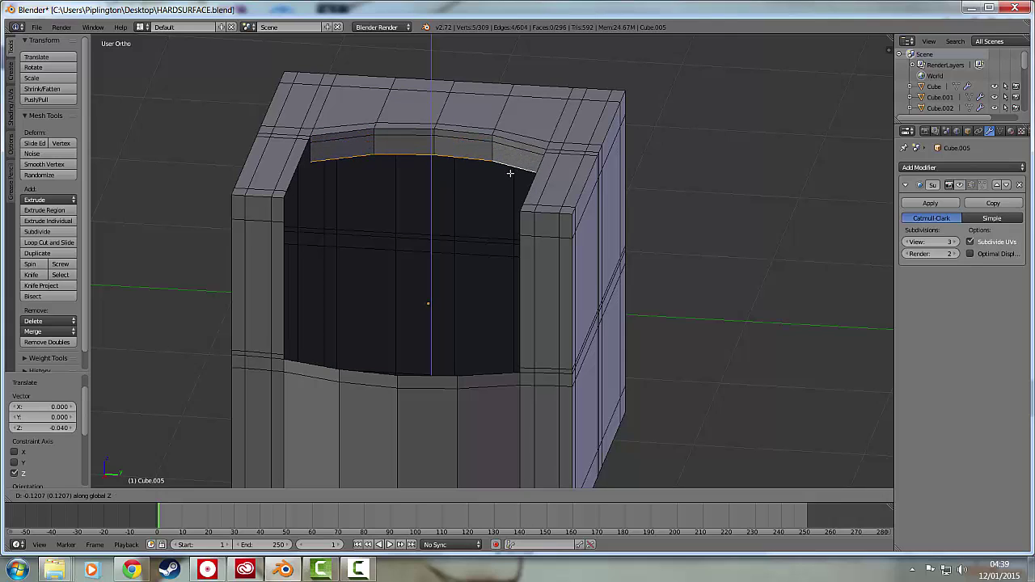
pyautogui.click(499, 302)
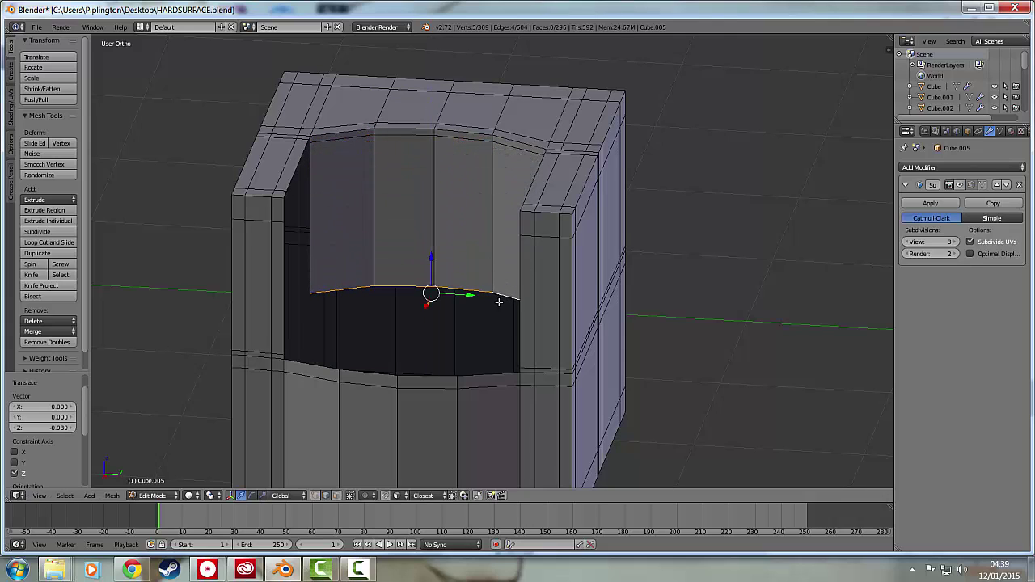
pyautogui.press('KP_3')
pyautogui.moveTo(434, 264); pyautogui.dragTo(435, 267)
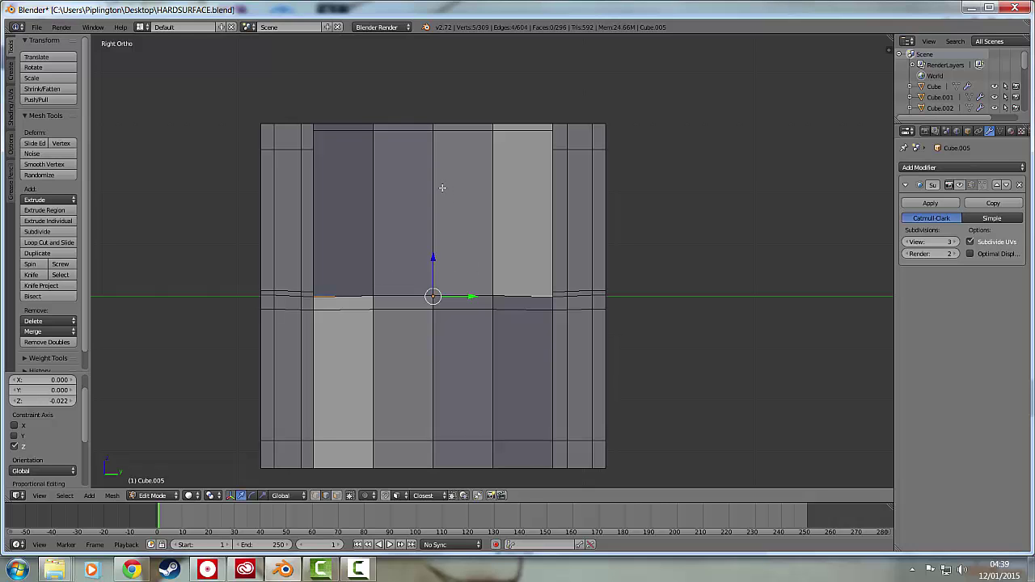
# Select the back wall's upper supporting edge loop and lower it 0.109 along Z, level with the arms' horizontal loop.
pyautogui.moveTo(447, 185); pyautogui.dragTo(476, 142, button='middle')
pyautogui.keyDown('alt'); pyautogui.rightClick(462, 135); pyautogui.keyUp('alt')
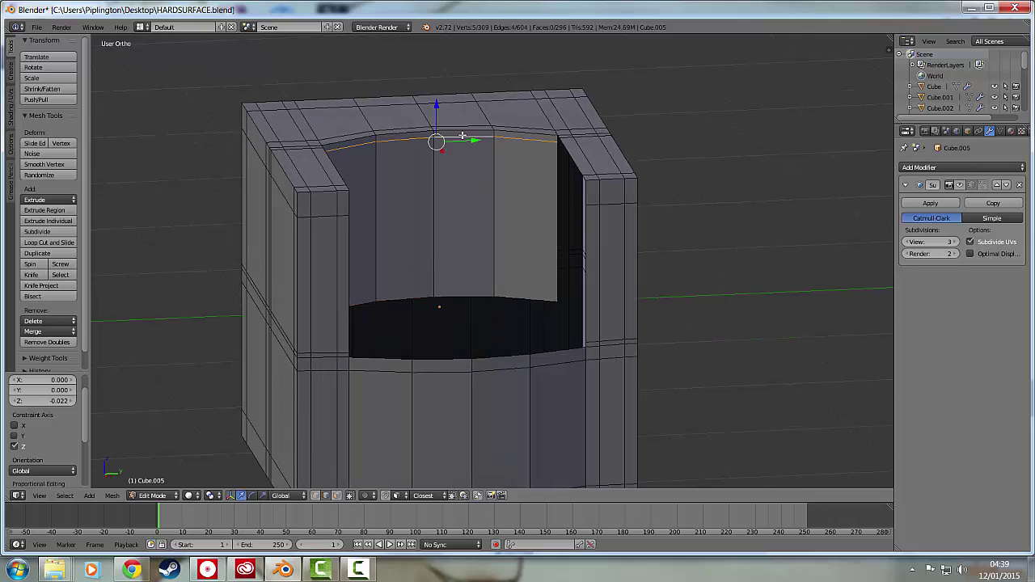
pyautogui.press('KP_3')
pyautogui.moveTo(434, 103); pyautogui.dragTo(299, 149)
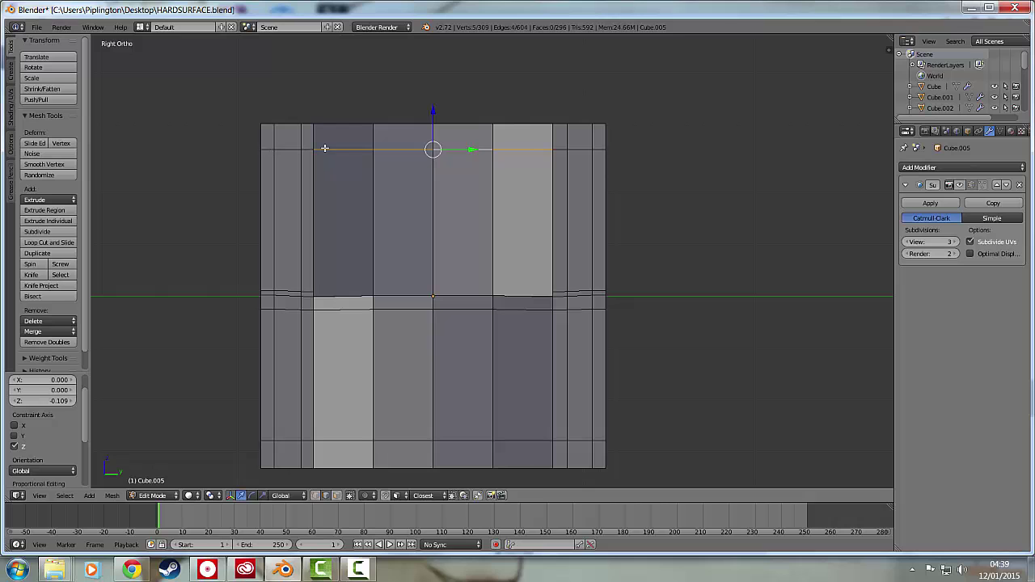
# Fill a narrow face along the left arm's inner top, between the short vertical edges at its back and front.
pyautogui.moveTo(493, 109); pyautogui.dragTo(384, 220, button='middle')
pyautogui.rightClick(364, 98)
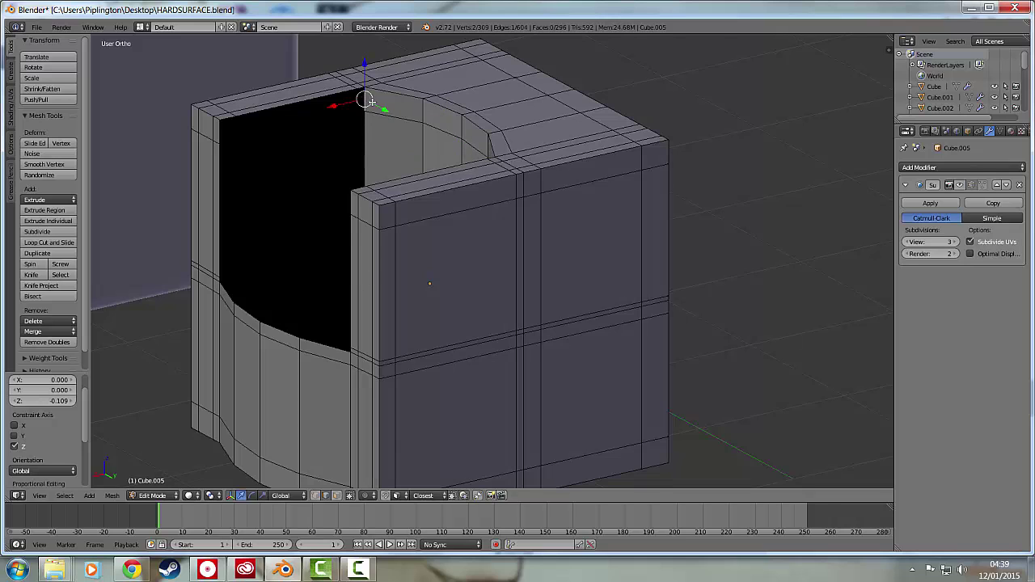
pyautogui.moveTo(364, 98); pyautogui.dragTo(340, 323, button='middle')
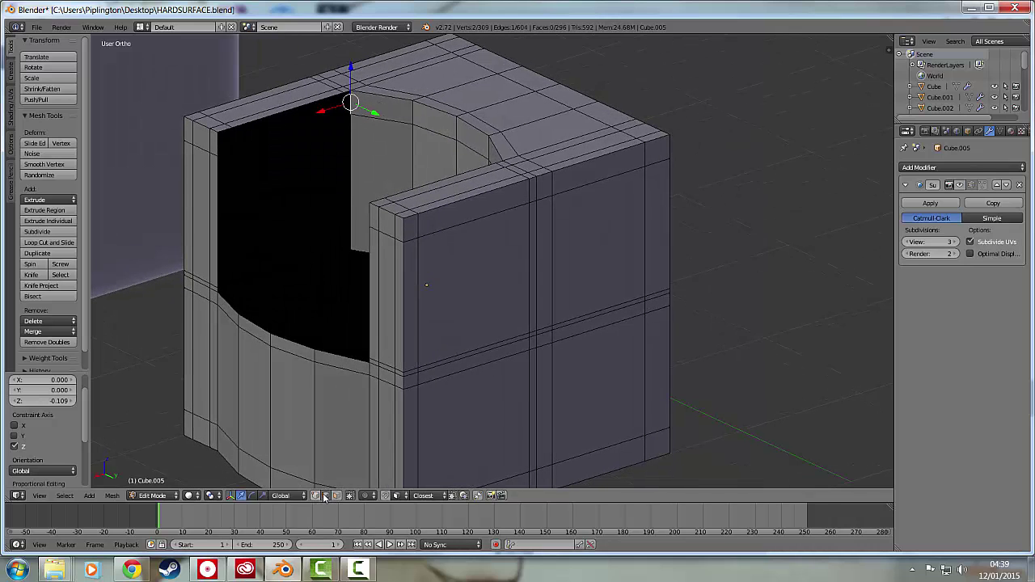
pyautogui.keyDown('shift'); pyautogui.rightClick(218, 139); pyautogui.keyUp('shift')
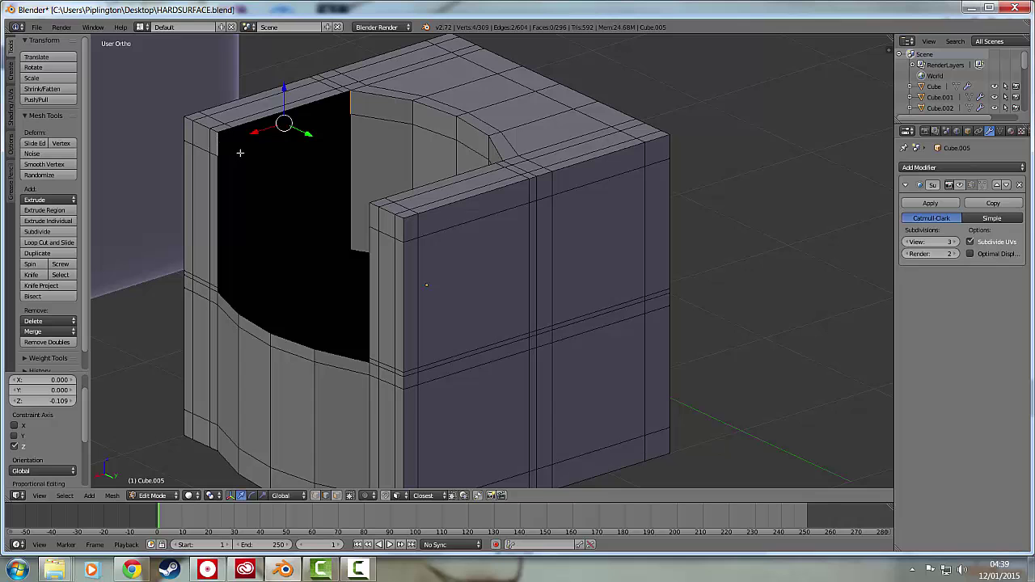
pyautogui.press('f')
# Try filling the large inner face of the left arm between its long vertical edges, then remove that face.
pyautogui.rightClick(349, 172)
pyautogui.keyDown('shift'); pyautogui.rightClick(220, 207); pyautogui.keyUp('shift')
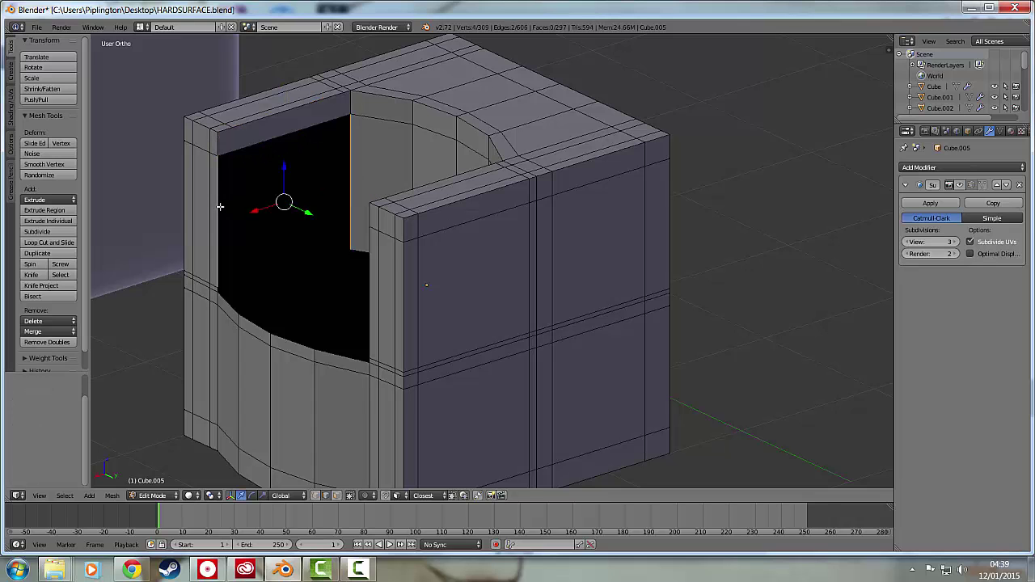
pyautogui.press('f')
pyautogui.moveTo(249, 242); pyautogui.dragTo(378, 254, button='middle')
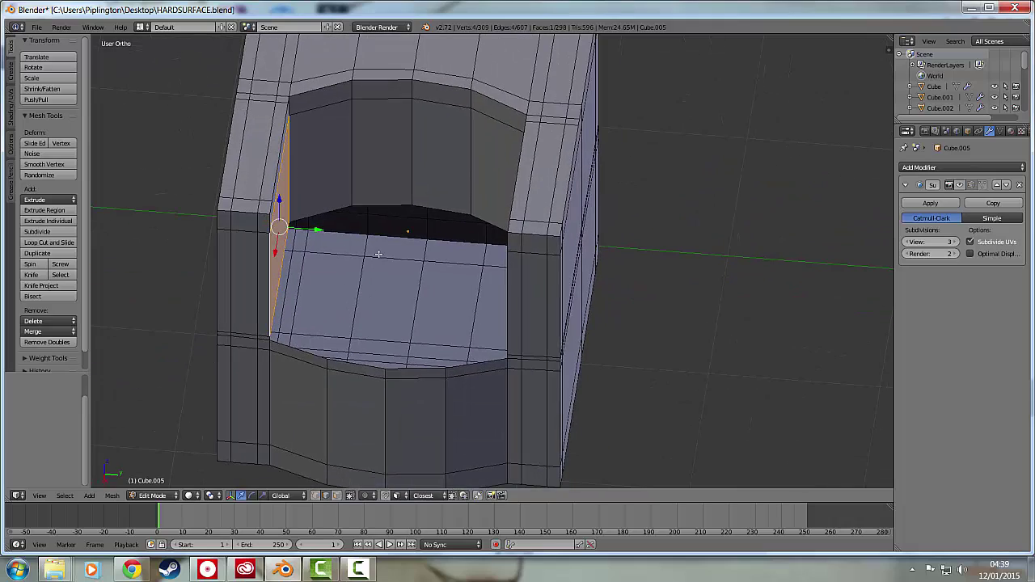
pyautogui.moveTo(326, 216)
pyautogui.mouseDown(button='middle')
pyautogui.moveTo(299, 162)
pyautogui.moveTo(273, 156)
pyautogui.moveTo(296, 191)
pyautogui.moveTo(372, 203)
pyautogui.moveTo(344, 211)
pyautogui.mouseUp(button='middle')
pyautogui.press('x')
pyautogui.click(309, 205)
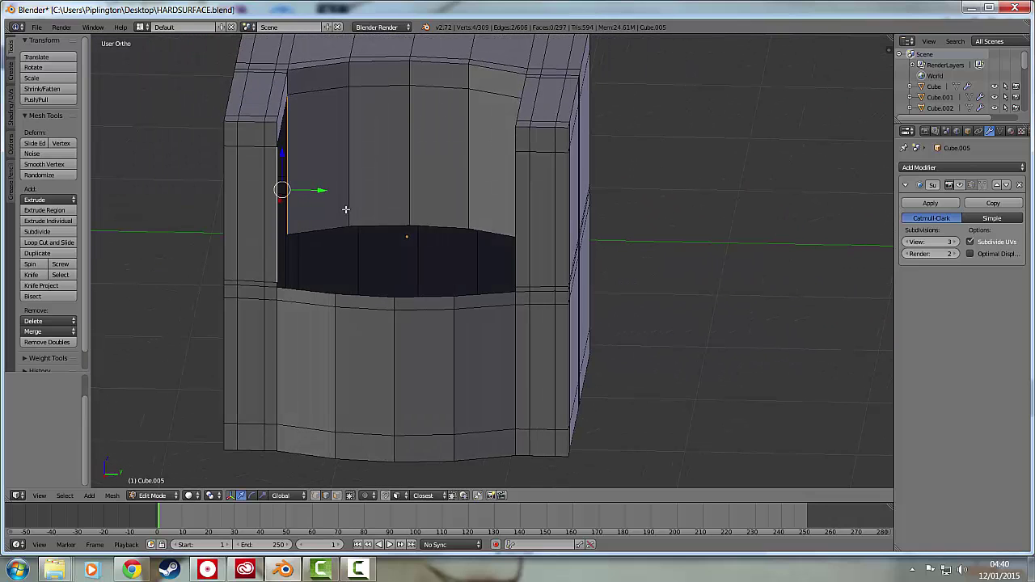
# Cut a horizontal edge loop near the back wall's lower edge with slide factor -0.915.
pyautogui.hotkey('ctrl', 'r')
pyautogui.click(295, 188)
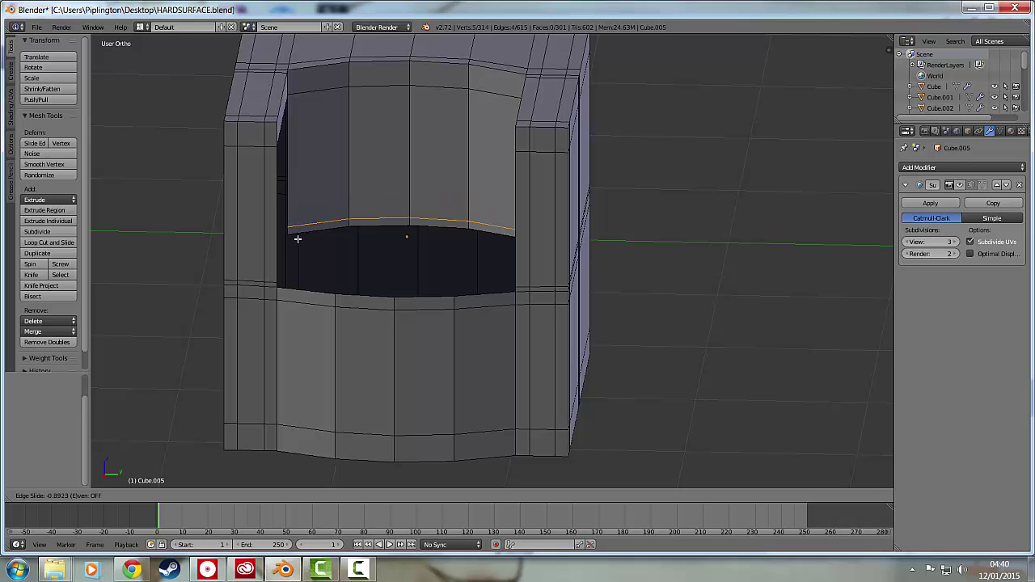
pyautogui.click(297, 240)
# Fill a narrow face along the left arm's inner bottom, between the short vertical edges at its back and front.
pyautogui.moveTo(288, 229); pyautogui.dragTo(301, 224, button='middle')
pyautogui.rightClick(301, 223)
pyautogui.keyDown('shift'); pyautogui.rightClick(248, 257); pyautogui.keyUp('shift')
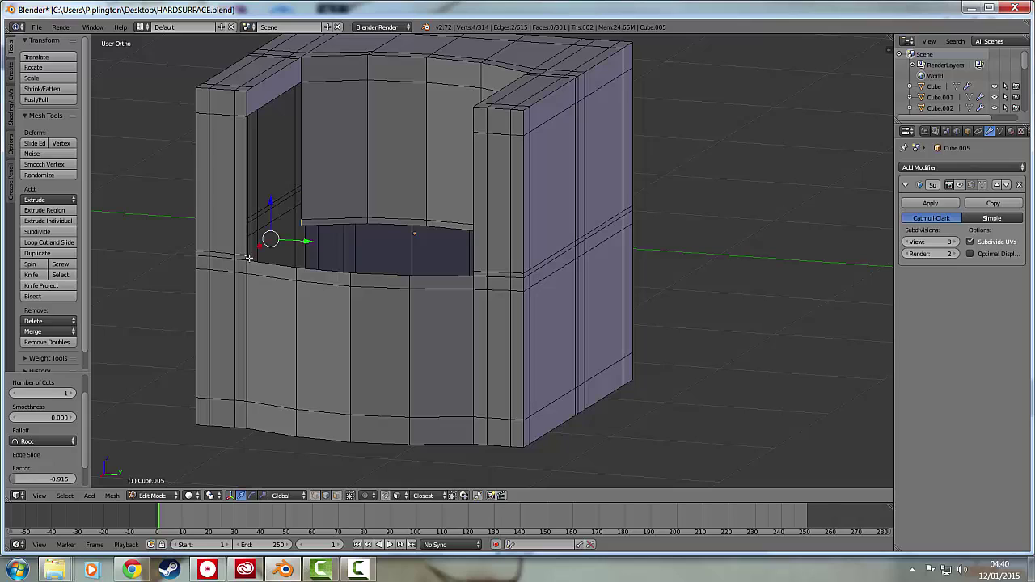
pyautogui.keyDown('shift'); pyautogui.rightClick(247, 257); pyautogui.keyUp('shift')
pyautogui.keyDown('shift'); pyautogui.rightClick(300, 223); pyautogui.keyUp('shift')
pyautogui.press('f')
# Fill the large inner face of the left arm between its long vertical edges.
pyautogui.rightClick(247, 203)
pyautogui.keyDown('shift'); pyautogui.rightClick(307, 170); pyautogui.keyUp('shift')
pyautogui.press('f')
pyautogui.moveTo(313, 177)
pyautogui.mouseDown(button='middle')
pyautogui.moveTo(296, 201)
pyautogui.moveTo(297, 188)
pyautogui.mouseUp(button='middle')
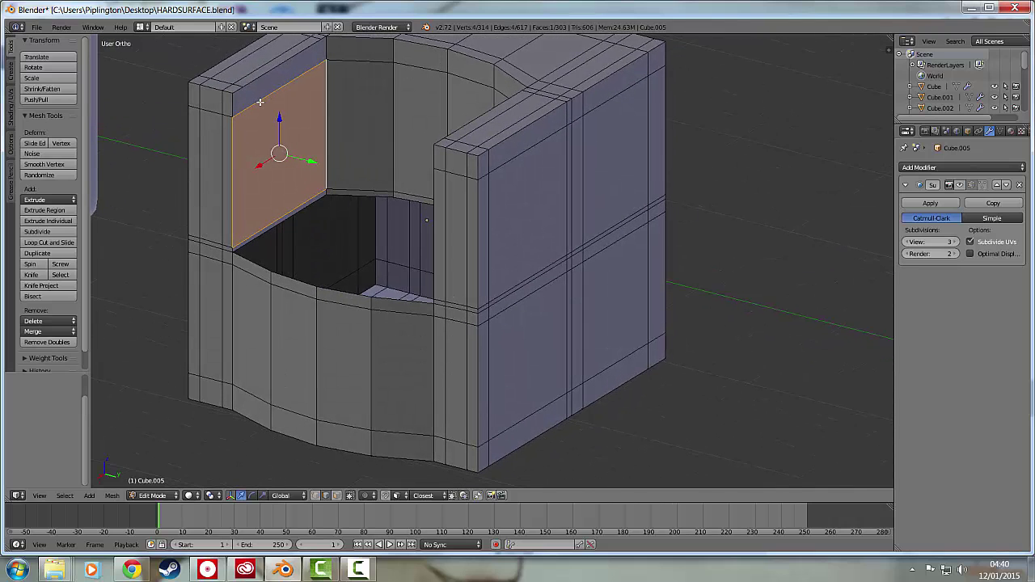
# Cut a vertical edge loop near the front of the left arm's inner face with slide factor 0.764.
pyautogui.hotkey('ctrl', 'r')
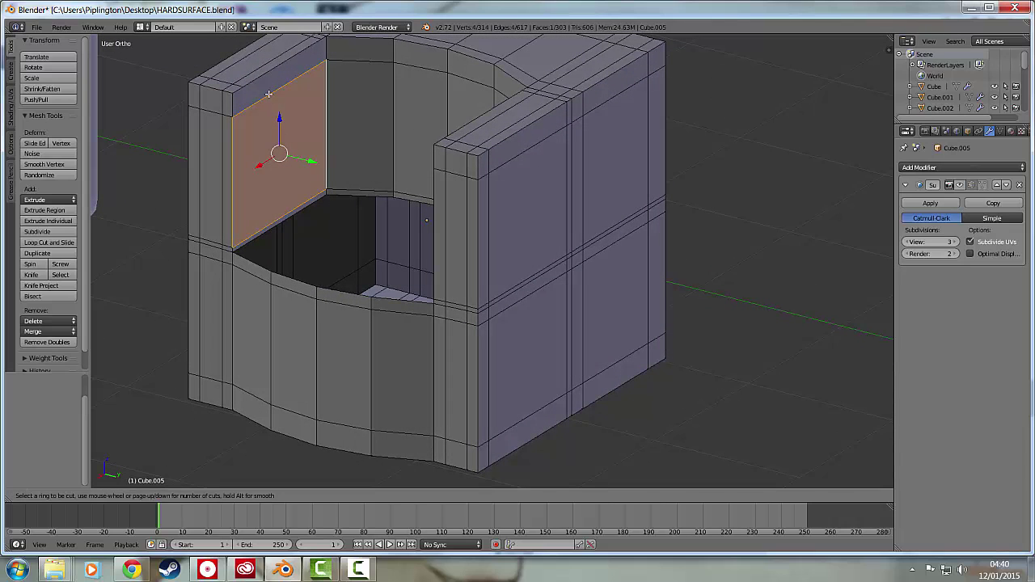
pyautogui.click(272, 87)
pyautogui.click(244, 111)
pyautogui.moveTo(245, 111); pyautogui.dragTo(315, 154, button='middle')
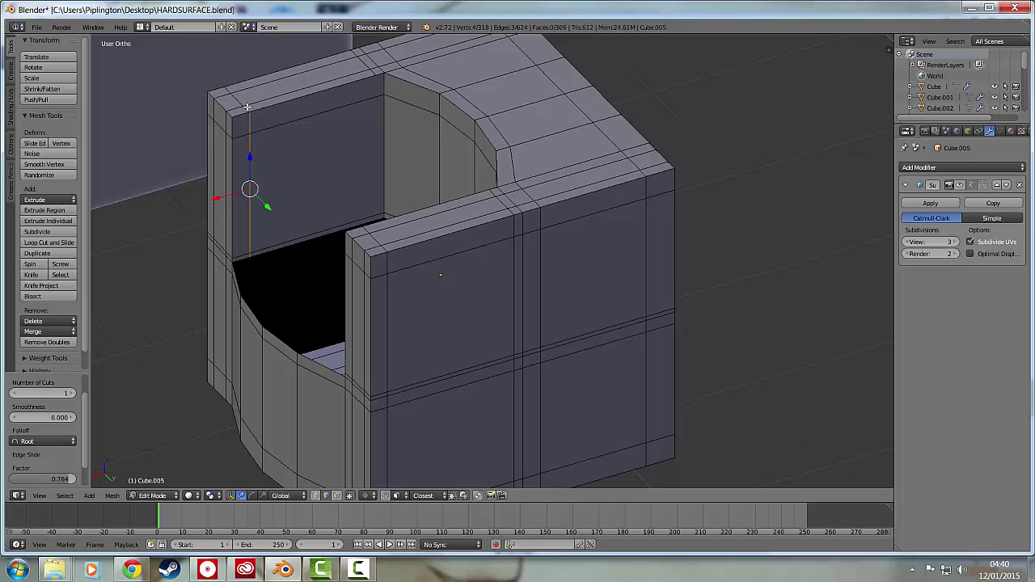
# Cut another vertical edge loop on the left arm's inner face, close to the back corner.
pyautogui.hotkey('ctrl', 'r')
pyautogui.click(314, 123)
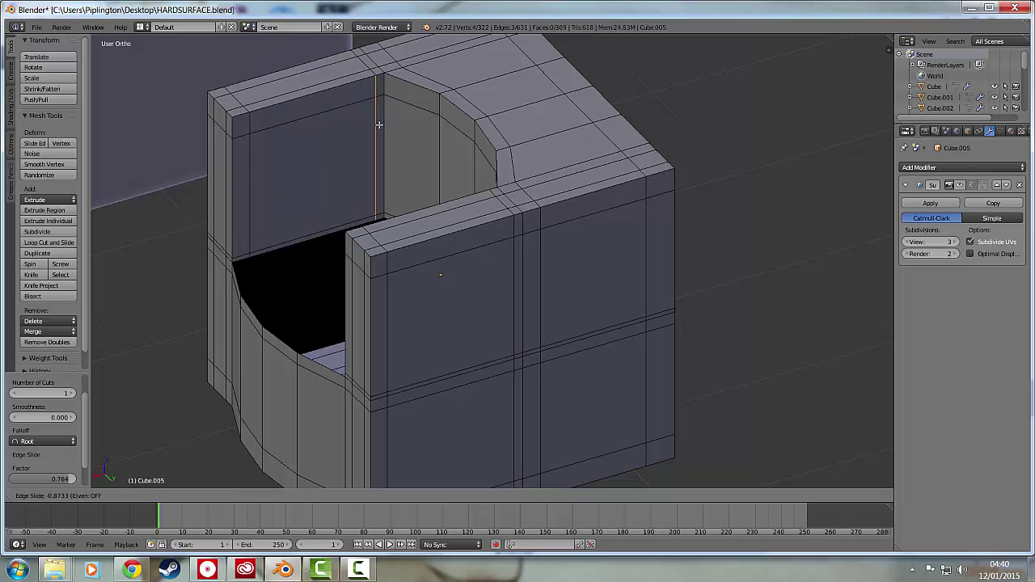
pyautogui.click(379, 124)
# Select the whole mesh and remove double vertices with a merge distance of 0.010.
pyautogui.press('a')
pyautogui.press('a')
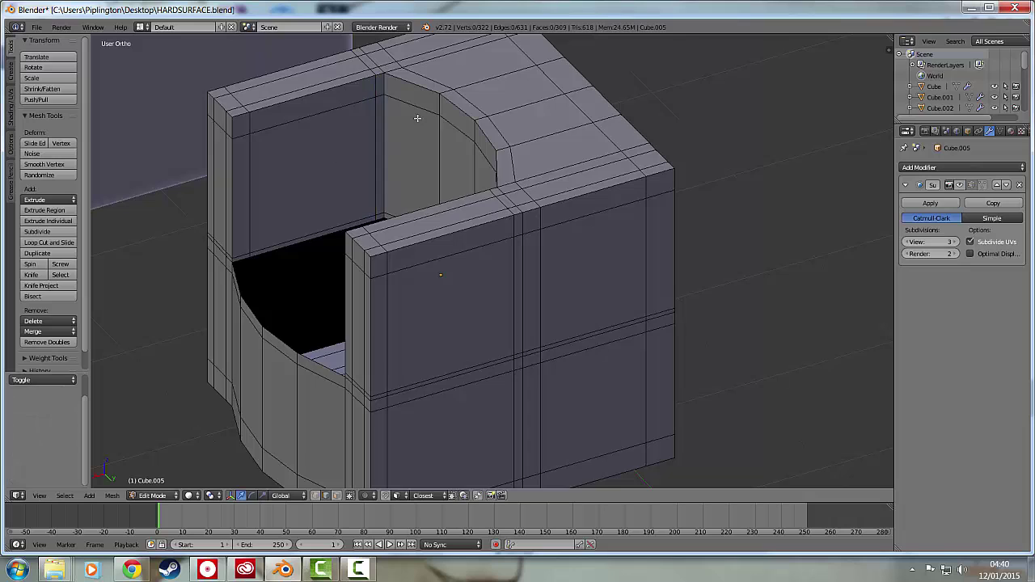
pyautogui.press('space')
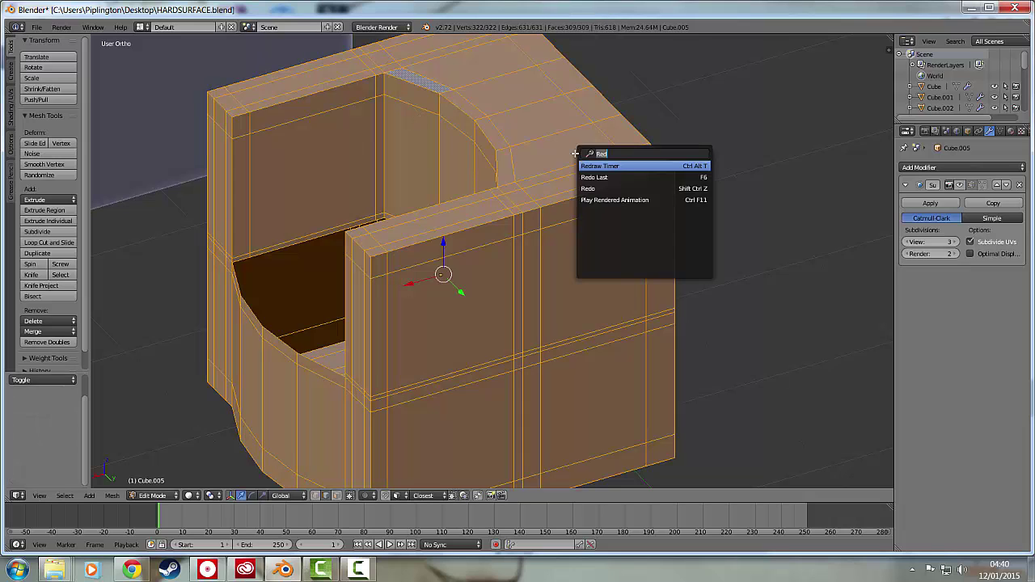
pyautogui.write('remove')
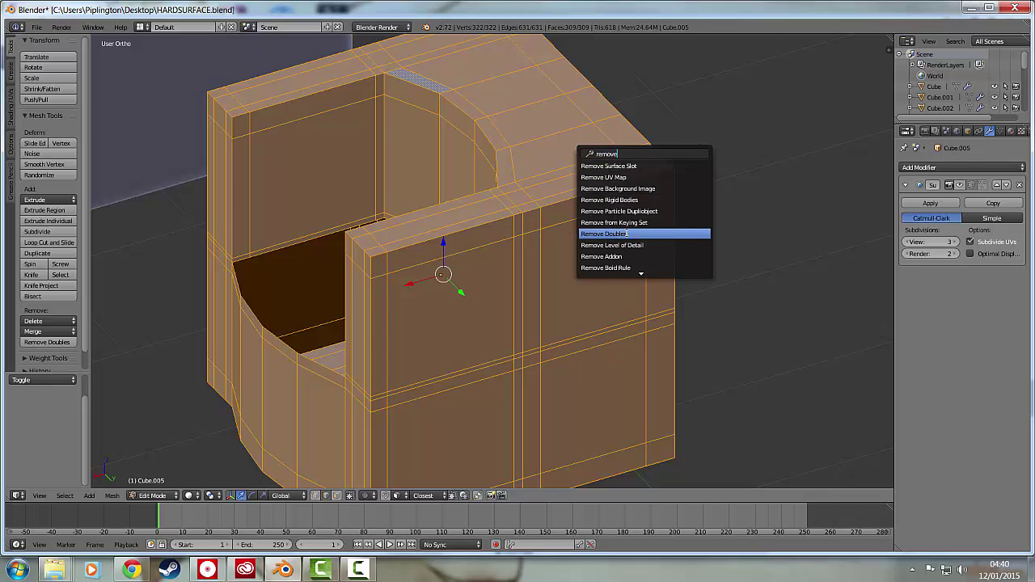
pyautogui.click(627, 234)
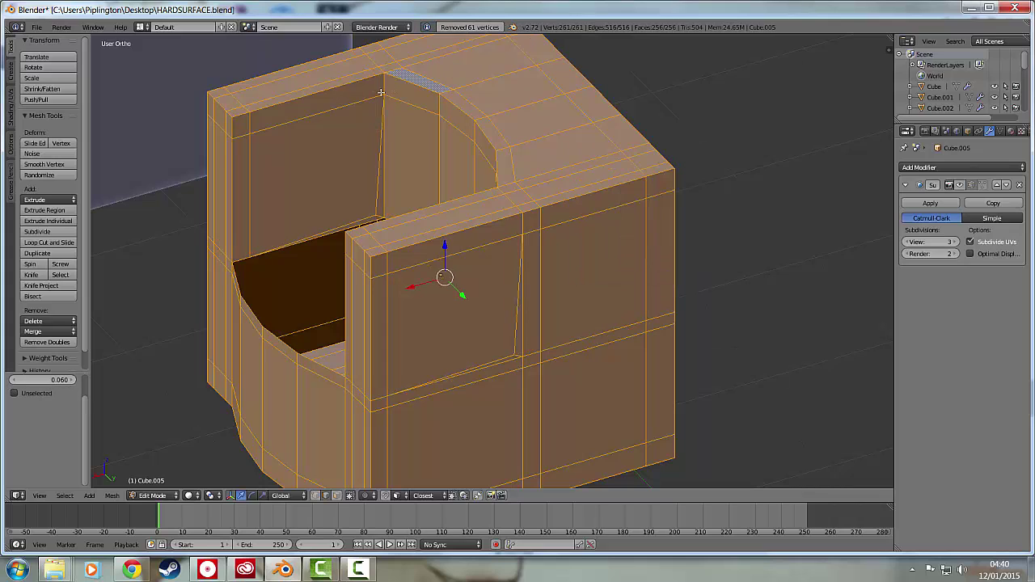
pyautogui.click(13, 381)
pyautogui.click(13, 381)
pyautogui.click(13, 381)
pyautogui.click(13, 381)
pyautogui.click(13, 381)
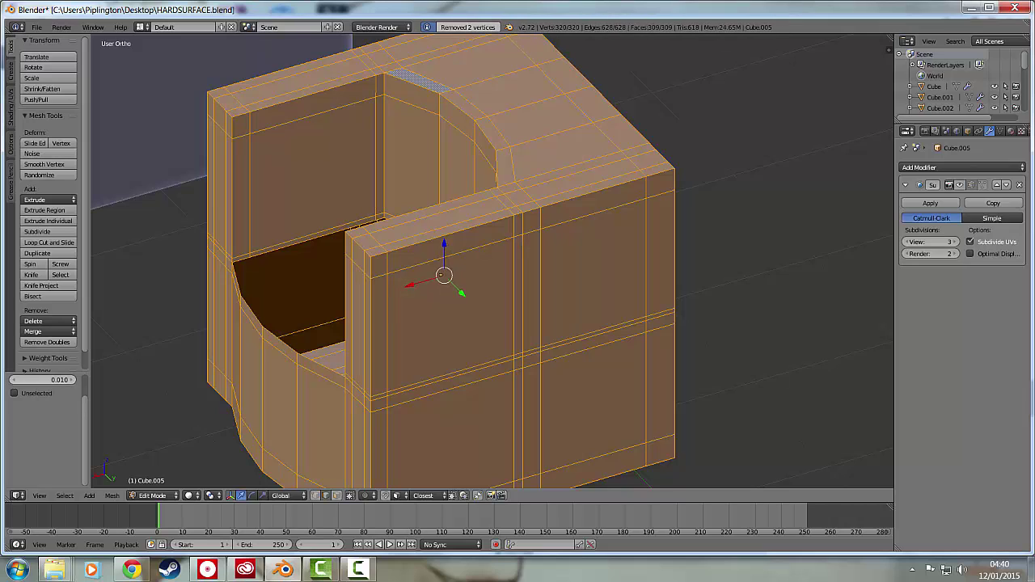
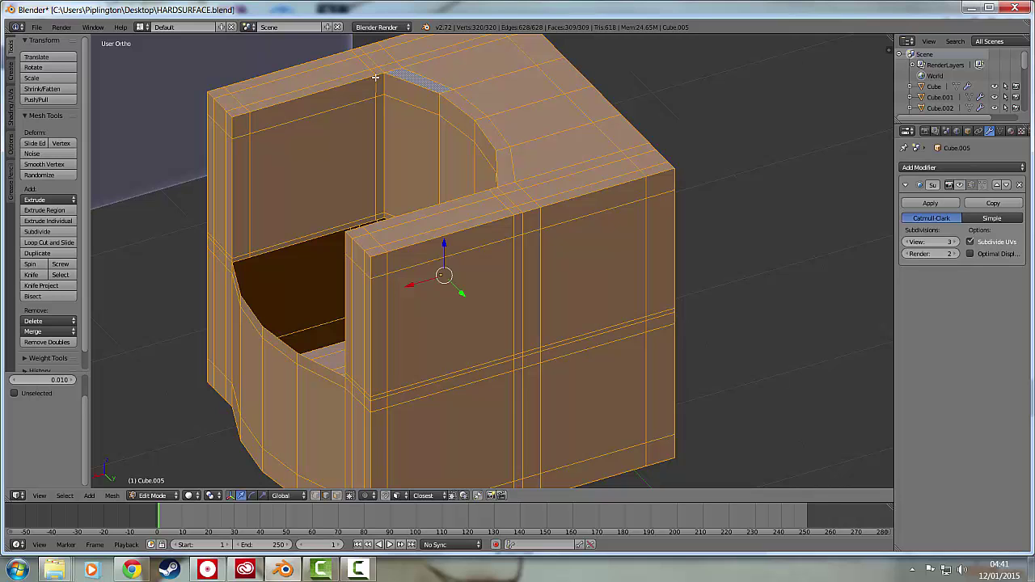
# Try moving the vertex near the front of the left arm's inner top edge.
pyautogui.rightClick(253, 119)
pyautogui.moveTo(279, 120); pyautogui.dragTo(501, 219, button='middle')
pyautogui.scroll(5, 234, 209)
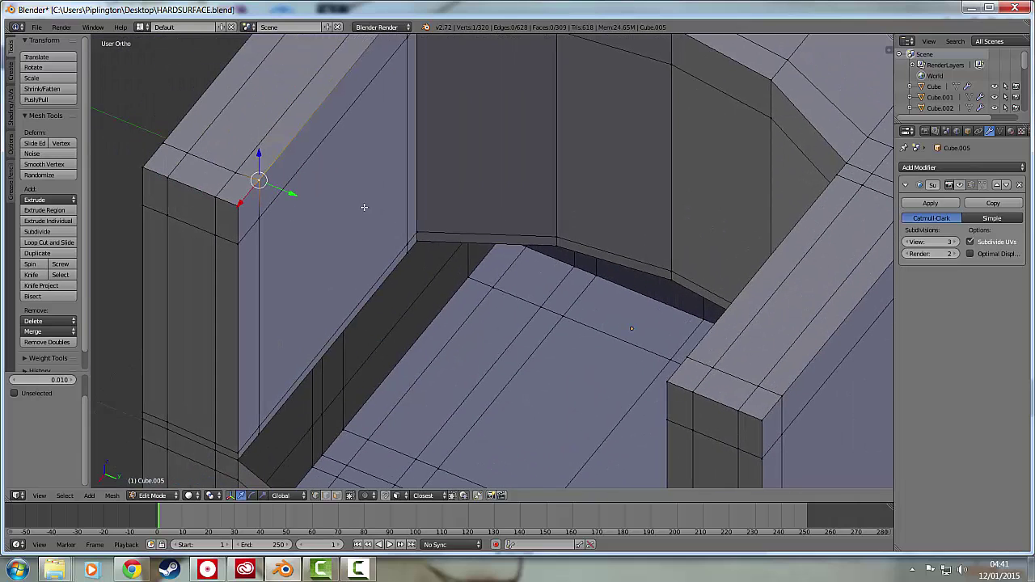
pyautogui.press('g')
pyautogui.rightClick(403, 218)
pyautogui.scroll(-3, 400, 221)
pyautogui.moveTo(524, 214)
pyautogui.mouseDown(button='middle')
pyautogui.moveTo(585, 171)
pyautogui.moveTo(529, 197)
pyautogui.mouseUp(button='middle')
pyautogui.scroll(-2, 505, 276)
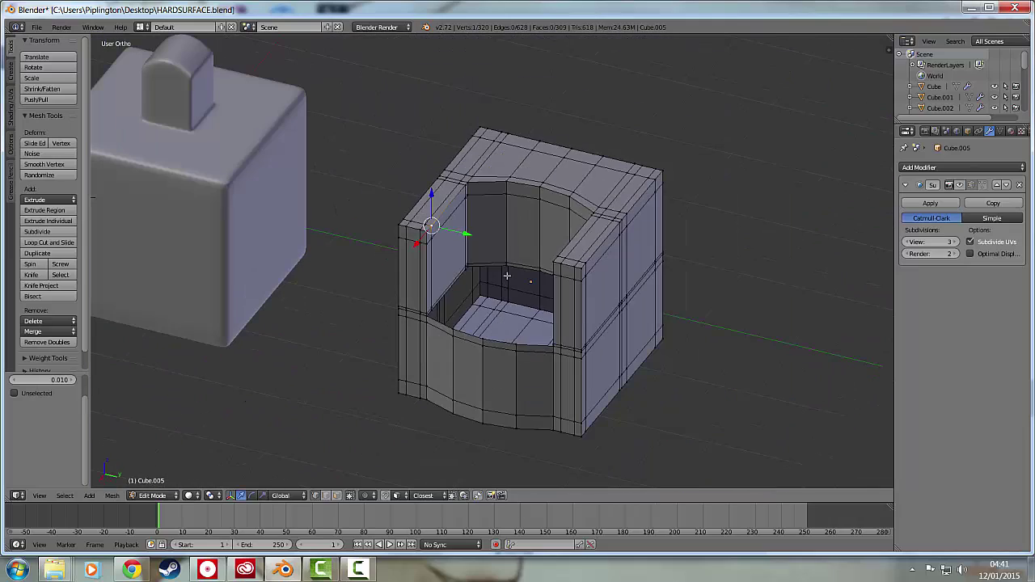
# Examine the chair-shaped cube's surface in Object Mode and compare it with its edit mesh.
pyautogui.press('Tab')
pyautogui.moveTo(571, 271); pyautogui.dragTo(599, 239, button='middle')
pyautogui.moveTo(518, 310); pyautogui.dragTo(490, 317, button='middle')
pyautogui.scroll(-4, 490, 317)
pyautogui.scroll(3, 504, 307)
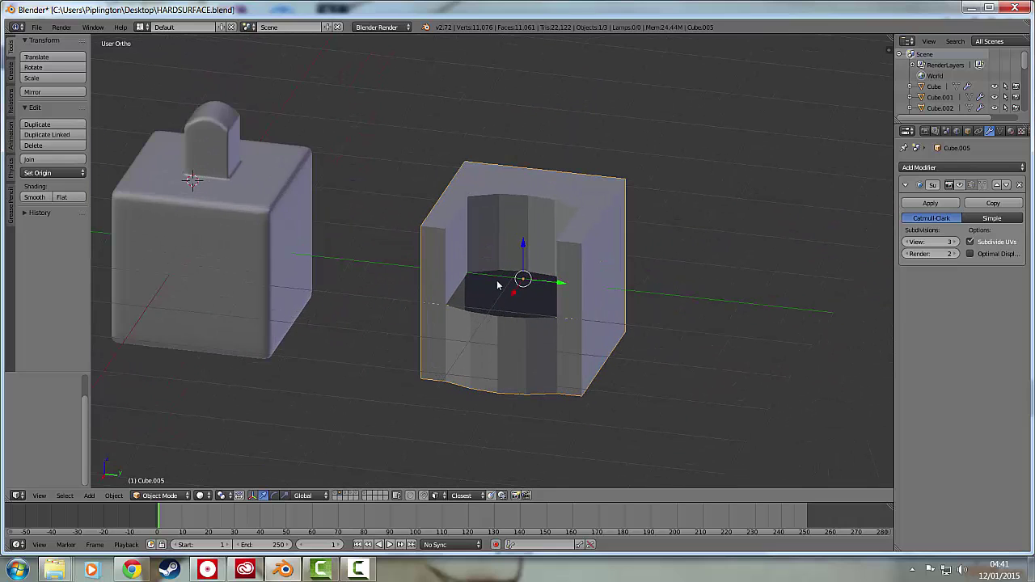
pyautogui.press('Tab')
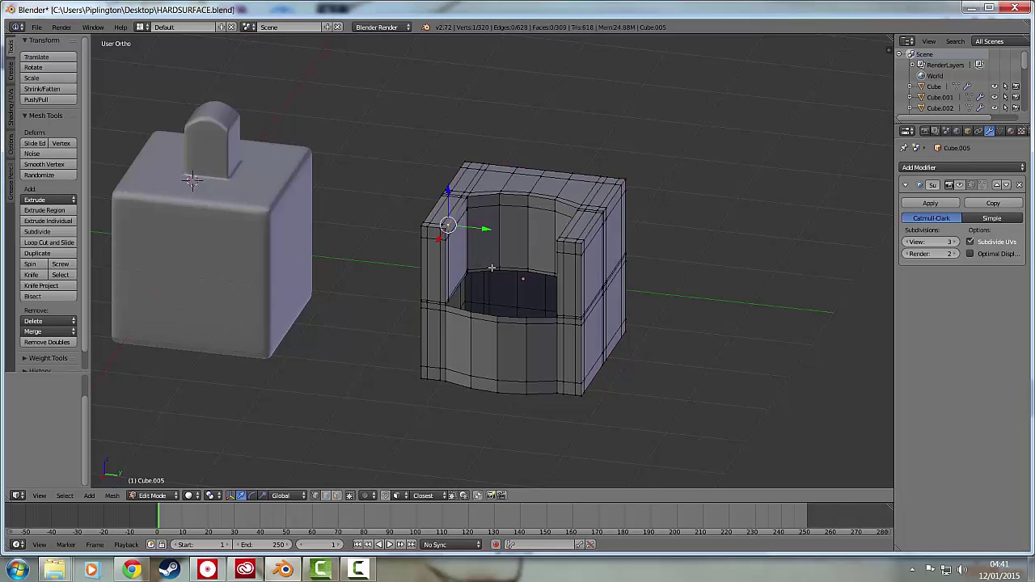
pyautogui.moveTo(666, 261)
pyautogui.mouseDown(button='middle')
pyautogui.moveTo(561, 267)
pyautogui.moveTo(671, 253)
pyautogui.mouseUp(button='middle')
pyautogui.press('Tab')
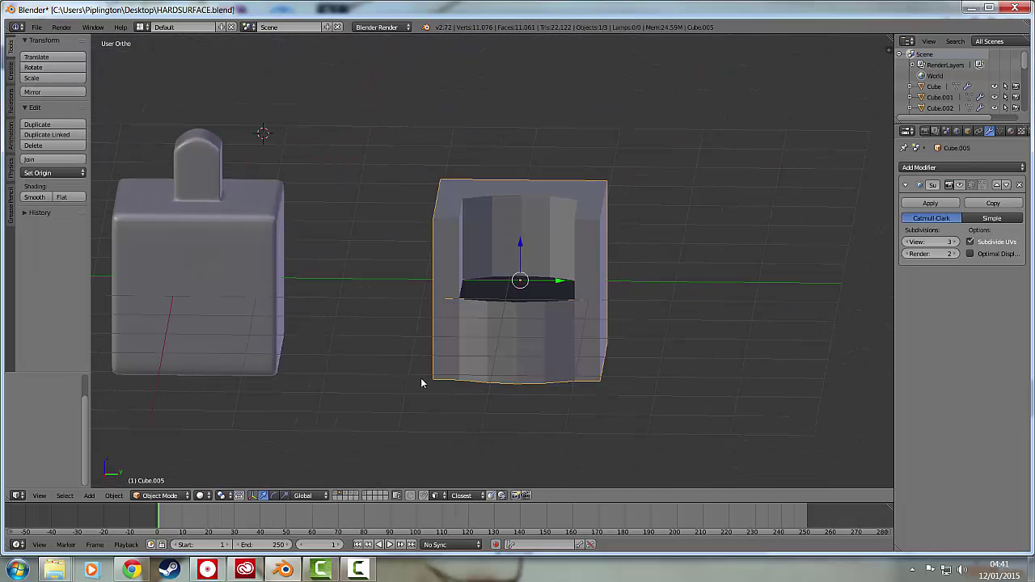
# Switch to the layer with the holed block and move that block -4.861 along Y.
pyautogui.click(344, 495)
pyautogui.scroll(-4, 368, 279)
pyautogui.moveTo(411, 307); pyautogui.dragTo(522, 417, button='middle')
pyautogui.scroll(4, 482, 281)
pyautogui.scroll(-3, 534, 376)
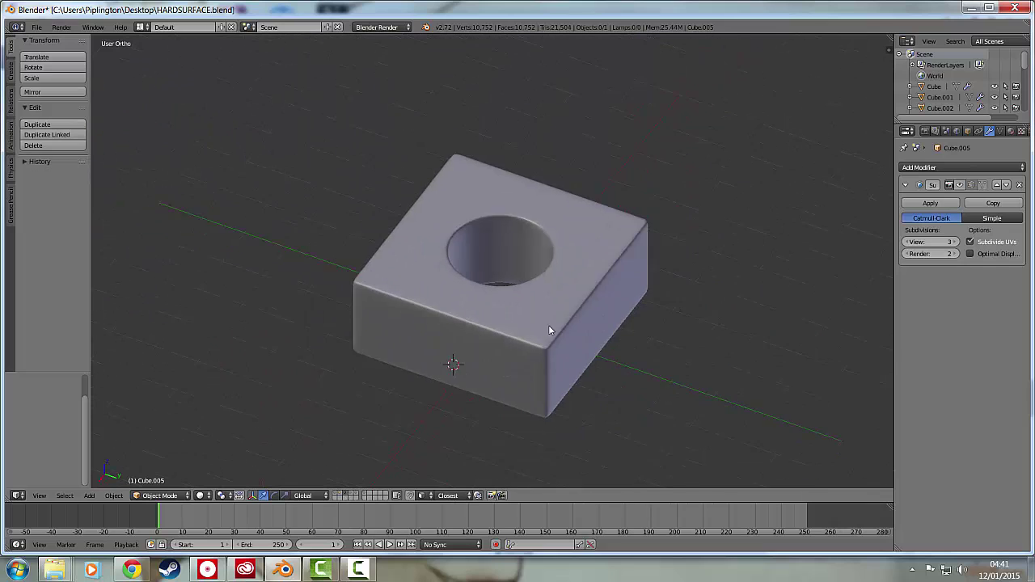
pyautogui.moveTo(549, 338); pyautogui.dragTo(570, 325, button='middle')
pyautogui.rightClick(559, 311)
pyautogui.press('g')
pyautogui.press('y')
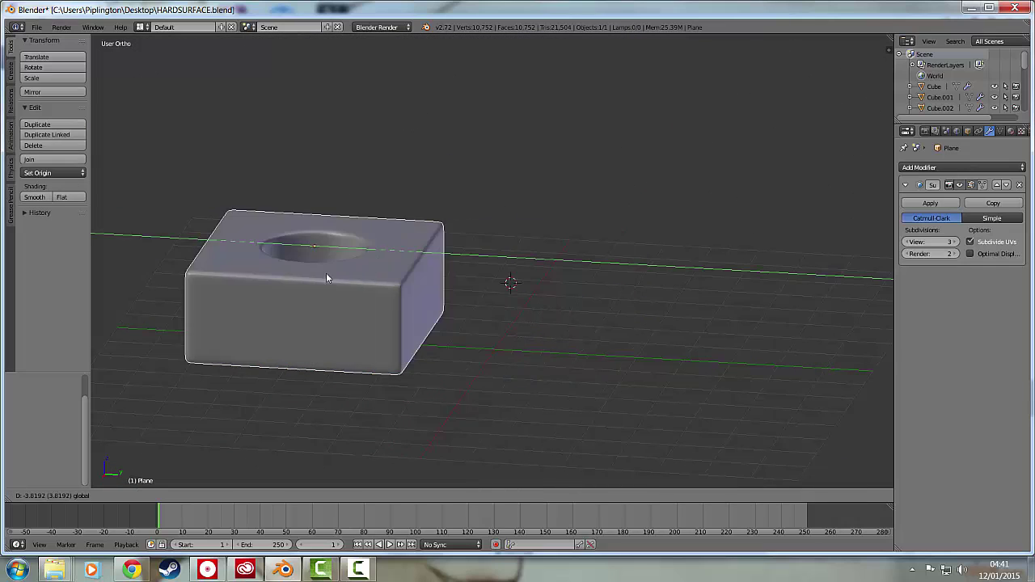
pyautogui.click(300, 271)
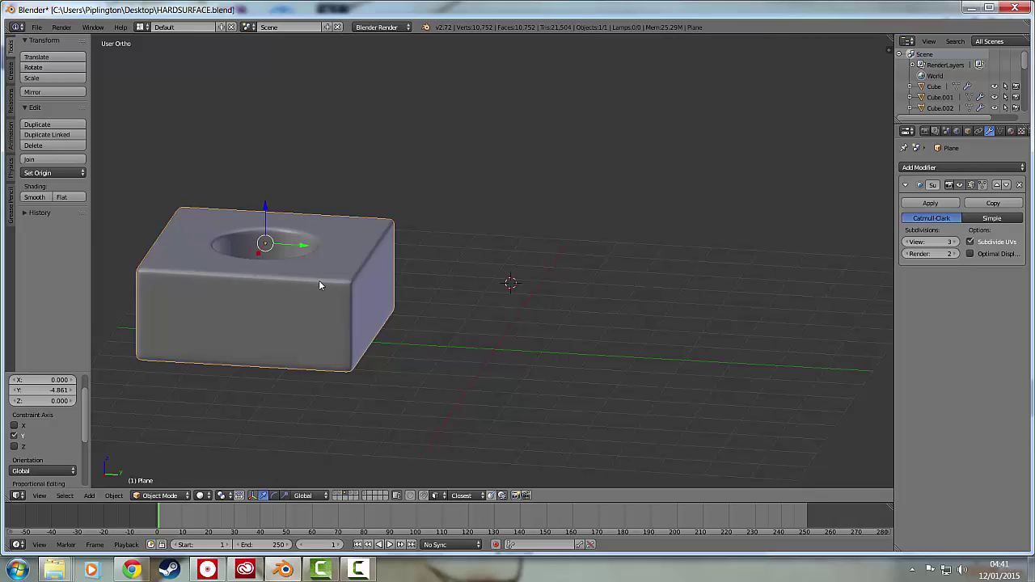
# Turn off the block's subdivision preview and examine its edit mesh around the hole and along its supporting loops.
pyautogui.click(959, 184)
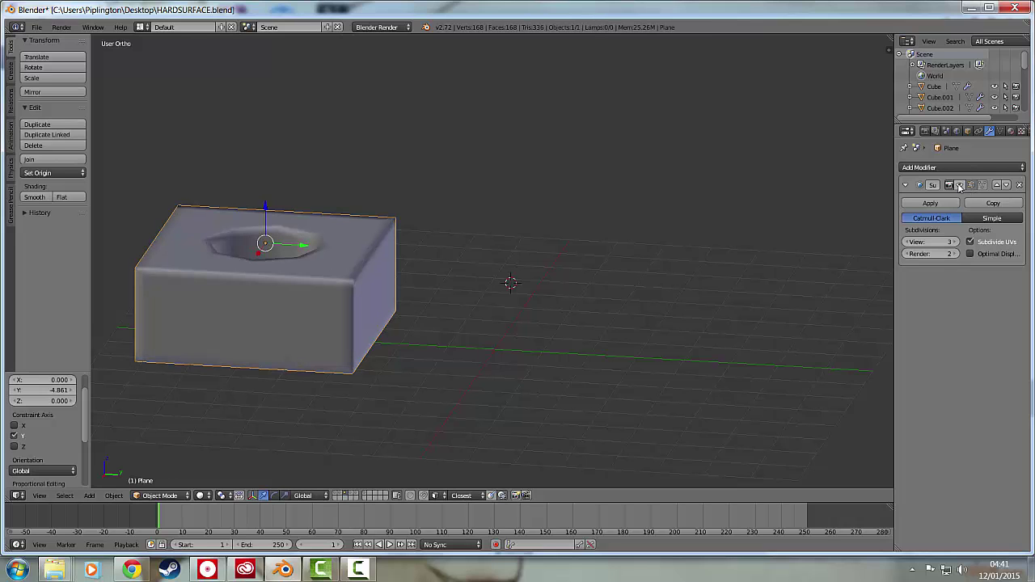
pyautogui.moveTo(443, 254); pyautogui.dragTo(453, 298, button='middle')
pyautogui.press('Tab')
pyautogui.scroll(3, 446, 267)
pyautogui.moveTo(497, 323); pyautogui.dragTo(365, 238, button='middle')
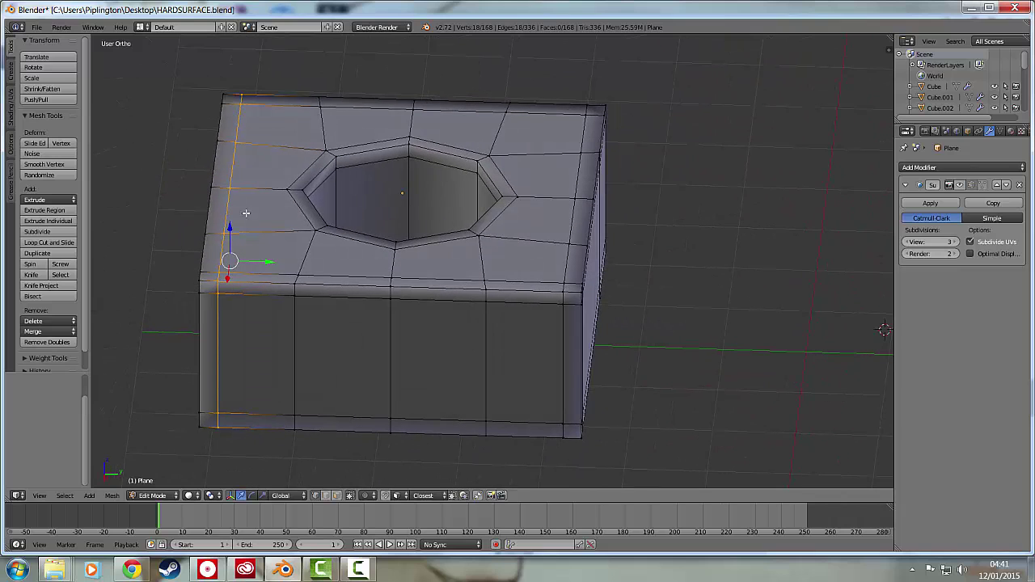
pyautogui.scroll(-3, 498, 223)
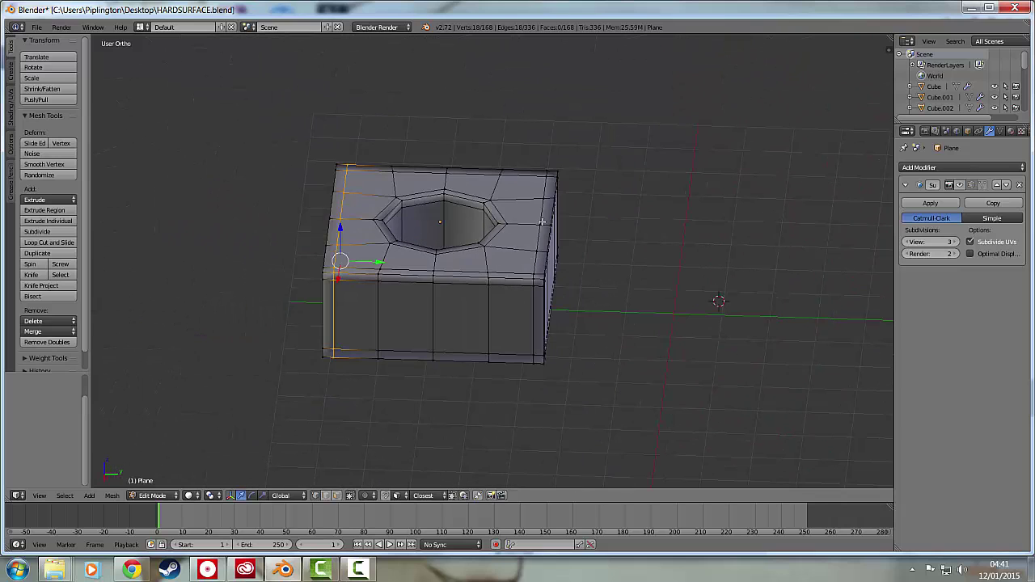
pyautogui.press('Tab')
# Add a plane beside the holed block and scale it up to about the block's width.
pyautogui.hotkey('shift', 'a')
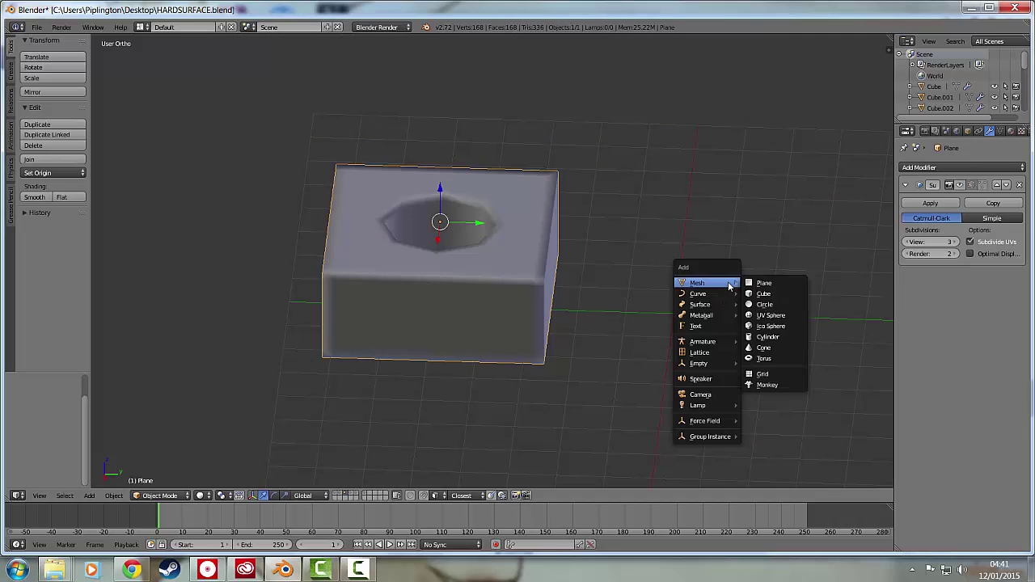
pyautogui.click(757, 283)
pyautogui.press('s')
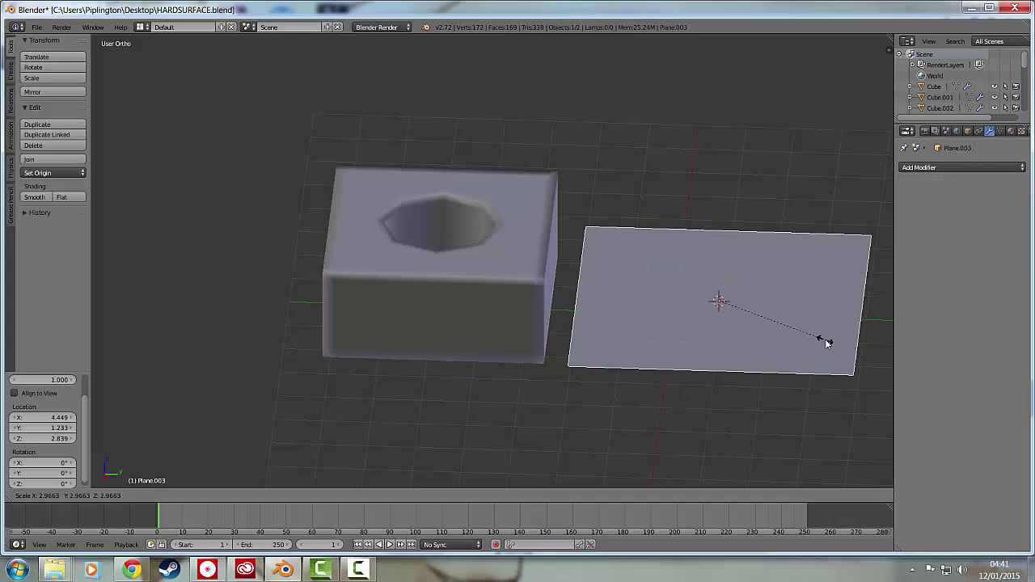
pyautogui.click(804, 334)
# Cut two edge loops across the plane and spread them toward its edges by scaling 2.654 along Y.
pyautogui.press('Tab')
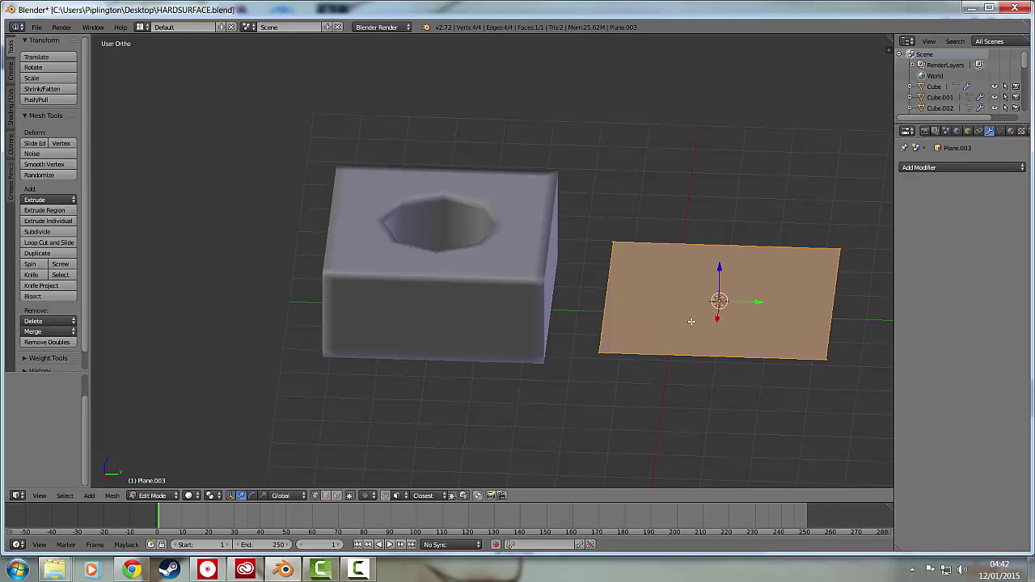
pyautogui.hotkey('ctrl', 'r')
pyautogui.scroll(2, 717, 237)
pyautogui.scroll(-1, 717, 237)
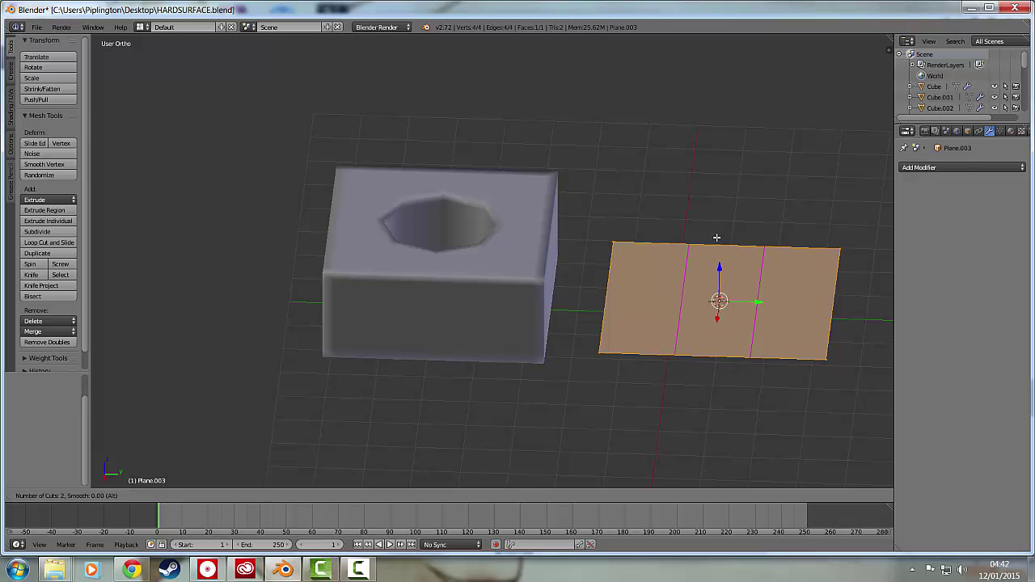
pyautogui.click(717, 237)
pyautogui.rightClick(717, 237)
pyautogui.press('s')
pyautogui.press('x')
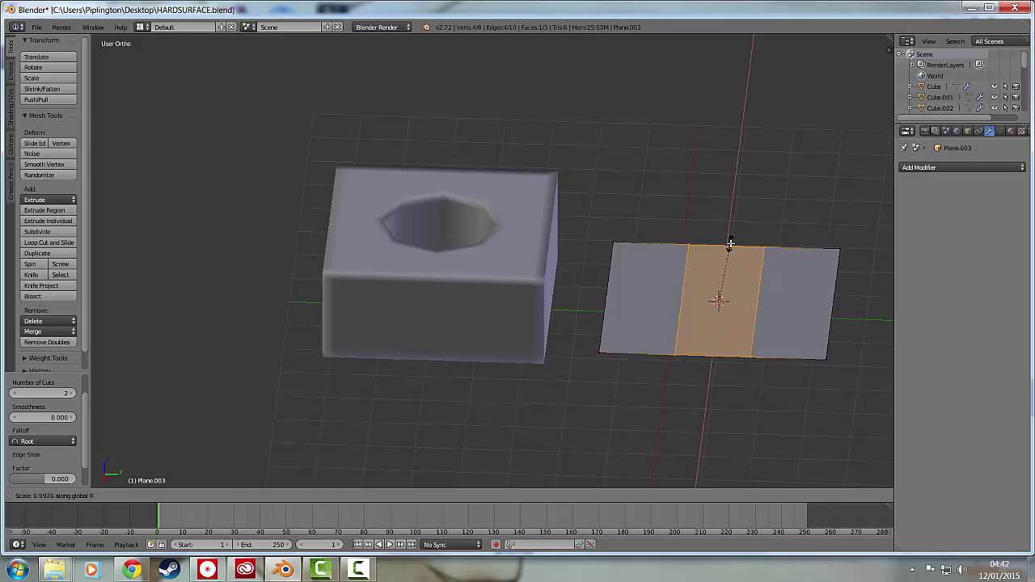
pyautogui.press('y')
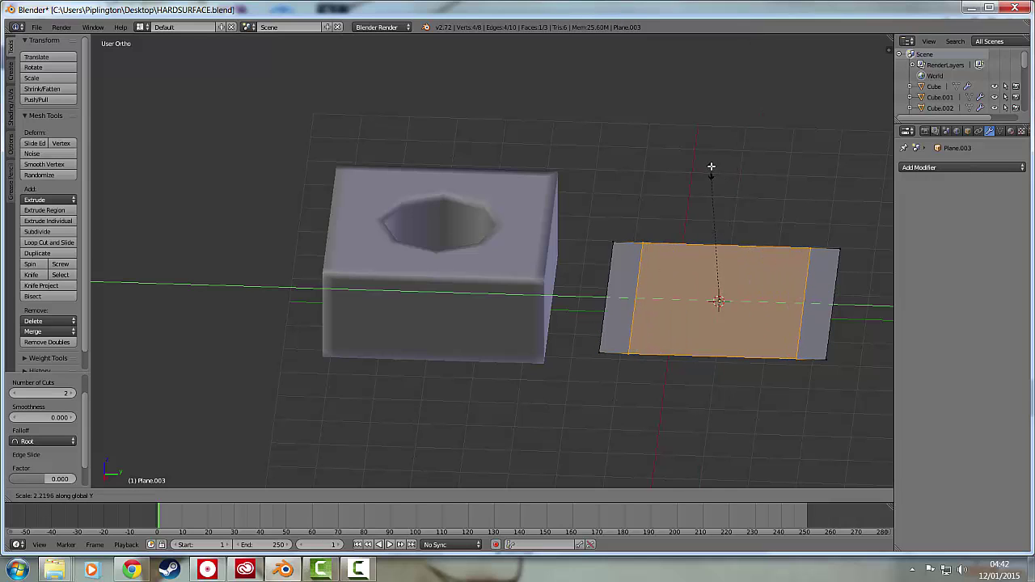
pyautogui.click(708, 146)
# Cut two perpendicular edge loops across the plane and spread them toward its edges by scaling 2.584 along X.
pyautogui.hotkey('ctrl', 'r')
pyautogui.scroll(1, 827, 296)
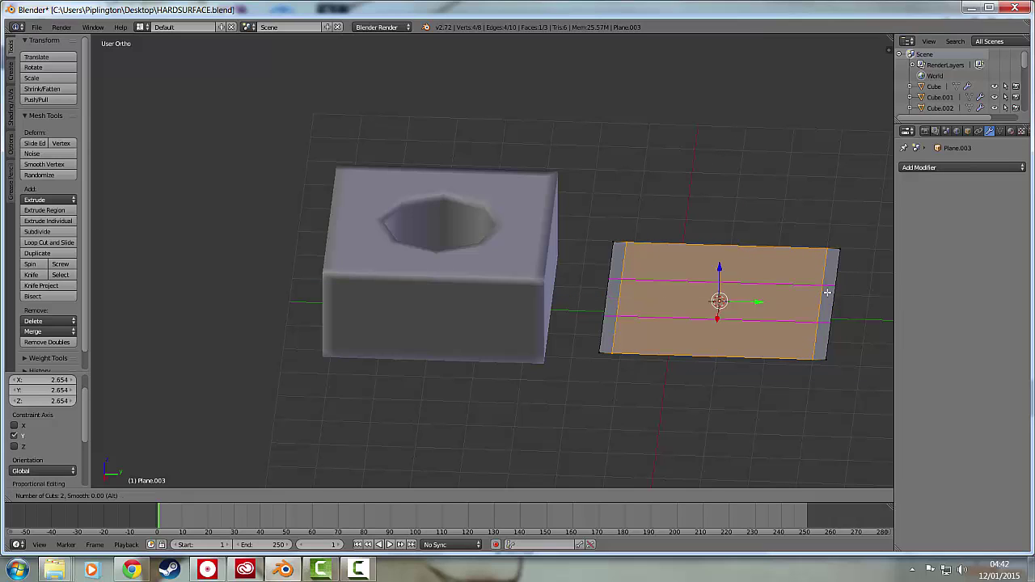
pyautogui.click(828, 293)
pyautogui.rightClick(813, 293)
pyautogui.press('s')
pyautogui.press('x')
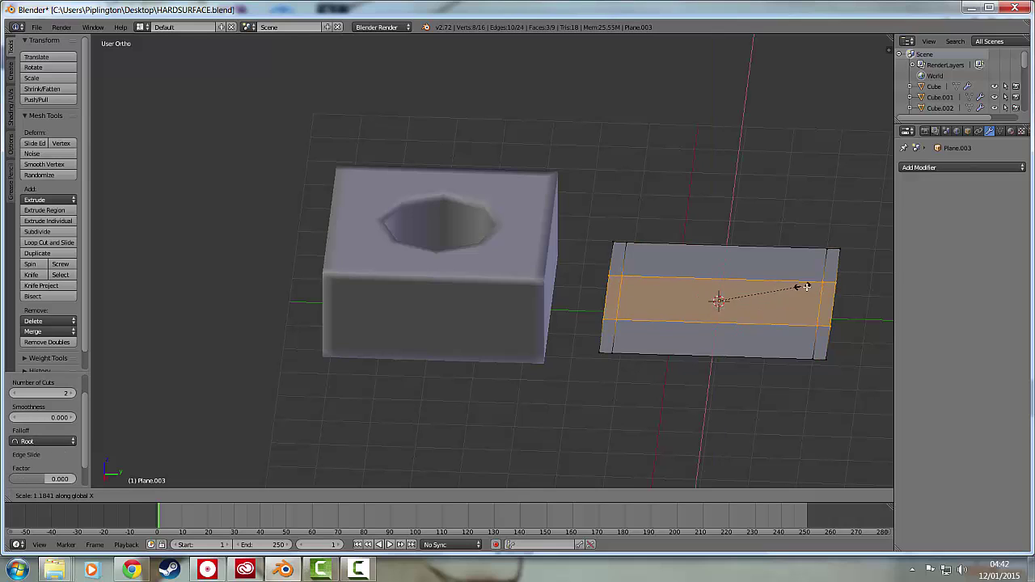
pyautogui.click(103, 285)
pyautogui.moveTo(597, 203); pyautogui.dragTo(420, 167, button='middle')
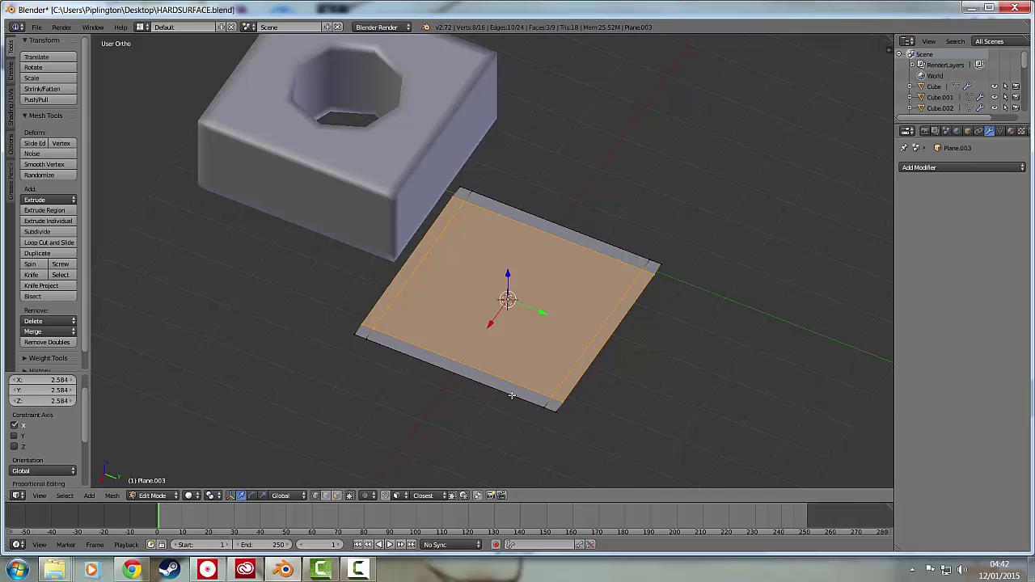
# Try cutting two evenly spaced edge loops in each direction across the plane, then undo these cuts.
pyautogui.hotkey('ctrl', 'r')
pyautogui.scroll(1, 466, 365)
pyautogui.click(468, 364)
pyautogui.rightClick(468, 364)
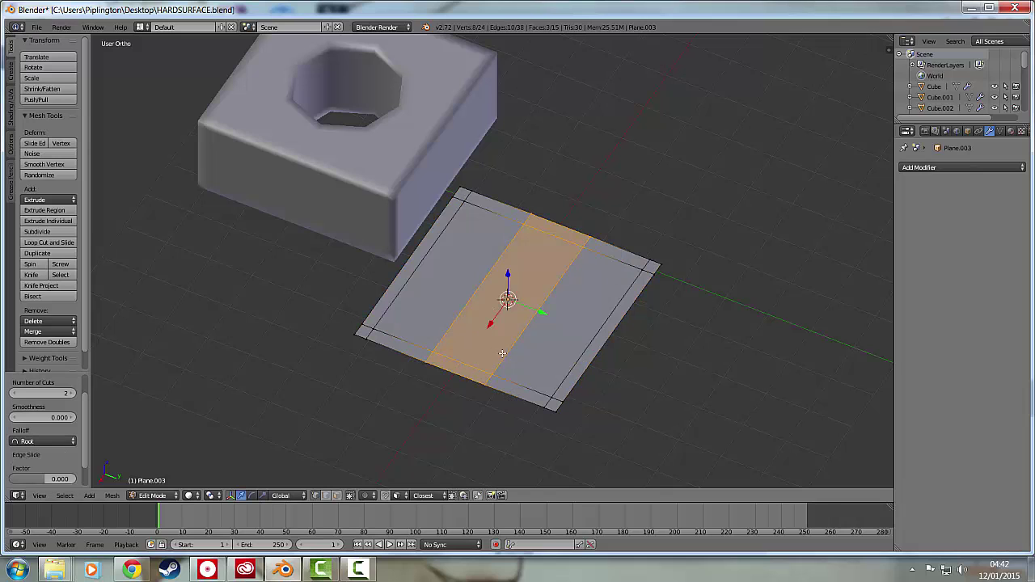
pyautogui.hotkey('ctrl', 'r')
pyautogui.scroll(1, 609, 341)
pyautogui.click(608, 343)
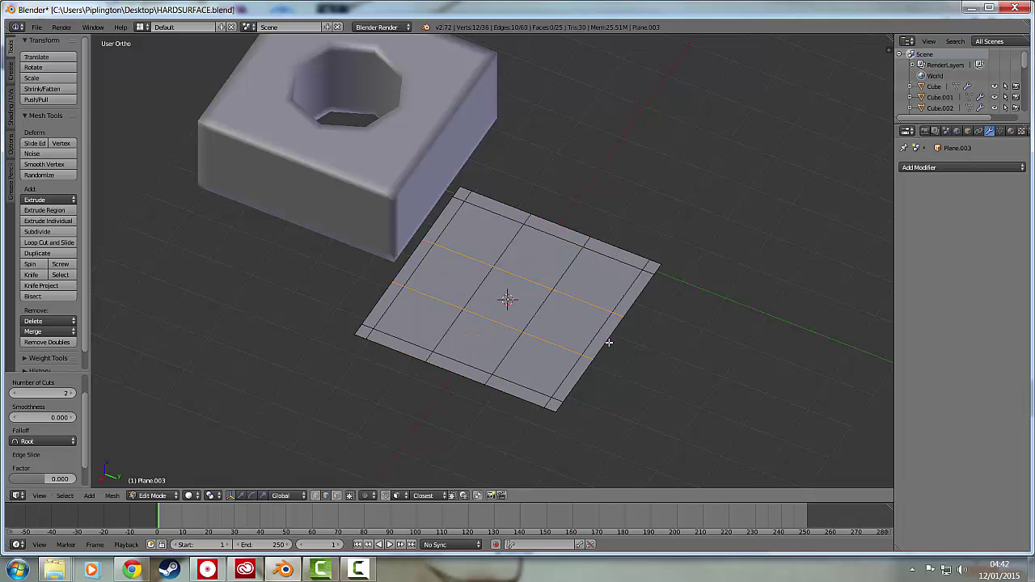
pyautogui.rightClick(608, 343)
pyautogui.hotkey('ctrl', 'z')
pyautogui.hotkey('ctrl', 'z')
pyautogui.hotkey('ctrl', 'z')
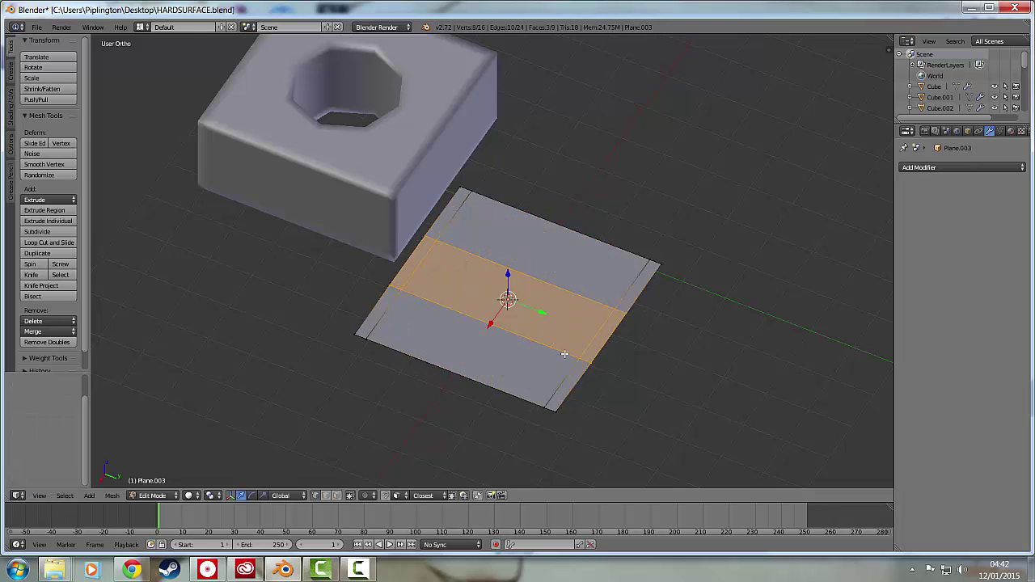
pyautogui.hotkey('ctrl', 'shift', 'z')
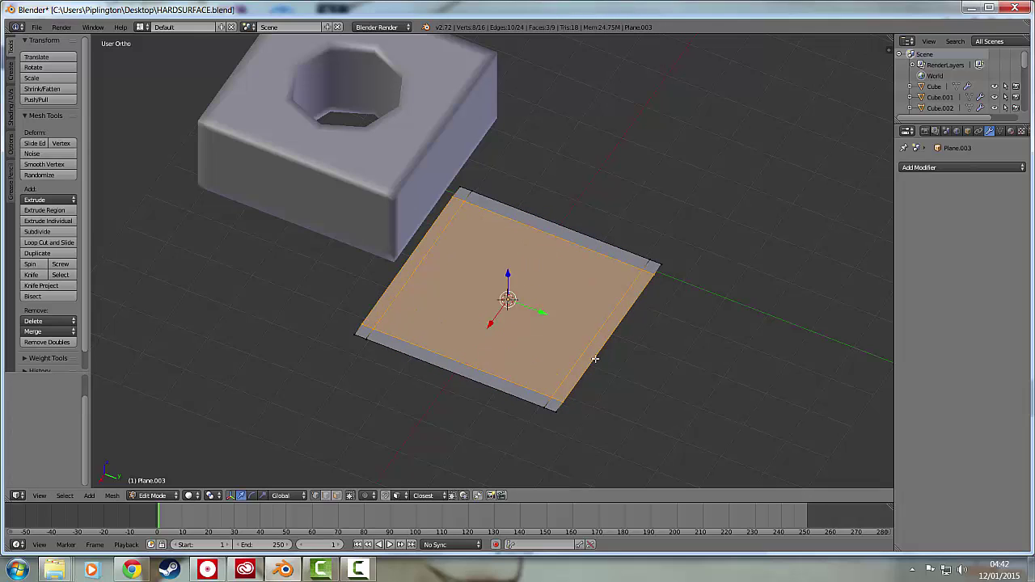
# Cut three evenly spaced edge loops in each direction across the plane and select only its centre vertex.
pyautogui.hotkey('ctrl', 'r')
pyautogui.scroll(1, 543, 217)
pyautogui.click(543, 216)
pyautogui.rightClick(543, 217)
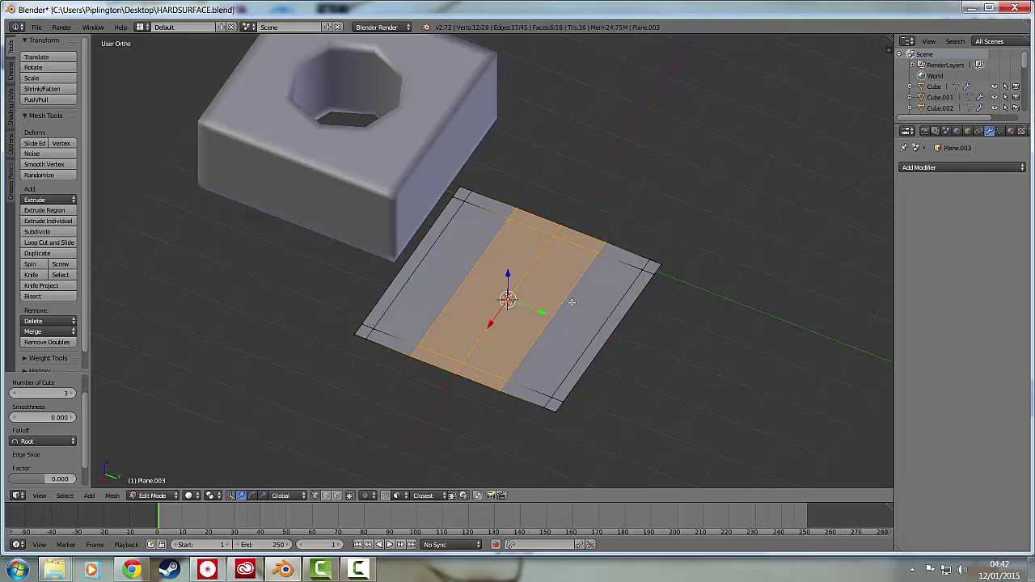
pyautogui.hotkey('ctrl', 'r')
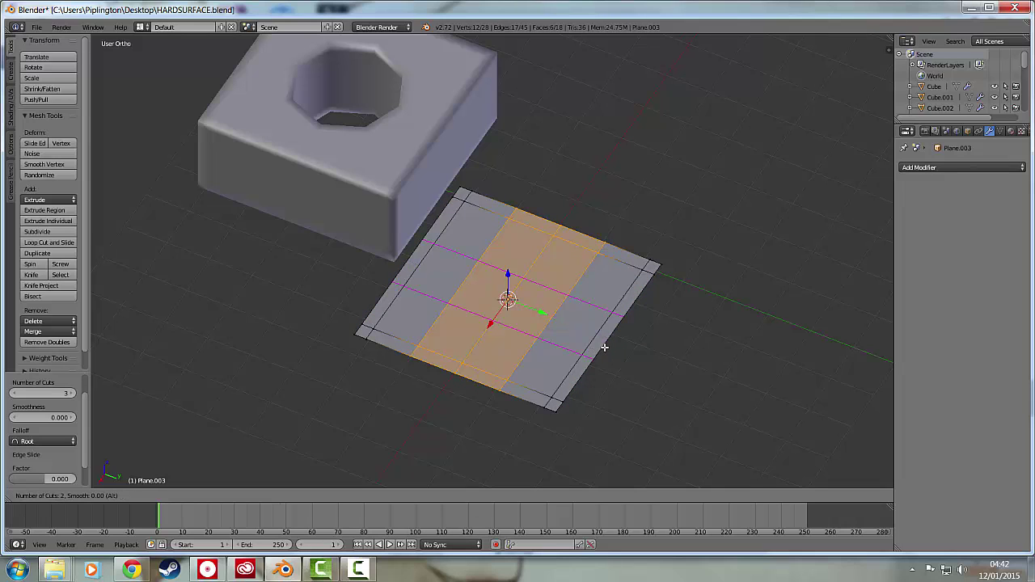
pyautogui.click(604, 348)
pyautogui.click(605, 342)
pyautogui.moveTo(636, 324); pyautogui.dragTo(622, 345, button='middle')
pyautogui.press('a')
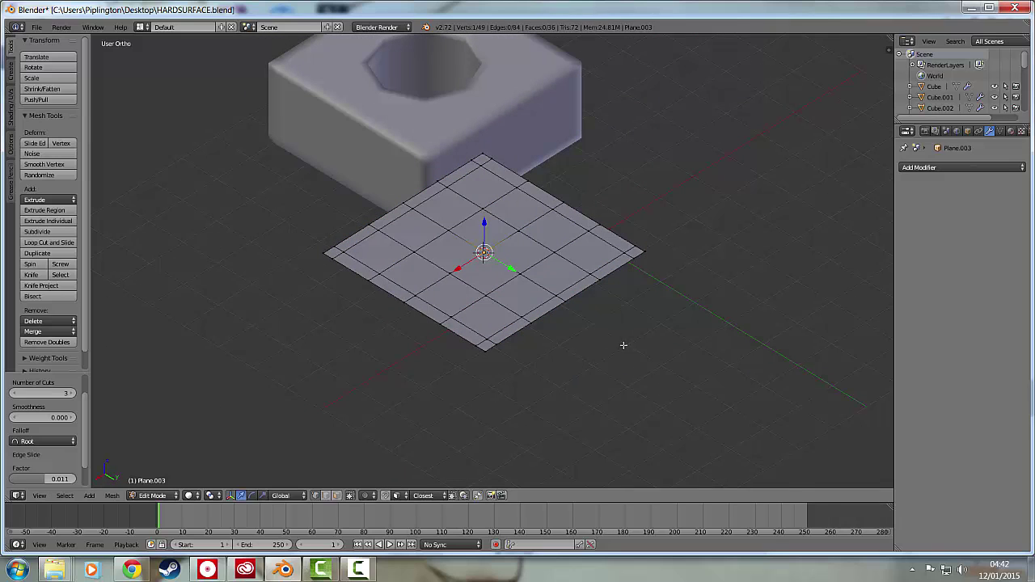
# Check the LoopTools add-on entry in the user preferences and close the preferences window.
pyautogui.click(37, 27)
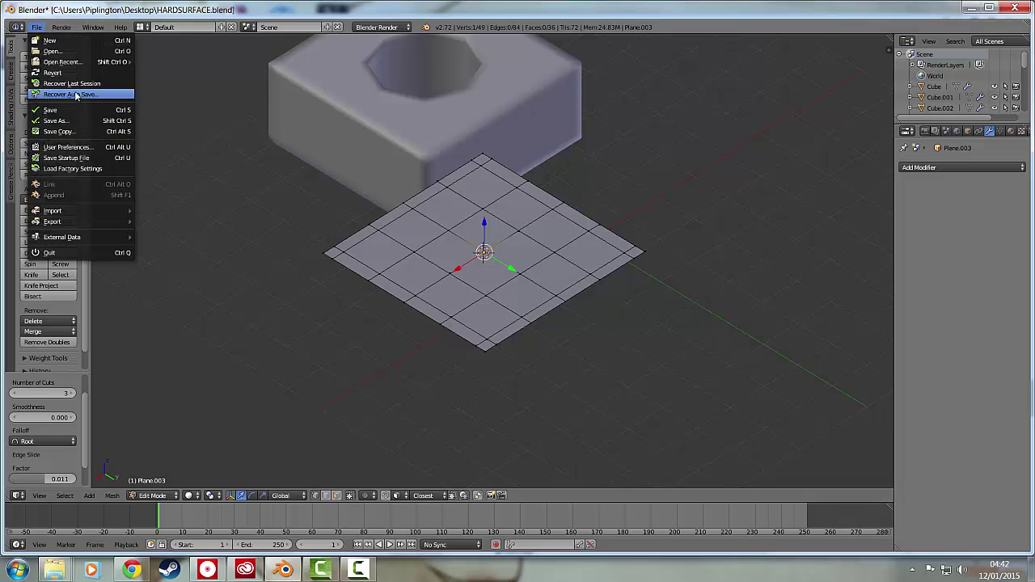
pyautogui.click(96, 148)
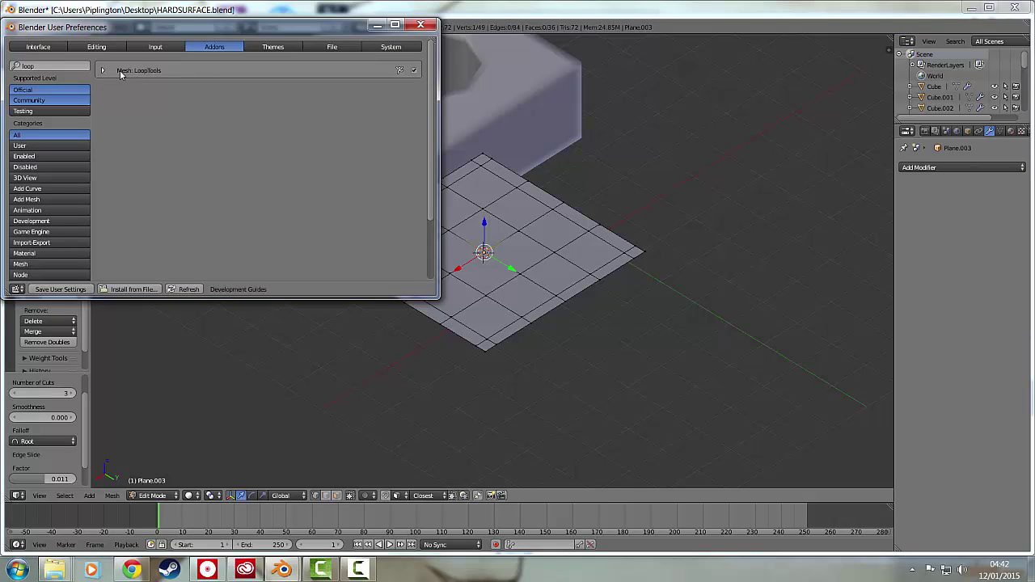
pyautogui.click(421, 25)
# Use LoopTools Circle to round the edges around the plane's centre vertex, with a custom radius of 0.64.
pyautogui.press('w')
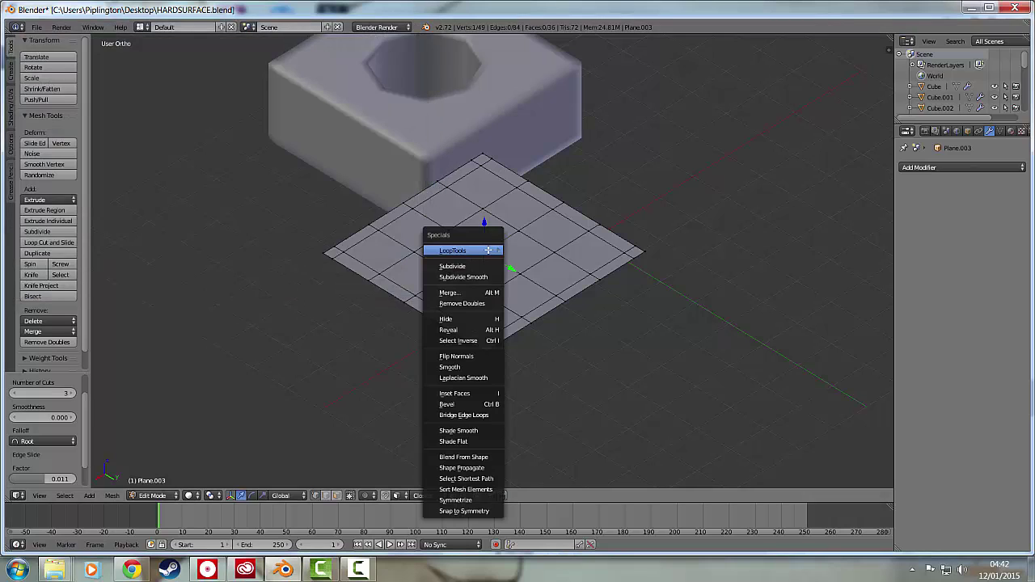
pyautogui.moveTo(489, 251)
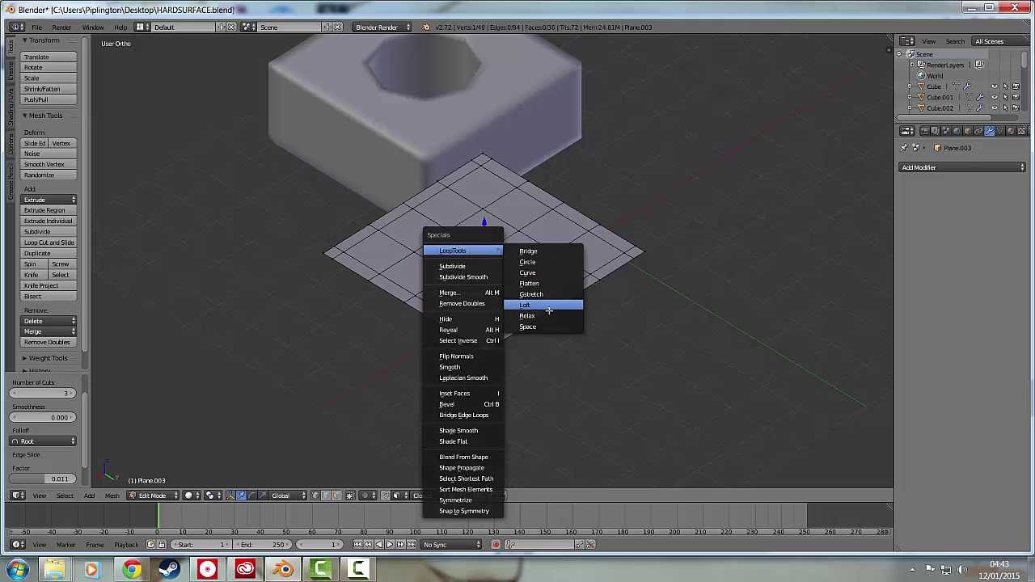
pyautogui.click(551, 261)
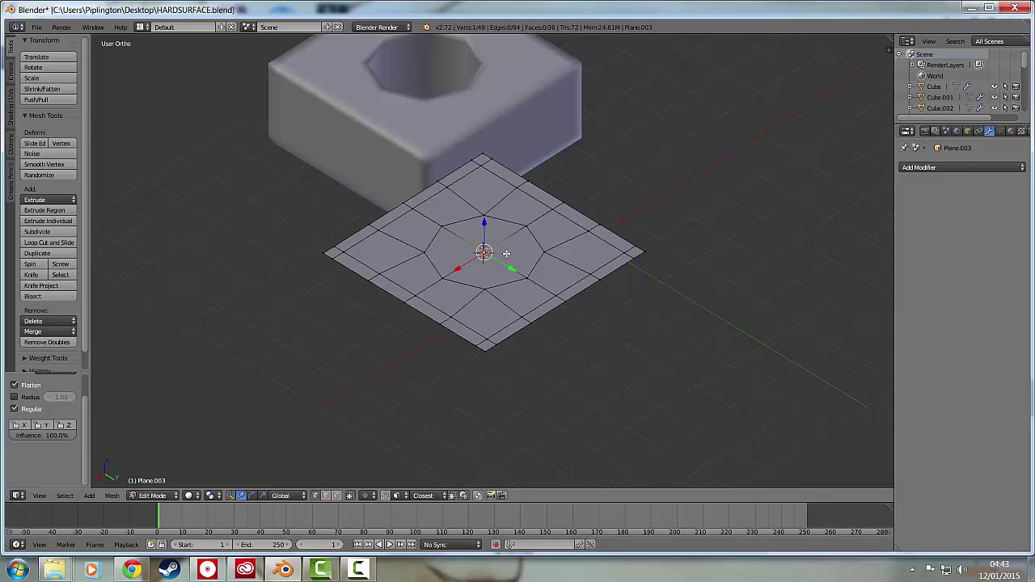
pyautogui.click(33, 397)
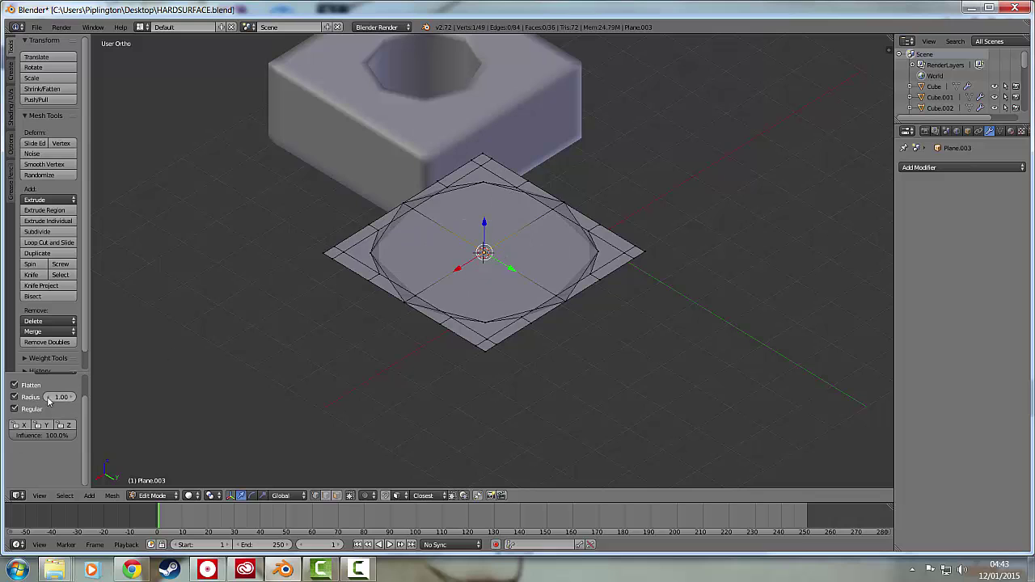
pyautogui.moveTo(61, 397); pyautogui.dragTo(48, 398)
# Delete the vertex in the middle of the circle to open an octagonal hole in the plane.
pyautogui.moveTo(465, 289); pyautogui.dragTo(420, 186, button='middle')
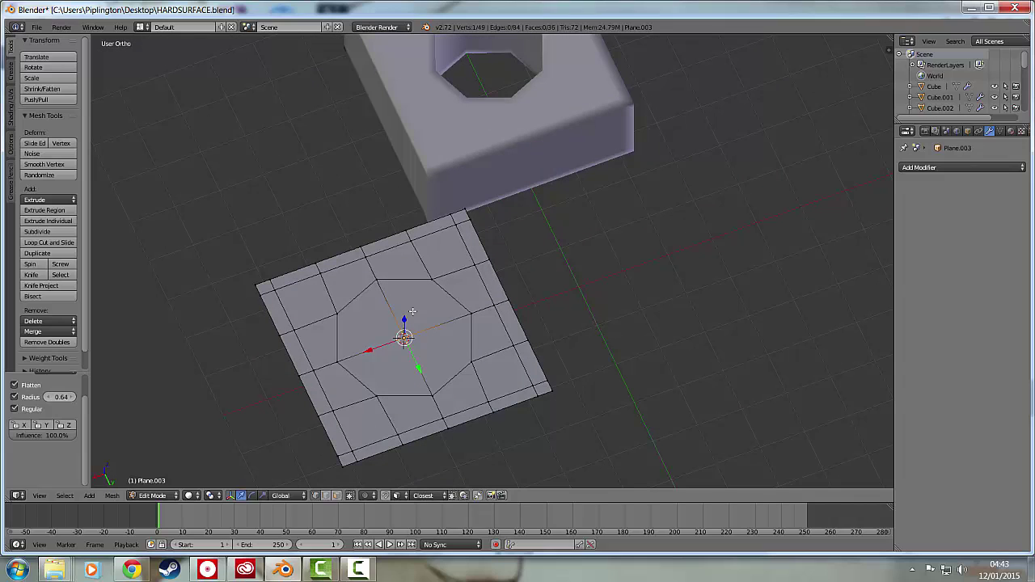
pyautogui.press('x')
pyautogui.click(433, 269)
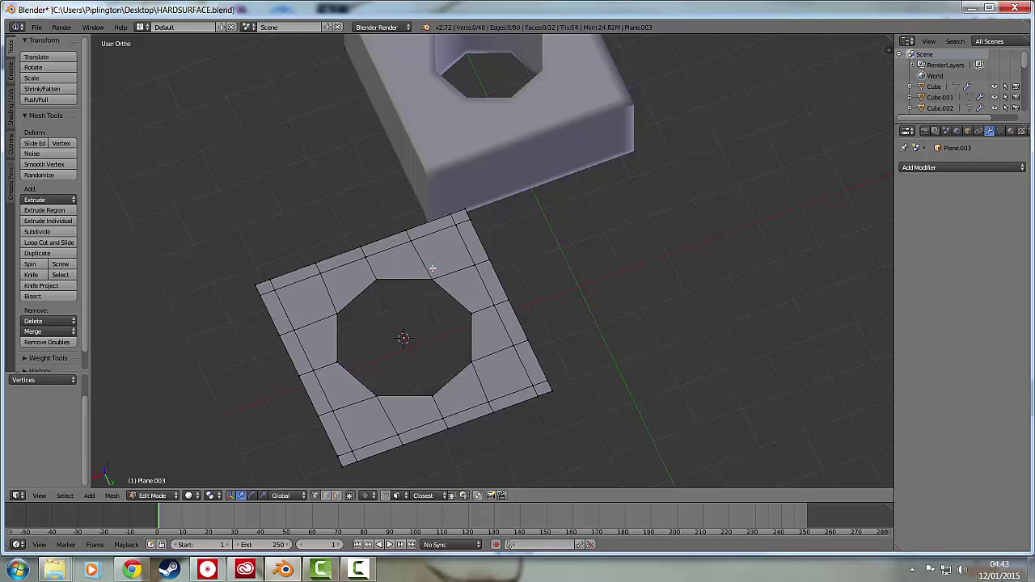
# Extrude the hole's edge loop and scale it inward to 0.913 as a supporting ring.
pyautogui.keyDown('alt'); pyautogui.rightClick(449, 381); pyautogui.keyUp('alt')
pyautogui.moveTo(447, 325); pyautogui.dragTo(496, 286, button='middle')
pyautogui.scroll(2, 496, 286)
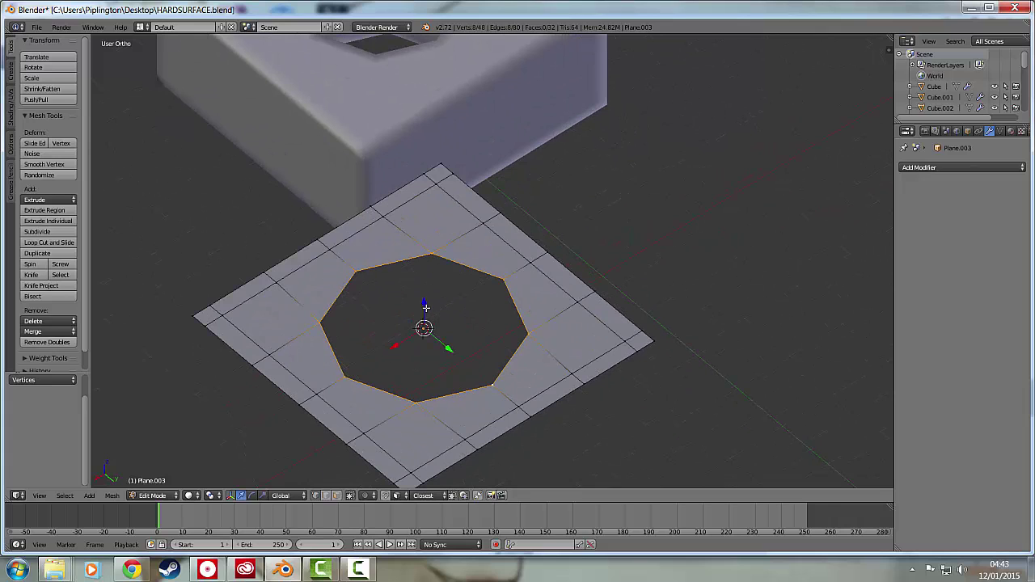
pyautogui.press('e')
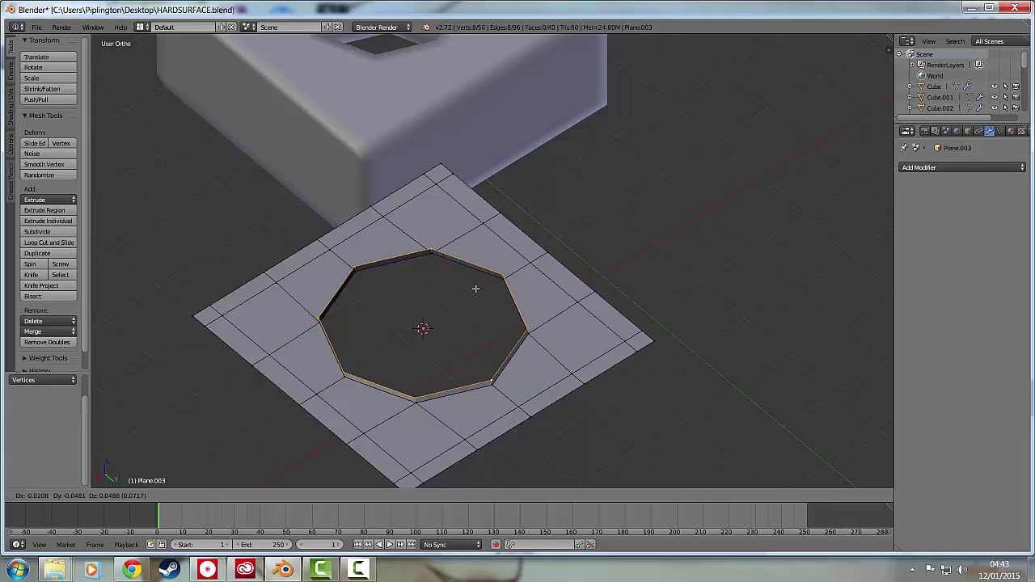
pyautogui.press('Escape')
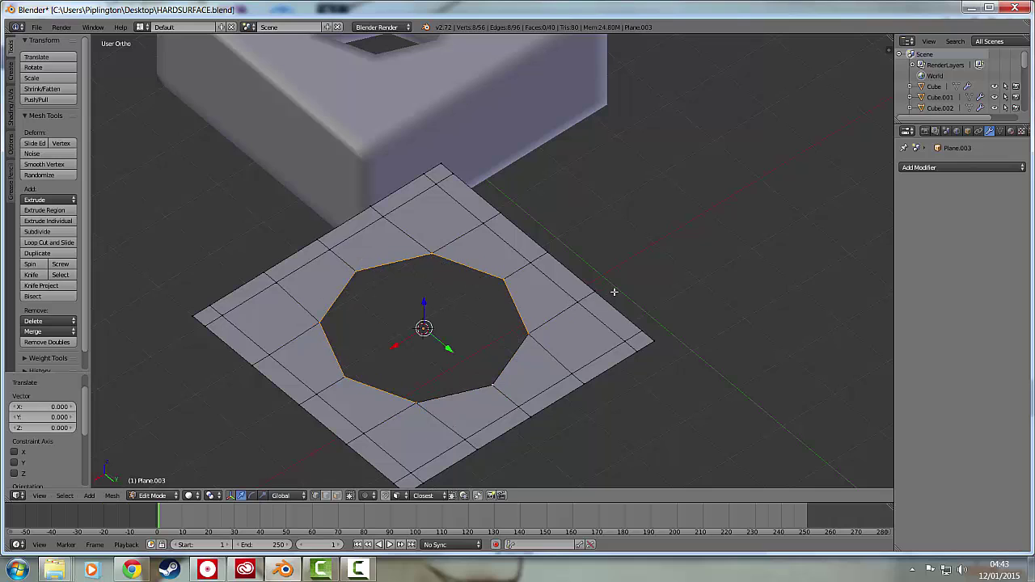
pyautogui.press('s')
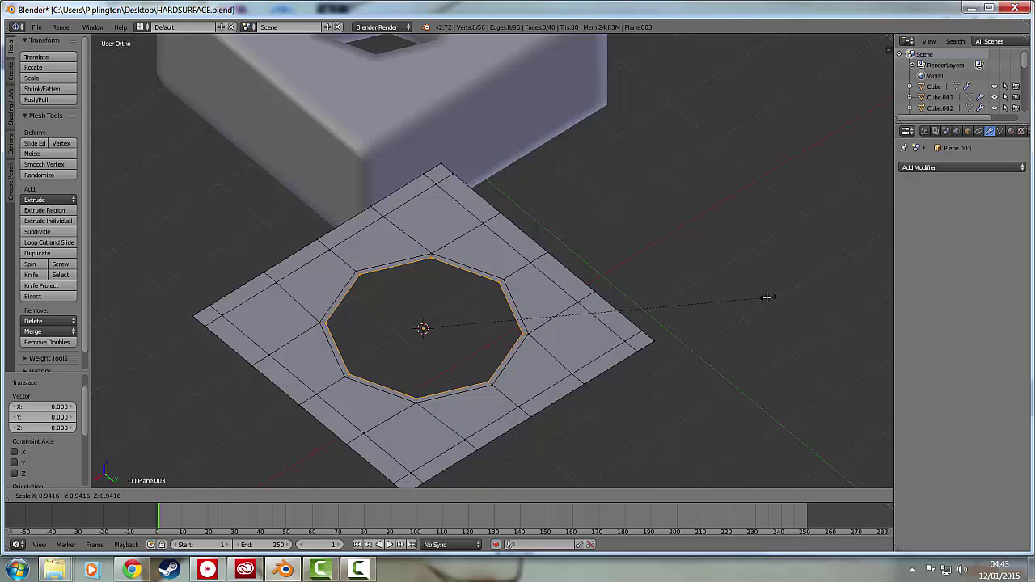
pyautogui.click(756, 296)
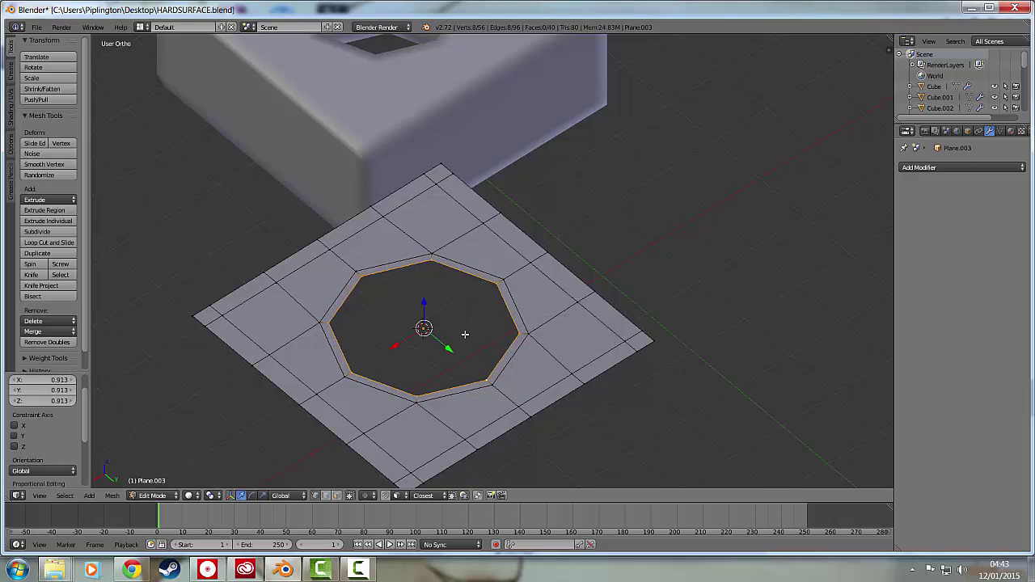
pyautogui.press('e')
pyautogui.press('z')
pyautogui.press('Escape')
pyautogui.hotkey('ctrl', 'z')
# Select the hole's inner edge and the plane's whole outer boundary, and extrude them -0.2 along Z.
pyautogui.moveTo(517, 393); pyautogui.dragTo(504, 291, button='middle')
pyautogui.keyDown('alt'); pyautogui.keyDown('shift'); pyautogui.click(504, 291); pyautogui.keyUp('shift'); pyautogui.keyUp('alt')
pyautogui.keyDown('alt'); pyautogui.keyDown('shift'); pyautogui.click(386, 275); pyautogui.keyUp('shift'); pyautogui.keyUp('alt')
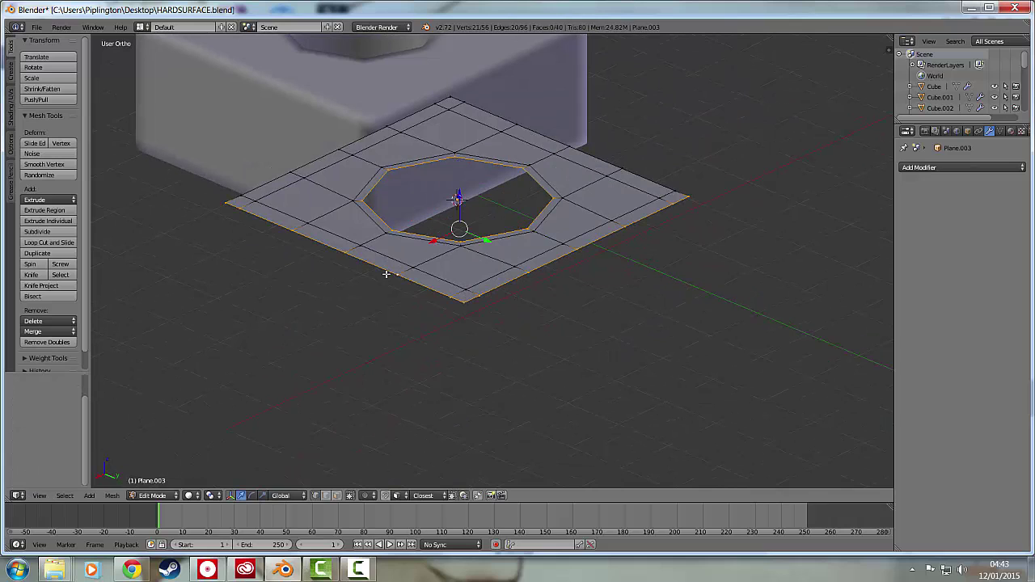
pyautogui.keyDown('alt'); pyautogui.keyDown('shift'); pyautogui.click(296, 165); pyautogui.keyUp('shift'); pyautogui.keyUp('alt')
pyautogui.keyDown('alt'); pyautogui.keyDown('shift'); pyautogui.click(481, 114); pyautogui.keyUp('shift'); pyautogui.keyUp('alt')
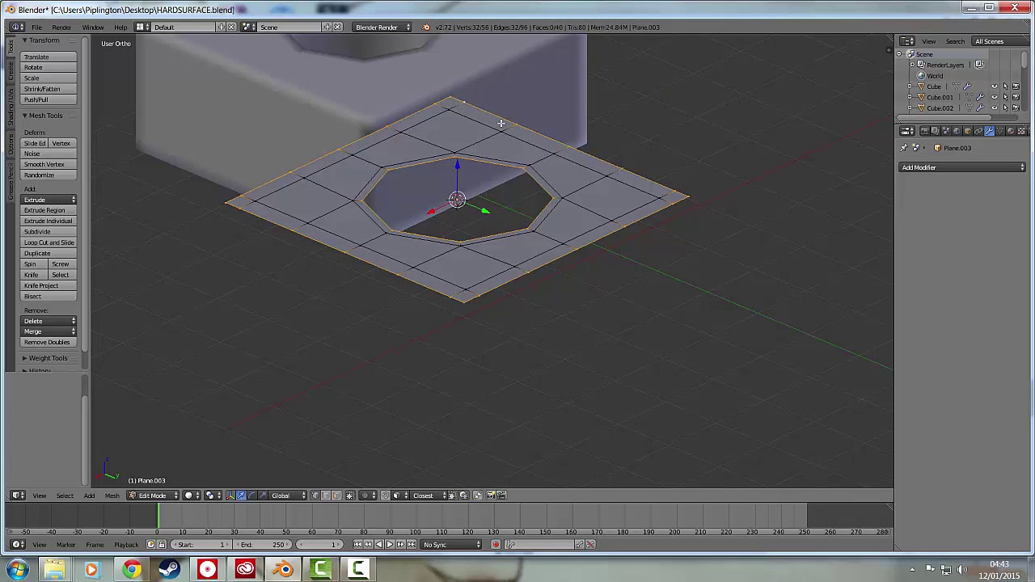
pyautogui.press('e')
pyautogui.press('z')
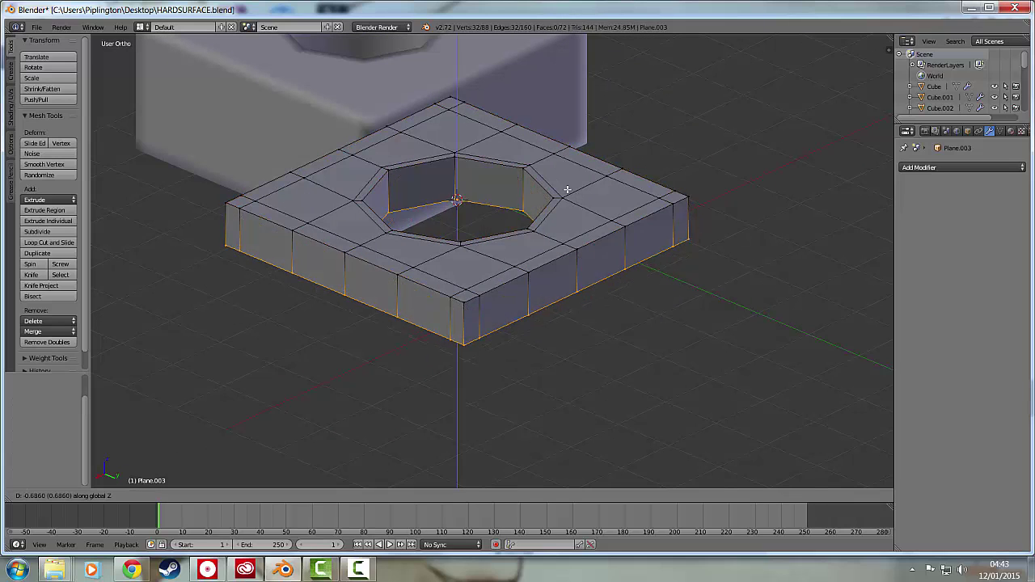
pyautogui.write('-0.2')
pyautogui.press('Return')
# Extrude the selected edges down along Z for the block's depth, and again by -0.183 for a supporting loop.
pyautogui.moveTo(571, 164); pyautogui.dragTo(586, 232, button='middle')
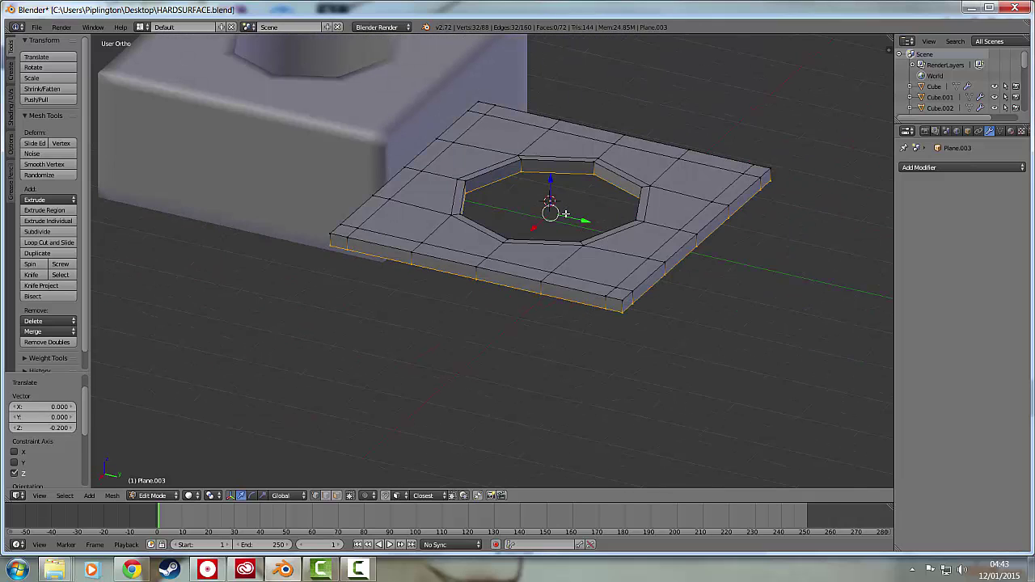
pyautogui.press('e')
pyautogui.press('z')
pyautogui.click(571, 290)
pyautogui.press('e')
pyautogui.press('z')
pyautogui.click(575, 302)
# Fill two adjacent faces on the underside between the hole's rim and one outer wall.
pyautogui.moveTo(574, 301); pyautogui.dragTo(609, 367, button='middle')
pyautogui.rightClick(409, 187)
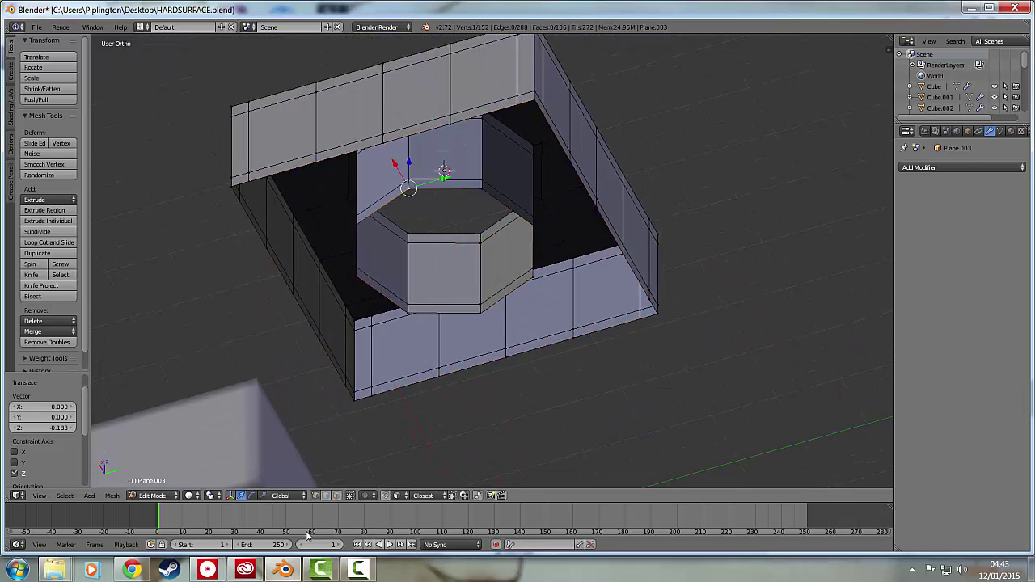
pyautogui.press('a')
pyautogui.rightClick(383, 200)
pyautogui.keyDown('shift'); pyautogui.rightClick(360, 151); pyautogui.keyUp('shift')
pyautogui.rightClick(354, 152)
pyautogui.keyDown('shift'); pyautogui.rightClick(388, 203); pyautogui.keyUp('shift')
pyautogui.rightClick(463, 187)
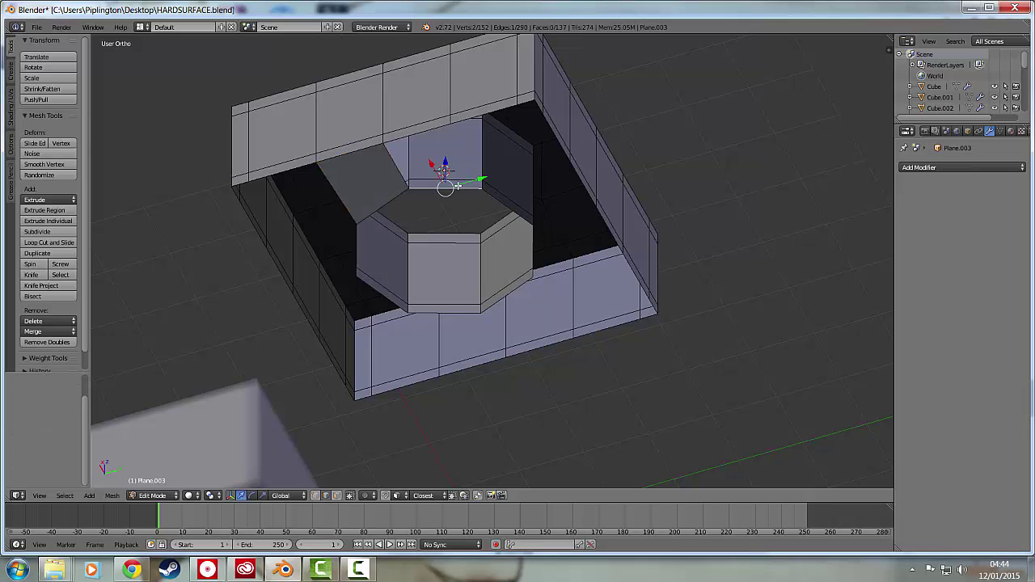
pyautogui.keyDown('shift'); pyautogui.rightClick(415, 133); pyautogui.keyUp('shift')
pyautogui.press('f')
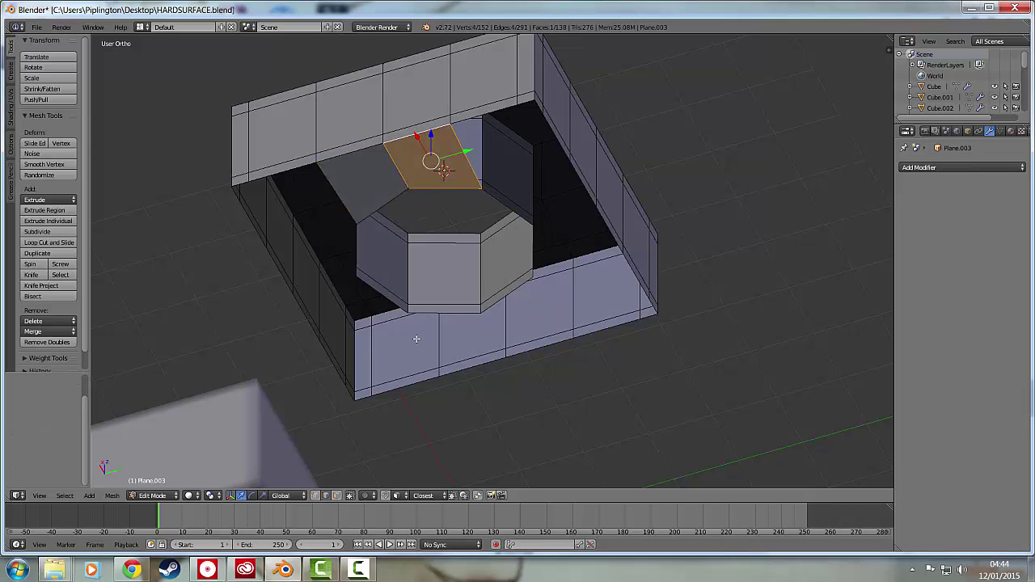
# Fill two adjacent underside faces between the hole's rim and the opposite outer wall.
pyautogui.rightClick(442, 312)
pyautogui.keyDown('shift'); pyautogui.rightClick(483, 362); pyautogui.keyUp('shift')
pyautogui.press('f')
pyautogui.rightClick(504, 294)
pyautogui.keyDown('shift'); pyautogui.rightClick(553, 348); pyautogui.keyUp('shift')
pyautogui.press('f')
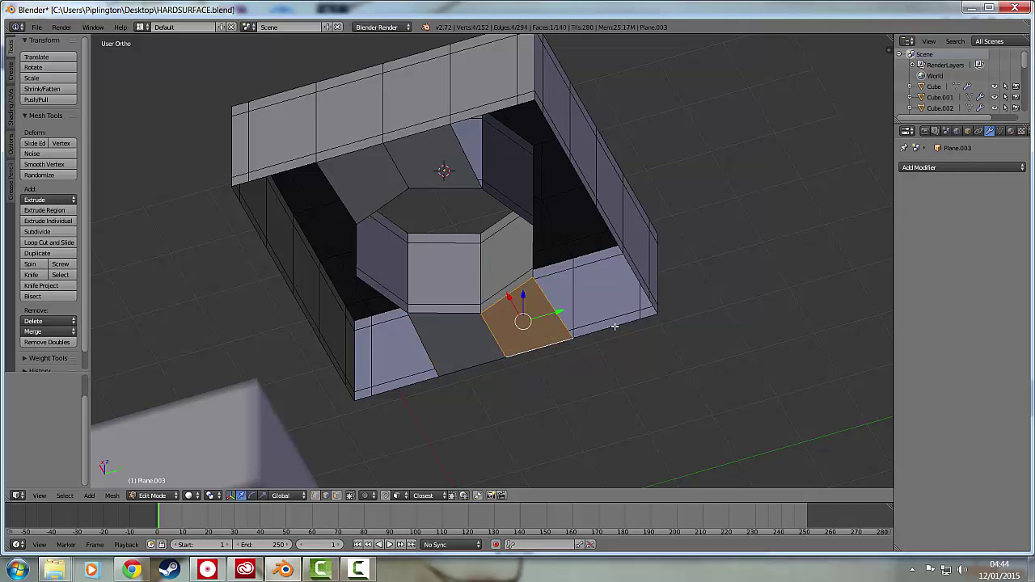
# Try to fill one open side of the underside between the two opposing runs of outer rim edges.
pyautogui.rightClick(645, 315)
pyautogui.keyDown('shift'); pyautogui.rightClick(626, 319); pyautogui.keyUp('shift')
pyautogui.rightClick(626, 323)
pyautogui.keyDown('shift'); pyautogui.rightClick(646, 317); pyautogui.keyUp('shift')
pyautogui.keyDown('shift'); pyautogui.rightClick(490, 112); pyautogui.keyUp('shift')
pyautogui.keyDown('shift'); pyautogui.rightClick(488, 113); pyautogui.keyUp('shift')
pyautogui.keyDown('shift'); pyautogui.rightClick(489, 111); pyautogui.keyUp('shift')
pyautogui.keyDown('shift'); pyautogui.rightClick(522, 102); pyautogui.keyUp('shift')
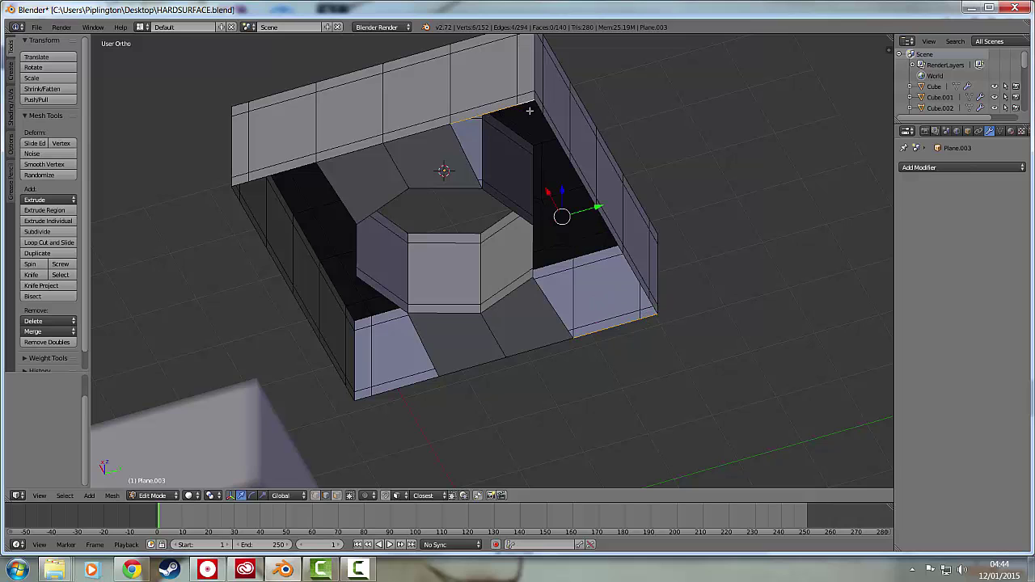
pyautogui.press('w')
pyautogui.click(530, 112)
pyautogui.moveTo(688, 304); pyautogui.dragTo(537, 284, button='middle')
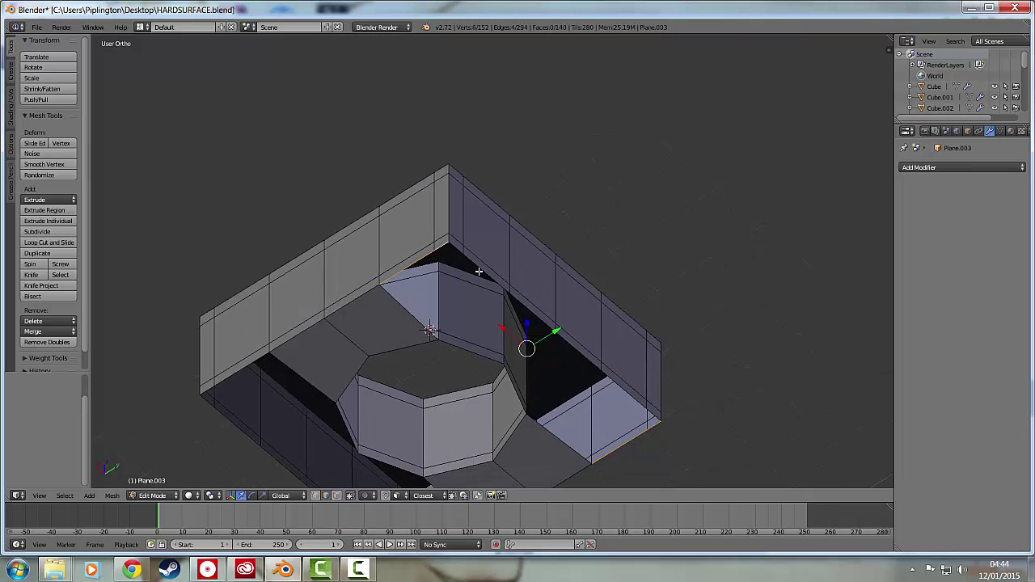
pyautogui.moveTo(636, 378); pyautogui.dragTo(601, 331, button='middle')
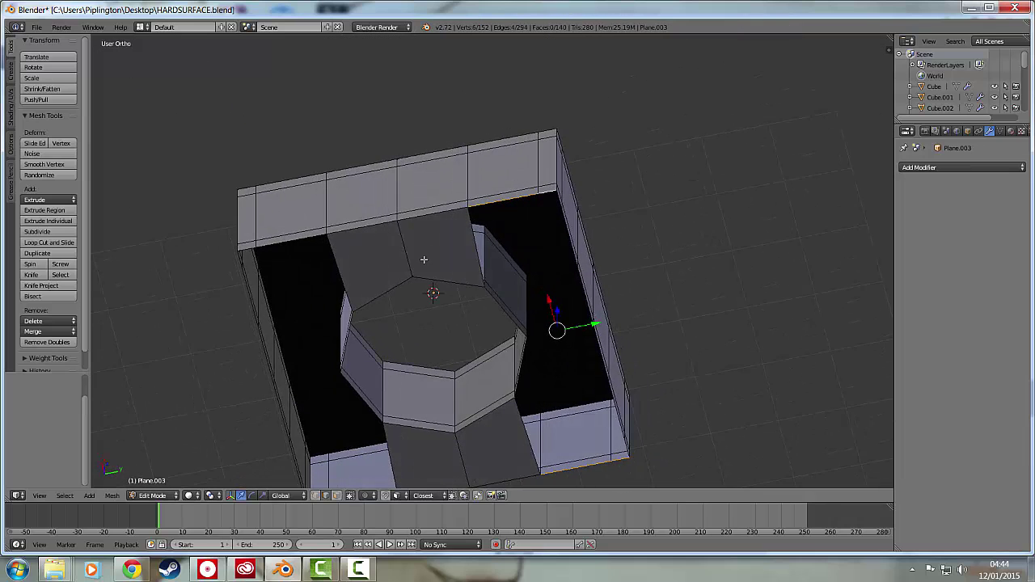
# Cut a supporting edge loop through both pairs of underside faces, sliding each toward the outer wall by factors 0.641 and 0.664.
pyautogui.hotkey('ctrl', 'r')
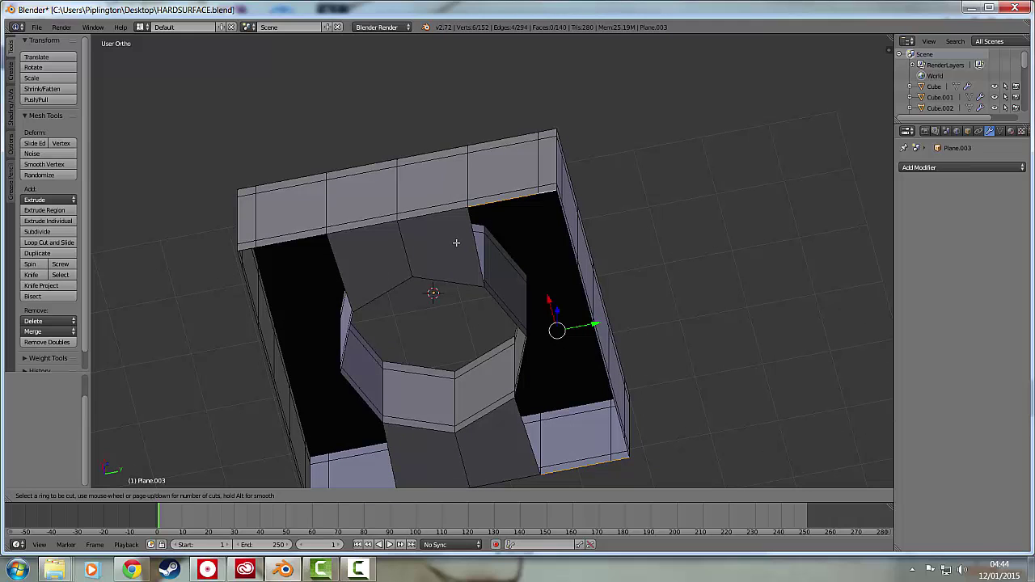
pyautogui.click(470, 227)
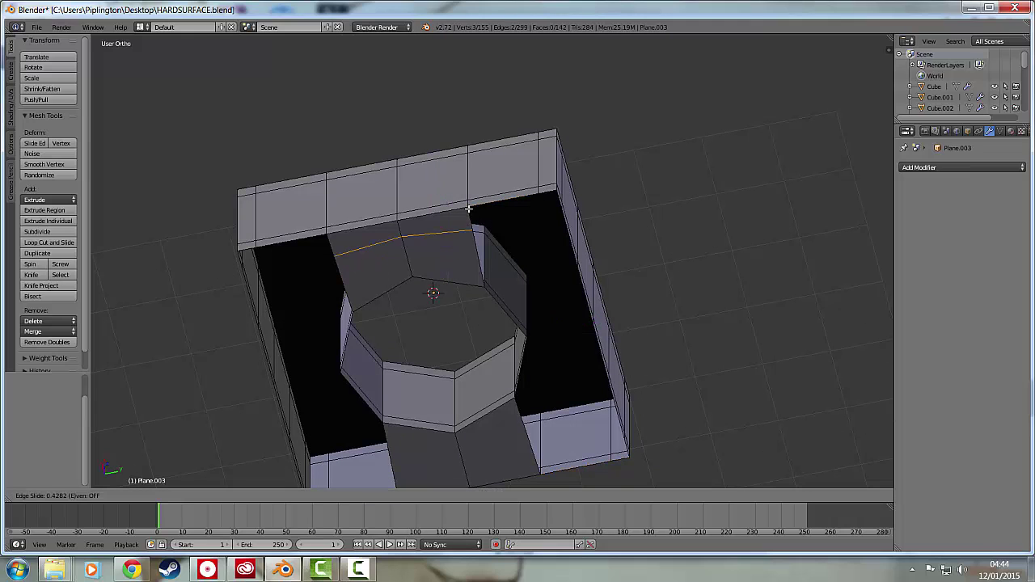
pyautogui.click(468, 201)
pyautogui.hotkey('ctrl', 'r')
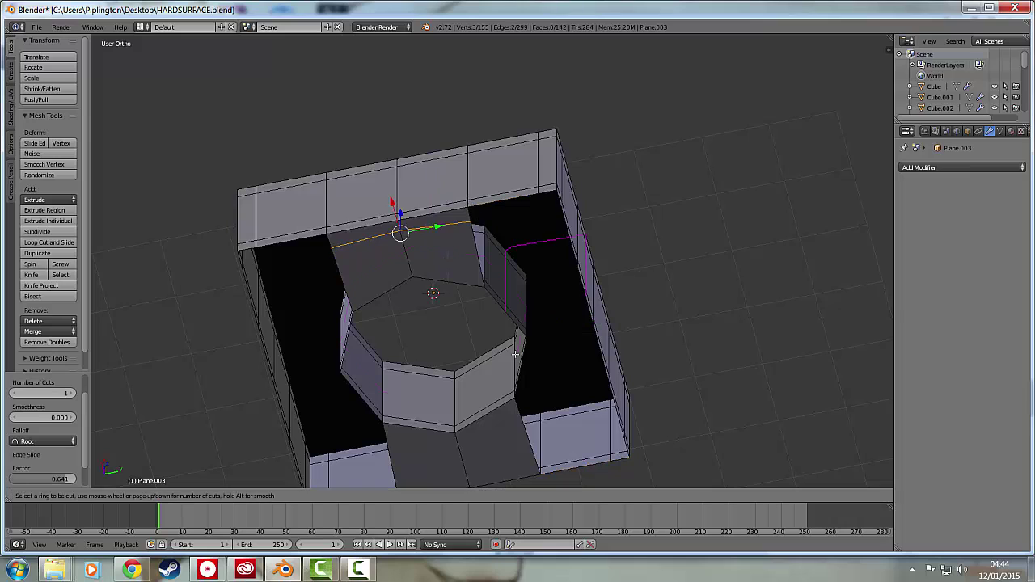
pyautogui.click(522, 433)
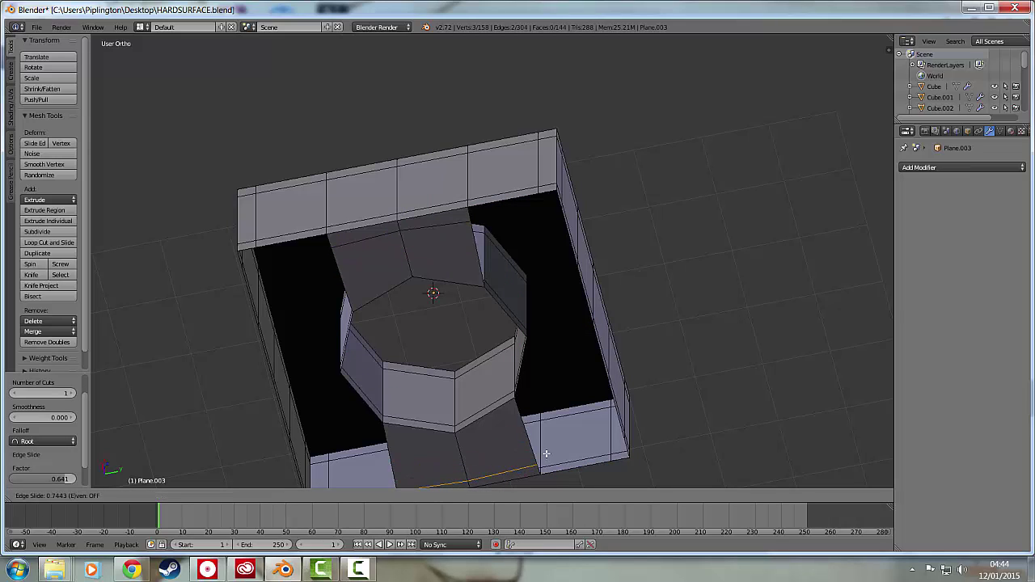
pyautogui.click(544, 453)
# Select the opposing outer rim edges on one open side of the underside and close the gap with Grid Fill.
pyautogui.rightClick(621, 460)
pyautogui.keyDown('shift'); pyautogui.rightClick(623, 462); pyautogui.keyUp('shift')
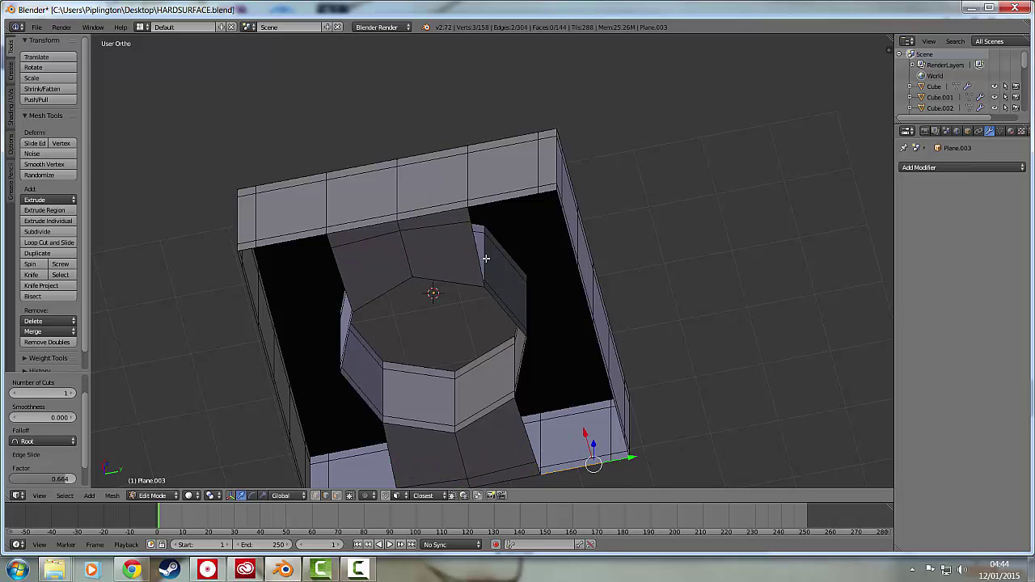
pyautogui.keyDown('shift'); pyautogui.rightClick(483, 205); pyautogui.keyUp('shift')
pyautogui.keyDown('shift'); pyautogui.rightClick(546, 192); pyautogui.keyUp('shift')
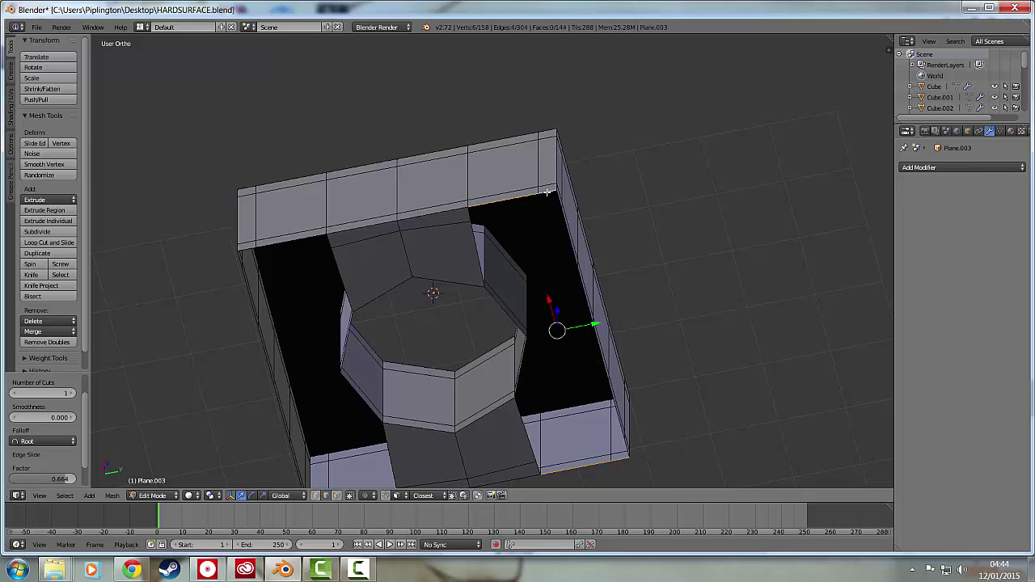
pyautogui.hotkey('ctrl', 'f')
pyautogui.click(546, 192)
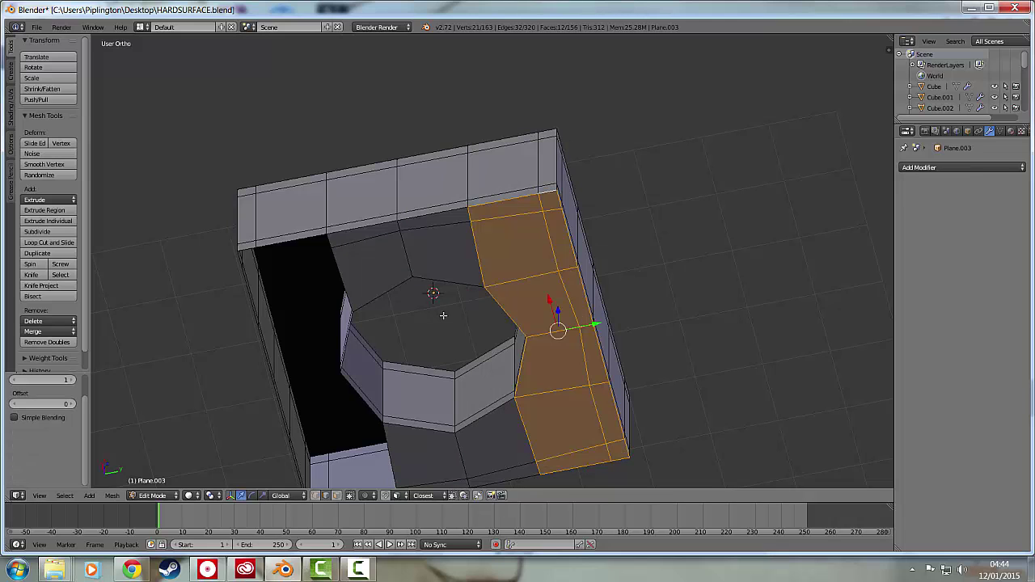
# Select the opposing outer rim edges on the remaining open side of the underside and close the gap with Grid Fill.
pyautogui.keyDown('shift'); pyautogui.moveTo(426, 427); pyautogui.dragTo(529, 271, button='middle'); pyautogui.keyUp('shift')
pyautogui.rightClick(477, 357)
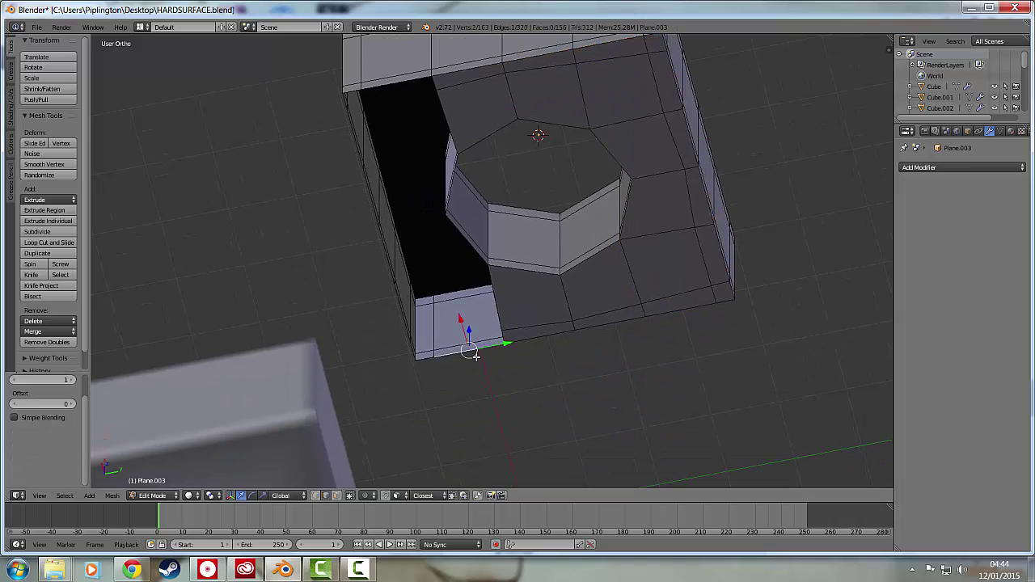
pyautogui.keyDown('shift'); pyautogui.rightClick(430, 355); pyautogui.keyUp('shift')
pyautogui.keyDown('shift'); pyautogui.rightClick(362, 89); pyautogui.keyUp('shift')
pyautogui.keyDown('shift'); pyautogui.rightClick(385, 85); pyautogui.keyUp('shift')
pyautogui.hotkey('ctrl', 'f')
pyautogui.click(388, 92)
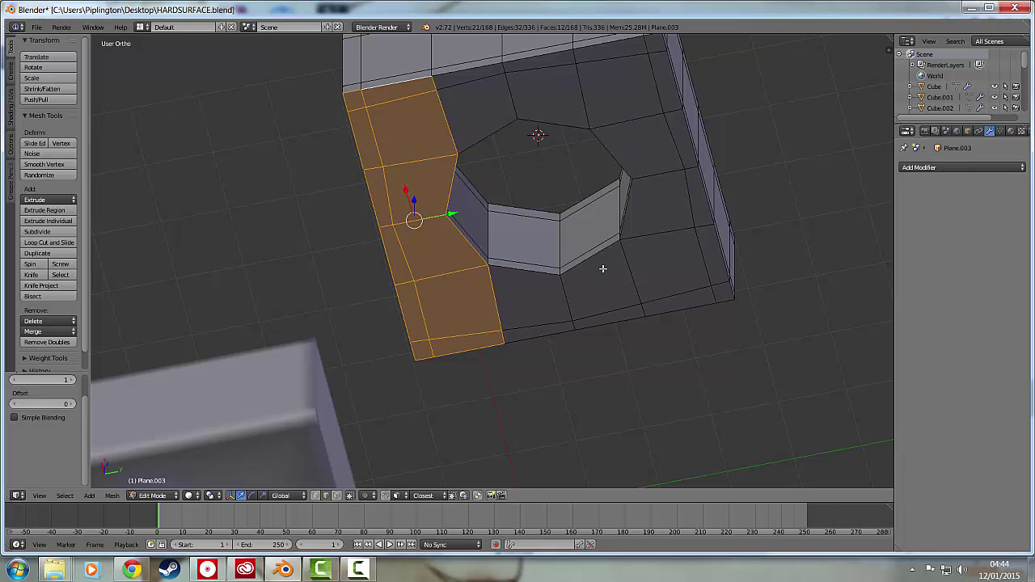
# Add a Subdivision Surface modifier to the rebuilt holed block and set its viewport subdivisions to 3.
pyautogui.moveTo(586, 208); pyautogui.dragTo(797, 224, button='middle')
pyautogui.press('Tab')
pyautogui.click(908, 167)
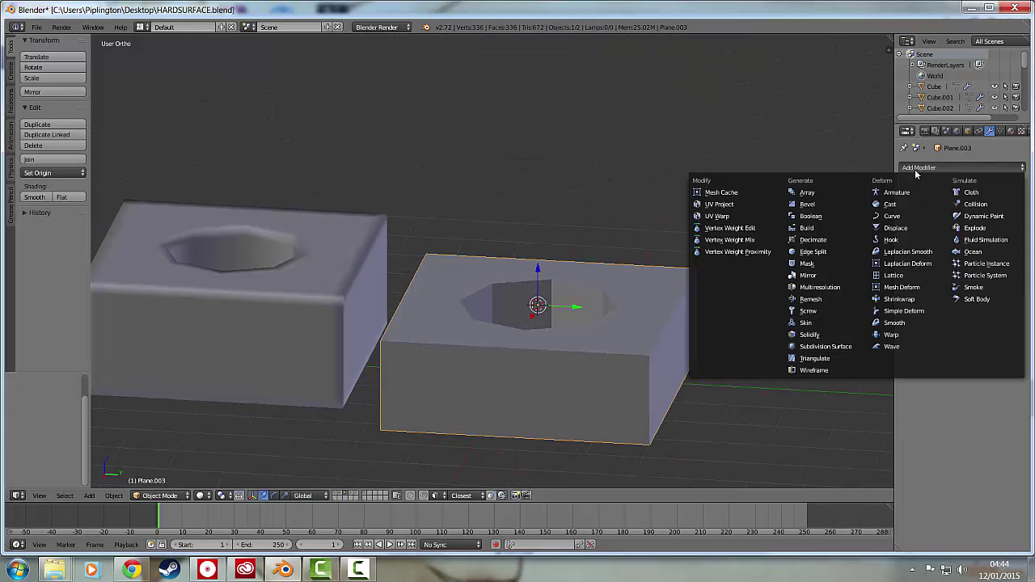
pyautogui.click(826, 347)
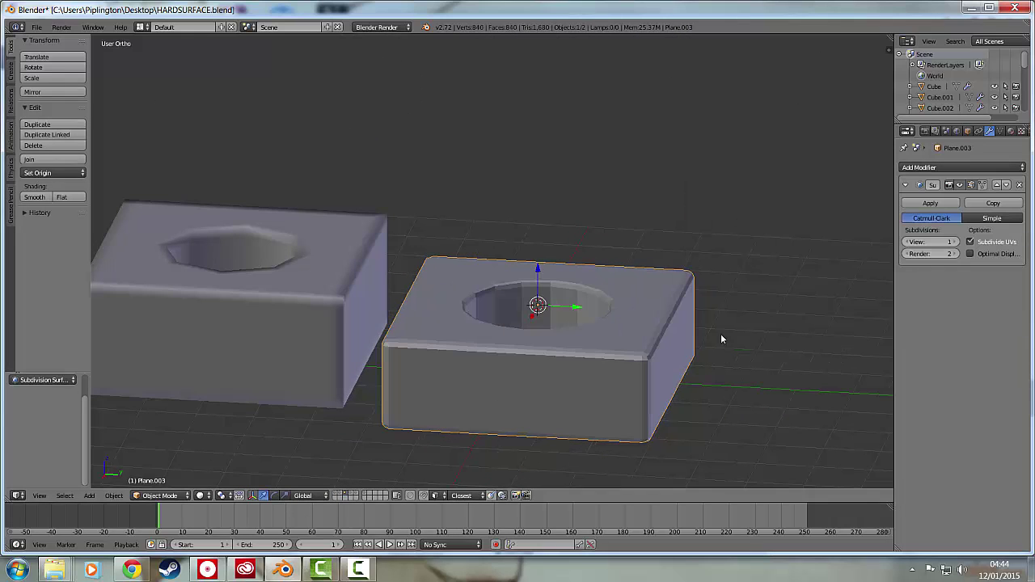
pyautogui.moveTo(728, 336); pyautogui.dragTo(657, 319, button='middle')
pyautogui.click(955, 242)
pyautogui.click(954, 242)
pyautogui.moveTo(489, 356)
pyautogui.mouseDown(button='middle')
pyautogui.moveTo(495, 339)
pyautogui.moveTo(492, 348)
pyautogui.mouseUp(button='middle')
pyautogui.scroll(-3, 501, 349)
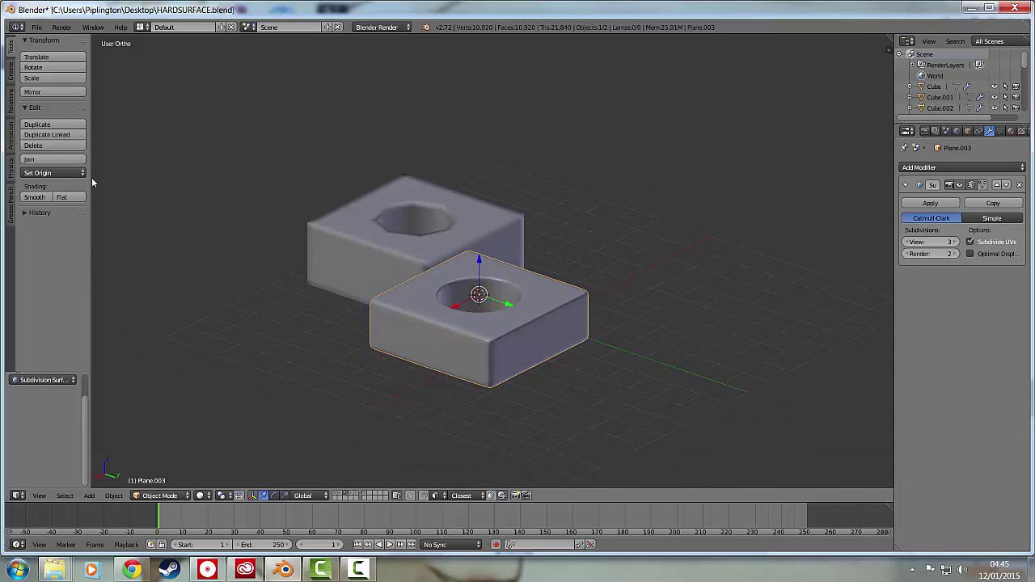
pyautogui.moveTo(450, 230); pyautogui.dragTo(416, 385, button='middle')
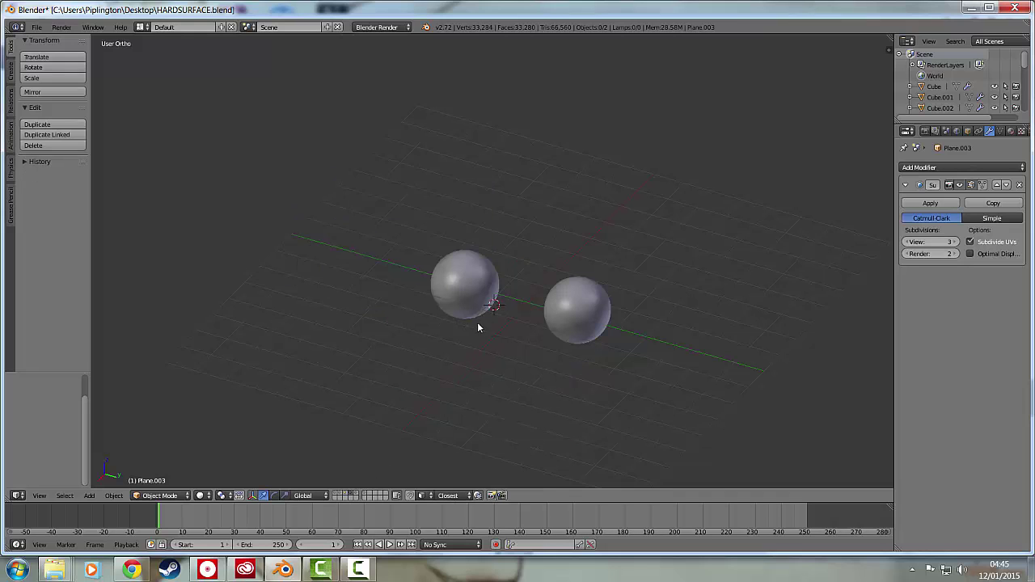
# Compare the two spheres side by side, examining the surface near the top pole of the UV sphere up close.
pyautogui.moveTo(478, 326); pyautogui.dragTo(534, 361, button='middle')
pyautogui.scroll(3, 537, 377)
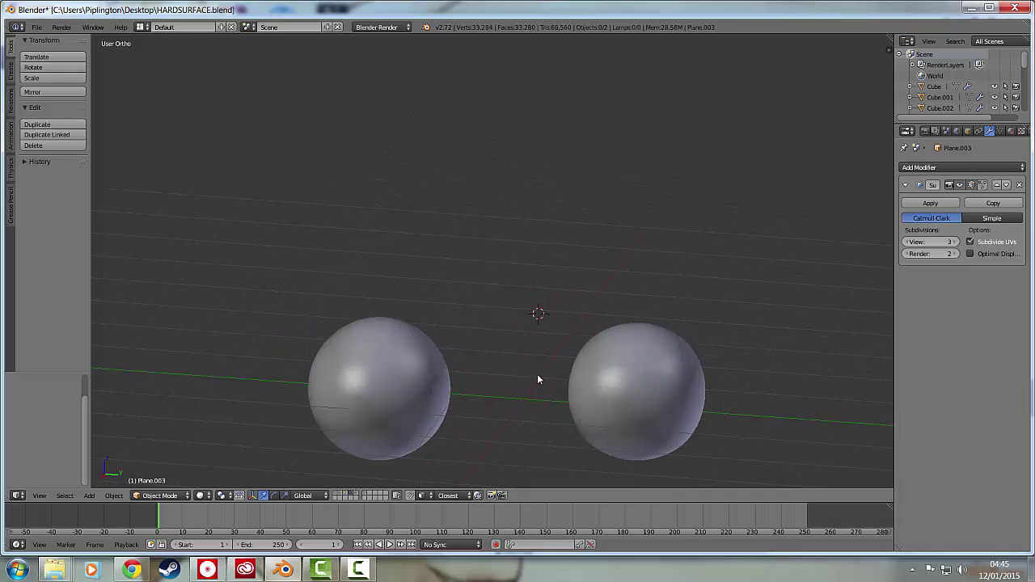
pyautogui.moveTo(537, 409); pyautogui.dragTo(454, 341, button='middle')
pyautogui.scroll(4, 550, 331)
pyautogui.scroll(-3, 539, 325)
pyautogui.scroll(-2, 444, 327)
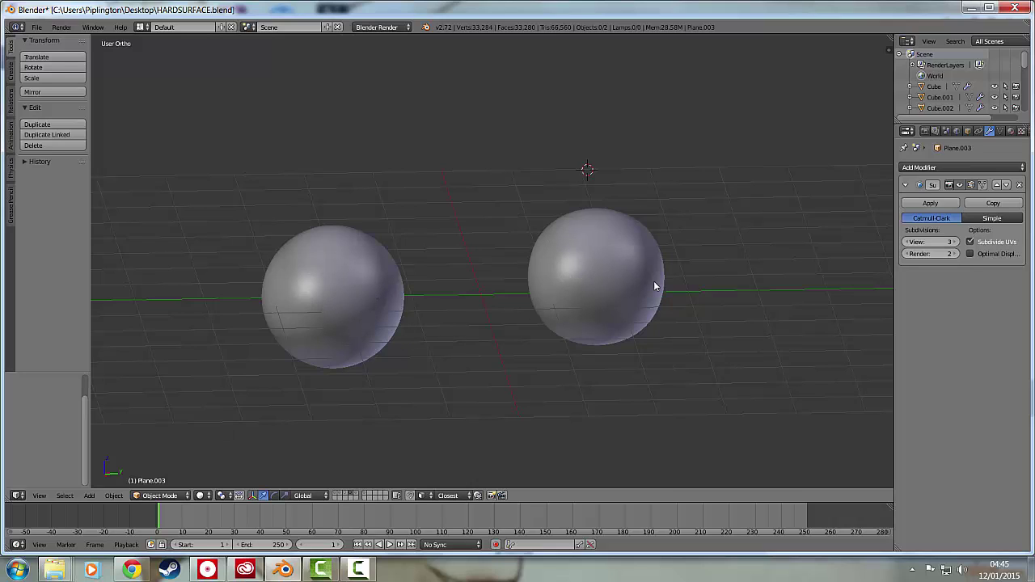
pyautogui.rightClick(330, 288)
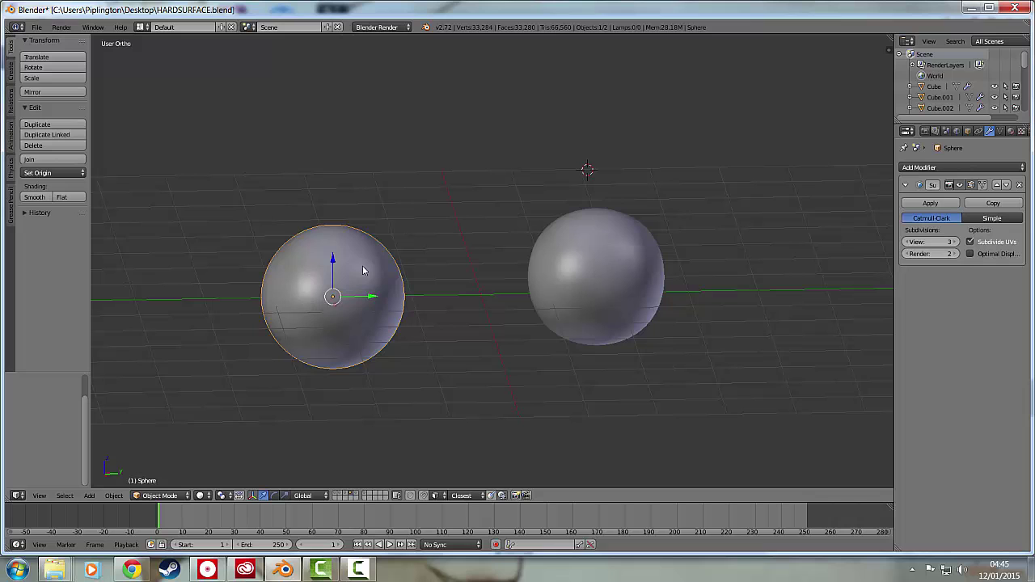
pyautogui.scroll(4, 347, 261)
pyautogui.moveTo(501, 265); pyautogui.dragTo(397, 307, button='middle')
pyautogui.scroll(4, 365, 273)
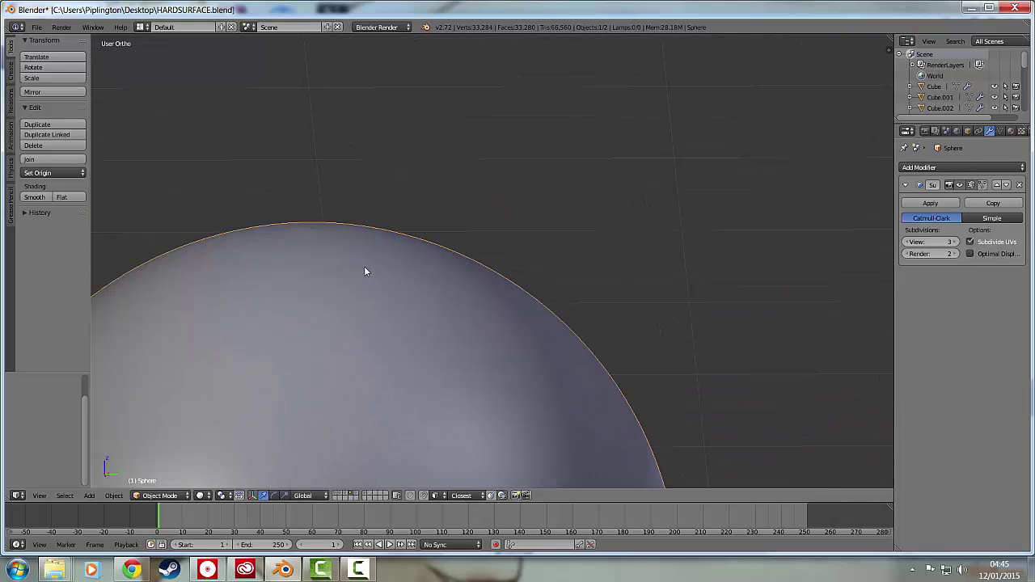
pyautogui.scroll(2, 363, 269)
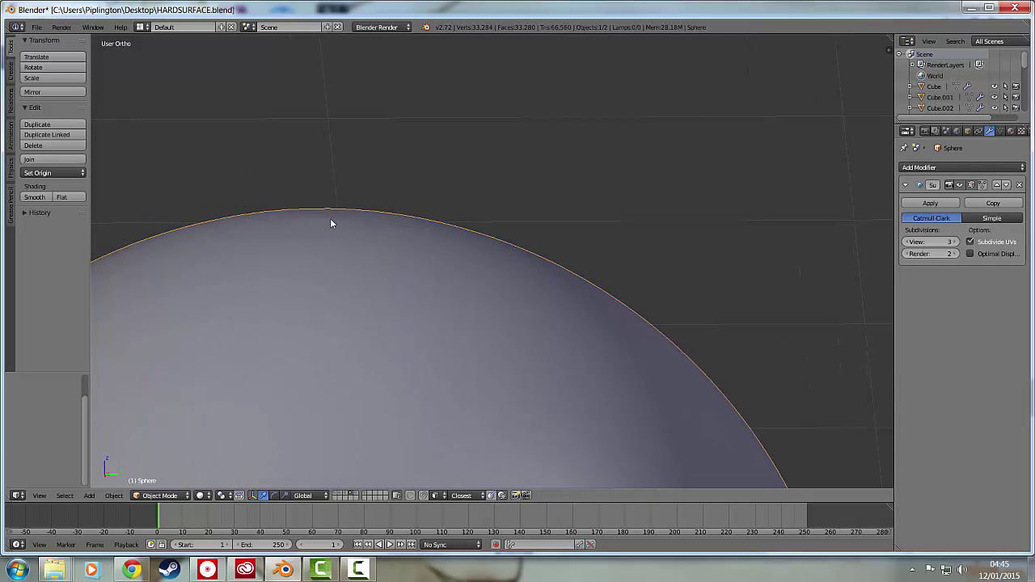
pyautogui.scroll(-7, 326, 252)
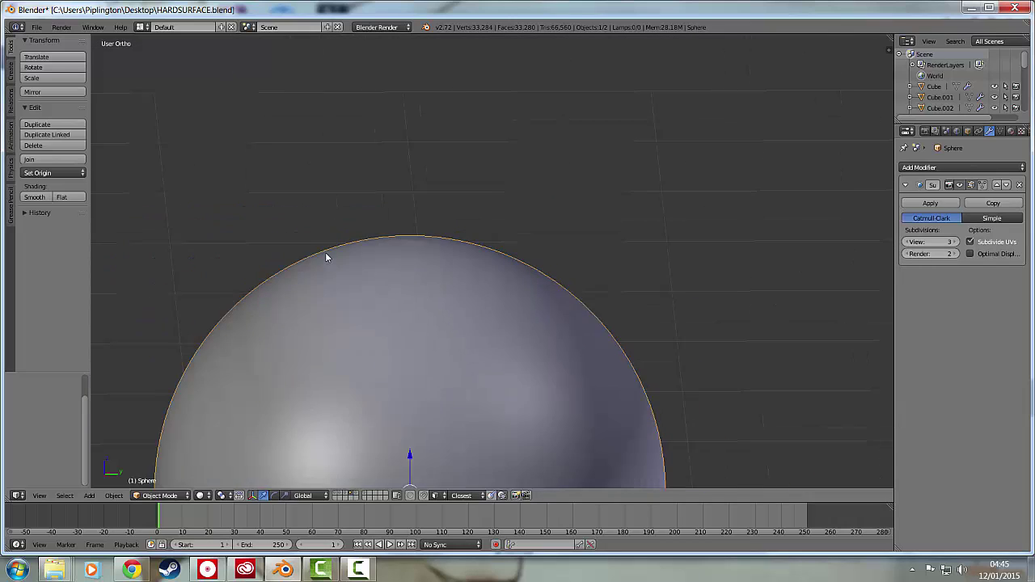
pyautogui.keyDown('shift'); pyautogui.moveTo(518, 274); pyautogui.dragTo(489, 255, button='middle'); pyautogui.keyUp('shift')
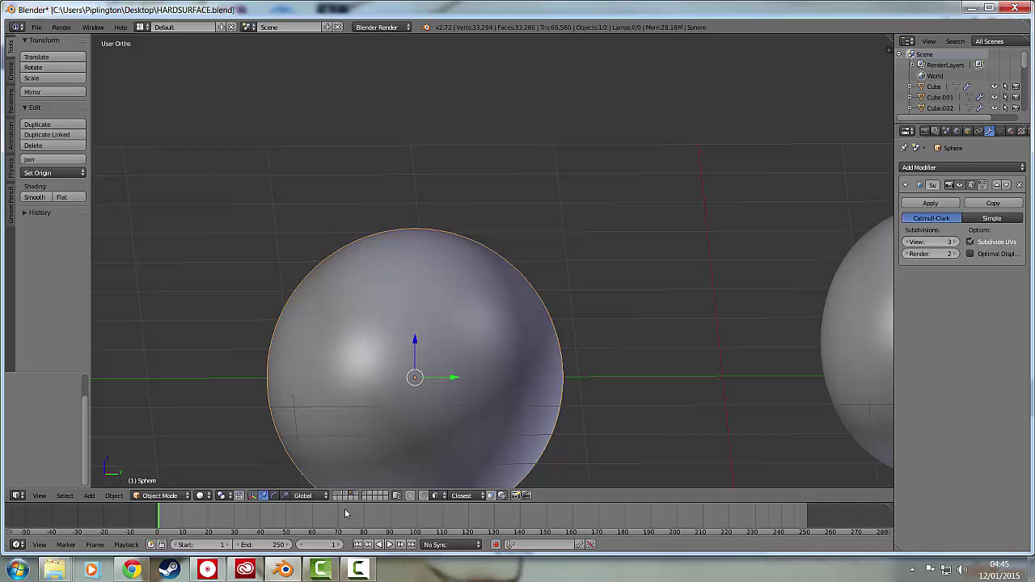
# Show the layer with the cylinders, return to the layer with the two spheres, and select the cube-based sphere.
pyautogui.click(370, 495)
pyautogui.scroll(-5, 446, 325)
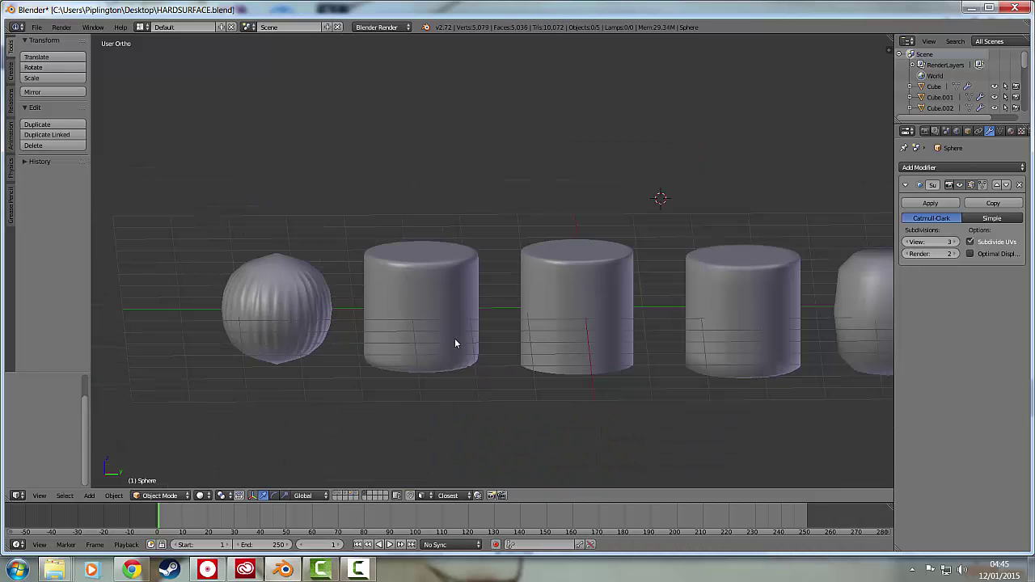
pyautogui.click(356, 495)
pyautogui.moveTo(499, 276); pyautogui.dragTo(654, 212, button='middle')
pyautogui.rightClick(653, 212)
pyautogui.click(659, 221)
pyautogui.moveTo(696, 251); pyautogui.dragTo(533, 233, button='middle')
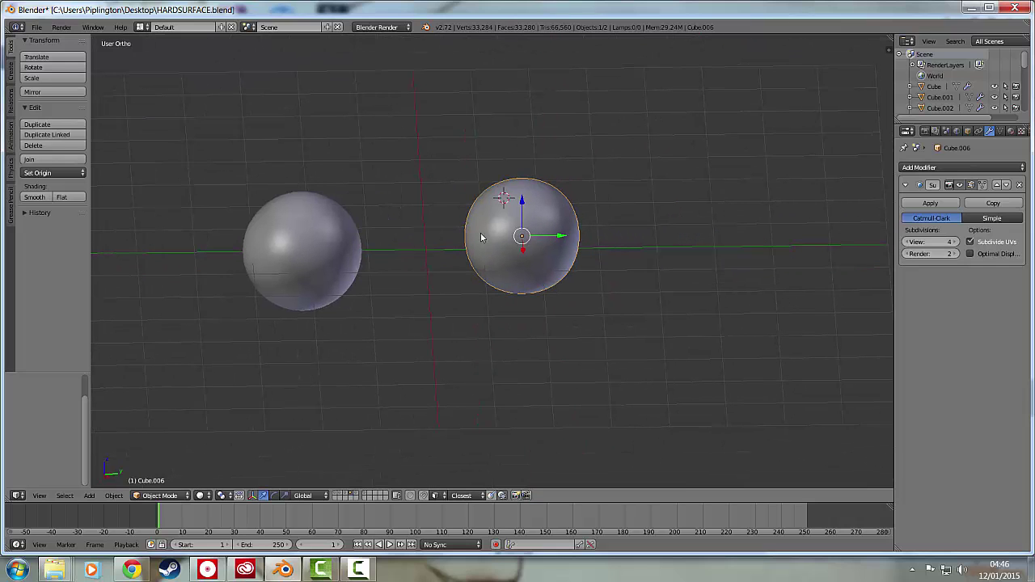
# Compare the underlying base meshes of the UV sphere and the cube-based sphere in Edit Mode.
pyautogui.rightClick(322, 250)
pyautogui.press('Tab')
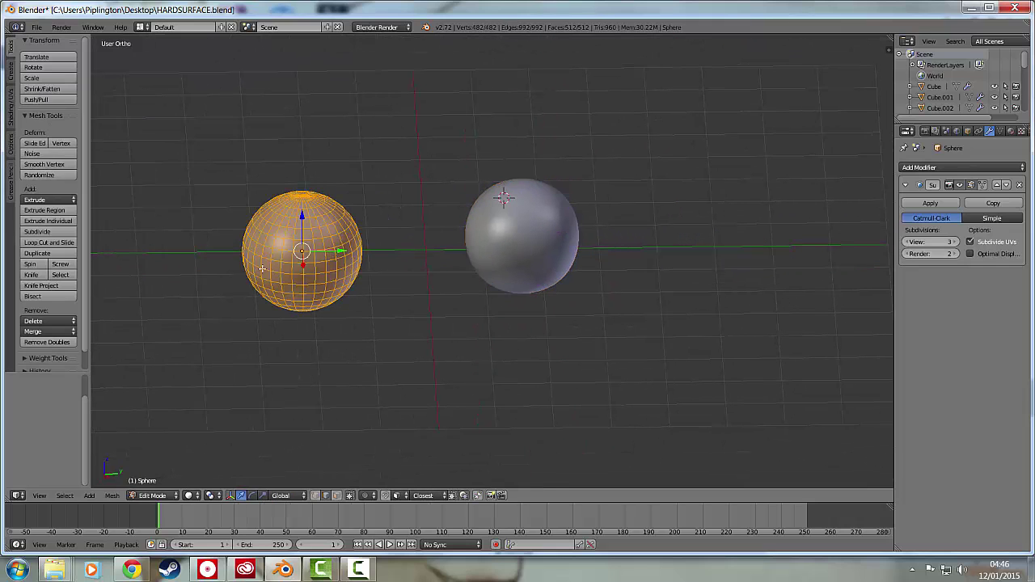
pyautogui.press('Tab')
pyautogui.rightClick(494, 233)
pyautogui.press('Tab')
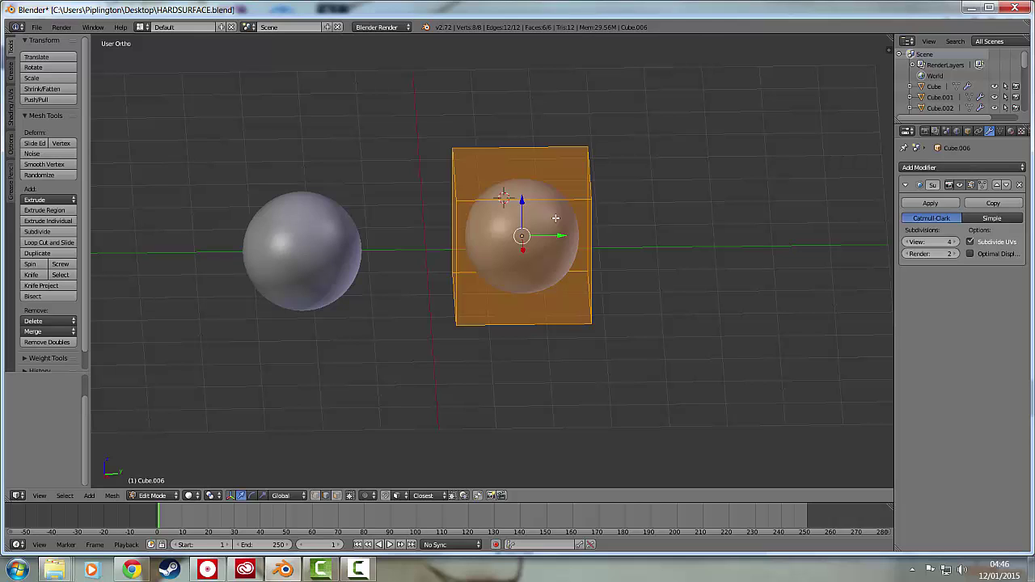
pyautogui.press('Tab')
# Set the cube-based sphere's viewport subdivisions to 1 and switch it to flat shading.
pyautogui.click(906, 242)
pyautogui.click(906, 242)
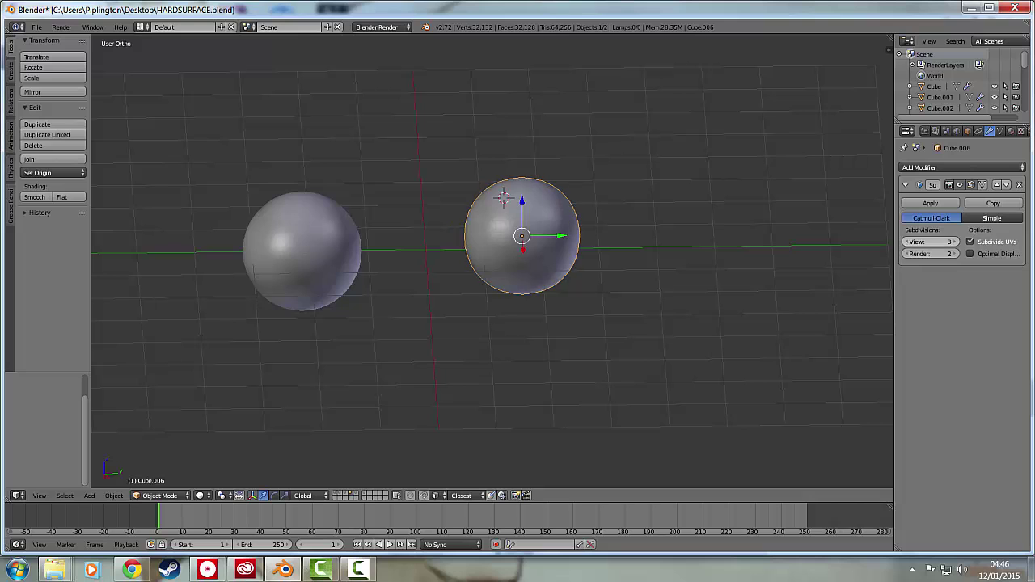
pyautogui.click(905, 241)
pyautogui.press('Tab')
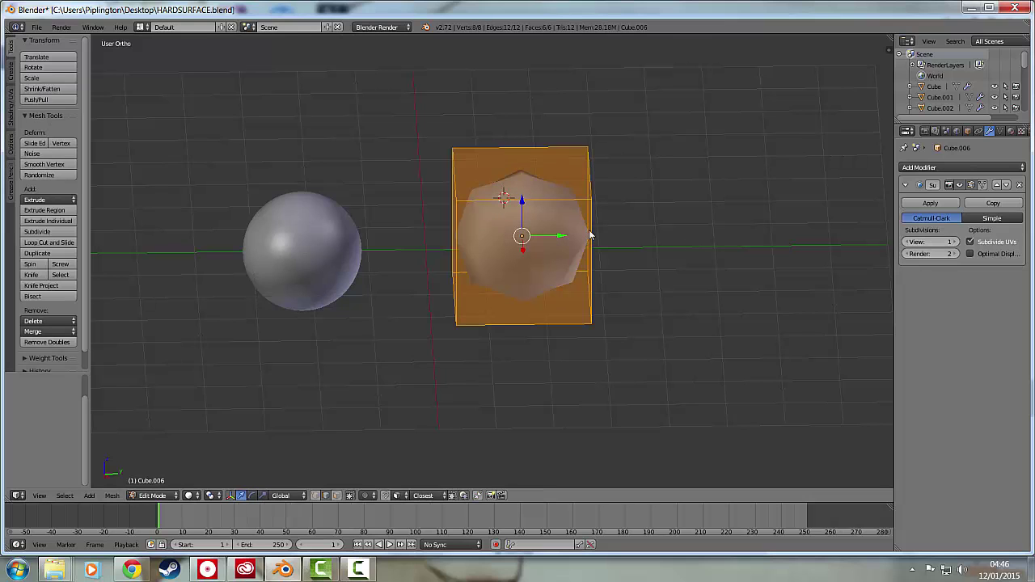
pyautogui.moveTo(585, 234); pyautogui.dragTo(581, 229, button='middle')
pyautogui.press('Tab')
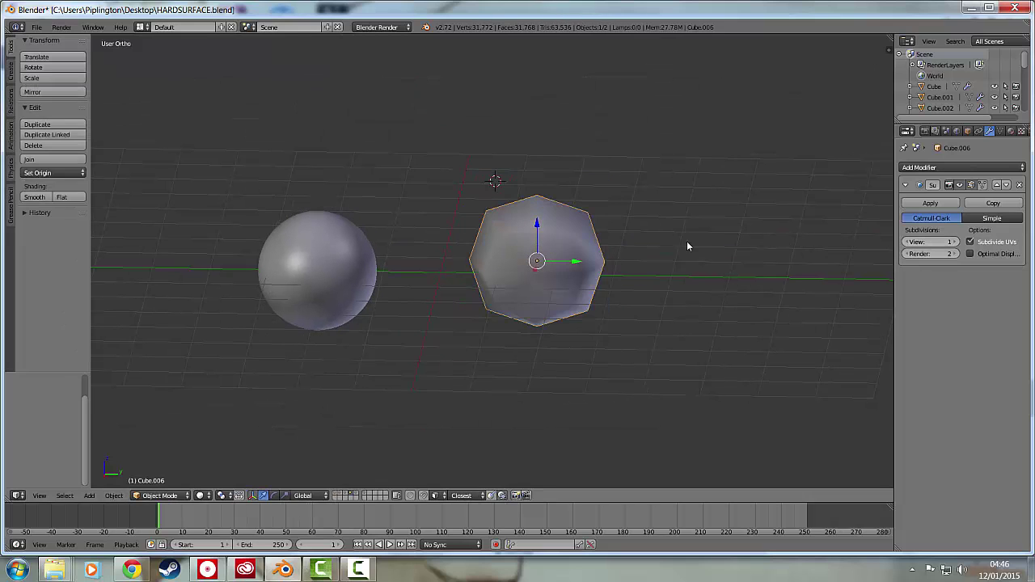
pyautogui.click(65, 201)
pyautogui.press('Tab')
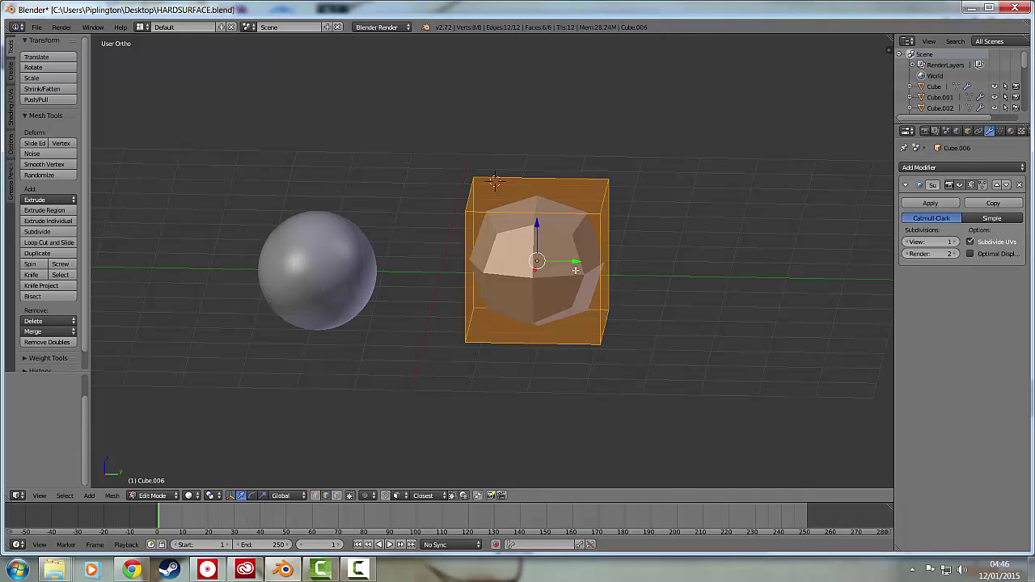
pyautogui.press('Tab')
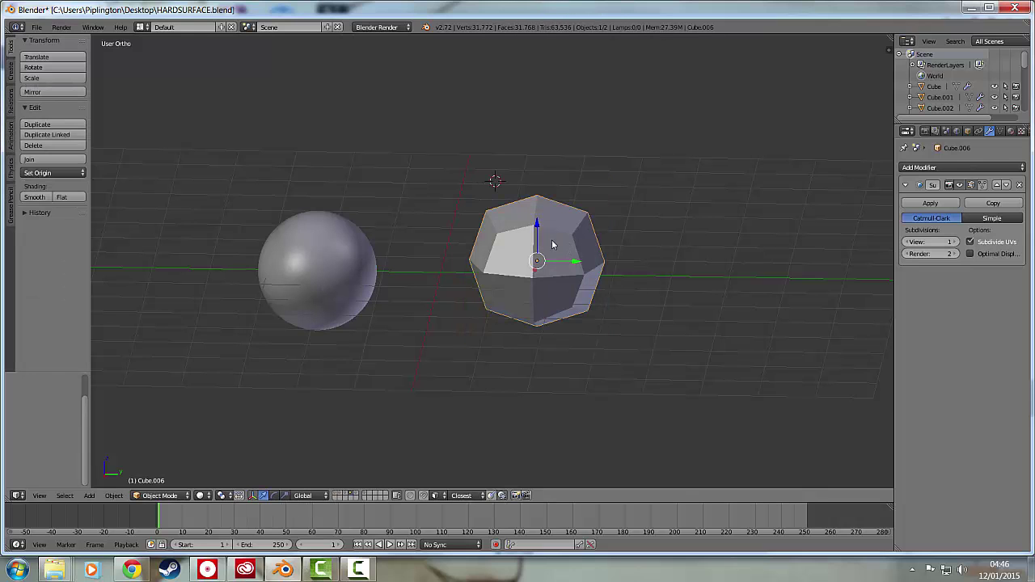
pyautogui.moveTo(555, 261); pyautogui.dragTo(649, 270, button='middle')
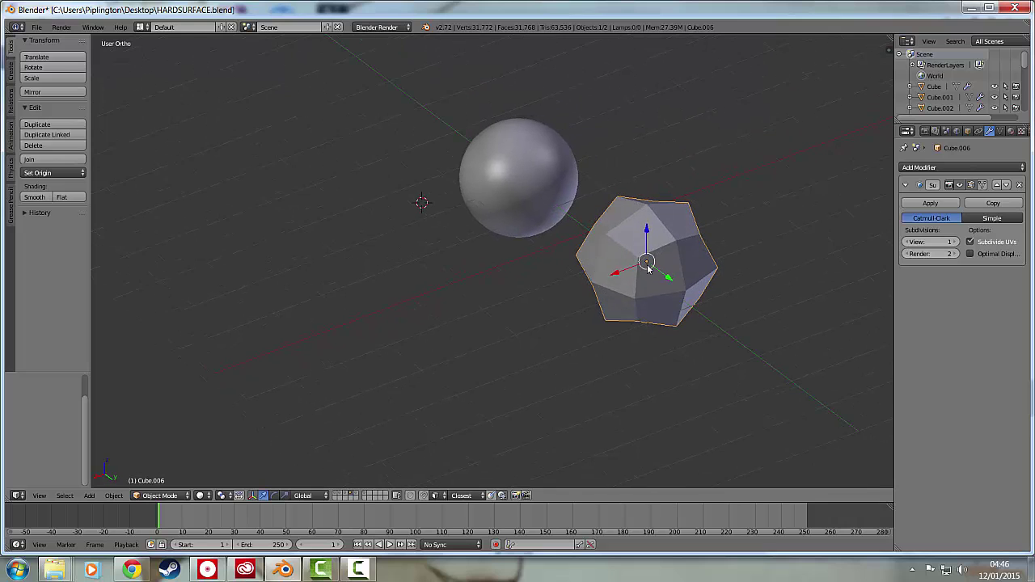
# Apply the Subdivision Surface modifier to the cube-based sphere and check its resulting faces in Edit Mode.
pyautogui.click(935, 208)
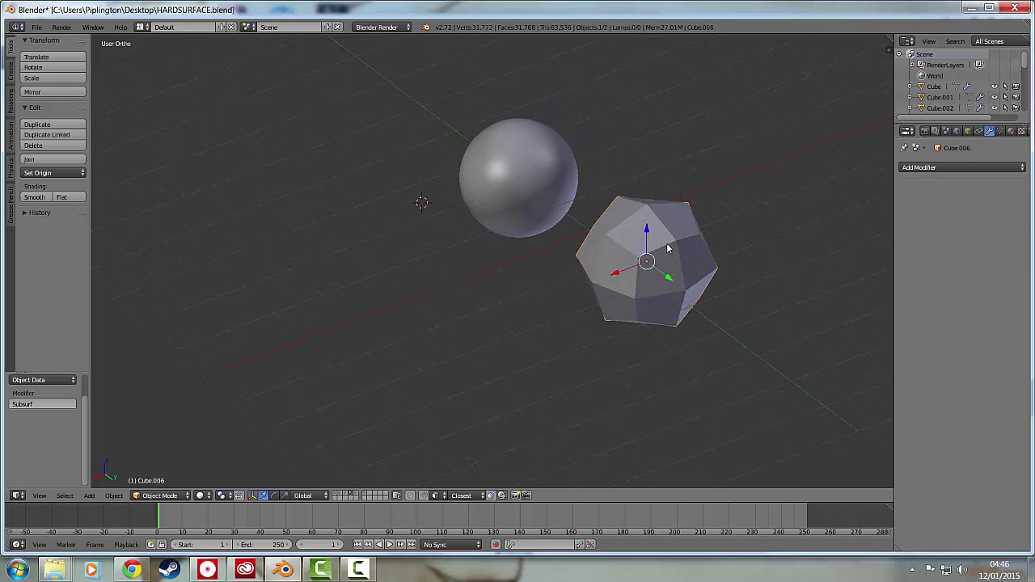
pyautogui.press('Tab')
pyautogui.moveTo(682, 256); pyautogui.dragTo(783, 235, button='middle')
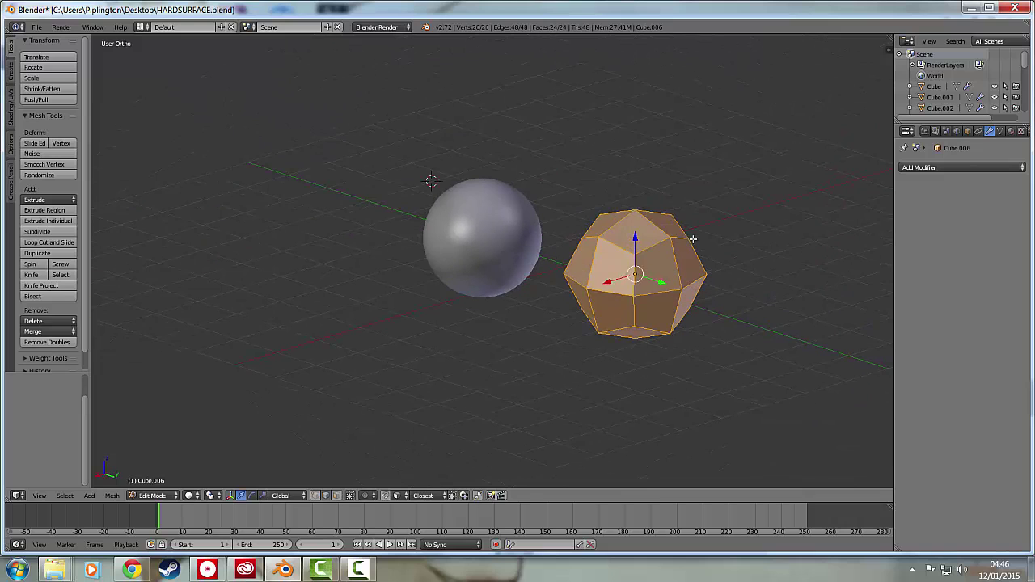
pyautogui.press('Tab')
pyautogui.click(955, 168)
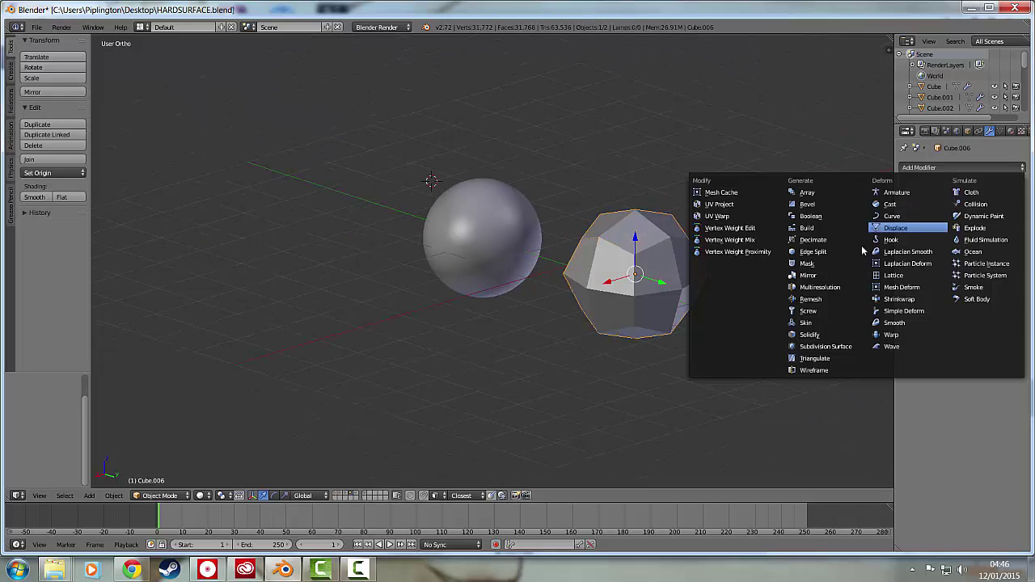
pyautogui.click(954, 167)
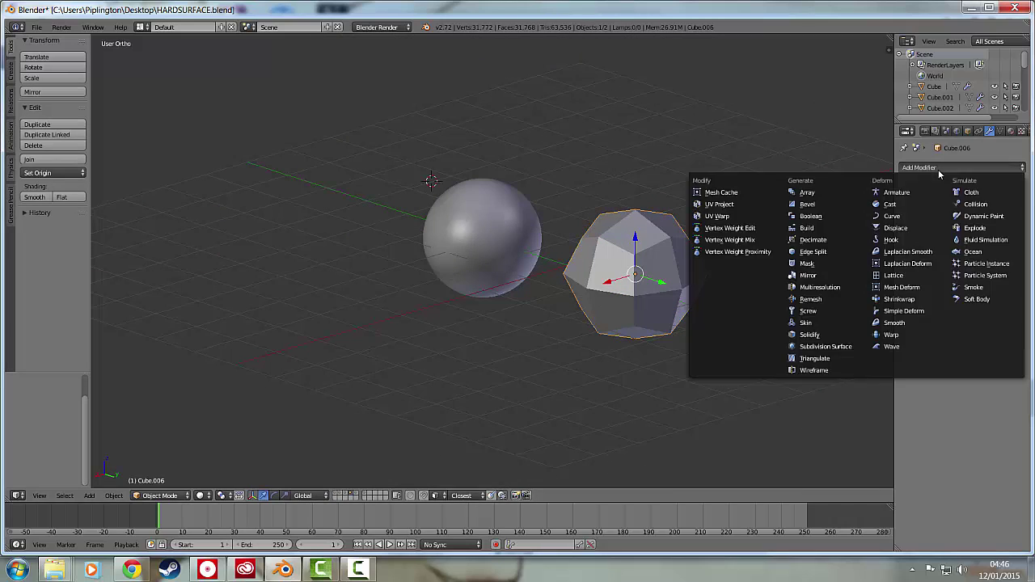
# Cut a vertical edge loop around the cube-based sphere, sliding it by a factor of about 0.74.
pyautogui.press('Tab')
pyautogui.hotkey('ctrl', 'r')
pyautogui.click(639, 255)
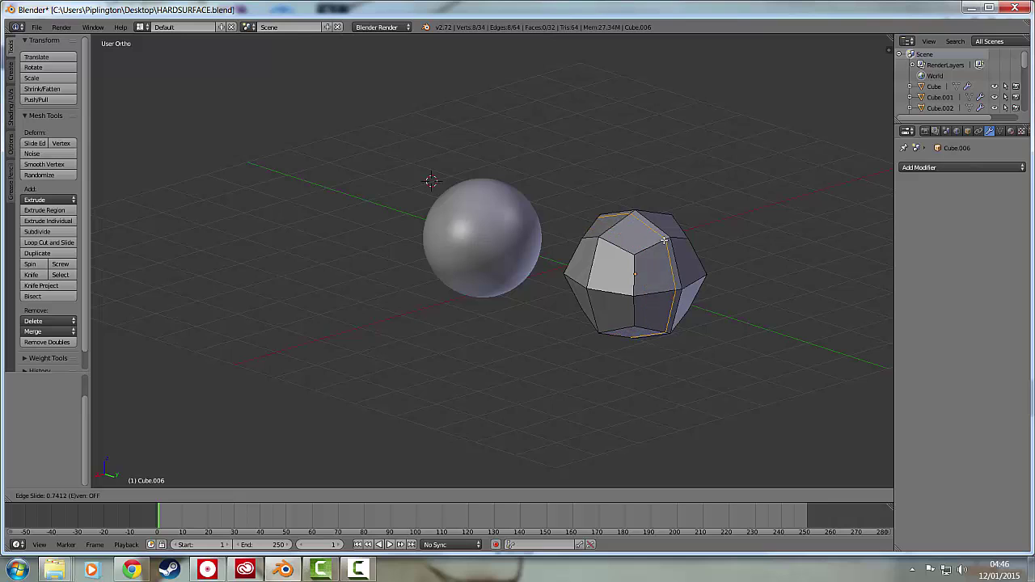
pyautogui.click(662, 241)
pyautogui.press('Tab')
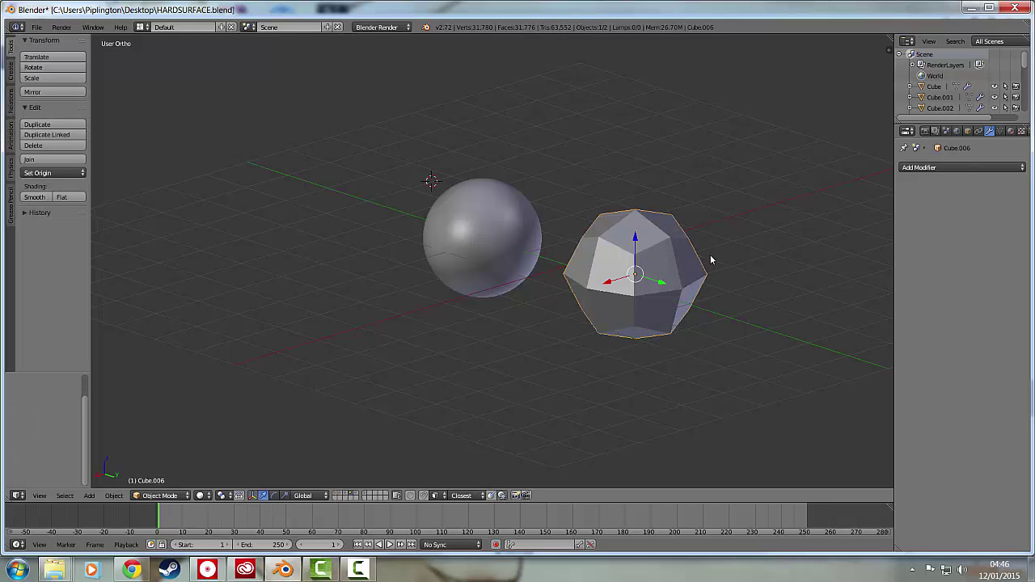
# Add a Subdivision Surface modifier with 3 viewport subdivisions to the cube-based sphere and shade it smooth.
pyautogui.click(922, 168)
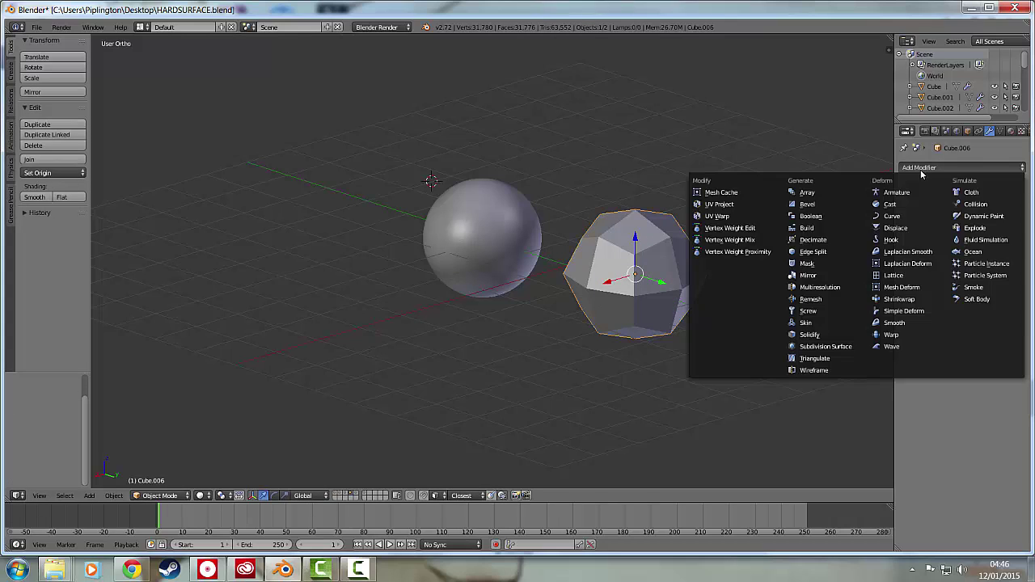
pyautogui.click(836, 346)
pyautogui.click(955, 242)
pyautogui.click(955, 242)
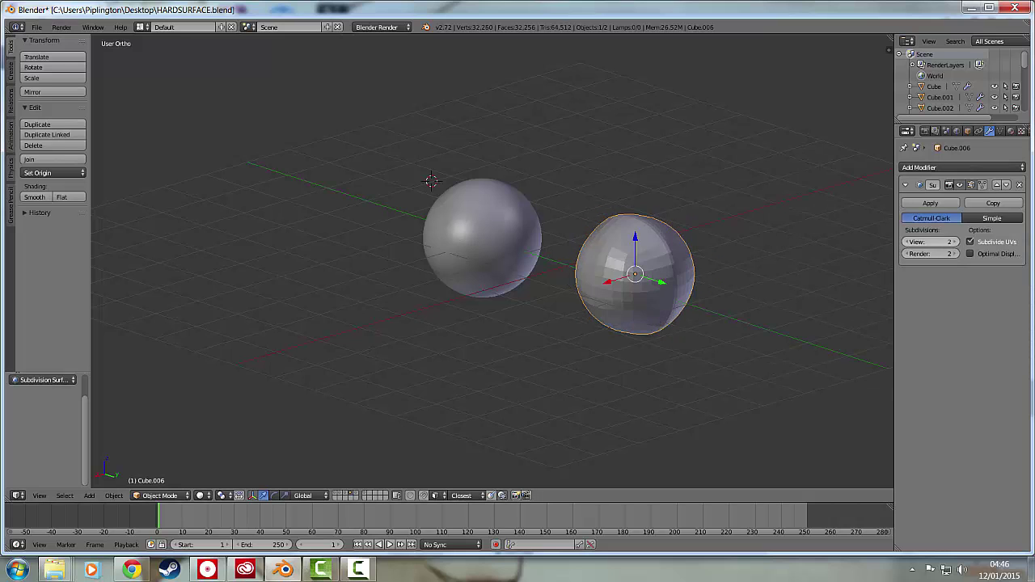
pyautogui.moveTo(804, 312); pyautogui.dragTo(678, 358, button='middle')
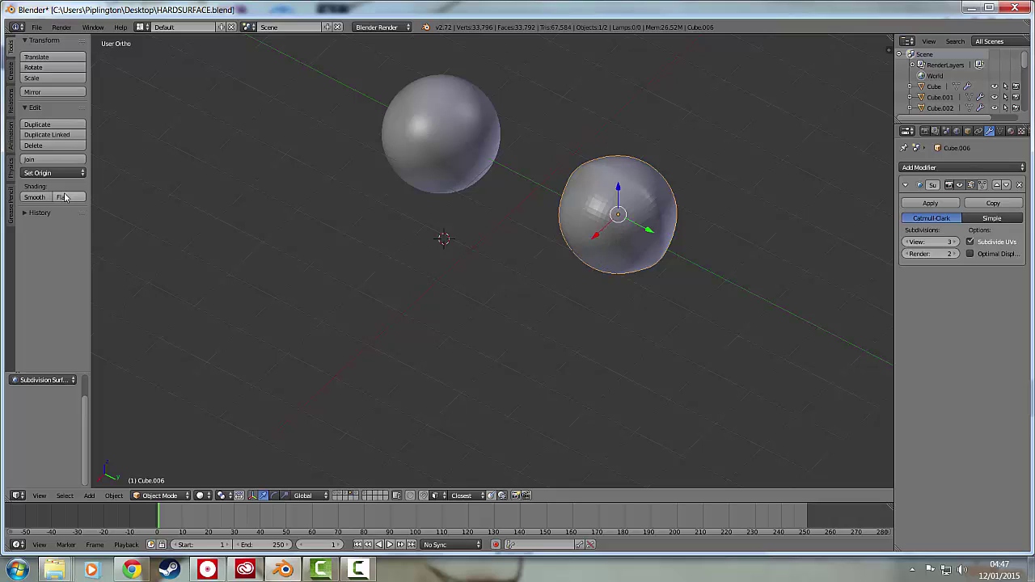
pyautogui.click(34, 197)
pyautogui.moveTo(647, 220)
pyautogui.mouseDown(button='middle')
pyautogui.moveTo(573, 176)
pyautogui.moveTo(623, 166)
pyautogui.mouseUp(button='middle')
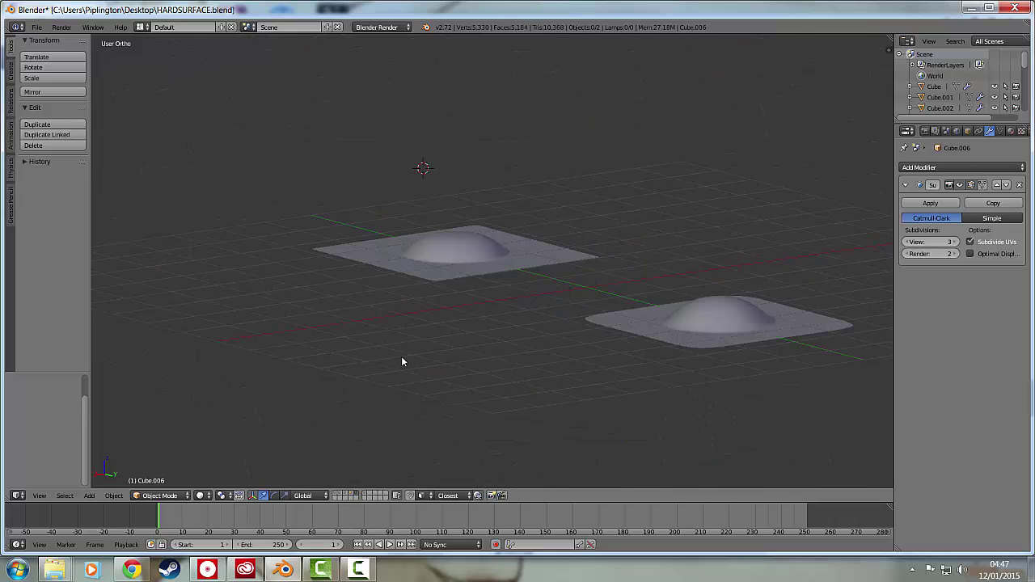
# Examine the mesh of the sharp-cornered domed plane in Edit Mode, picking the edges around the dome's pole.
pyautogui.moveTo(402, 361); pyautogui.dragTo(553, 307, button='middle')
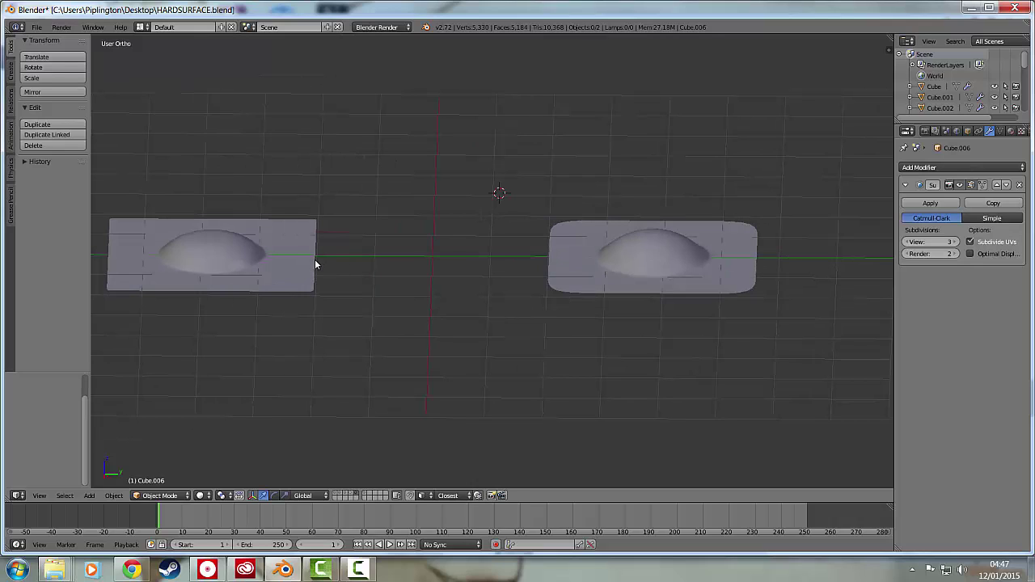
pyautogui.rightClick(281, 265)
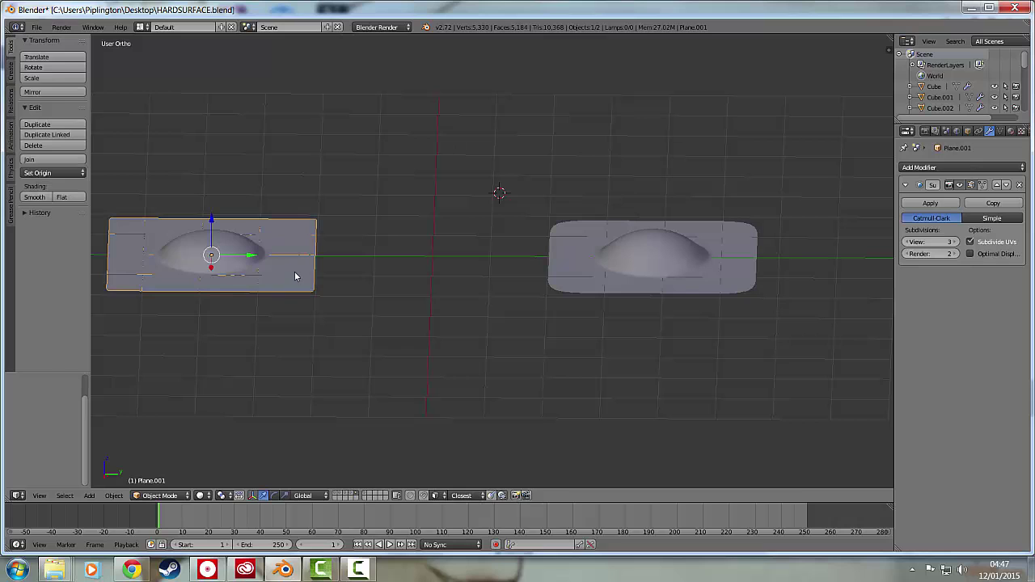
pyautogui.press('Tab')
pyautogui.scroll(4, 239, 277)
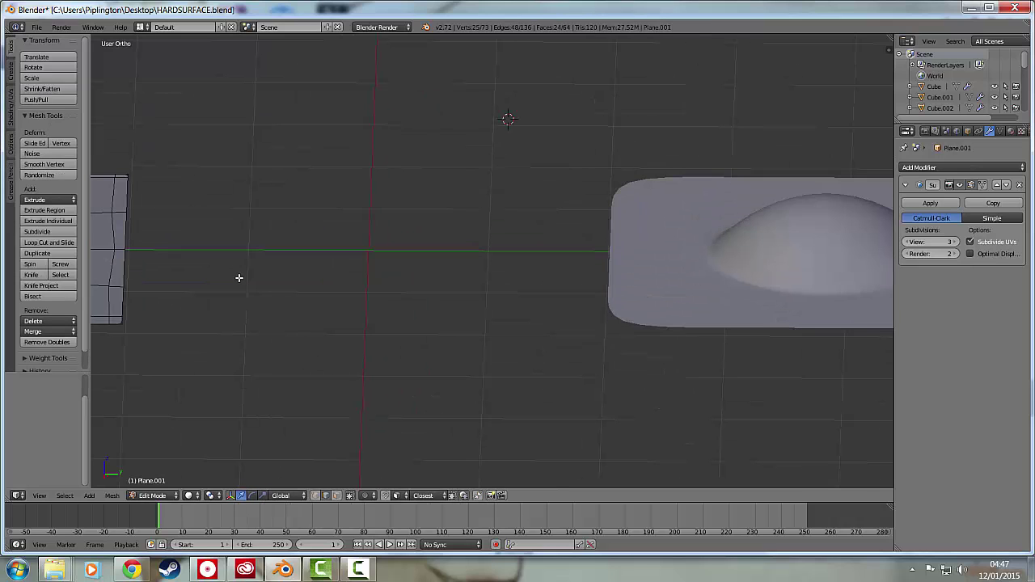
pyautogui.keyDown('ctrl'); pyautogui.scroll(-5, 238, 278); pyautogui.keyUp('ctrl')
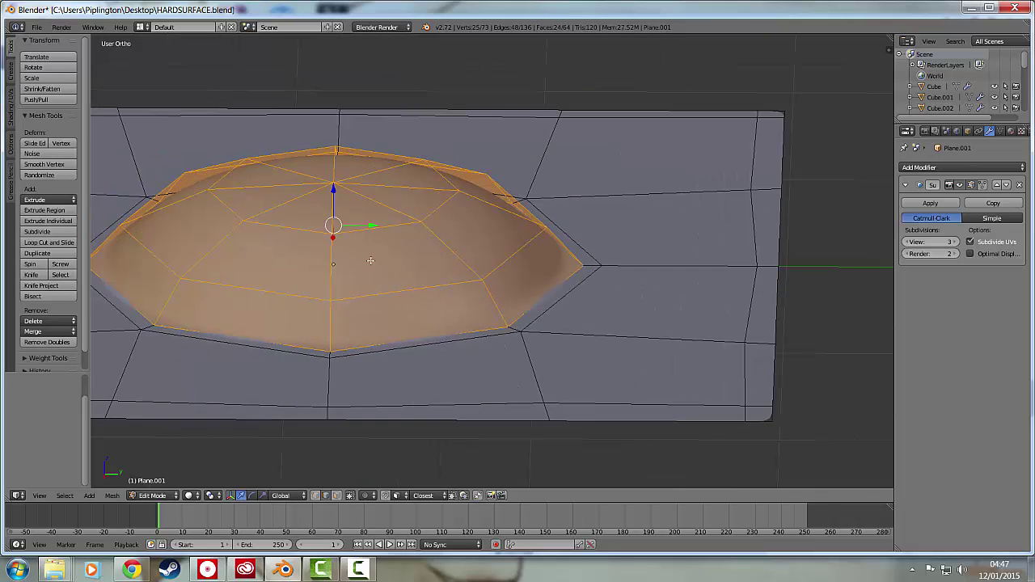
pyautogui.scroll(-2, 502, 299)
pyautogui.keyDown('shift'); pyautogui.moveTo(416, 262); pyautogui.dragTo(464, 283, button='middle'); pyautogui.keyUp('shift')
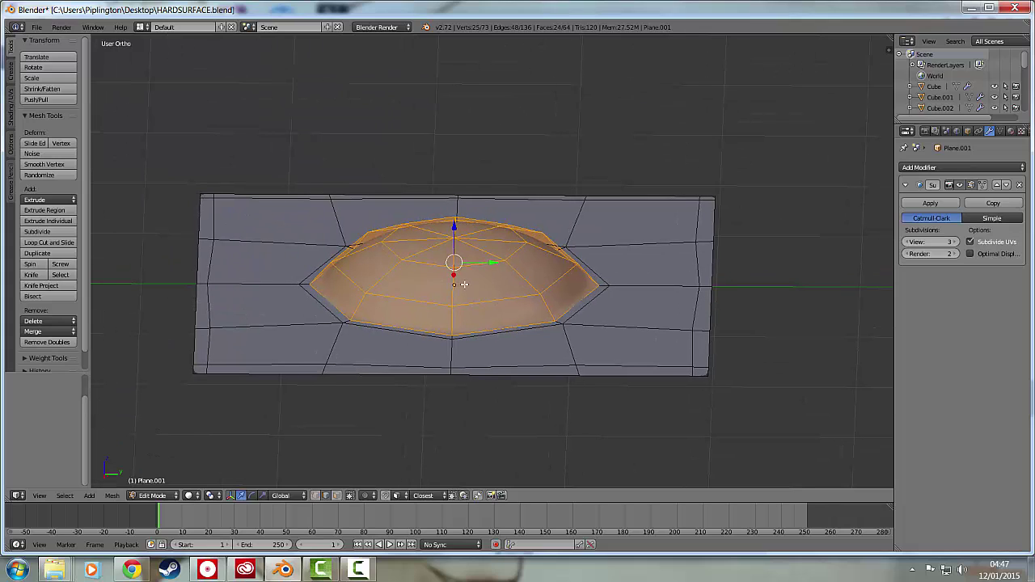
pyautogui.rightClick(456, 240)
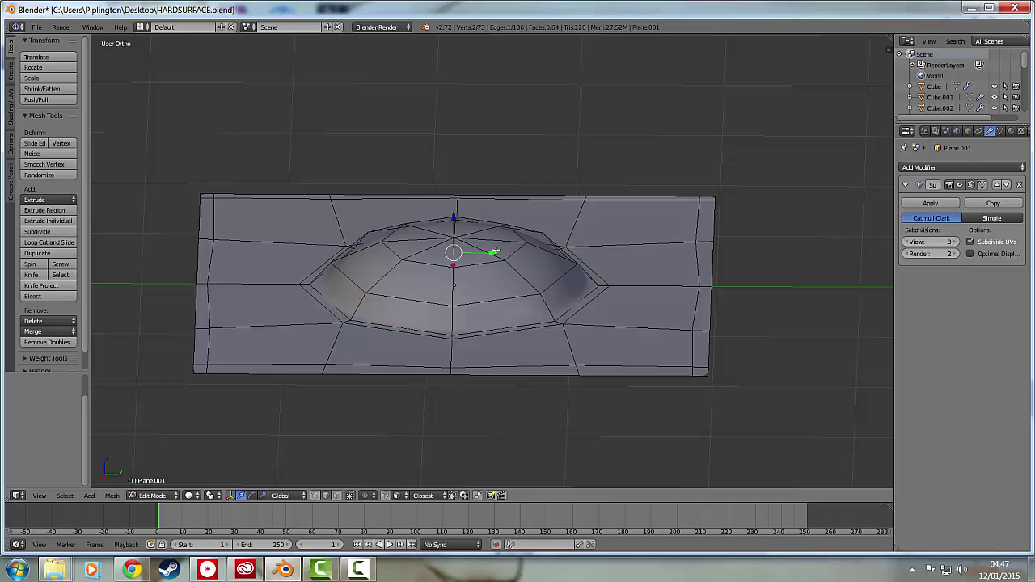
pyautogui.keyDown('alt'); pyautogui.rightClick(446, 227); pyautogui.keyUp('alt')
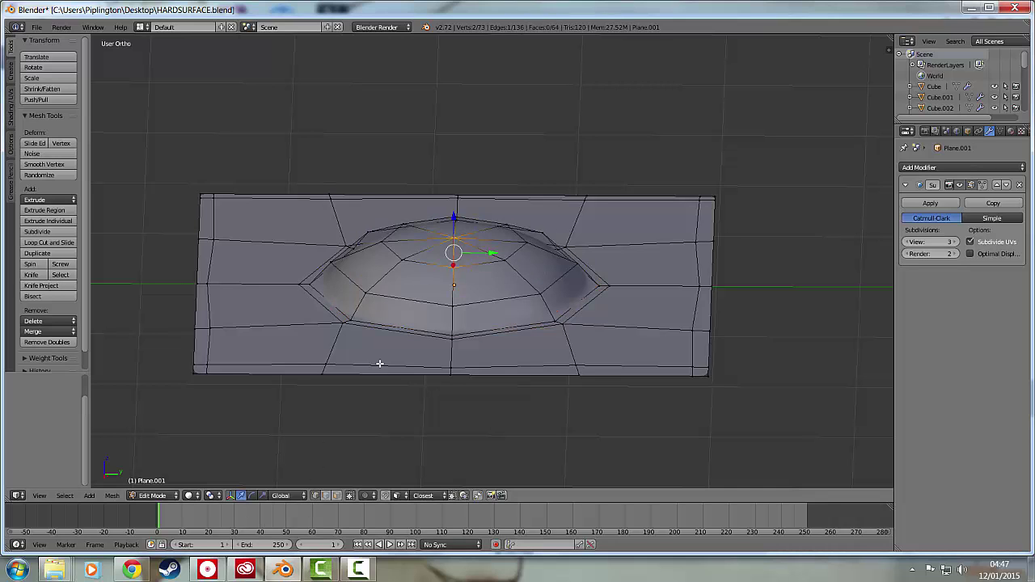
pyautogui.press('Tab')
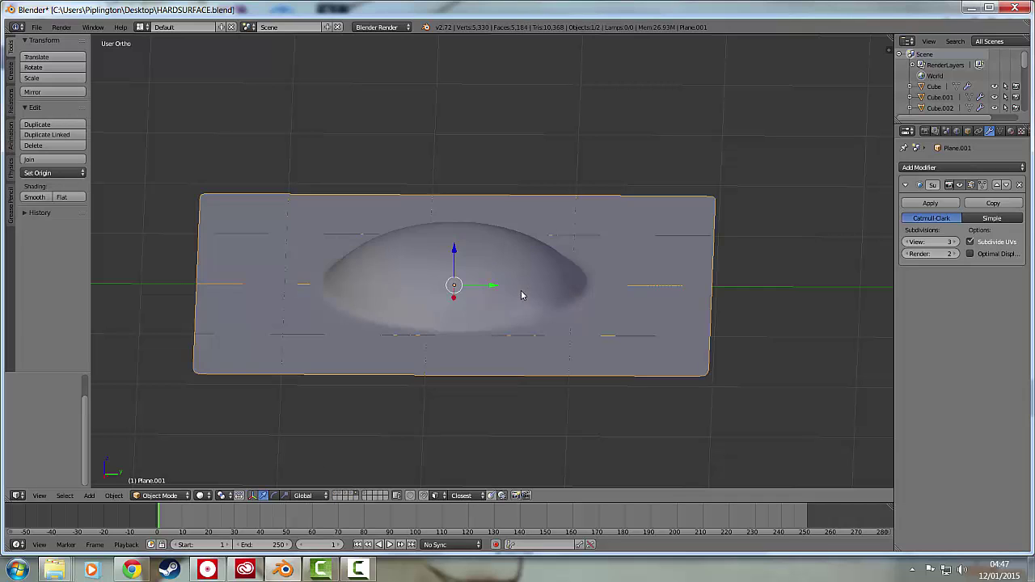
# Inspect the smooth shading of the sharp-cornered plane's dome from close up and from several angles.
pyautogui.moveTo(521, 290); pyautogui.dragTo(506, 292, button='middle')
pyautogui.scroll(4, 525, 291)
pyautogui.moveTo(567, 377); pyautogui.dragTo(503, 180, button='middle')
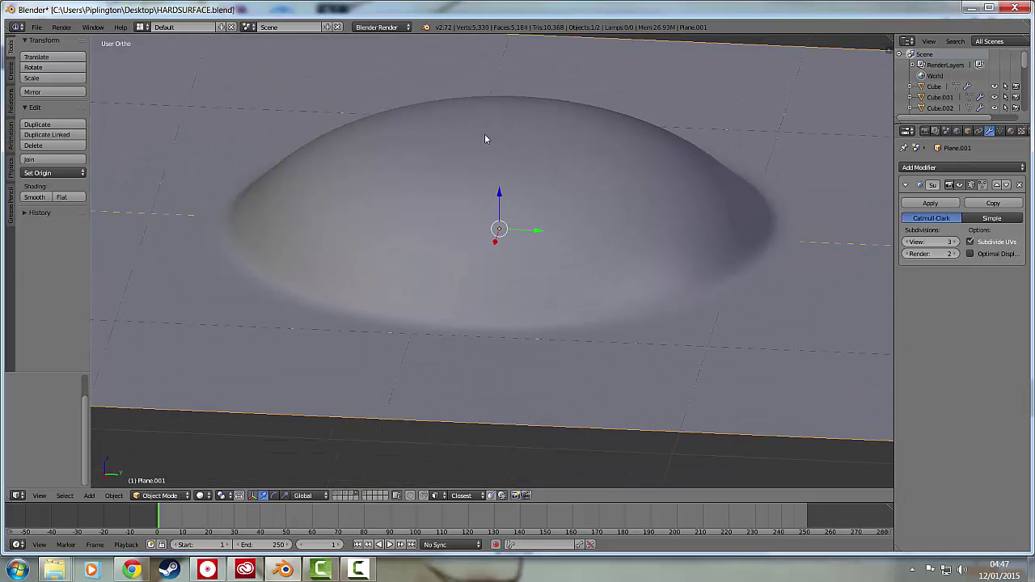
pyautogui.scroll(-3, 545, 213)
pyautogui.moveTo(545, 213); pyautogui.dragTo(542, 289, button='middle')
pyautogui.scroll(-2, 588, 365)
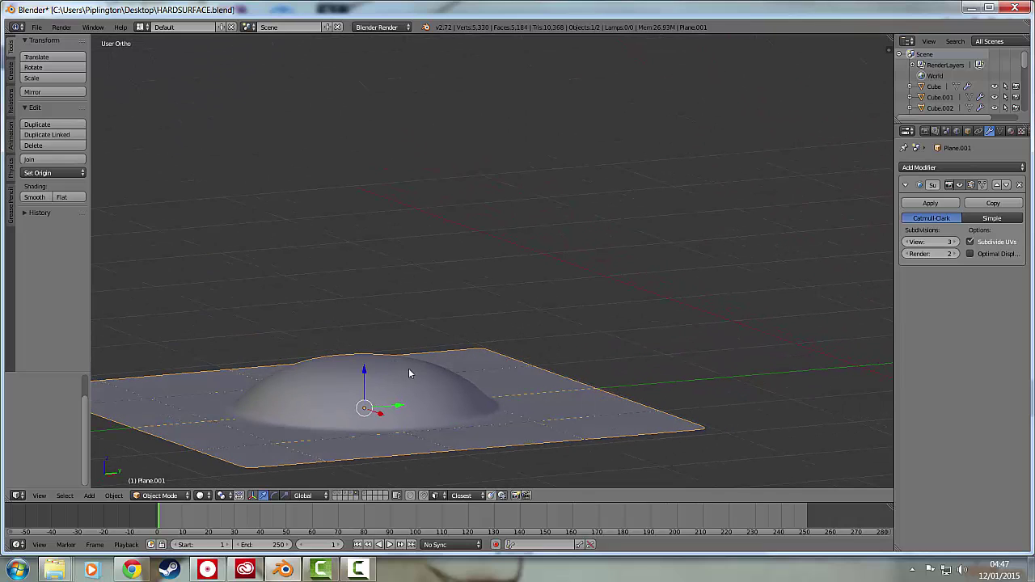
pyautogui.scroll(-3, 433, 375)
pyautogui.moveTo(433, 376); pyautogui.dragTo(518, 266, button='middle')
# Examine the cube-based dome topology of the round-cornered plane in Edit Mode.
pyautogui.rightClick(651, 323)
pyautogui.moveTo(648, 325); pyautogui.dragTo(568, 345, button='middle')
pyautogui.press('Tab')
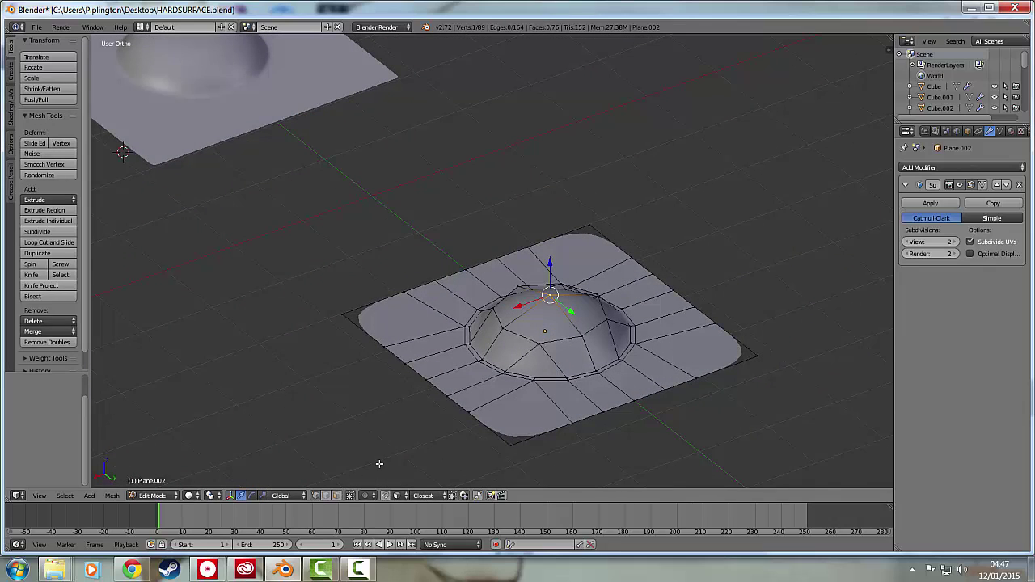
pyautogui.press('Tab')
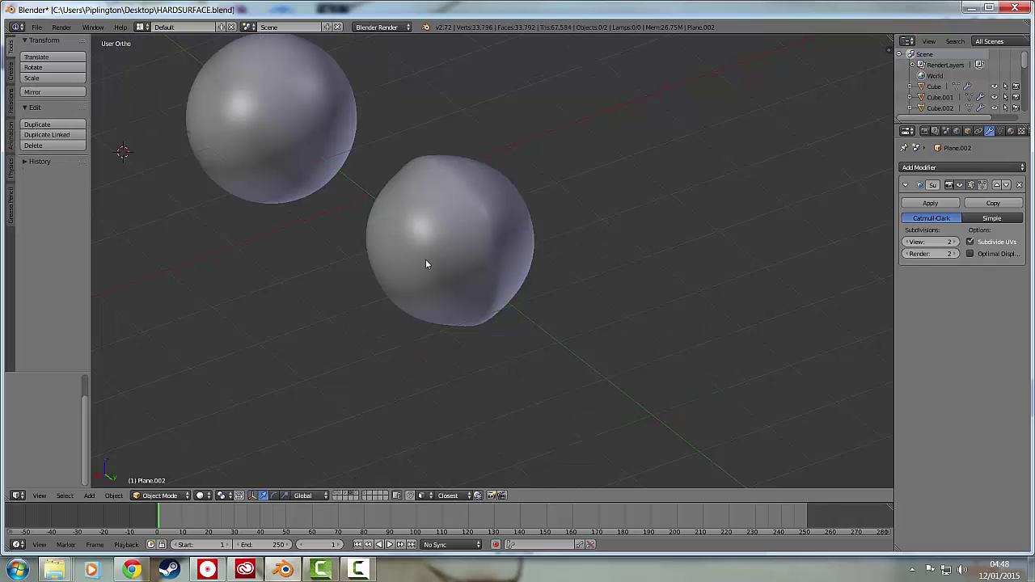
# Undo the extra edge loop on the cube-based sphere and check its base mesh in Edit Mode.
pyautogui.rightClick(428, 262)
pyautogui.press('Tab')
pyautogui.hotkey('ctrl', 'z')
pyautogui.press('a')
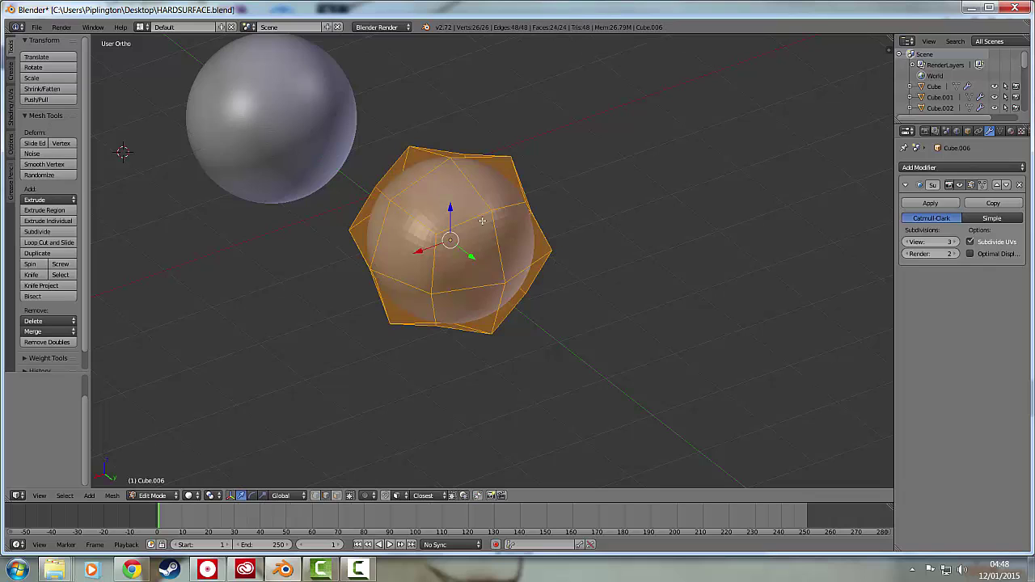
pyautogui.press('Tab')
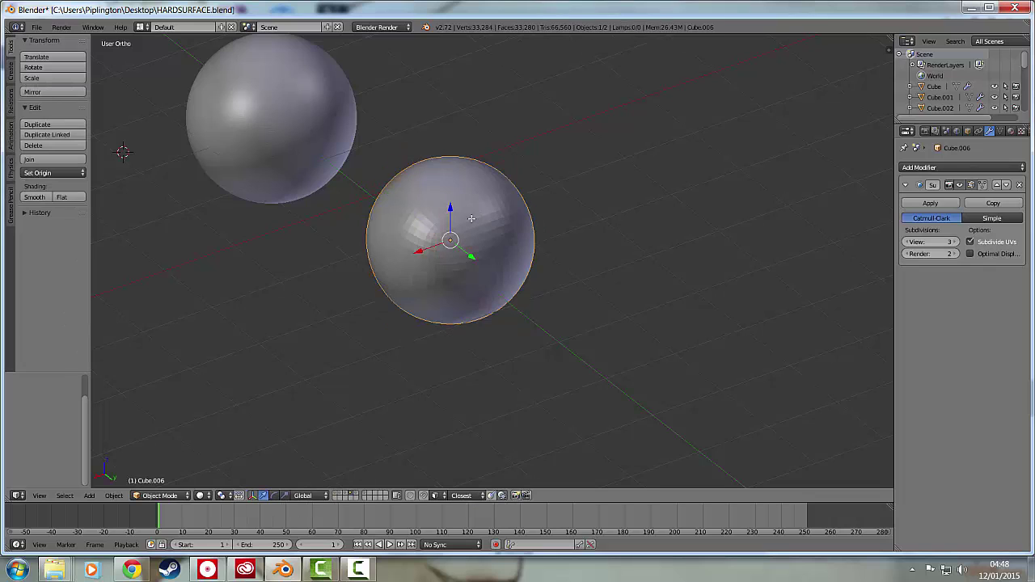
pyautogui.press('Tab')
pyautogui.press('Tab')
pyautogui.hotkey('ctrl', 'z')
# Return to the round-cornered domed plane and show its mesh in Edit Mode.
pyautogui.rightClick(564, 309)
pyautogui.press('Tab')
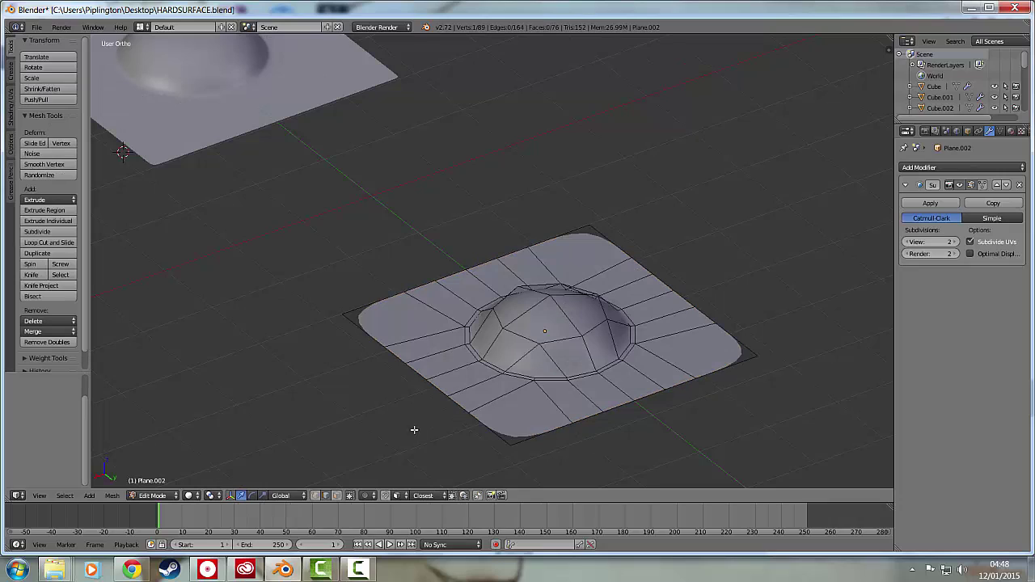